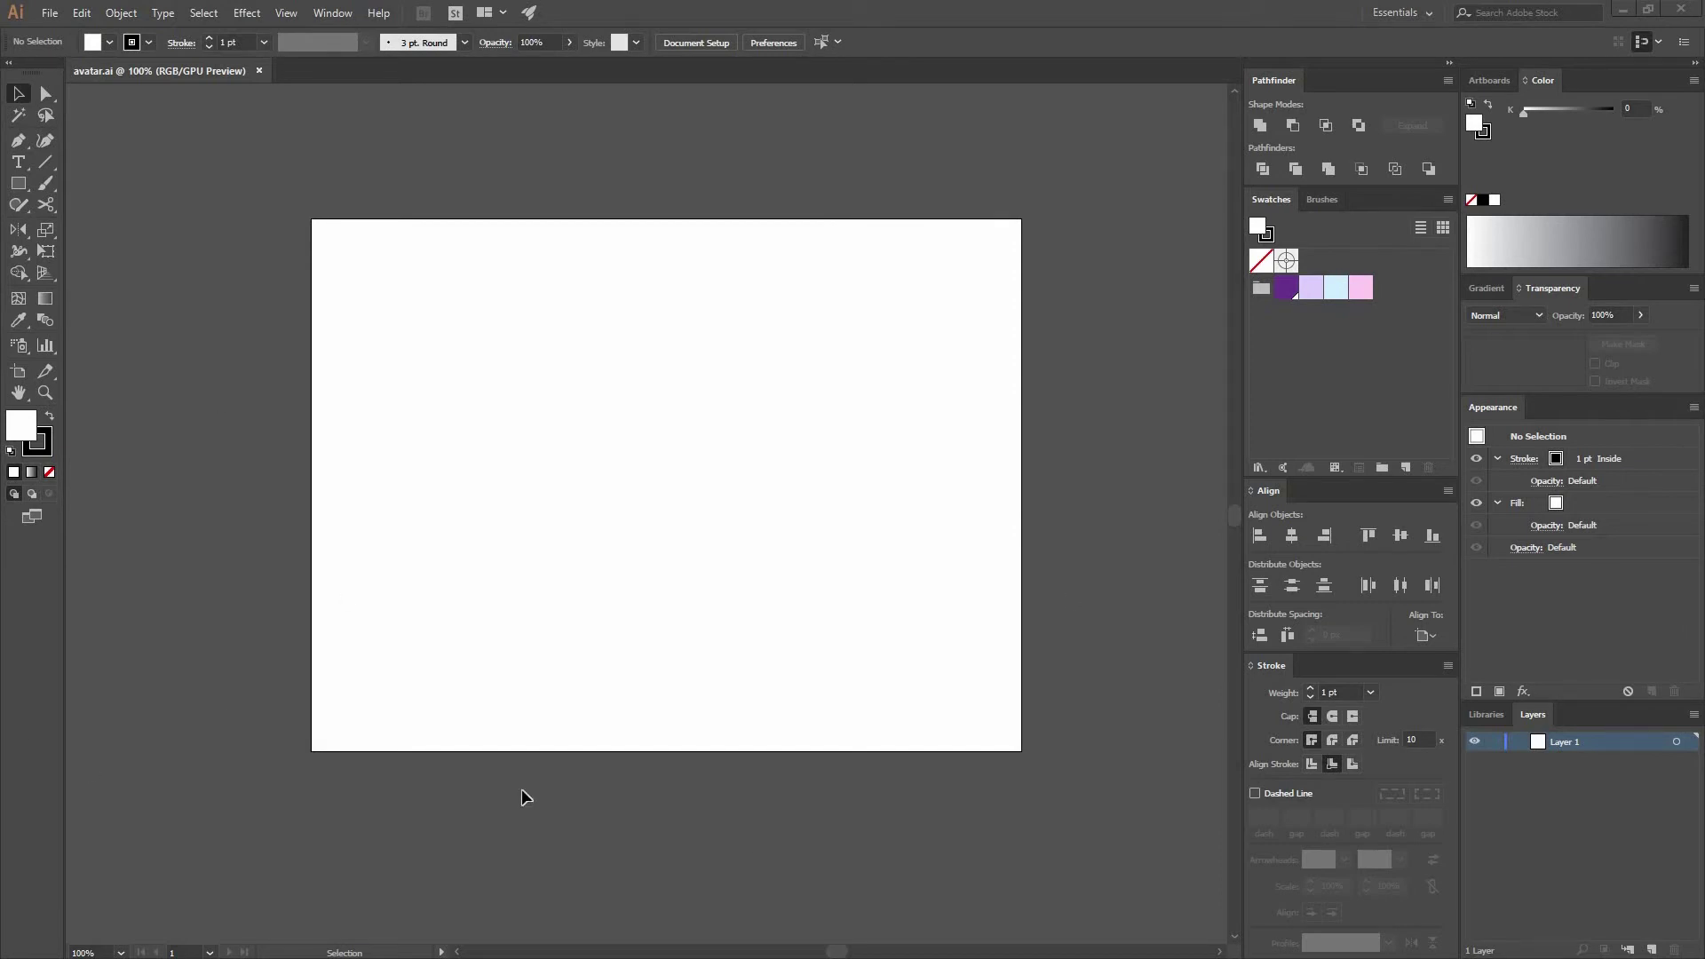
click(49, 14)
click(105, 35)
click(662, 385)
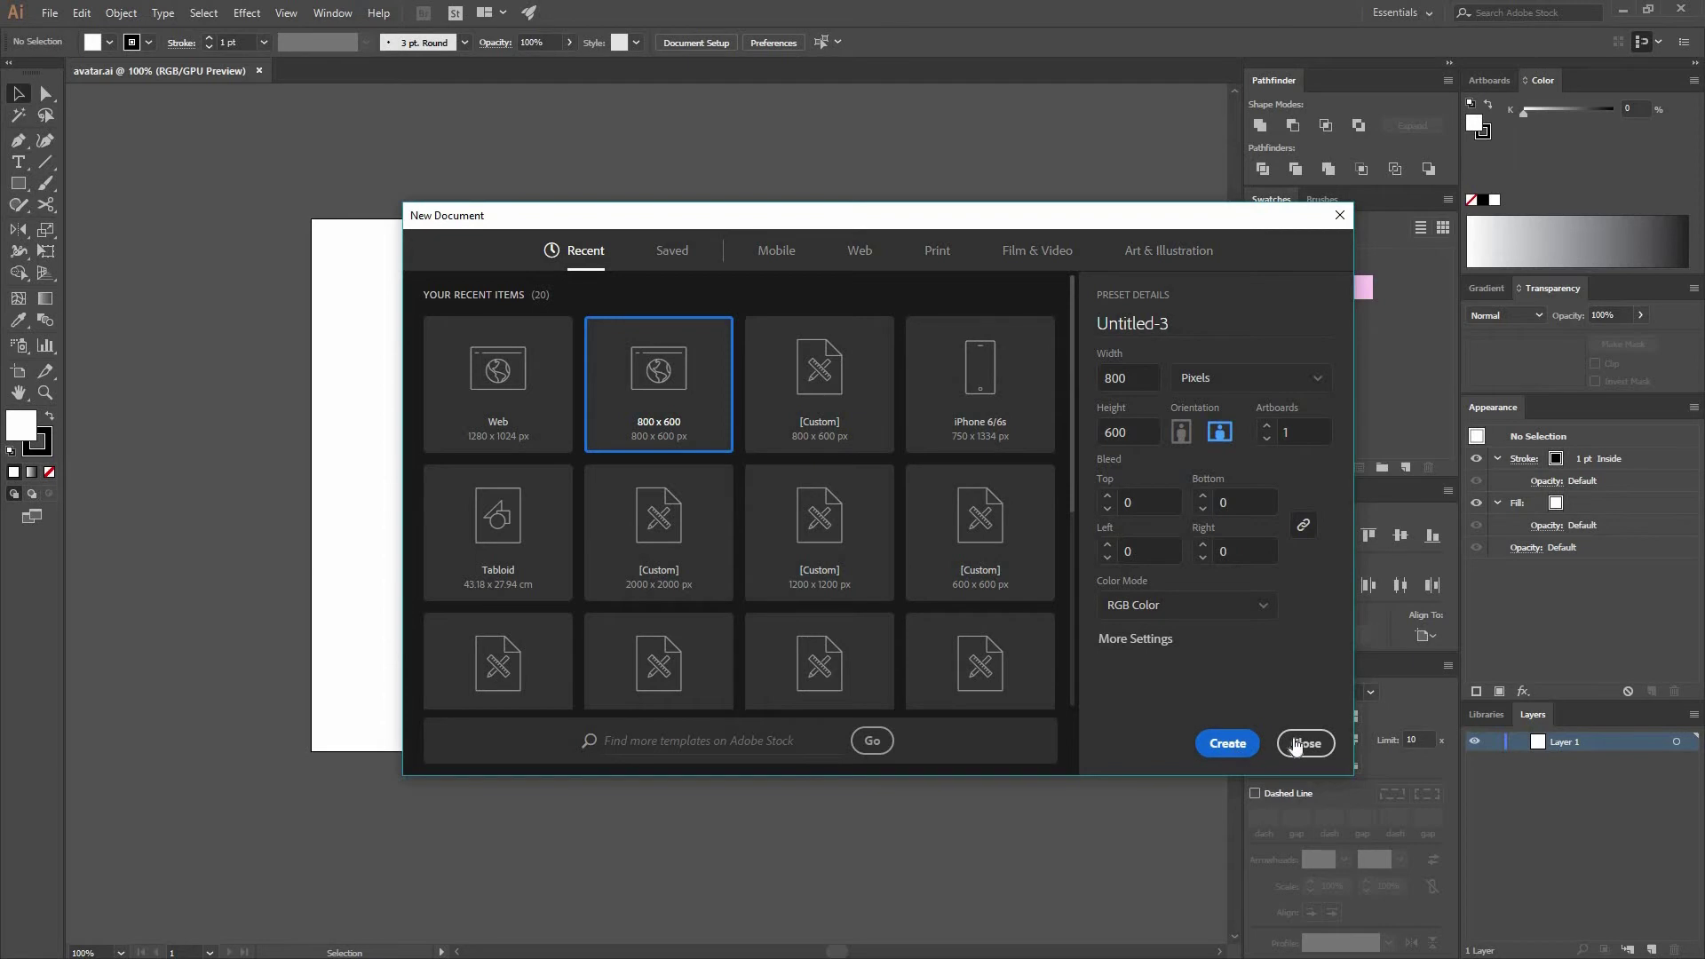
click(1303, 743)
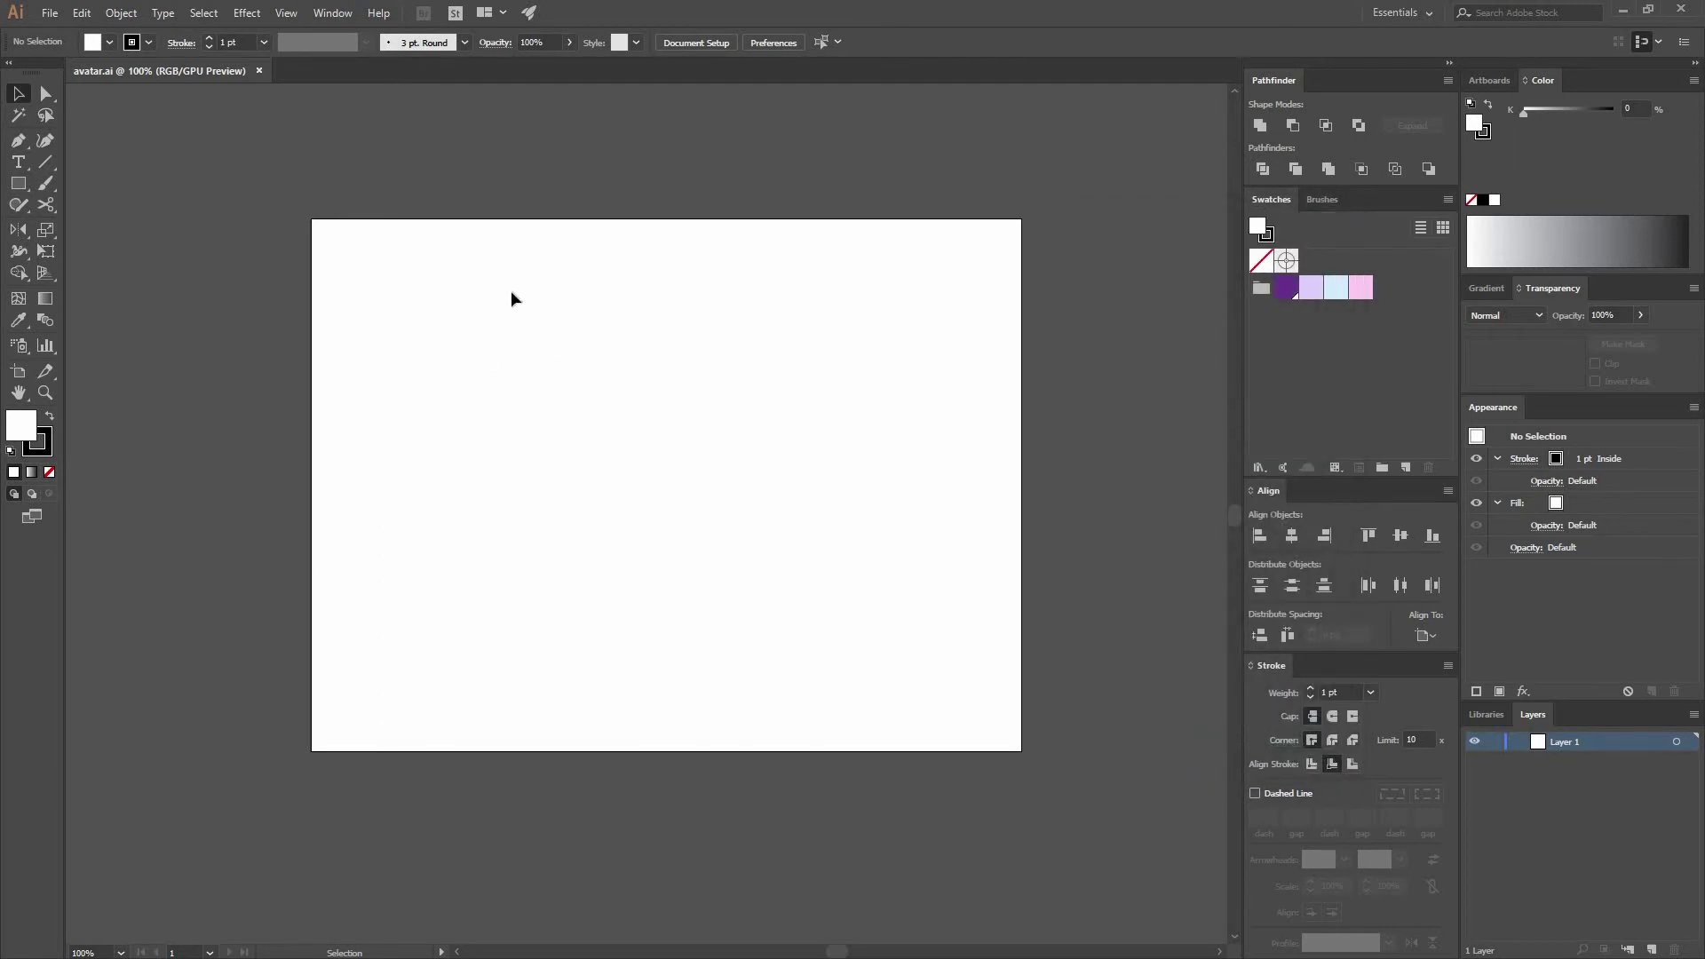
Detach the shape tools group as a floating palette above the artboard.
click(21, 188)
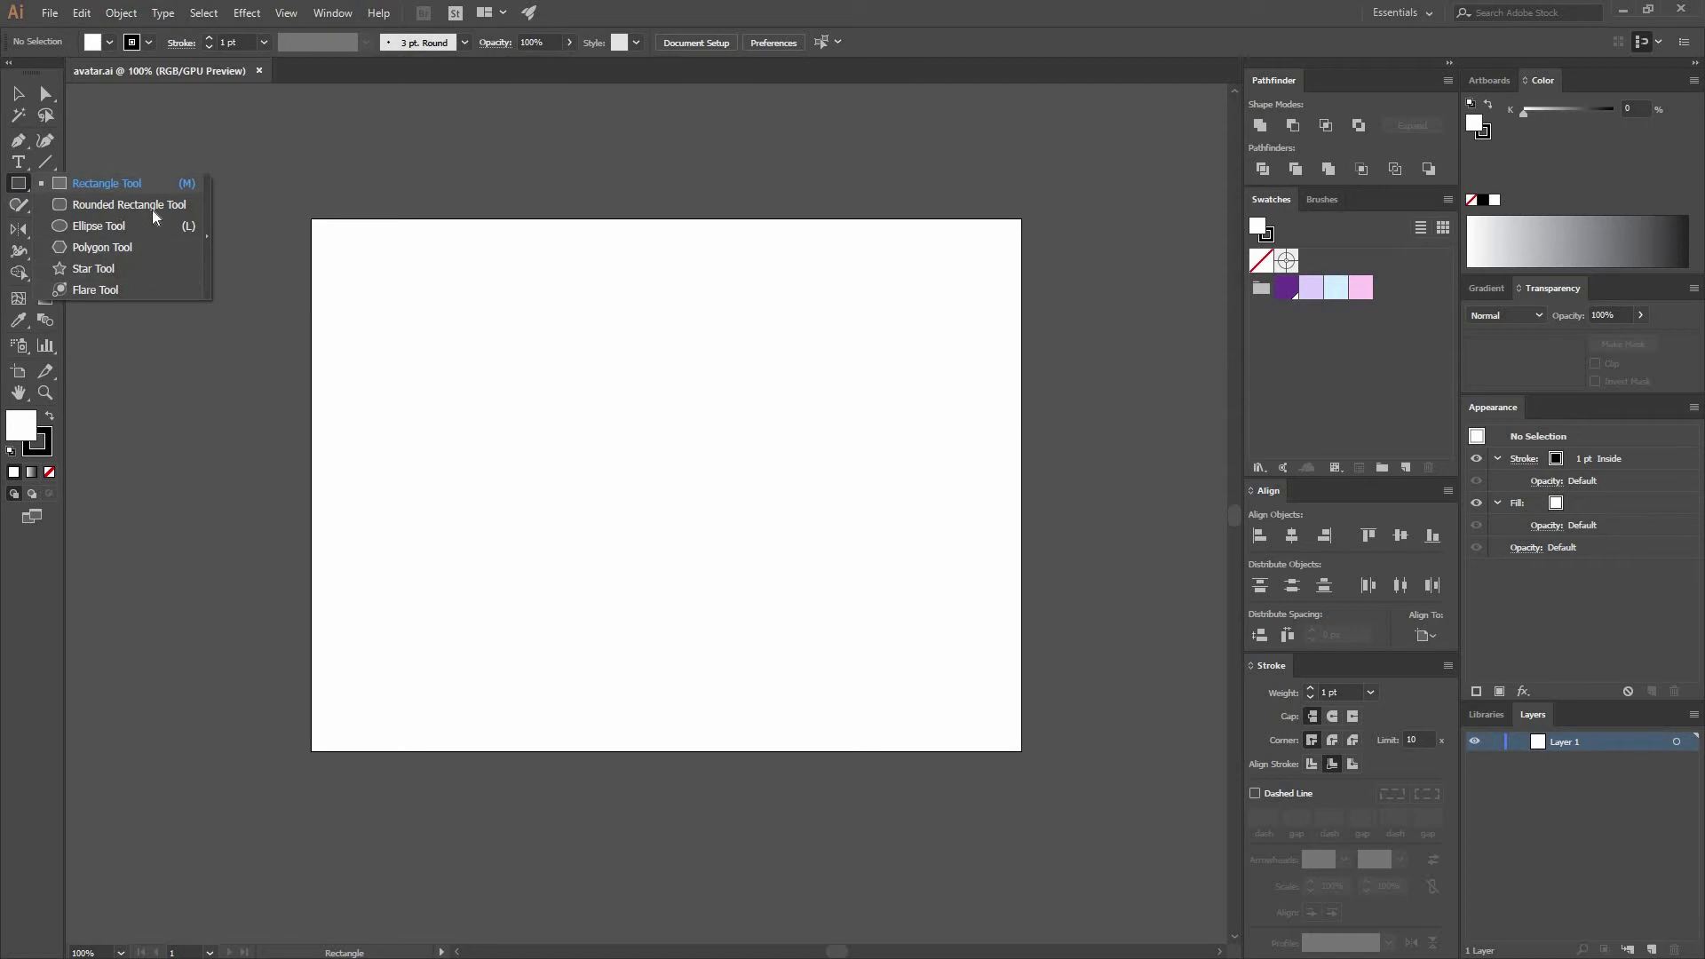
click(206, 238)
drag(73, 196, 880, 153)
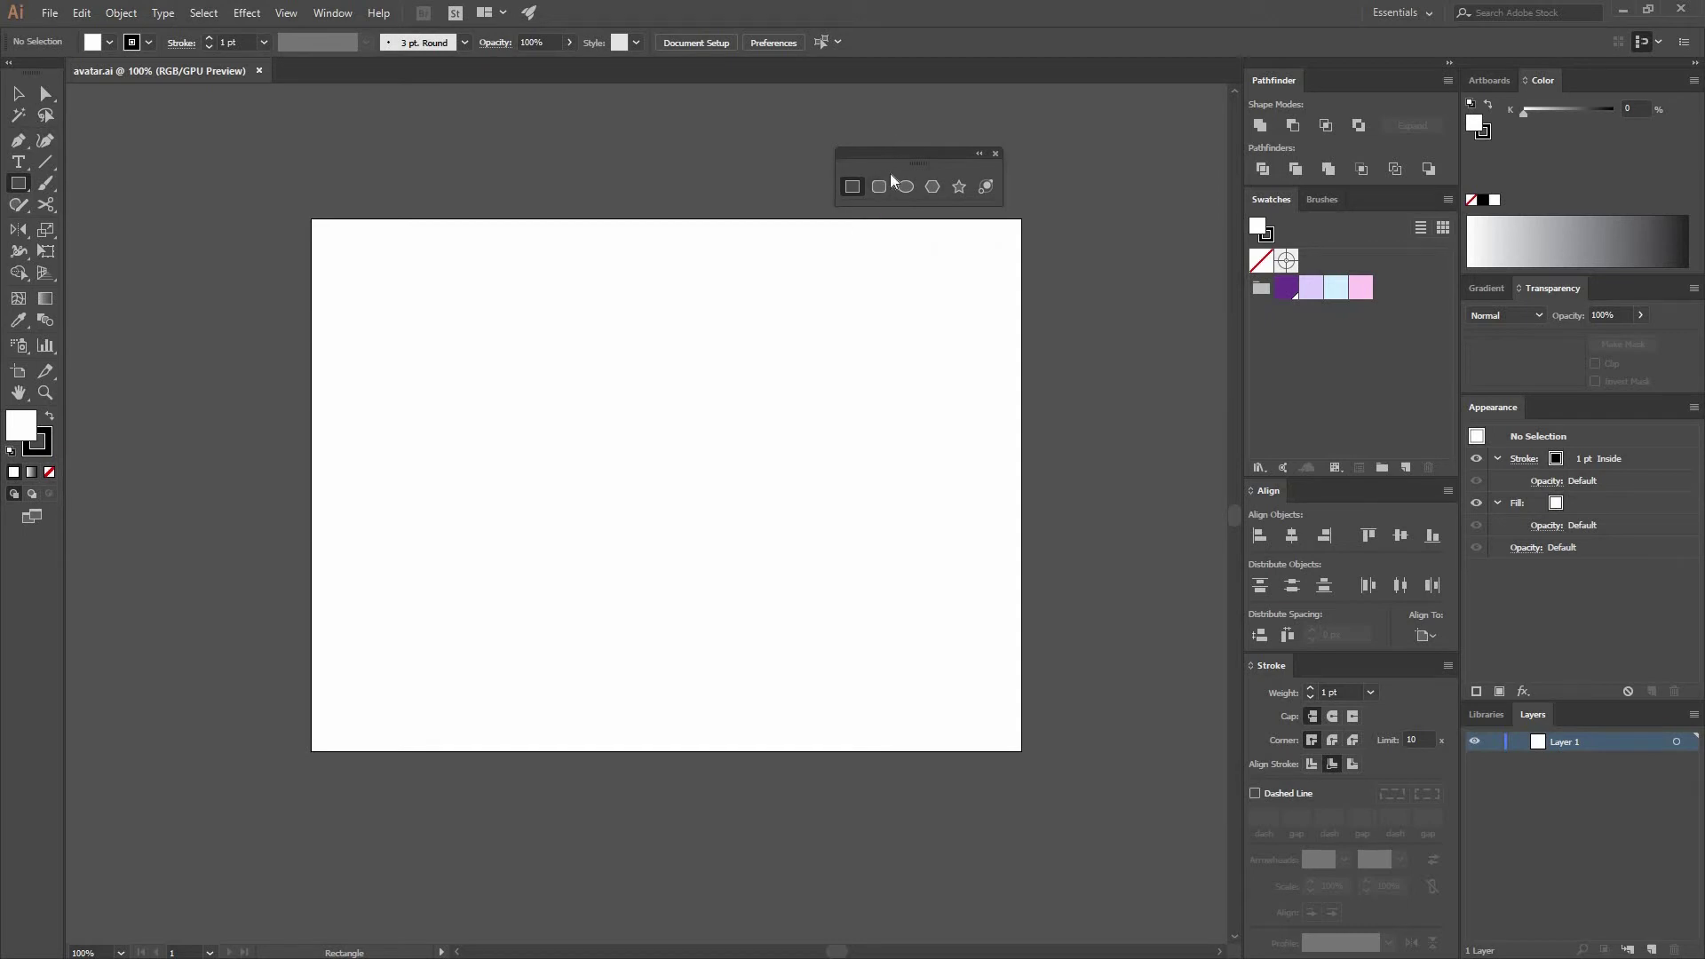
Create a rectangle 110 px wide and 150 px high near the middle of the artboard.
click(666, 419)
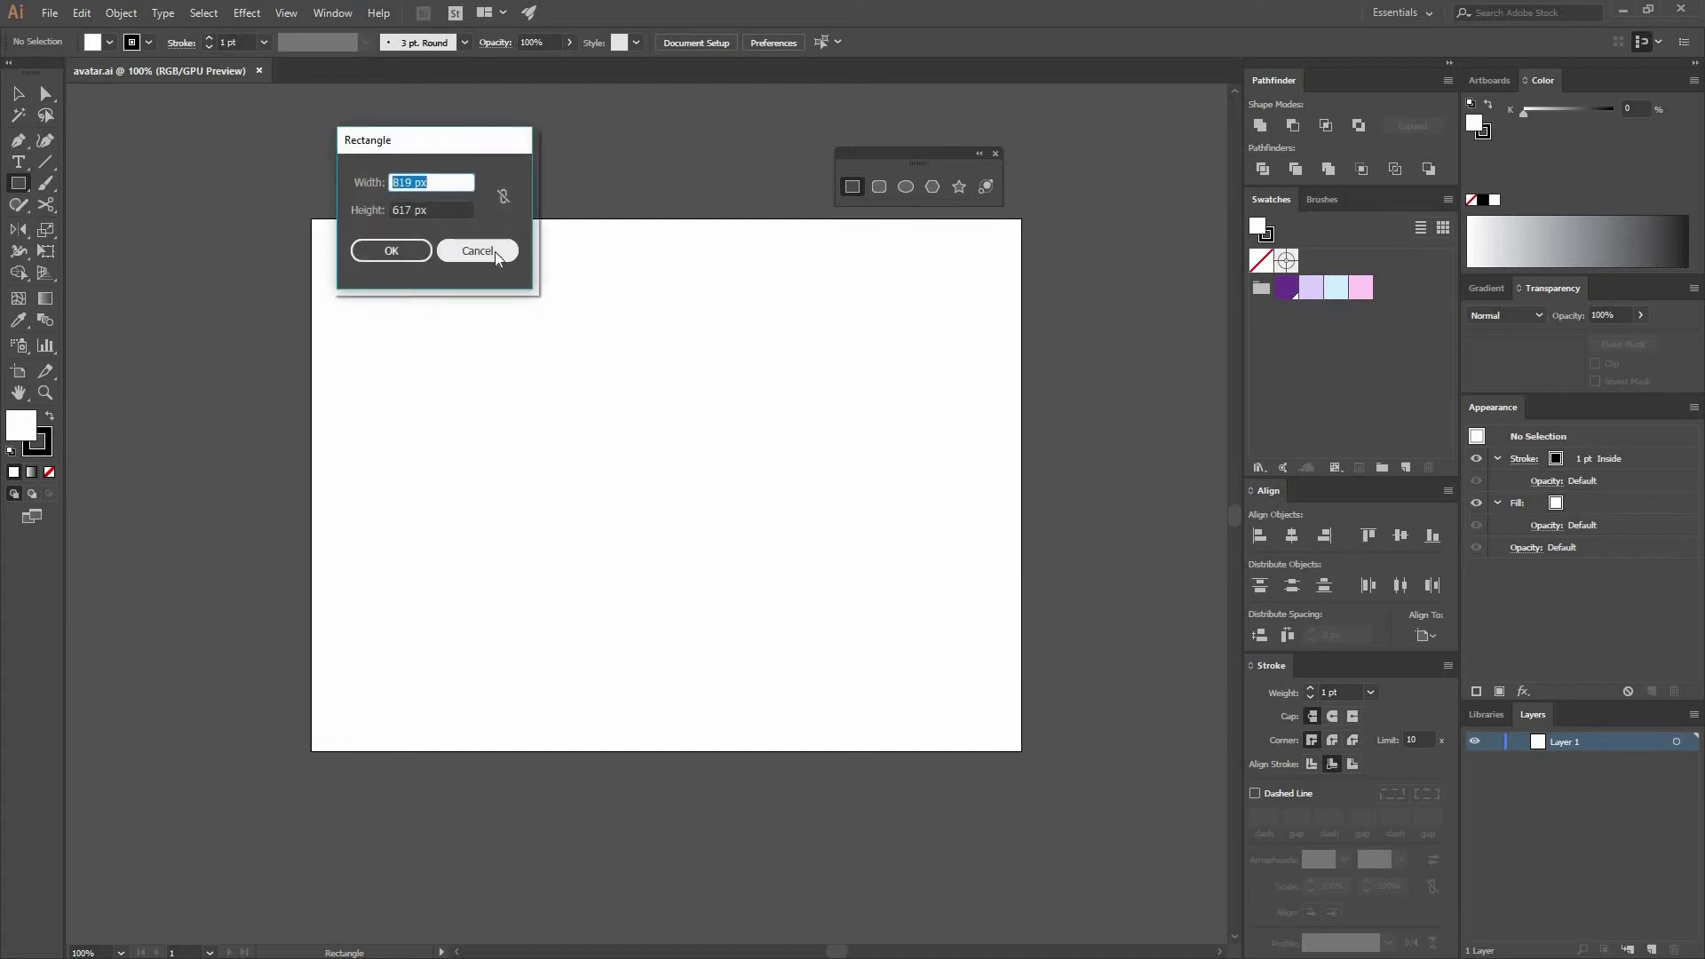
text(110)
key(Tab)
text(1)
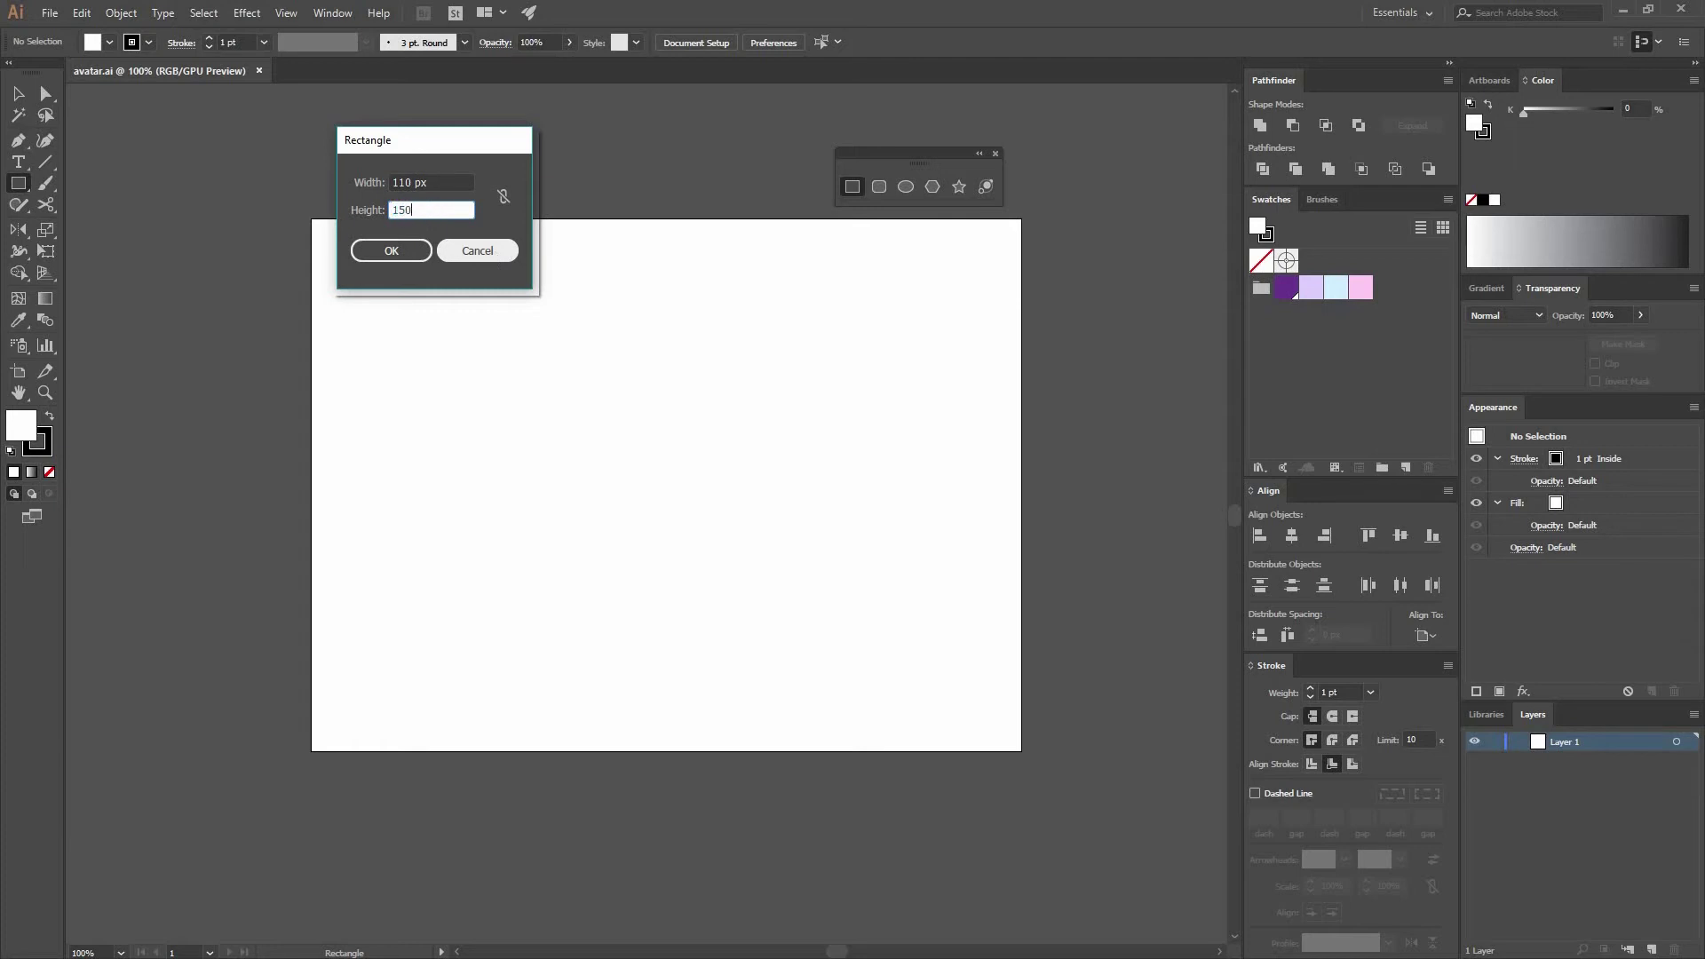
key(Return)
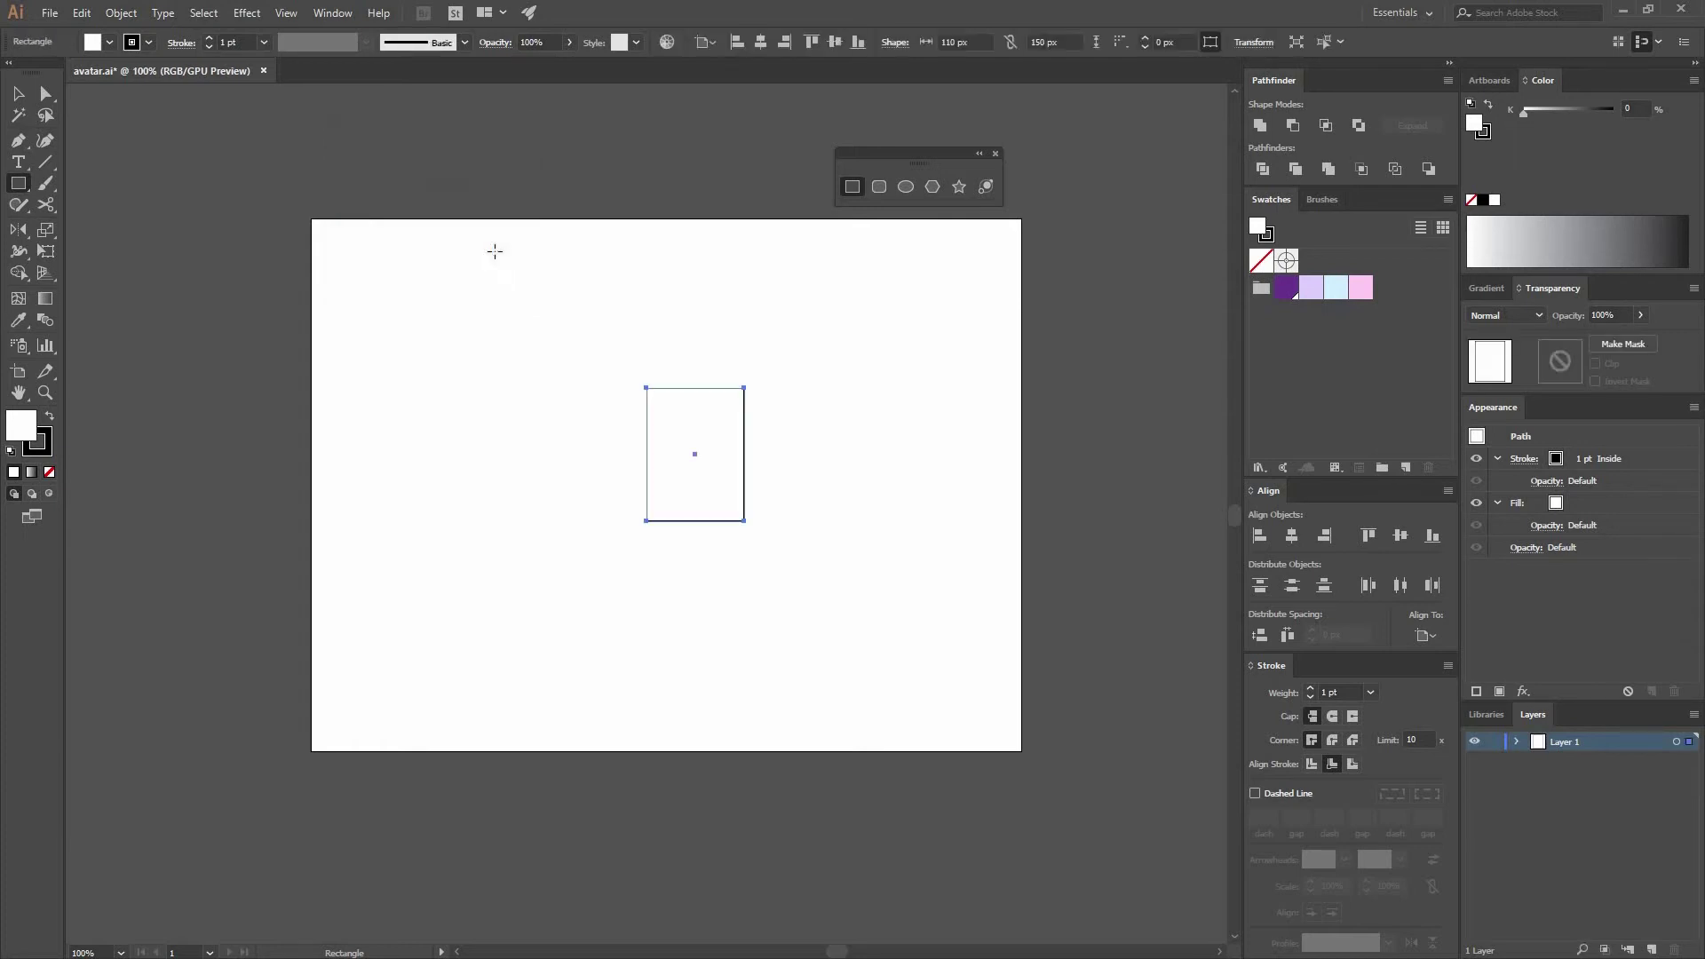
Round the rectangle's two bottom corners to the maximum radius so its lower end forms a semicircle.
click(45, 96)
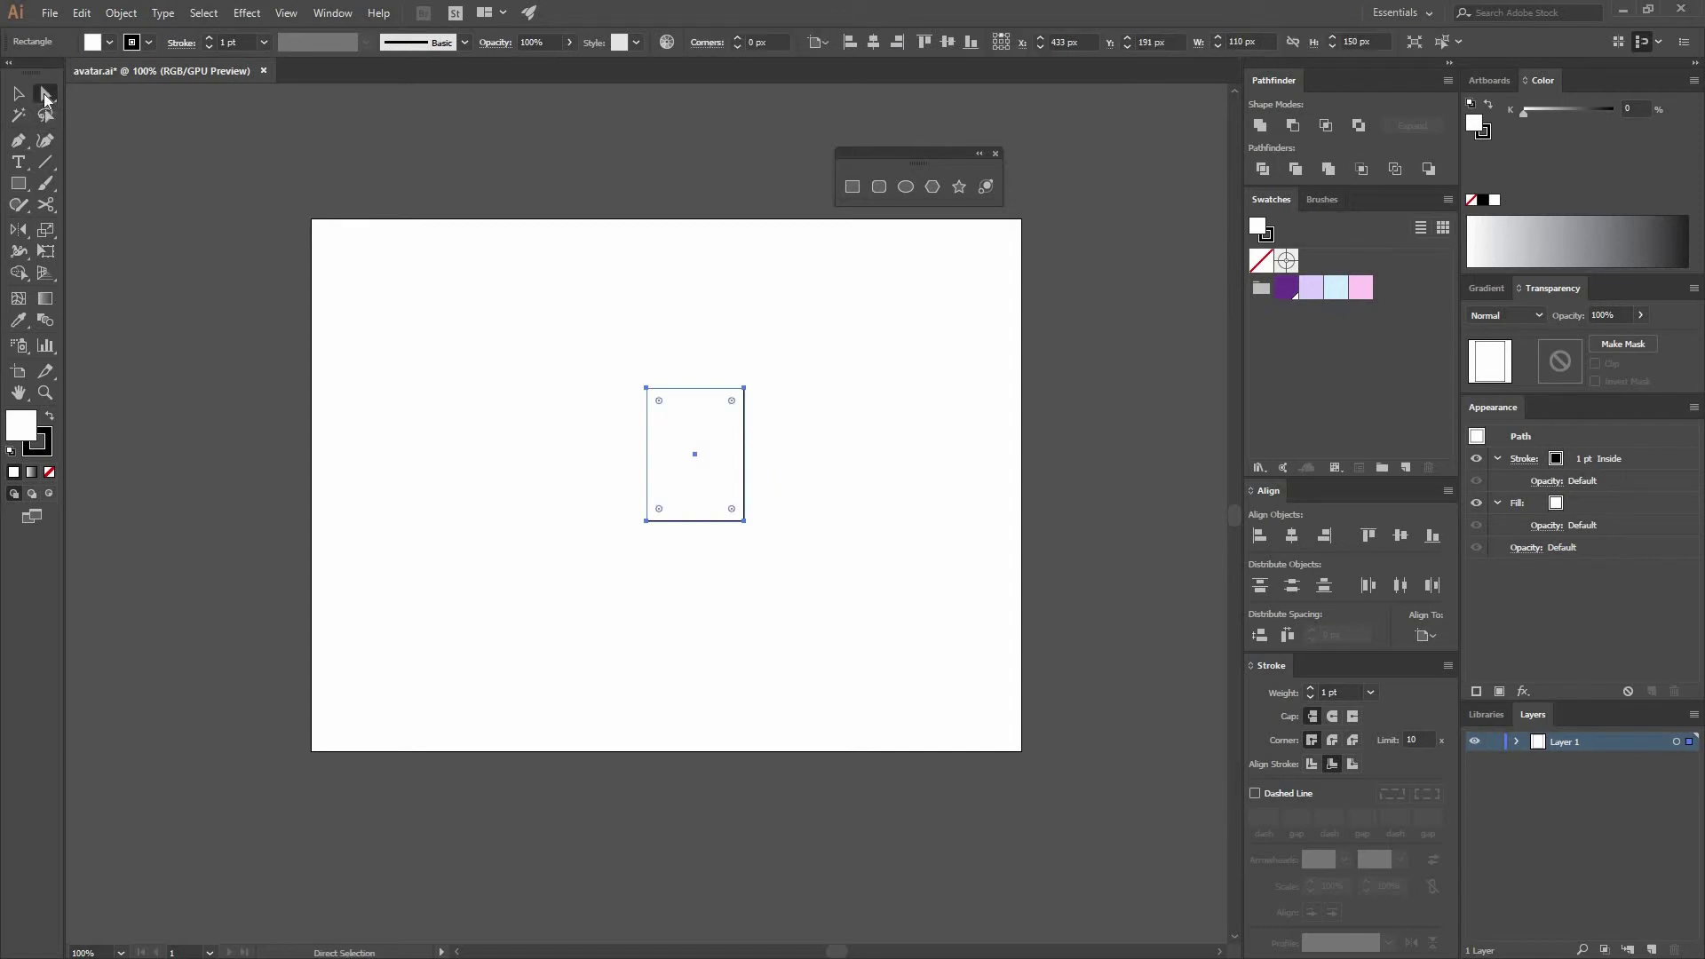
drag(796, 536, 563, 482)
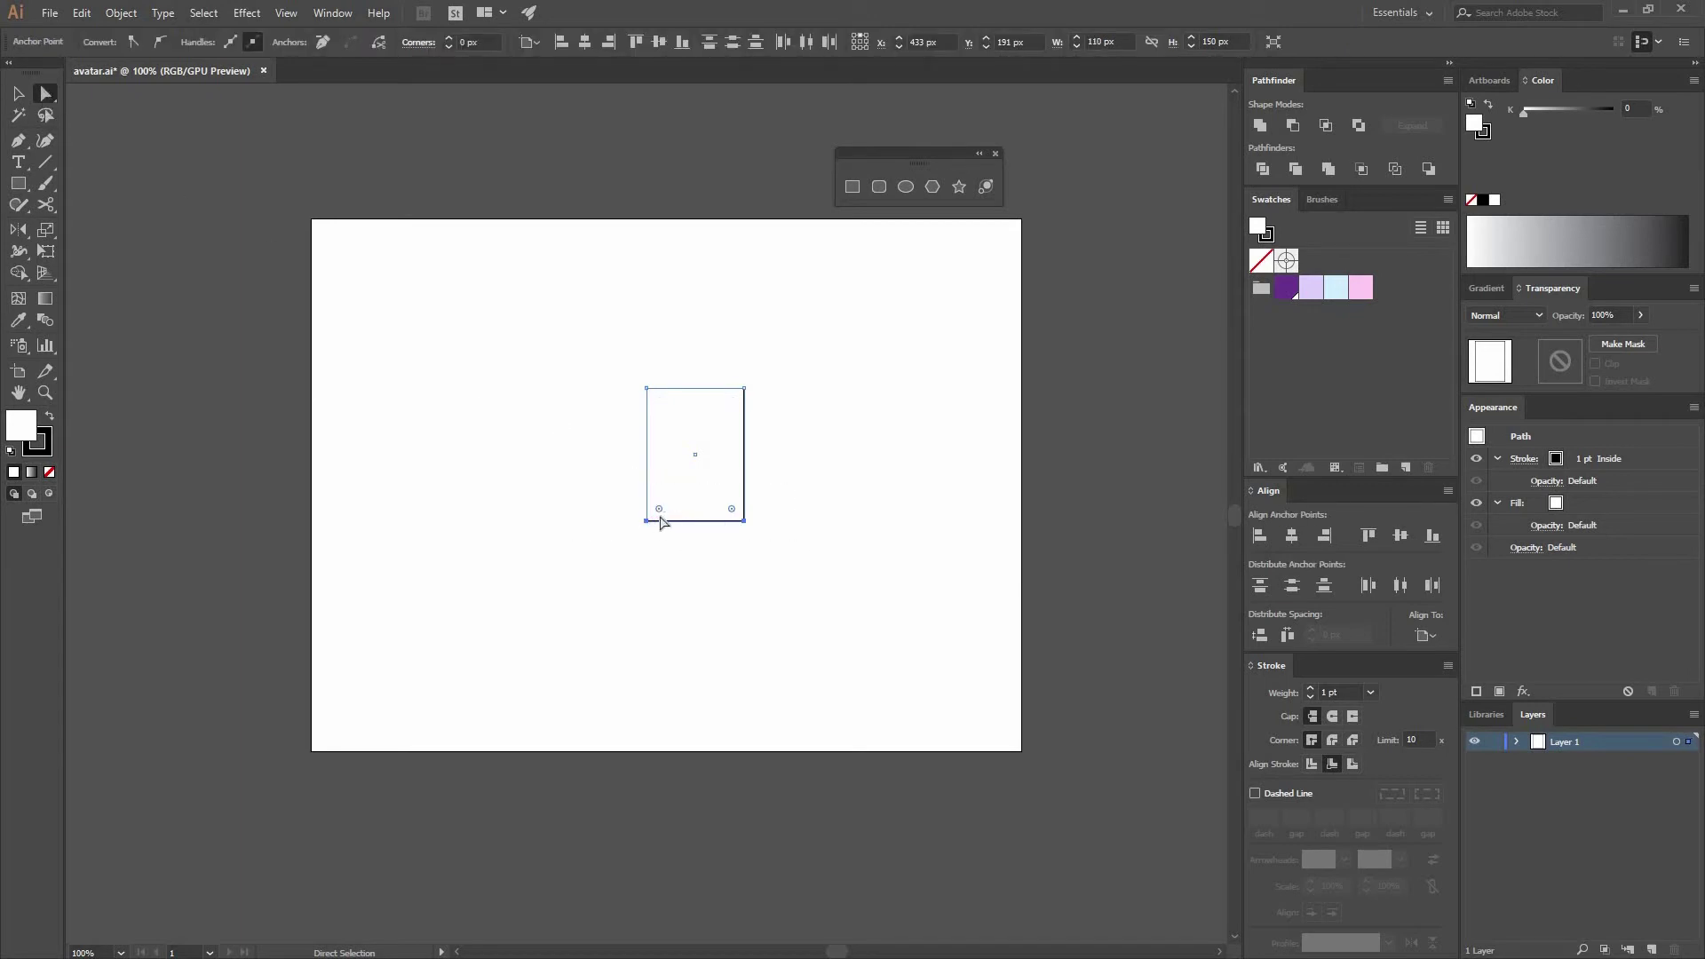
drag(659, 508, 788, 430)
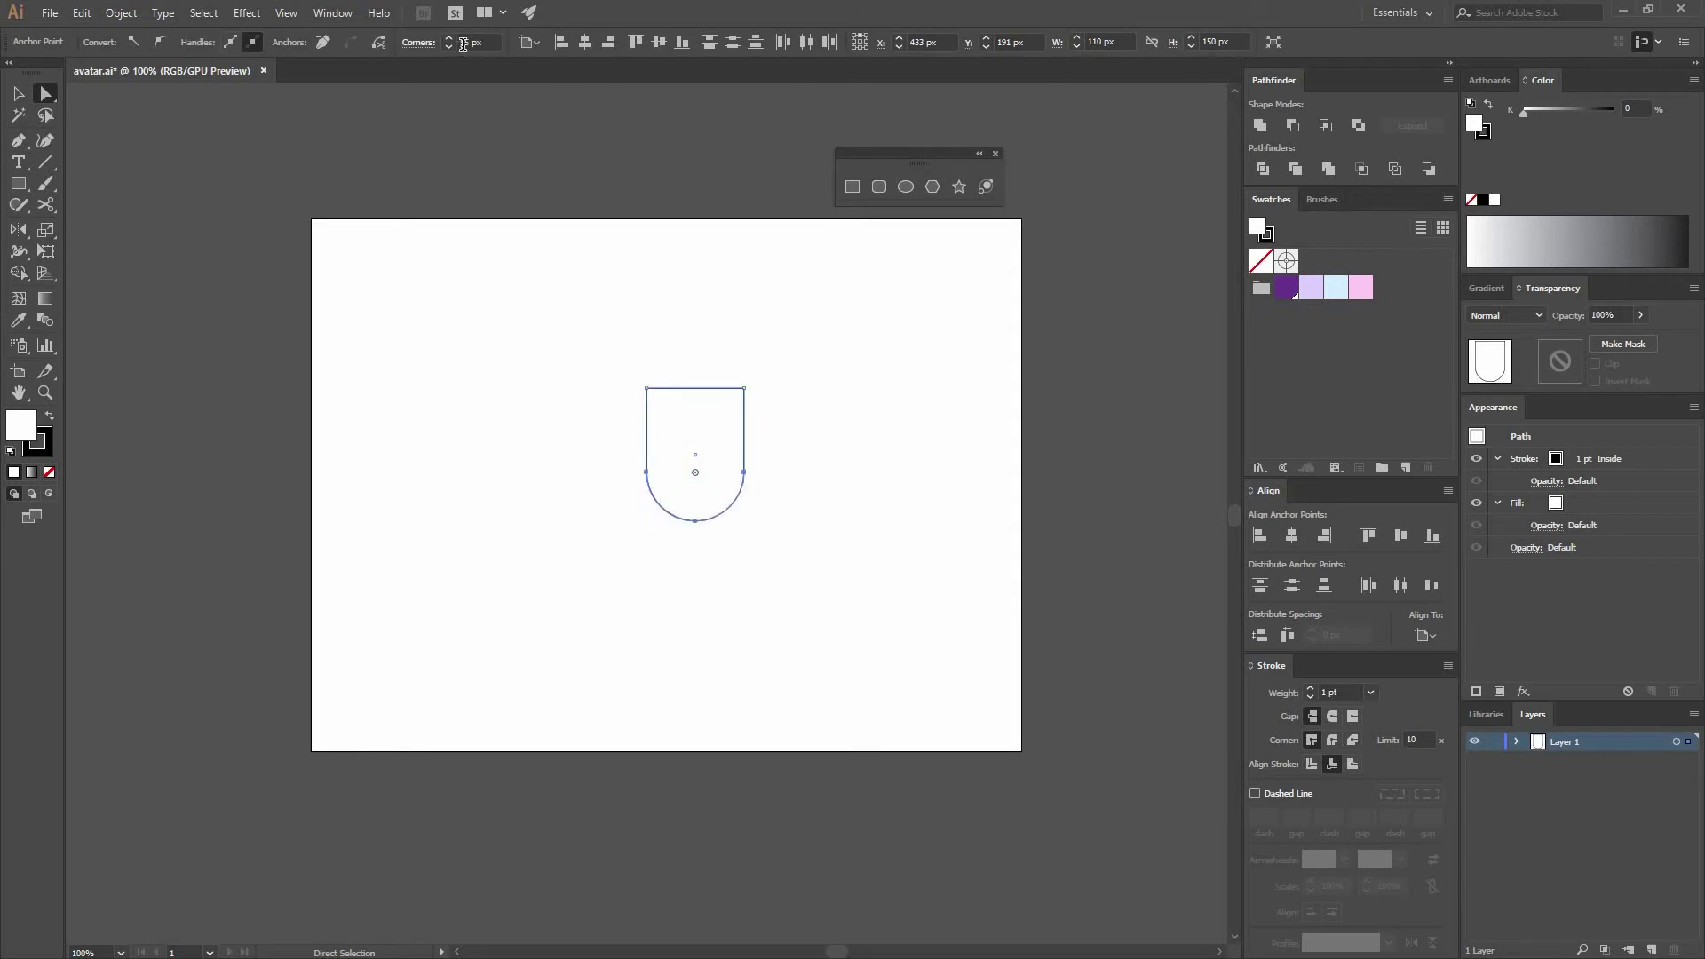
click(808, 388)
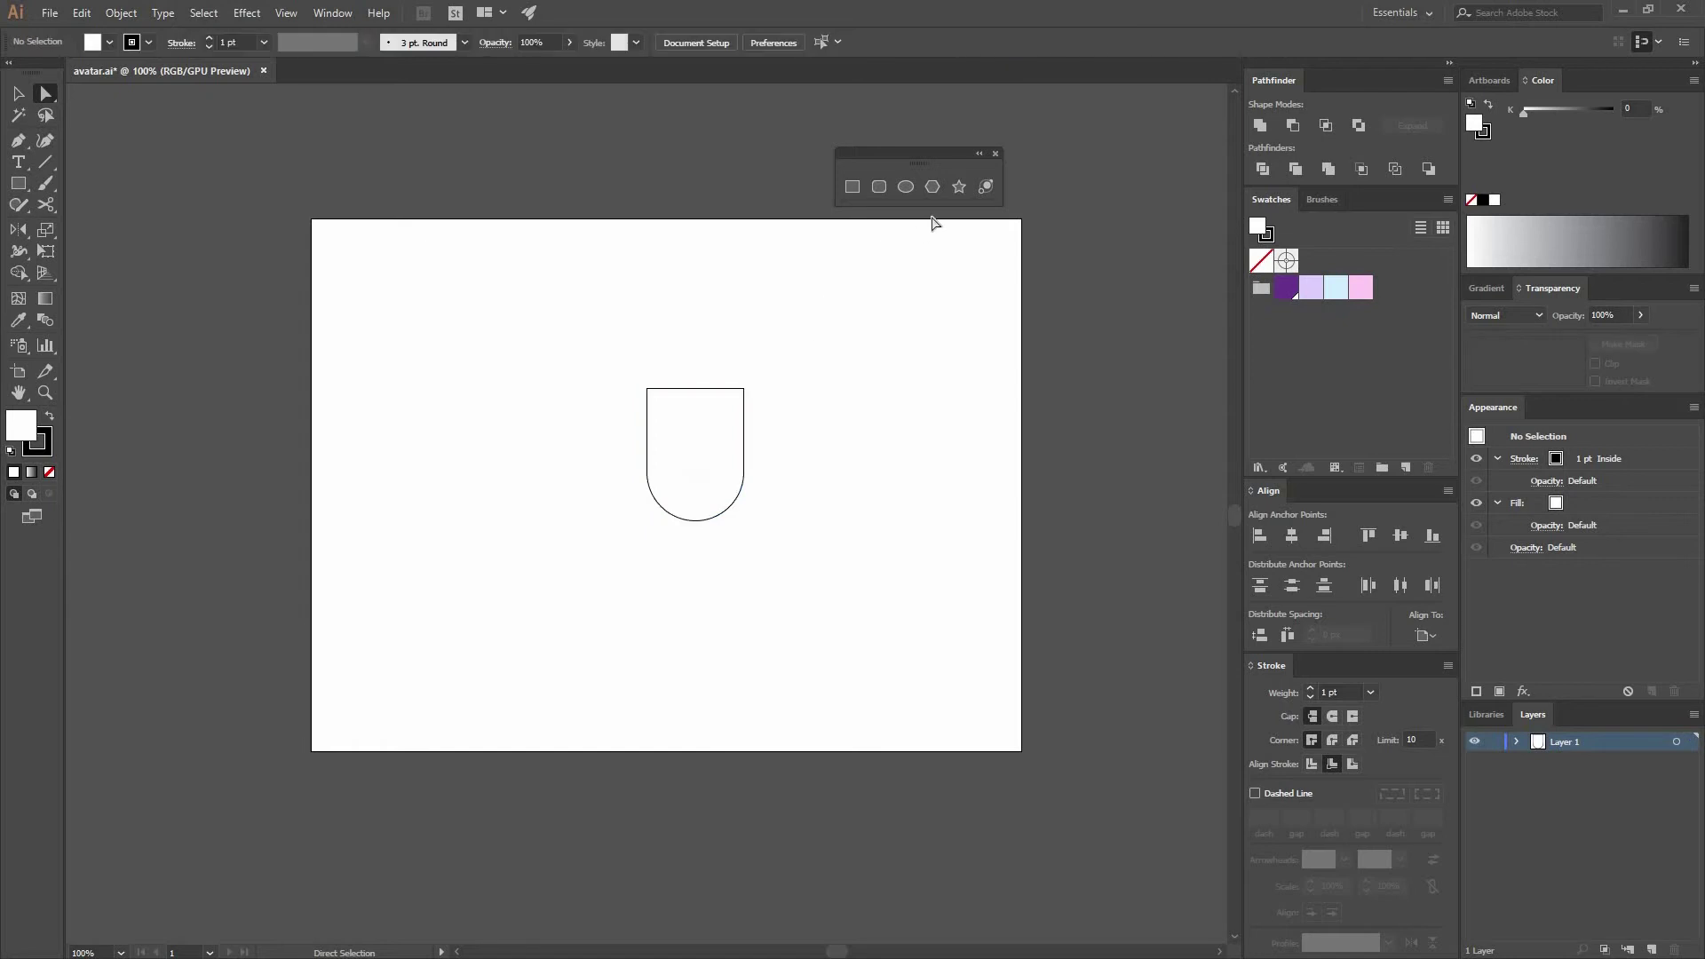
Create a 132 px circle beside the rounded rectangle, with its width and height proportions linked.
click(903, 186)
click(744, 402)
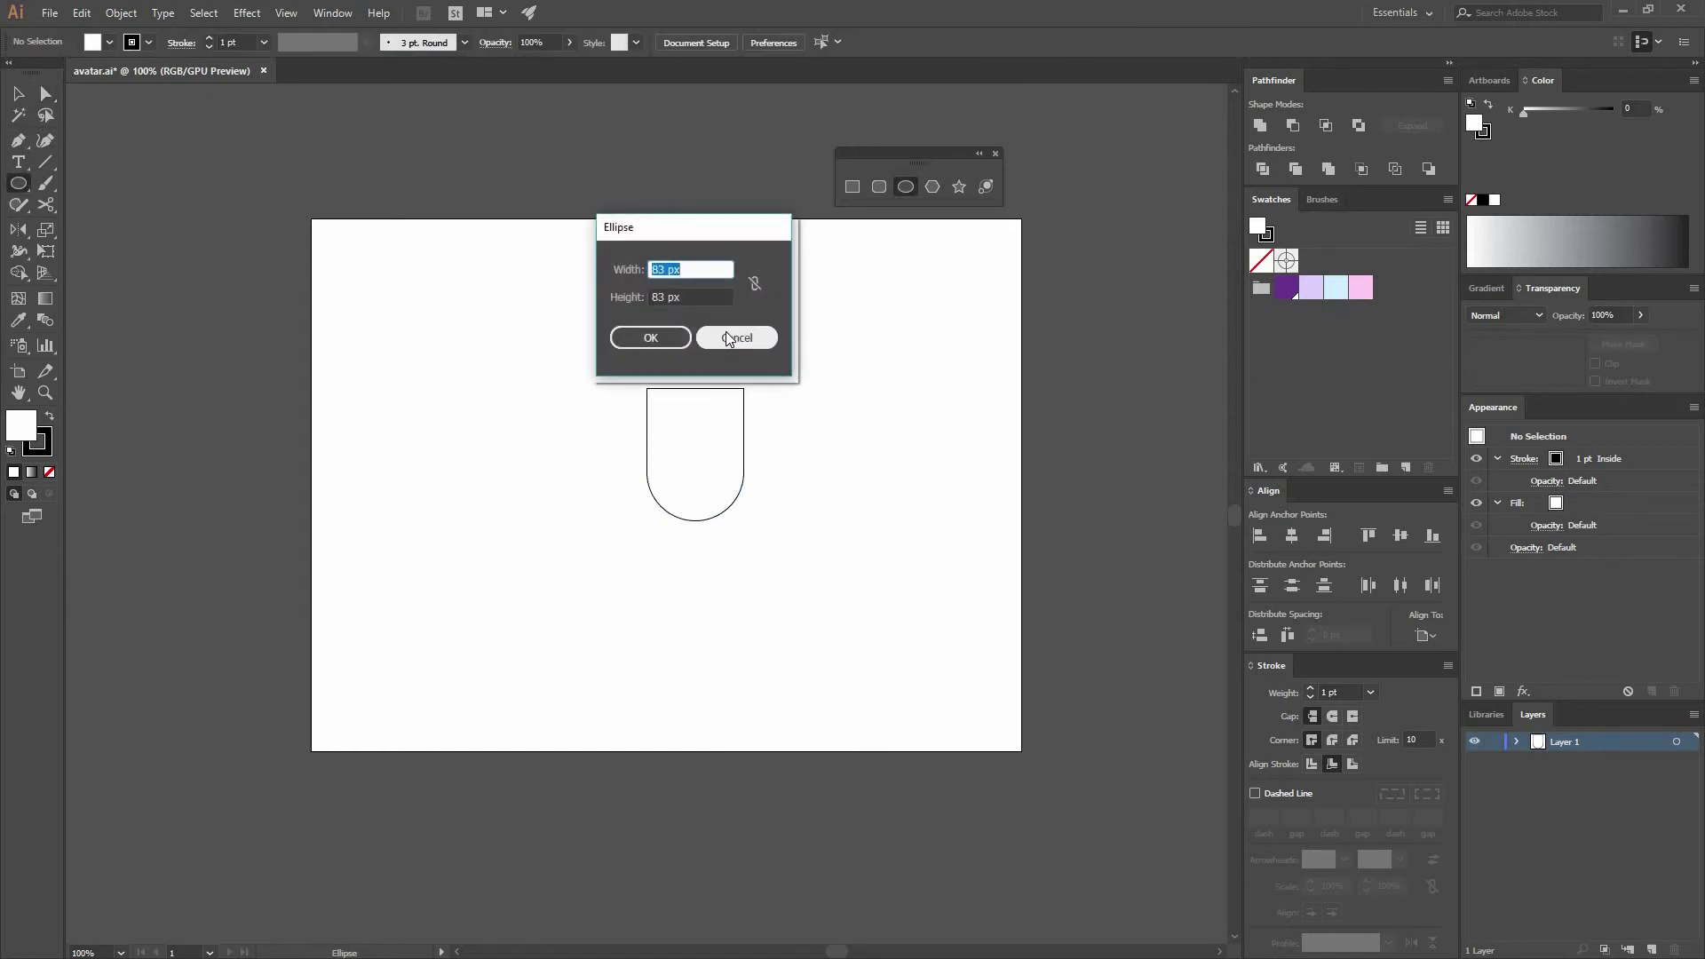
click(755, 286)
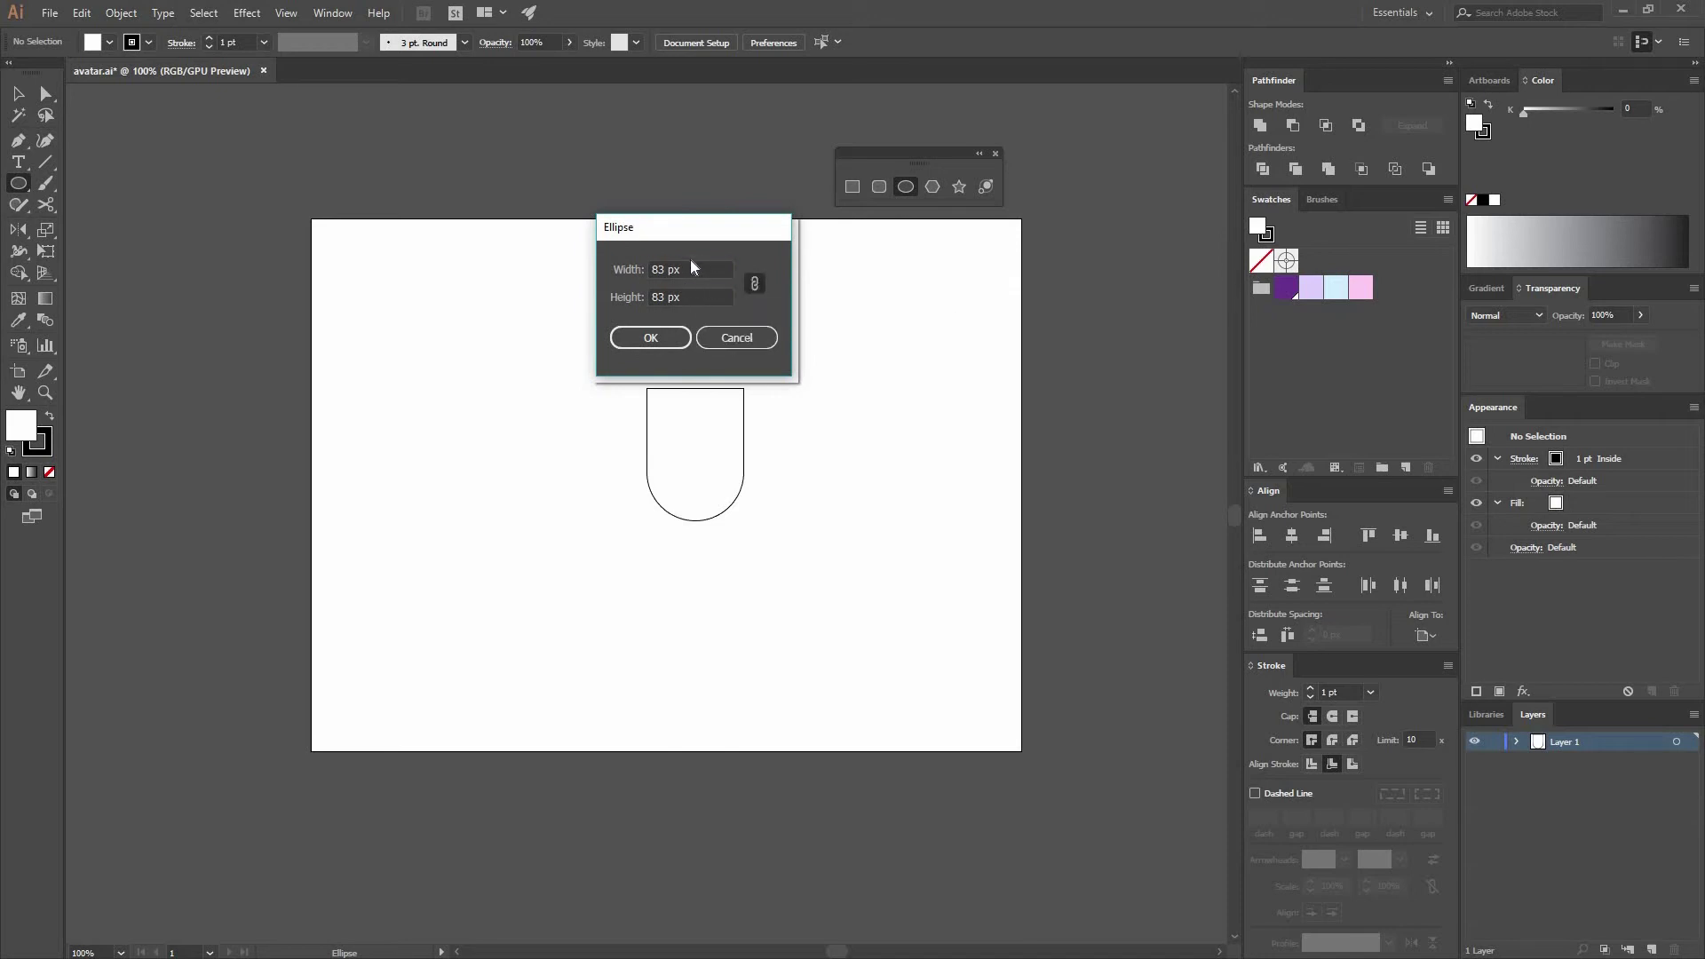
key(Tab)
text(132)
click(662, 343)
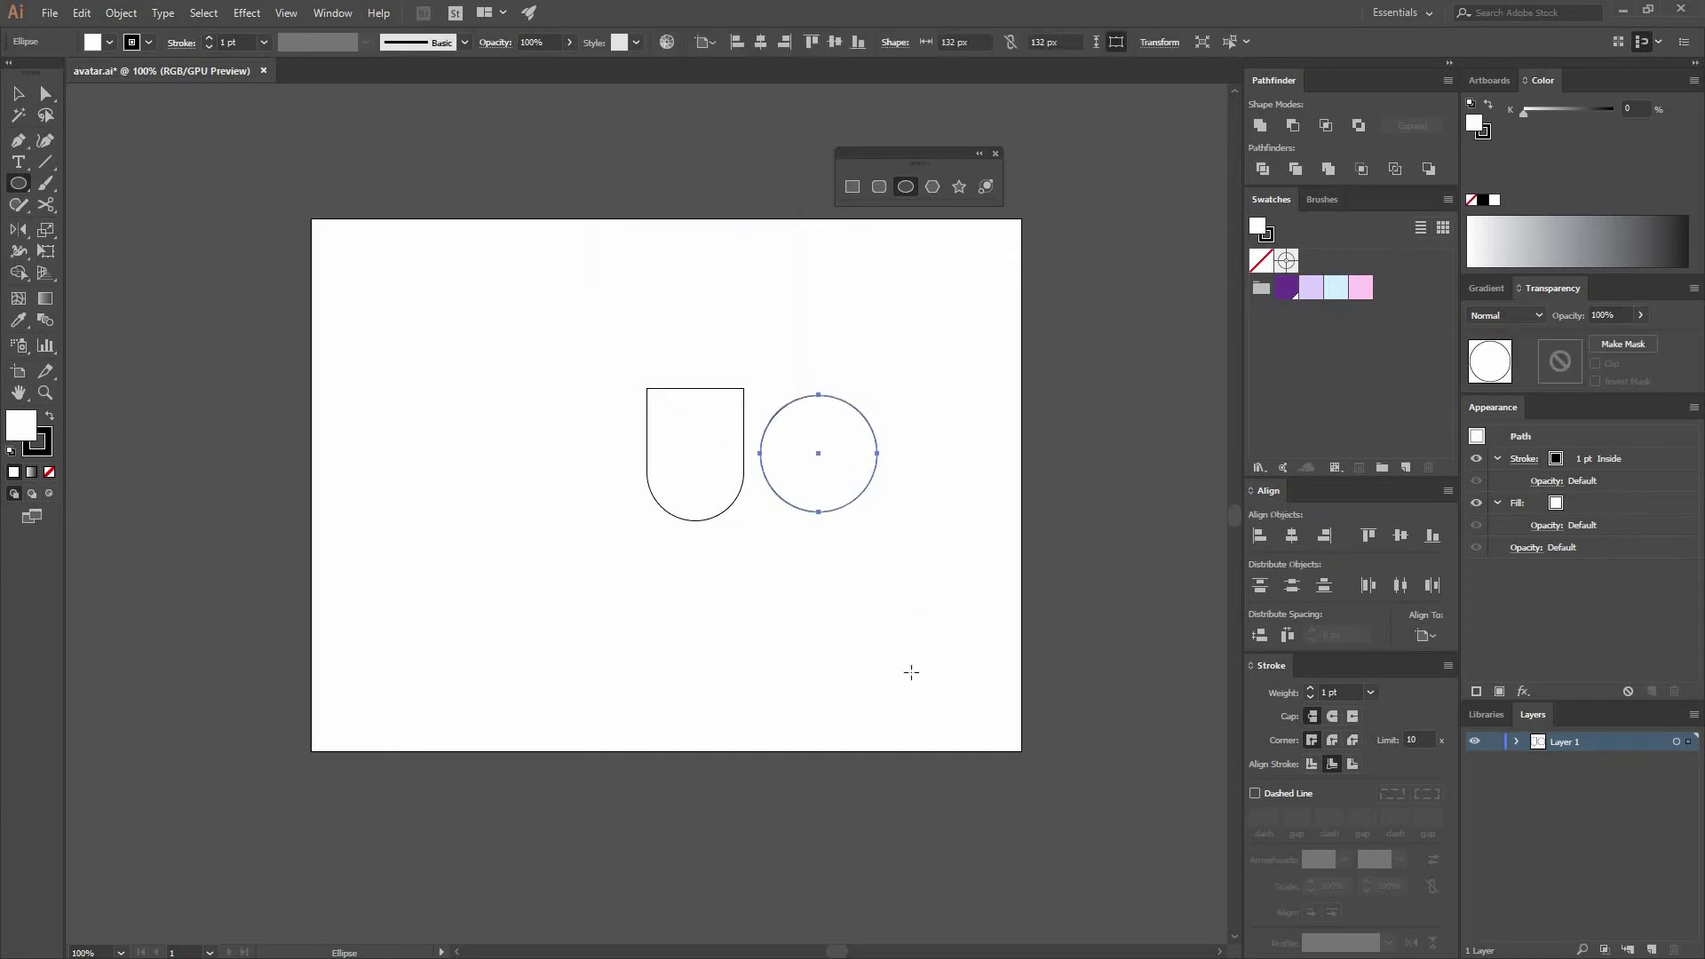
Add a second 132 px circle and remove the fill from all the shapes.
click(826, 381)
key(Return)
click(18, 93)
drag(913, 557, 629, 374)
click(51, 472)
click(872, 451)
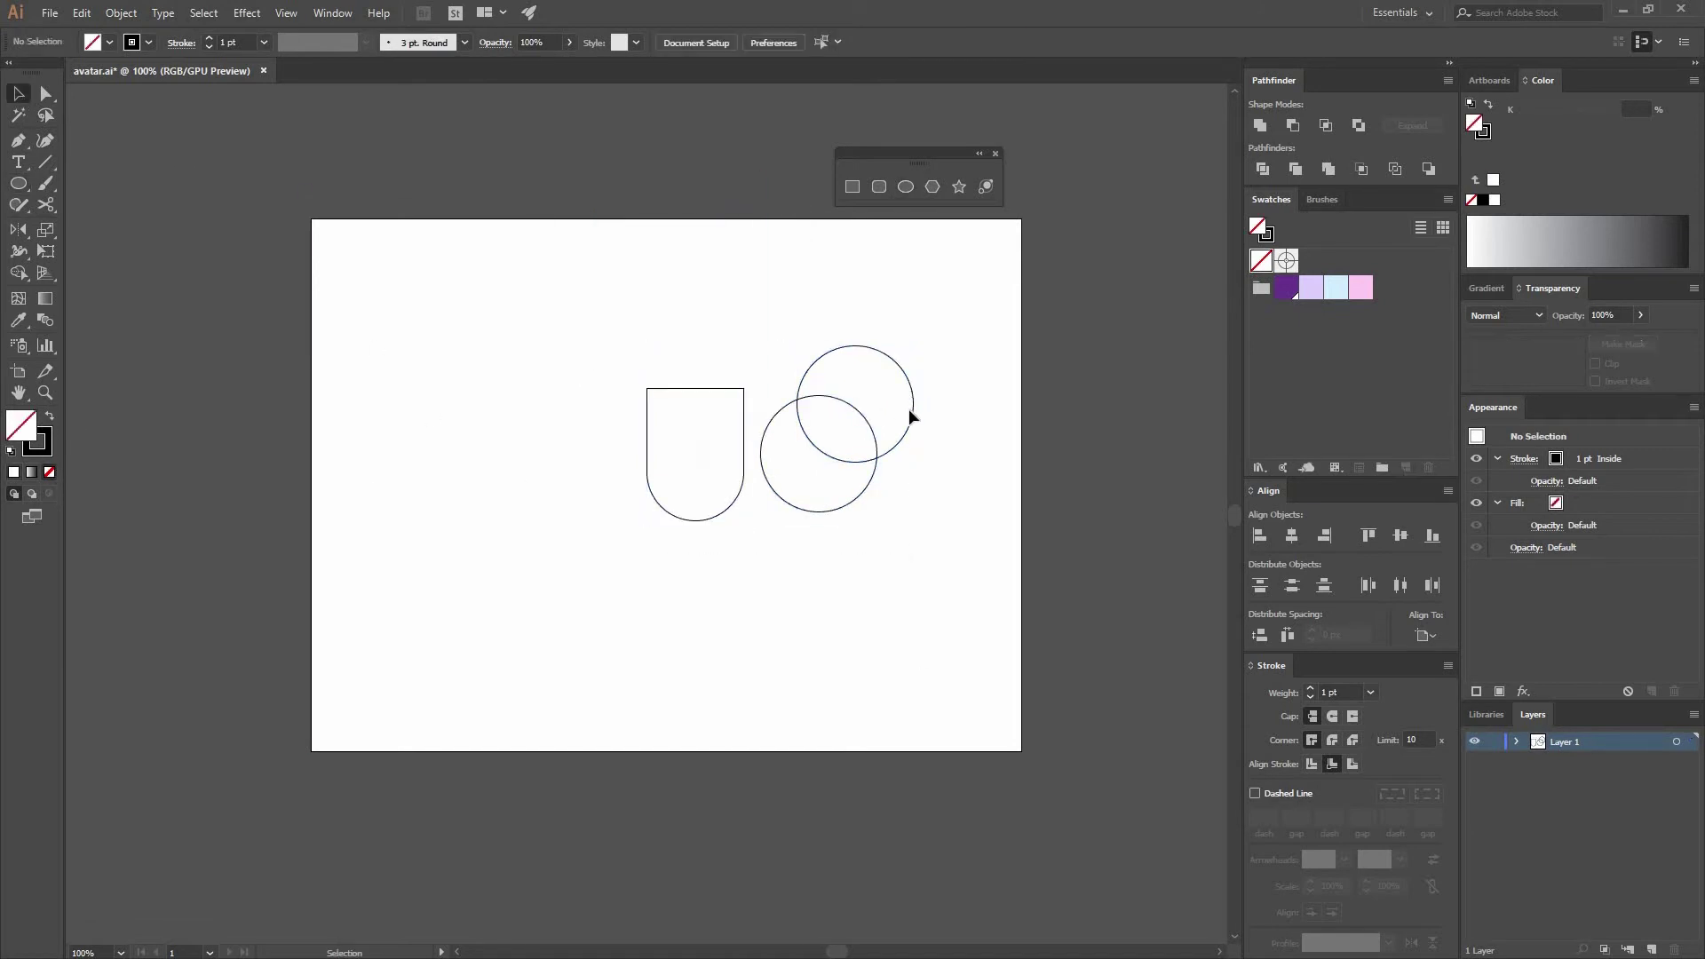
Move the two circles apart on either side of the rounded rectangle and align their vertical centres to the artboard.
drag(800, 391, 506, 315)
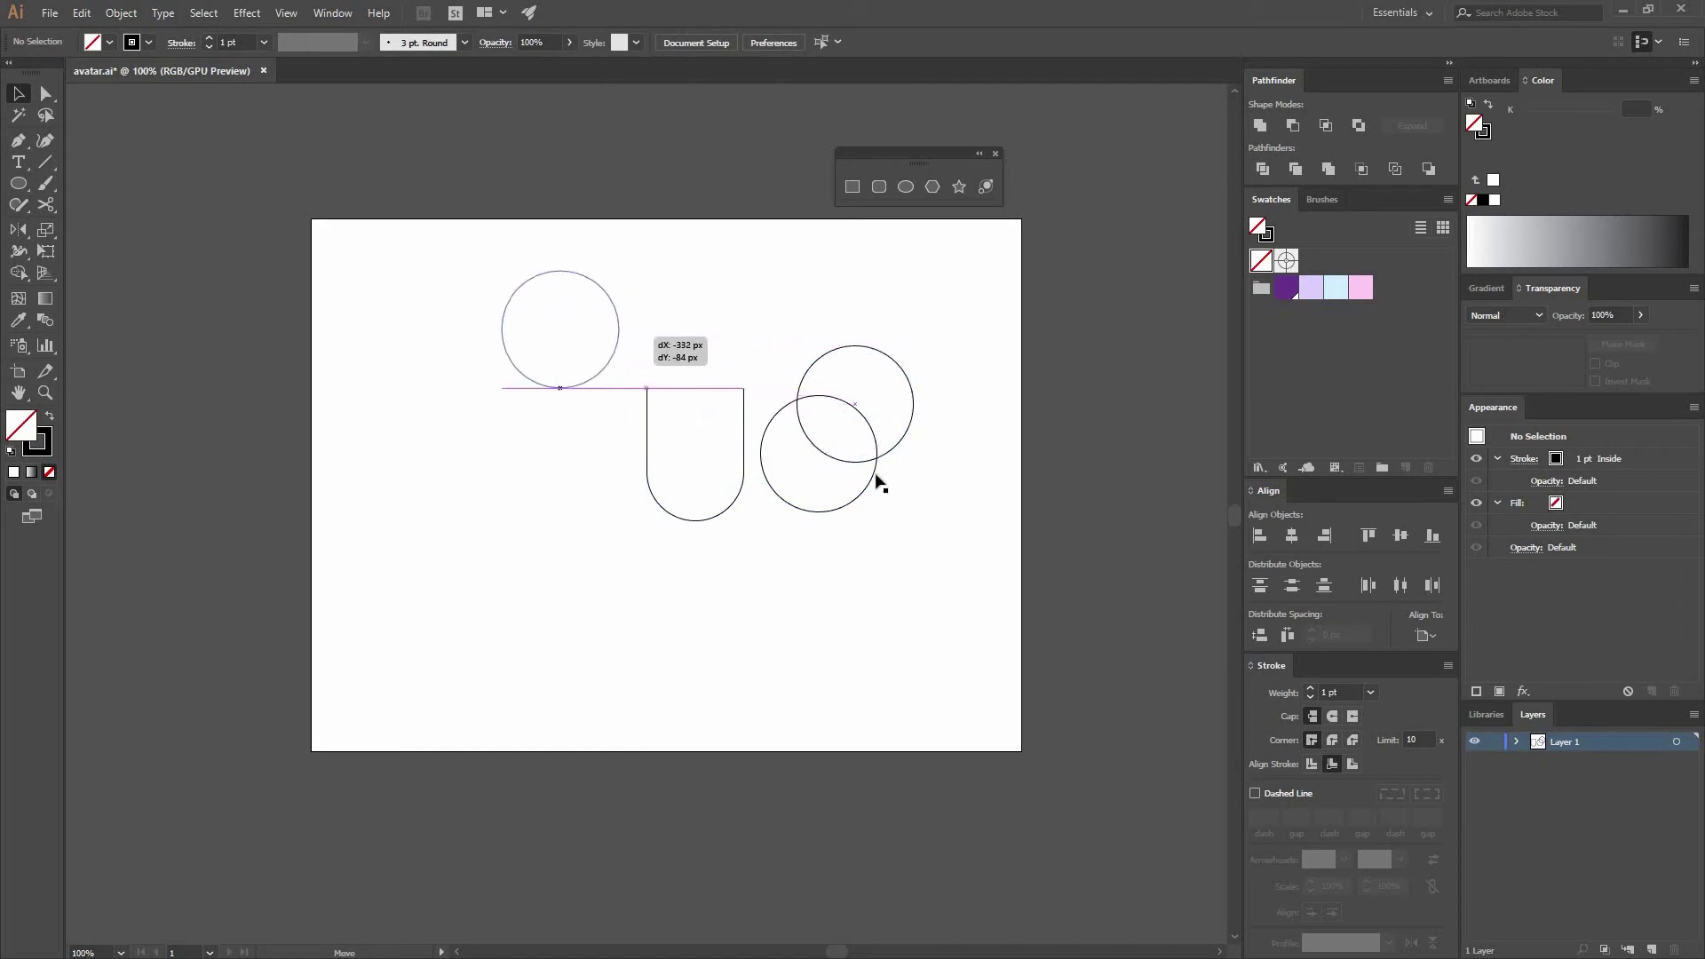
drag(866, 415, 818, 263)
click(435, 269)
drag(435, 269, 882, 352)
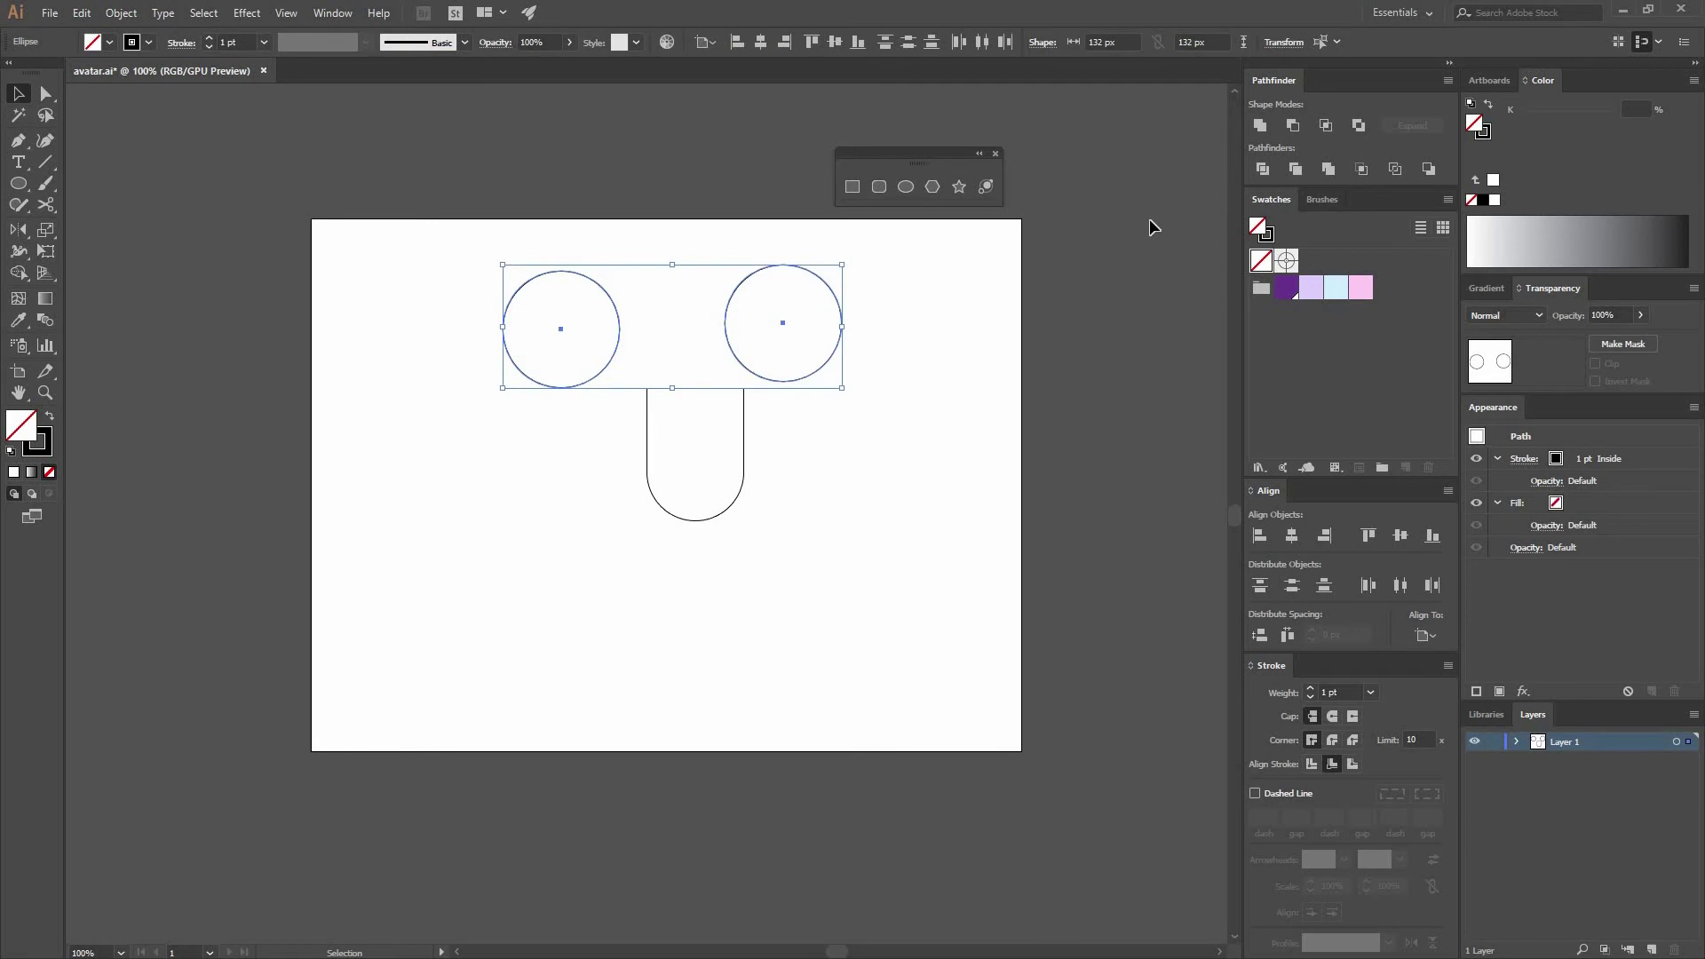
click(333, 12)
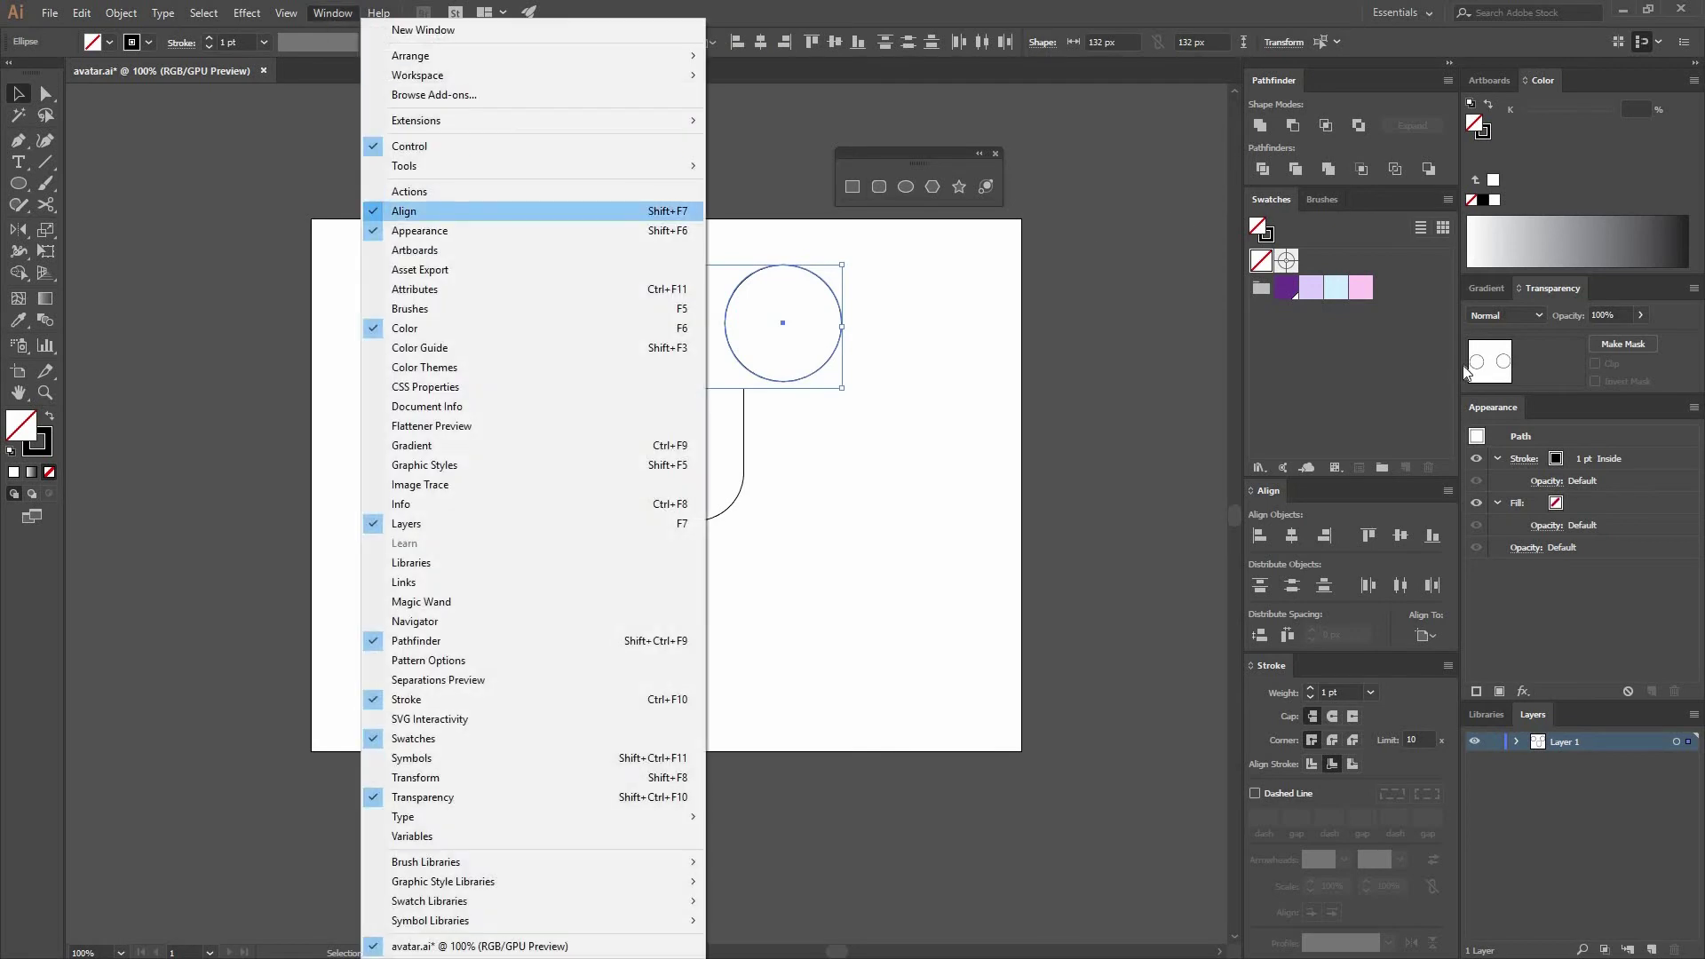
click(1246, 10)
click(1400, 535)
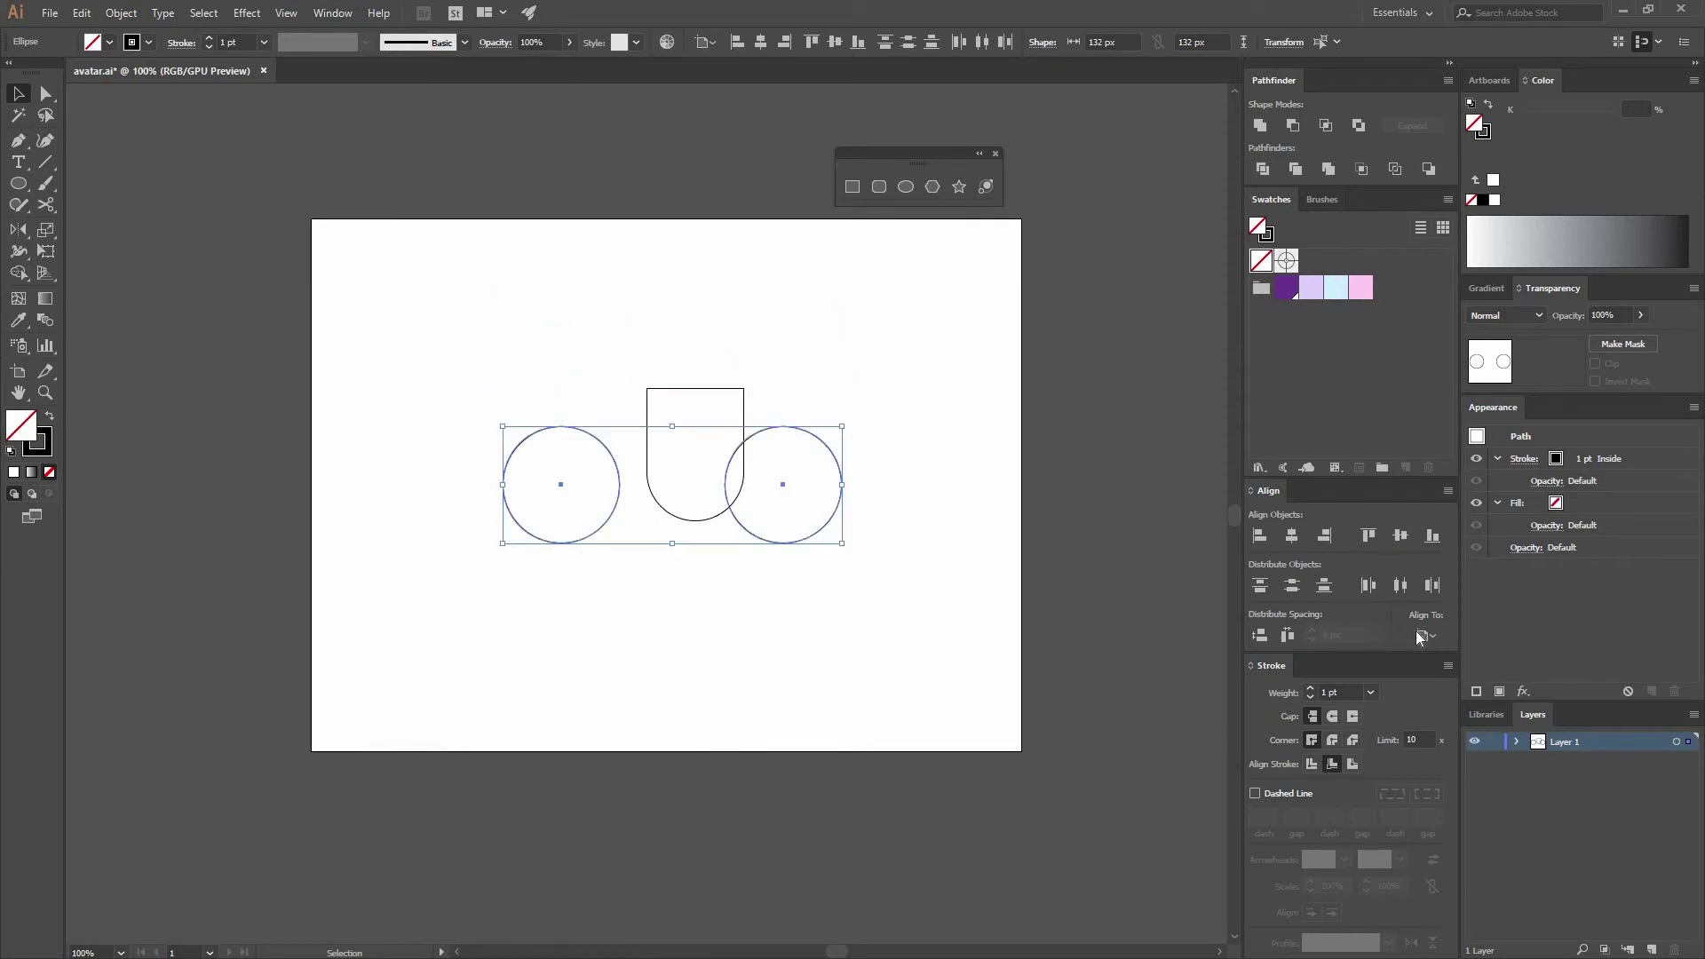
Distribute the two circles horizontally with 0 px spacing, using one as the key object, and group them.
click(821, 440)
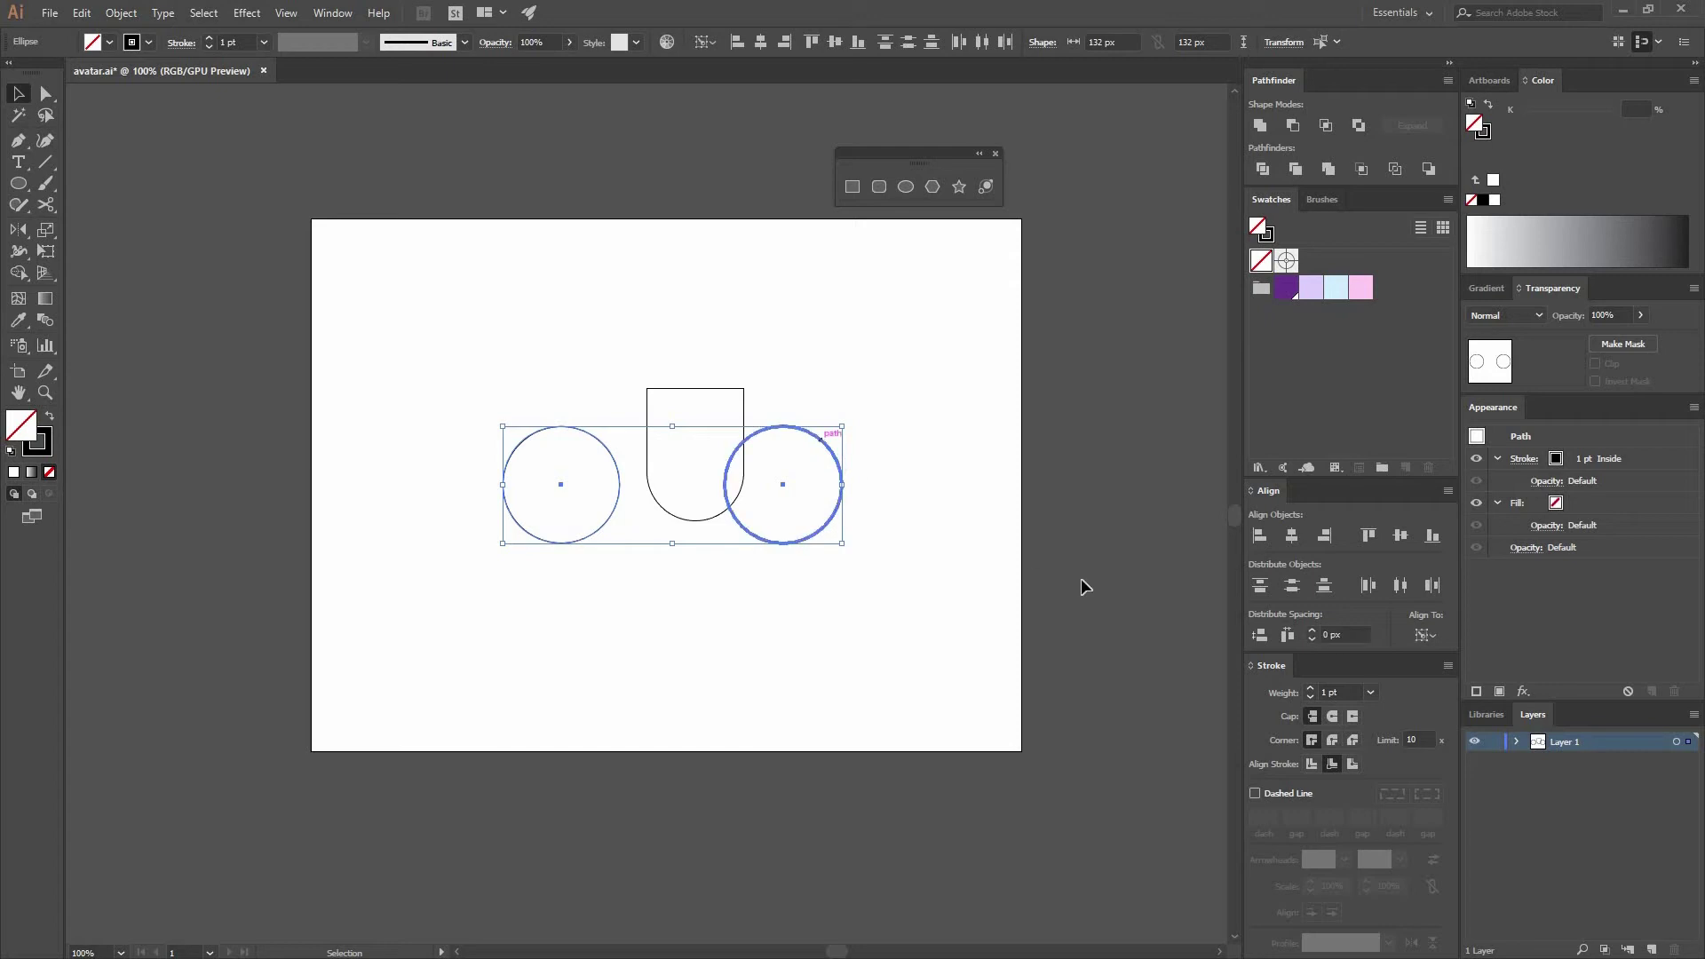
click(1287, 639)
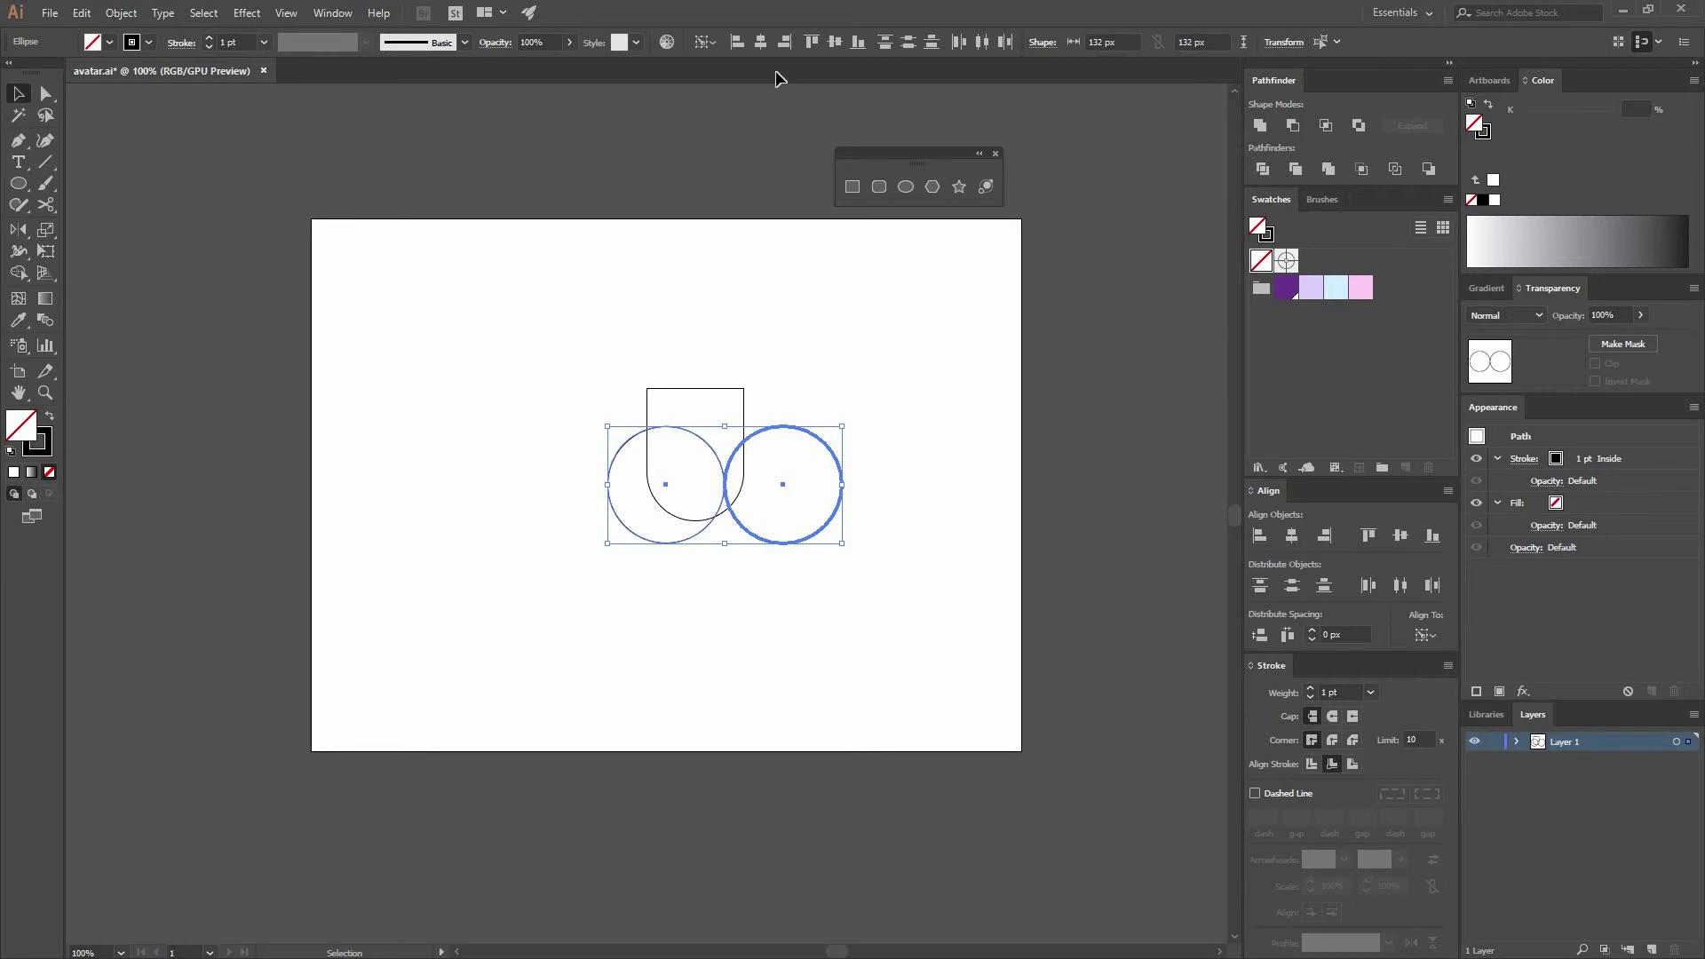
click(342, 16)
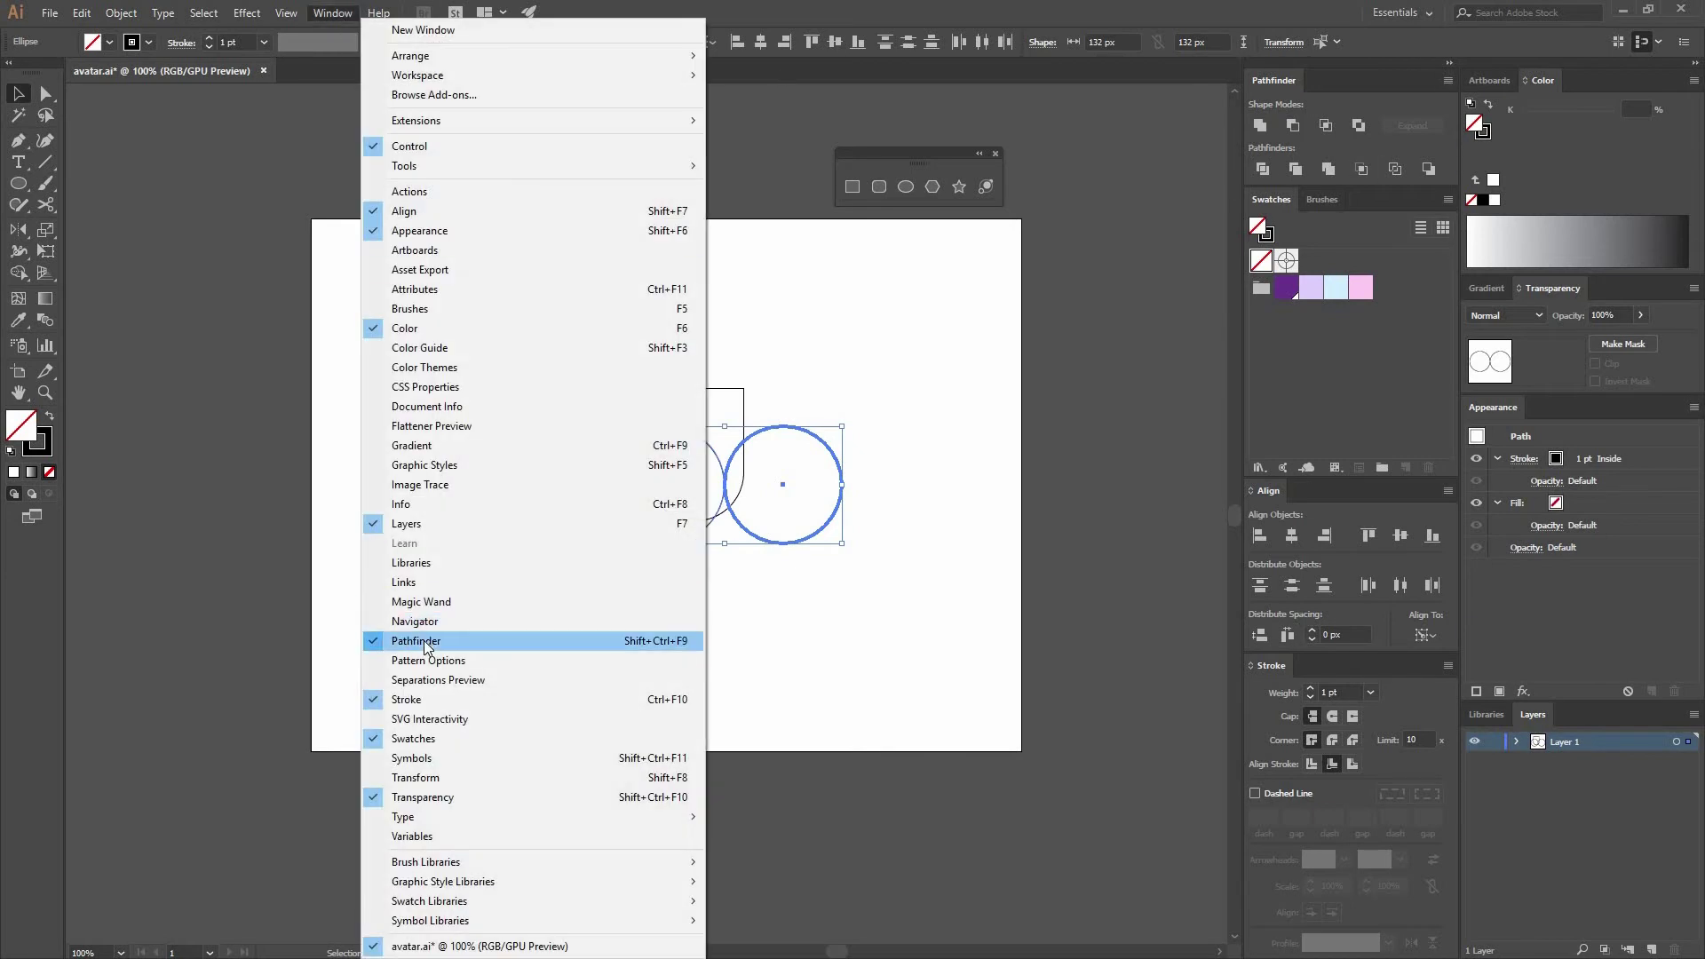
click(1259, 124)
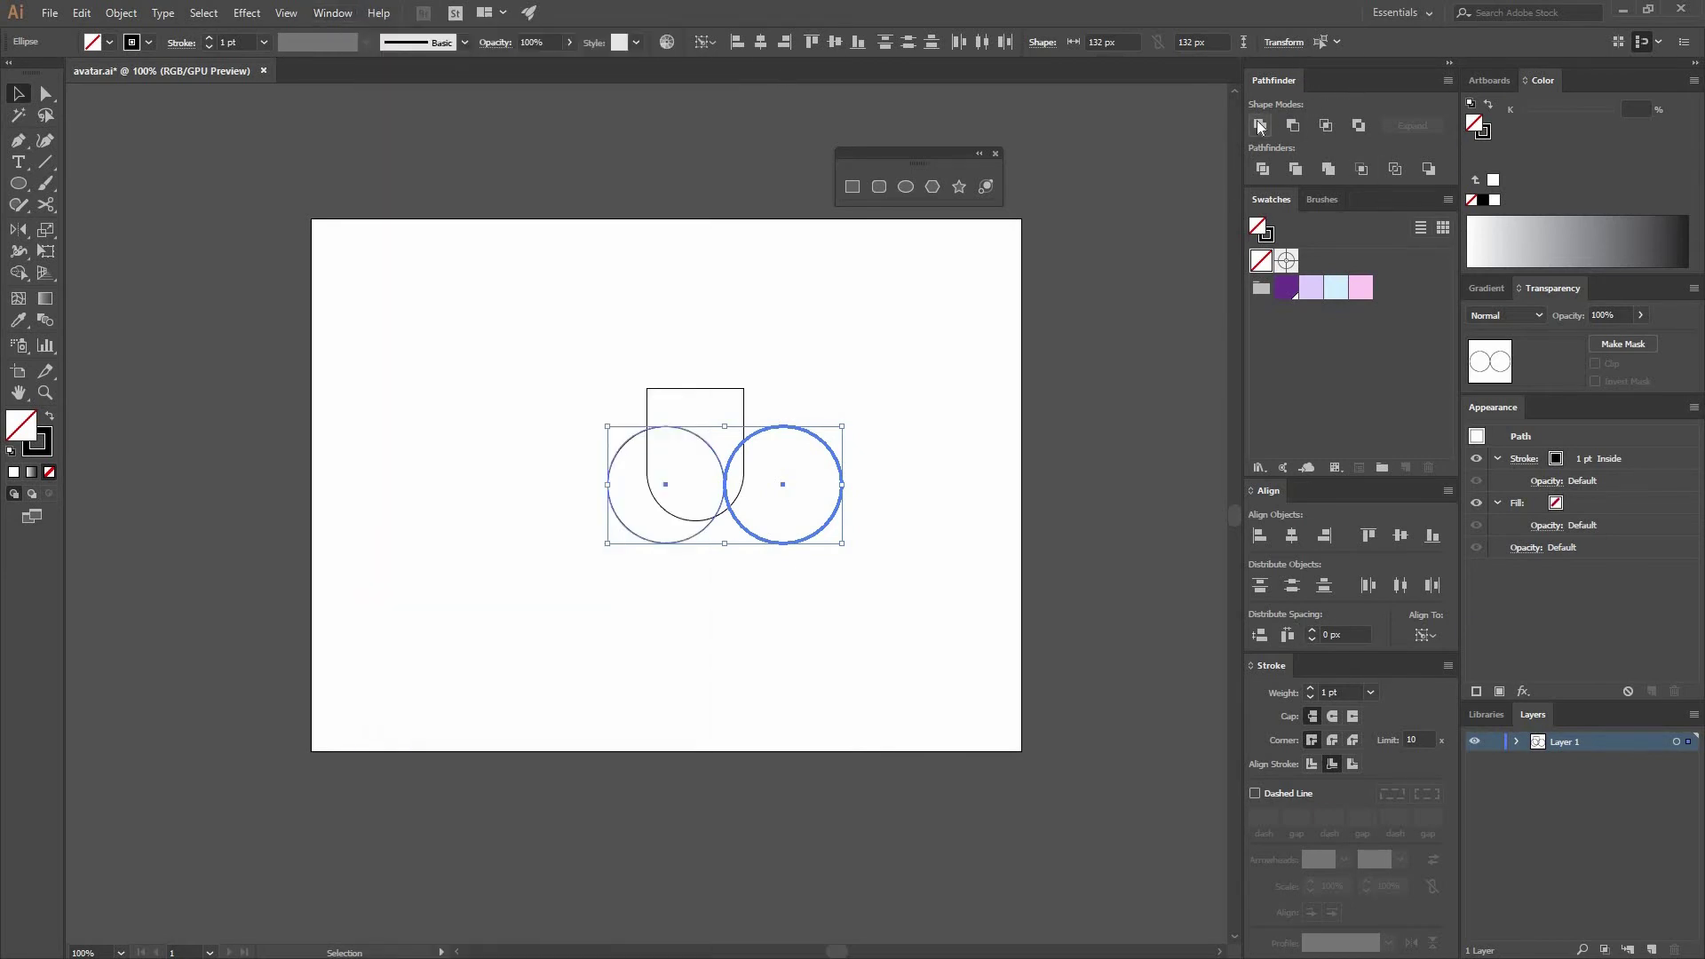
key(ctrl+g)
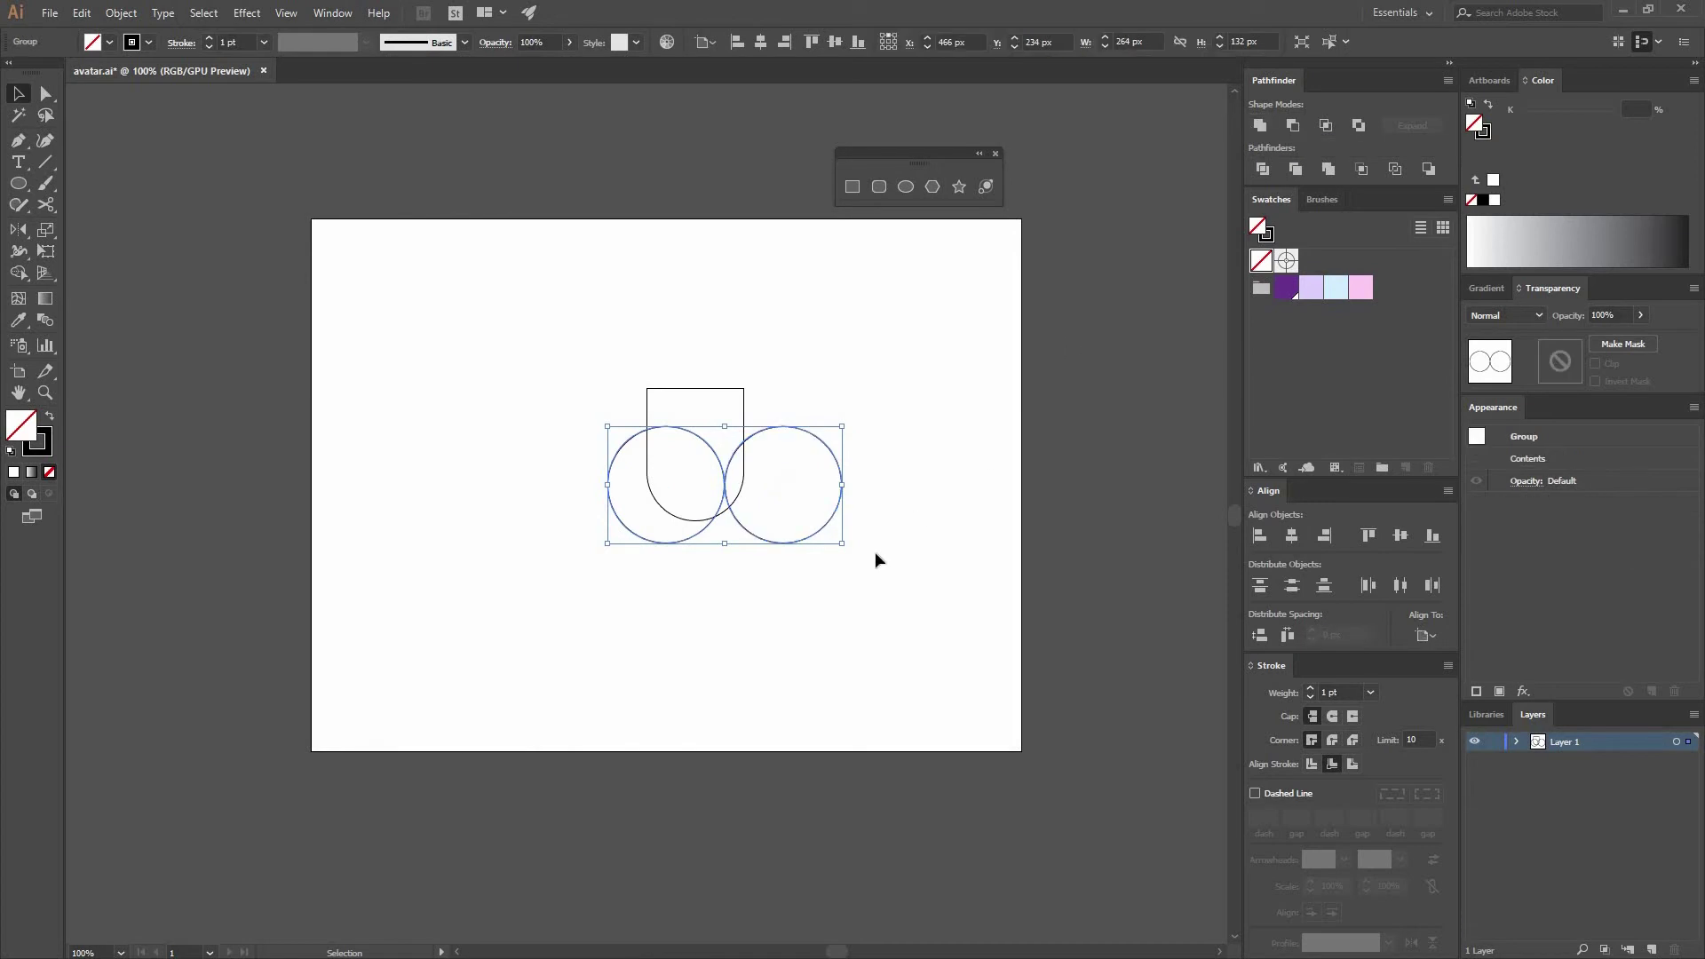
click(870, 573)
Centre the circle group horizontally on the rounded rectangle and move it up until the circles meet at the middle of its top edge.
drag(914, 591, 586, 365)
click(745, 407)
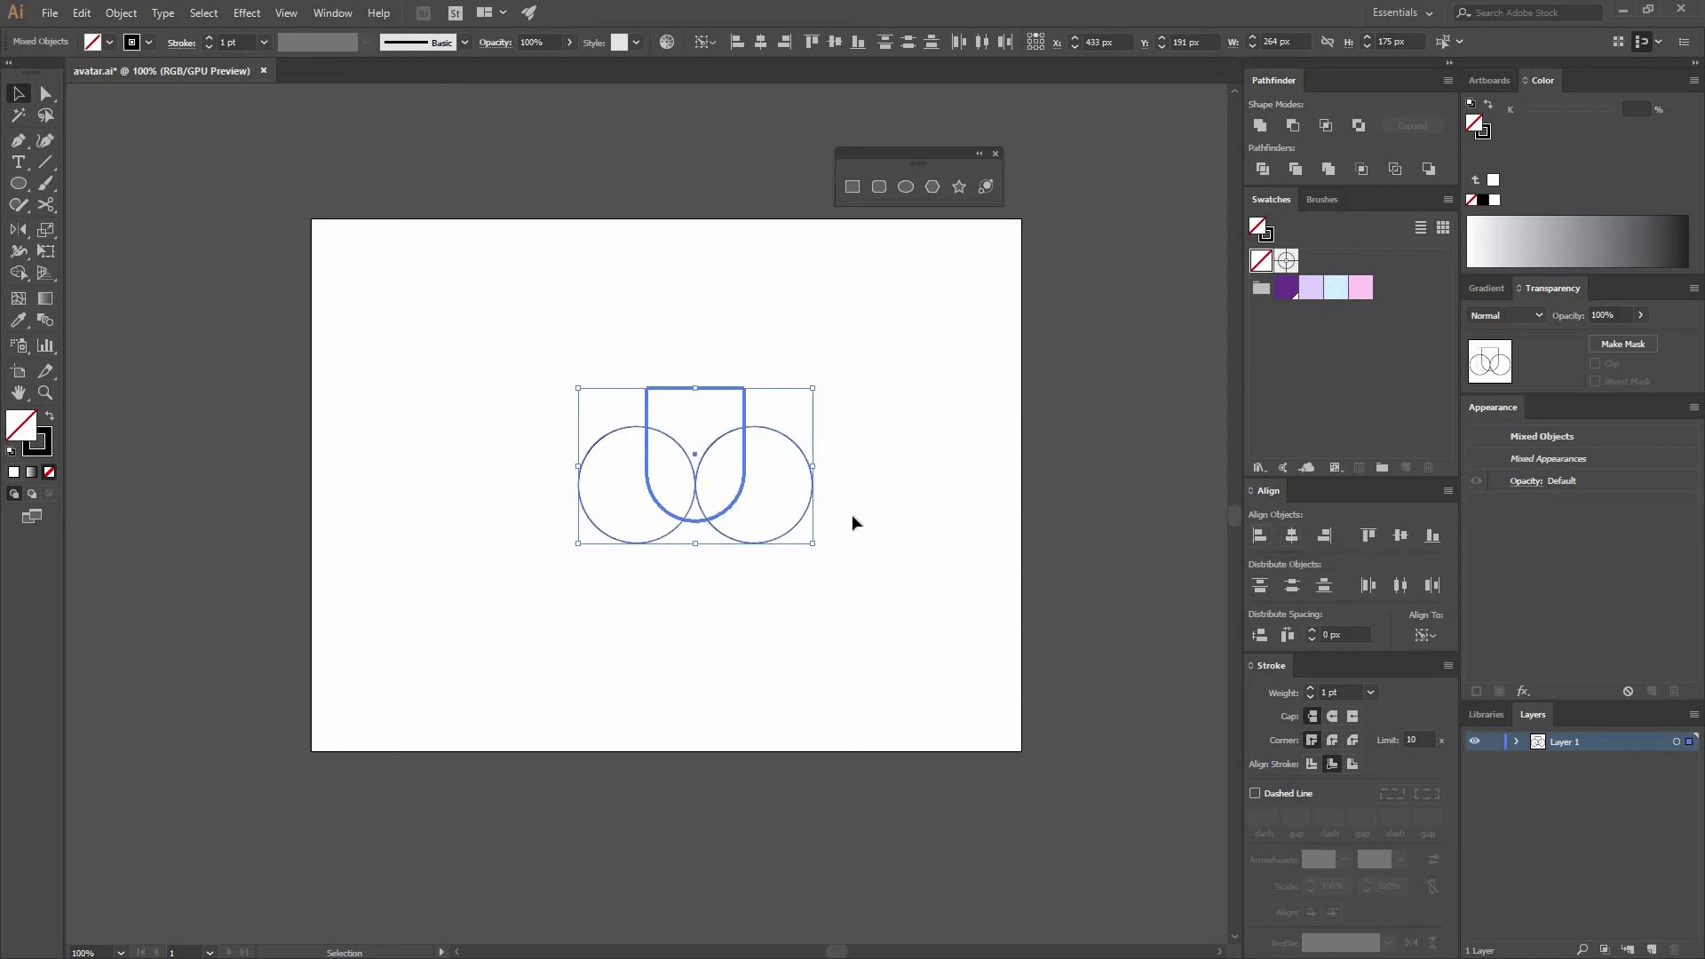
click(811, 514)
drag(812, 507, 821, 392)
click(828, 439)
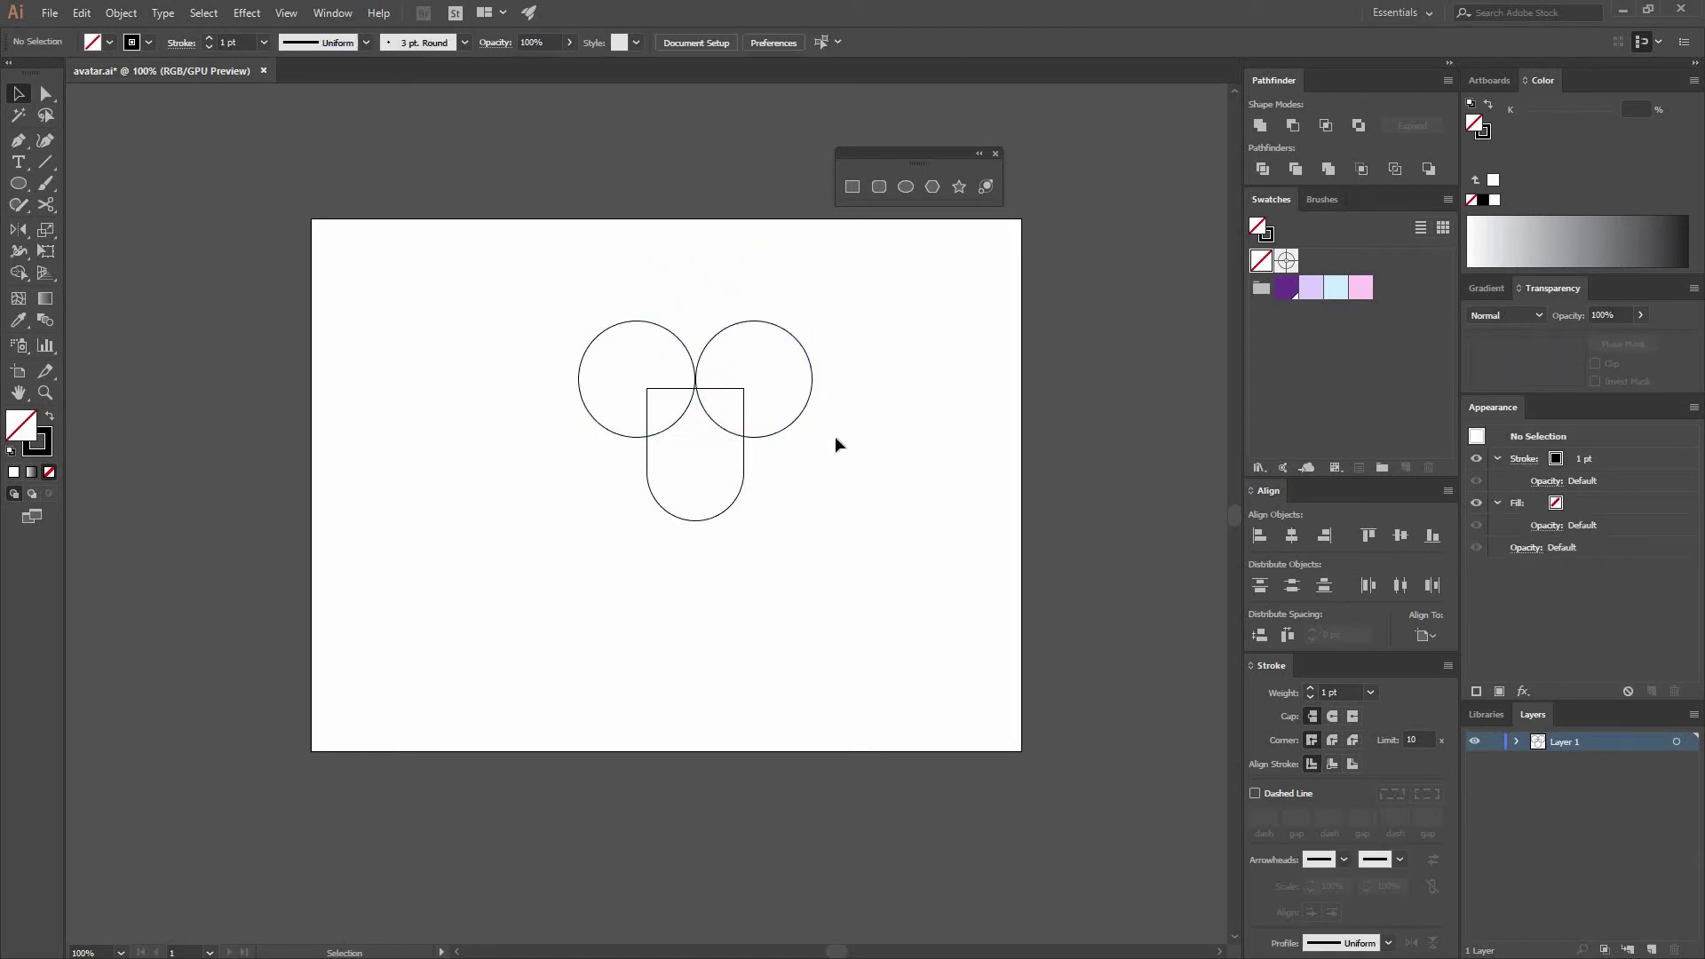
Subtract the circle group from the rounded rectangle with Minus Front to form a pointed top.
drag(576, 337, 804, 526)
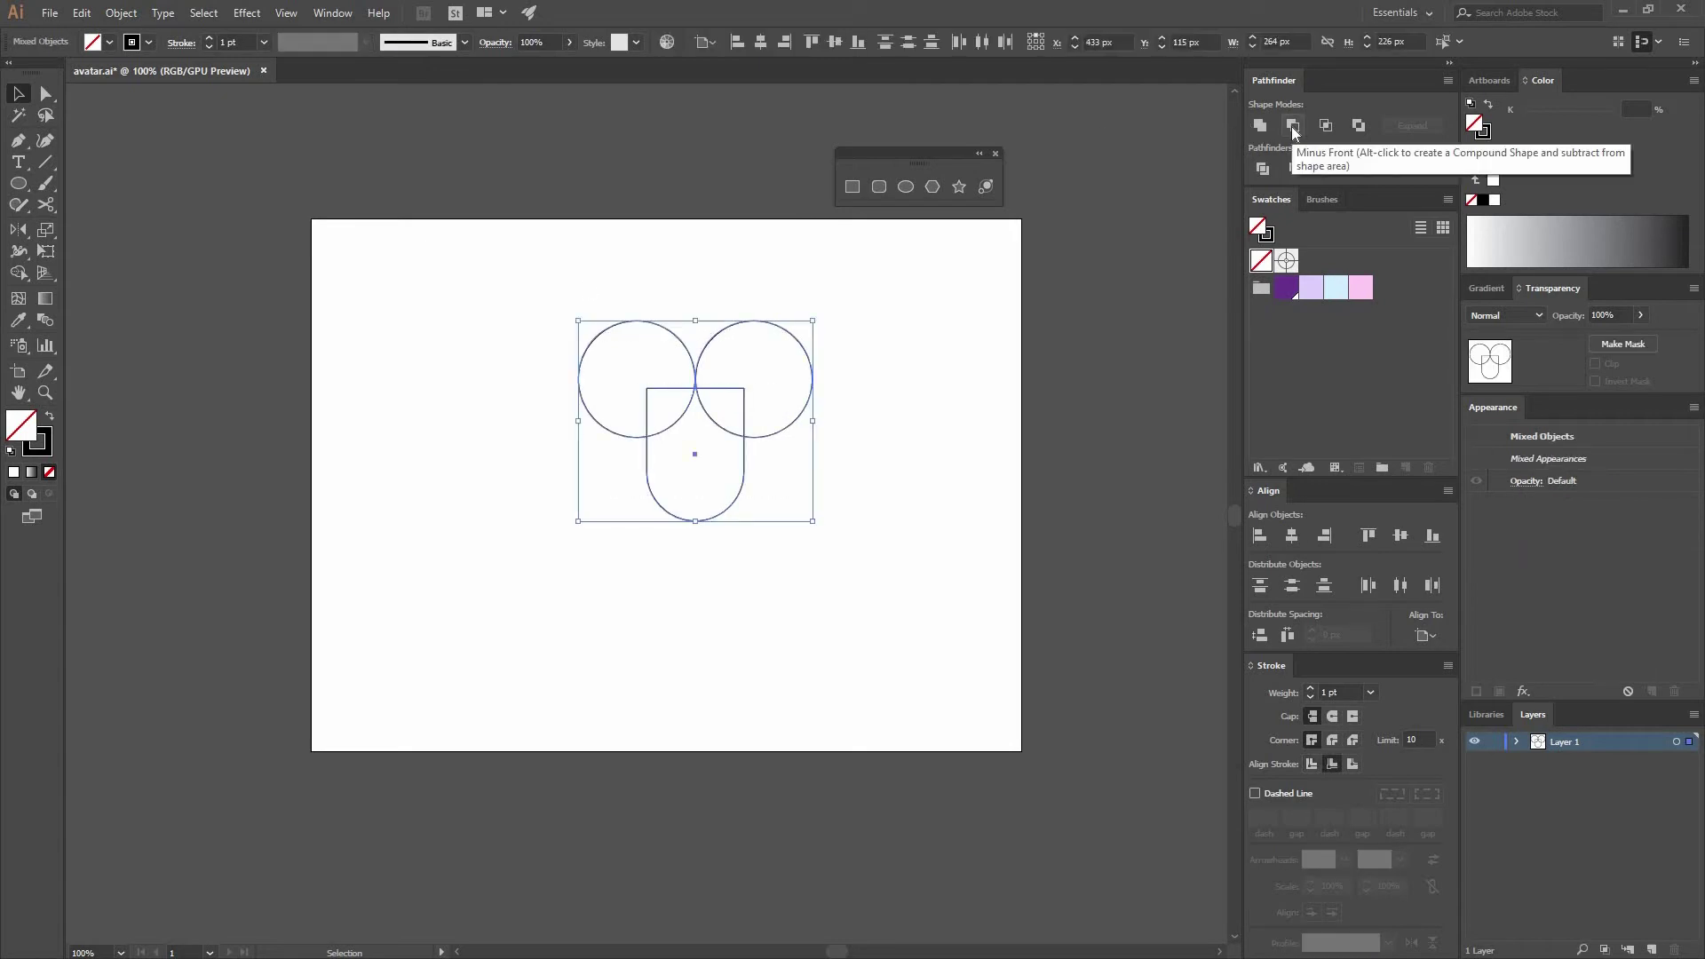
click(1293, 127)
click(621, 500)
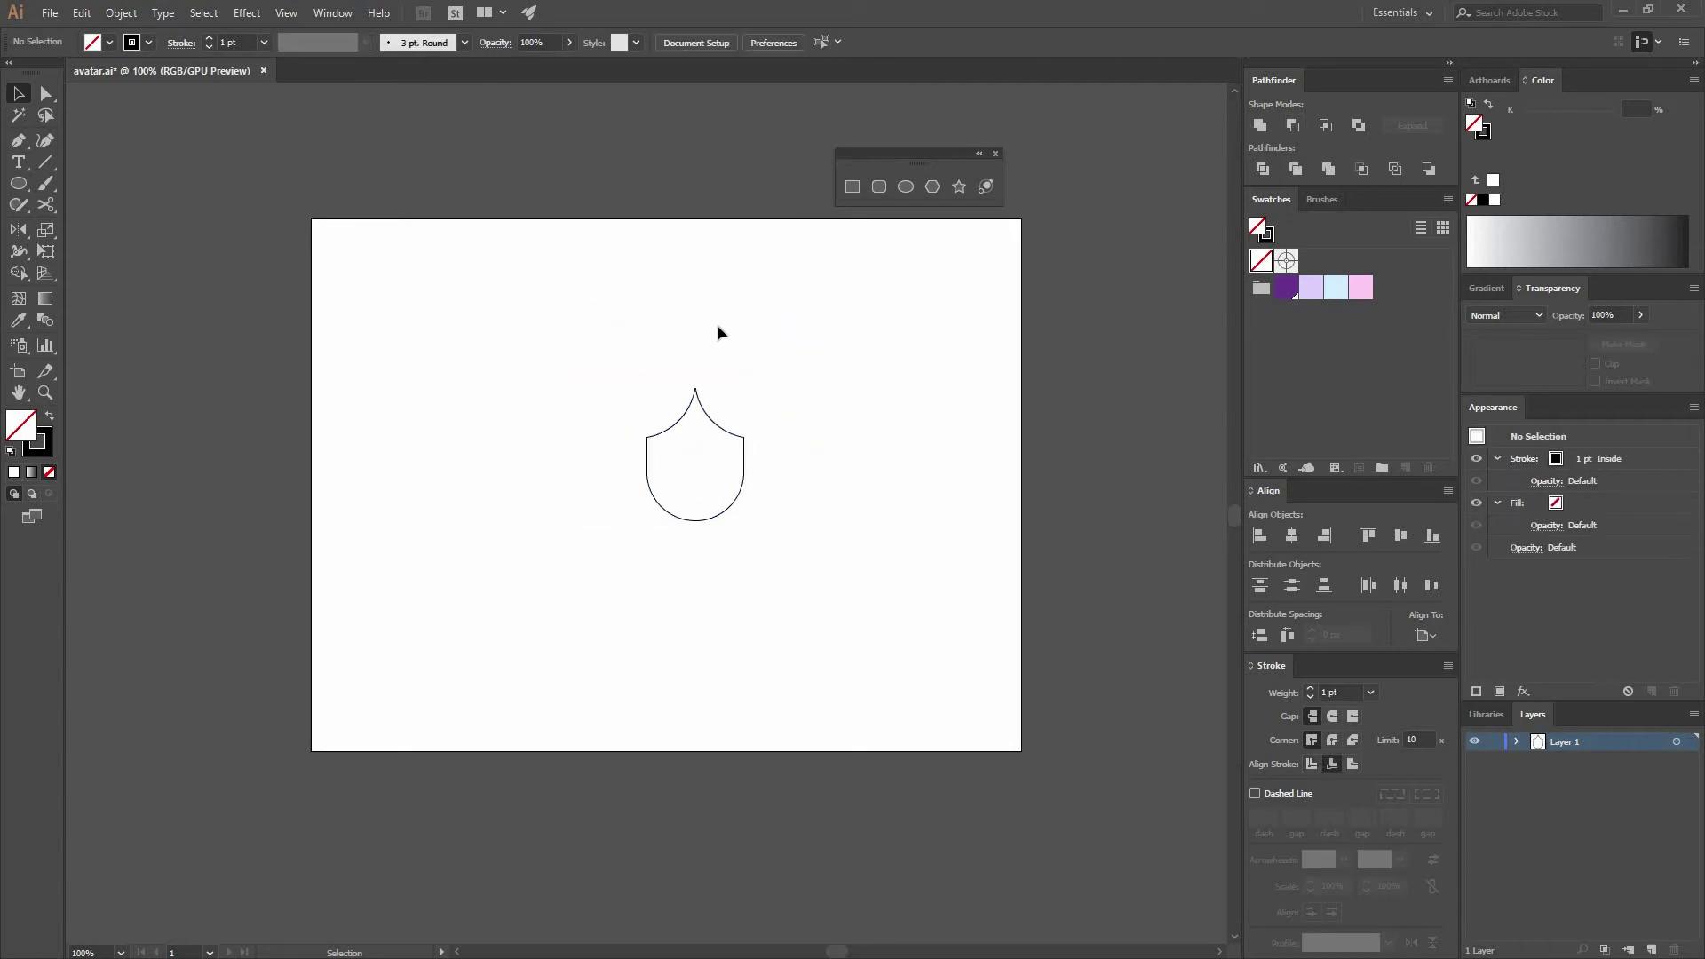
Create a 30 px circle beside the pointed head shape.
click(909, 188)
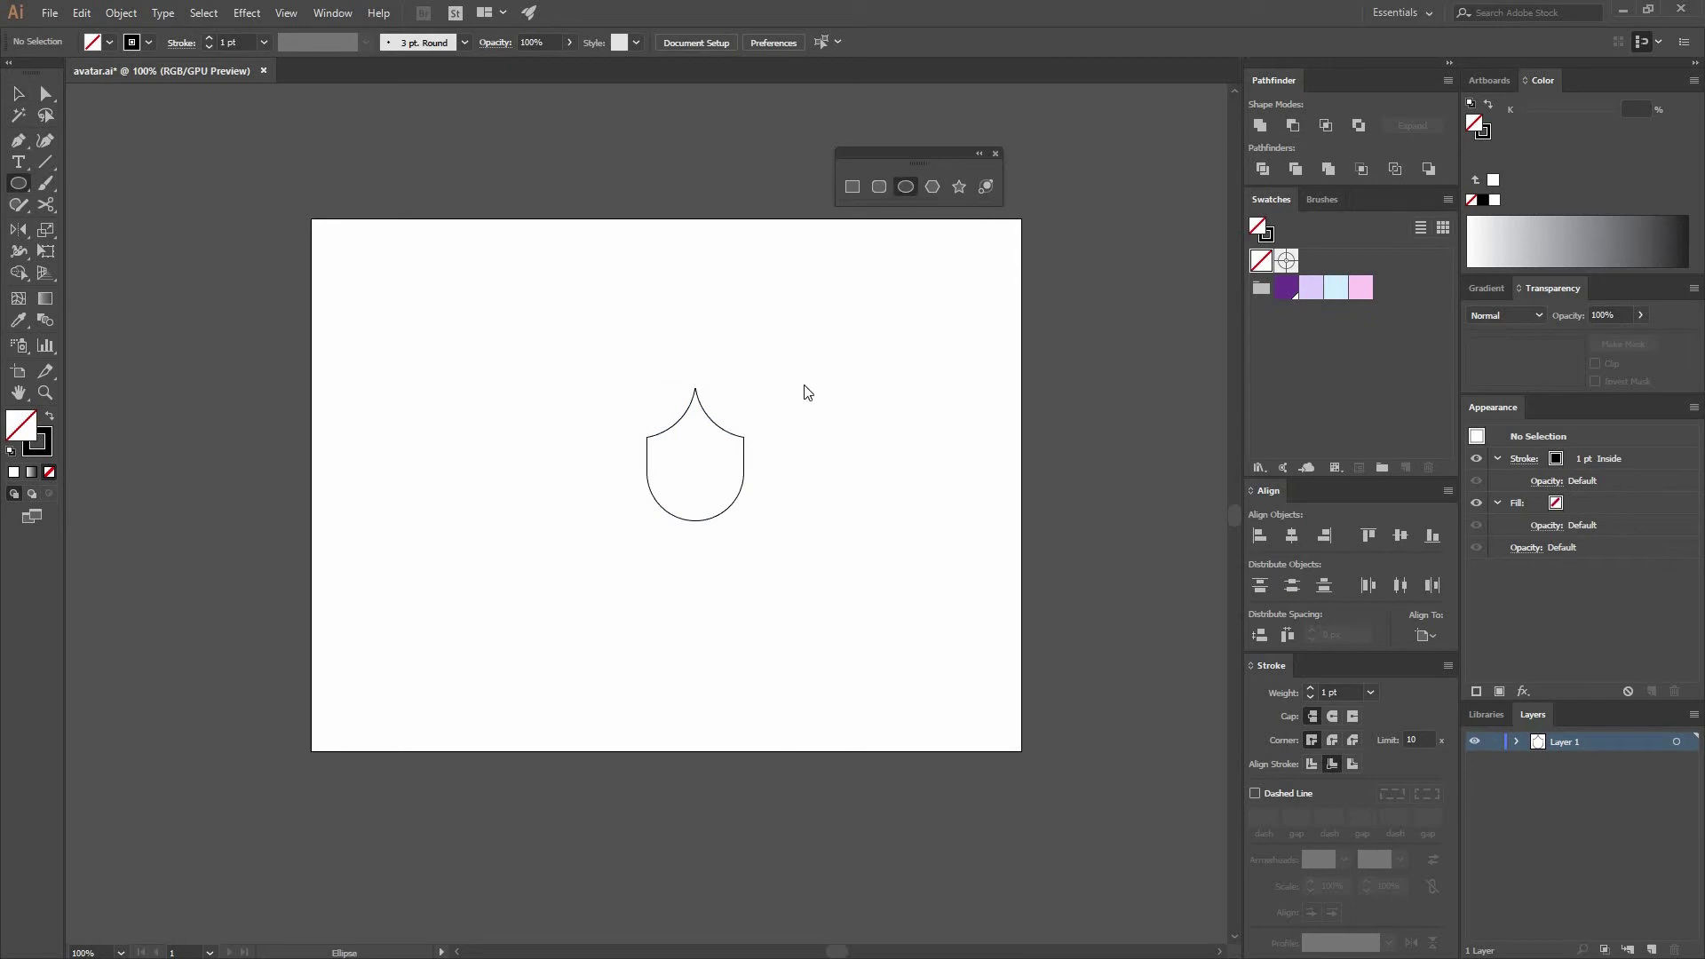
click(801, 392)
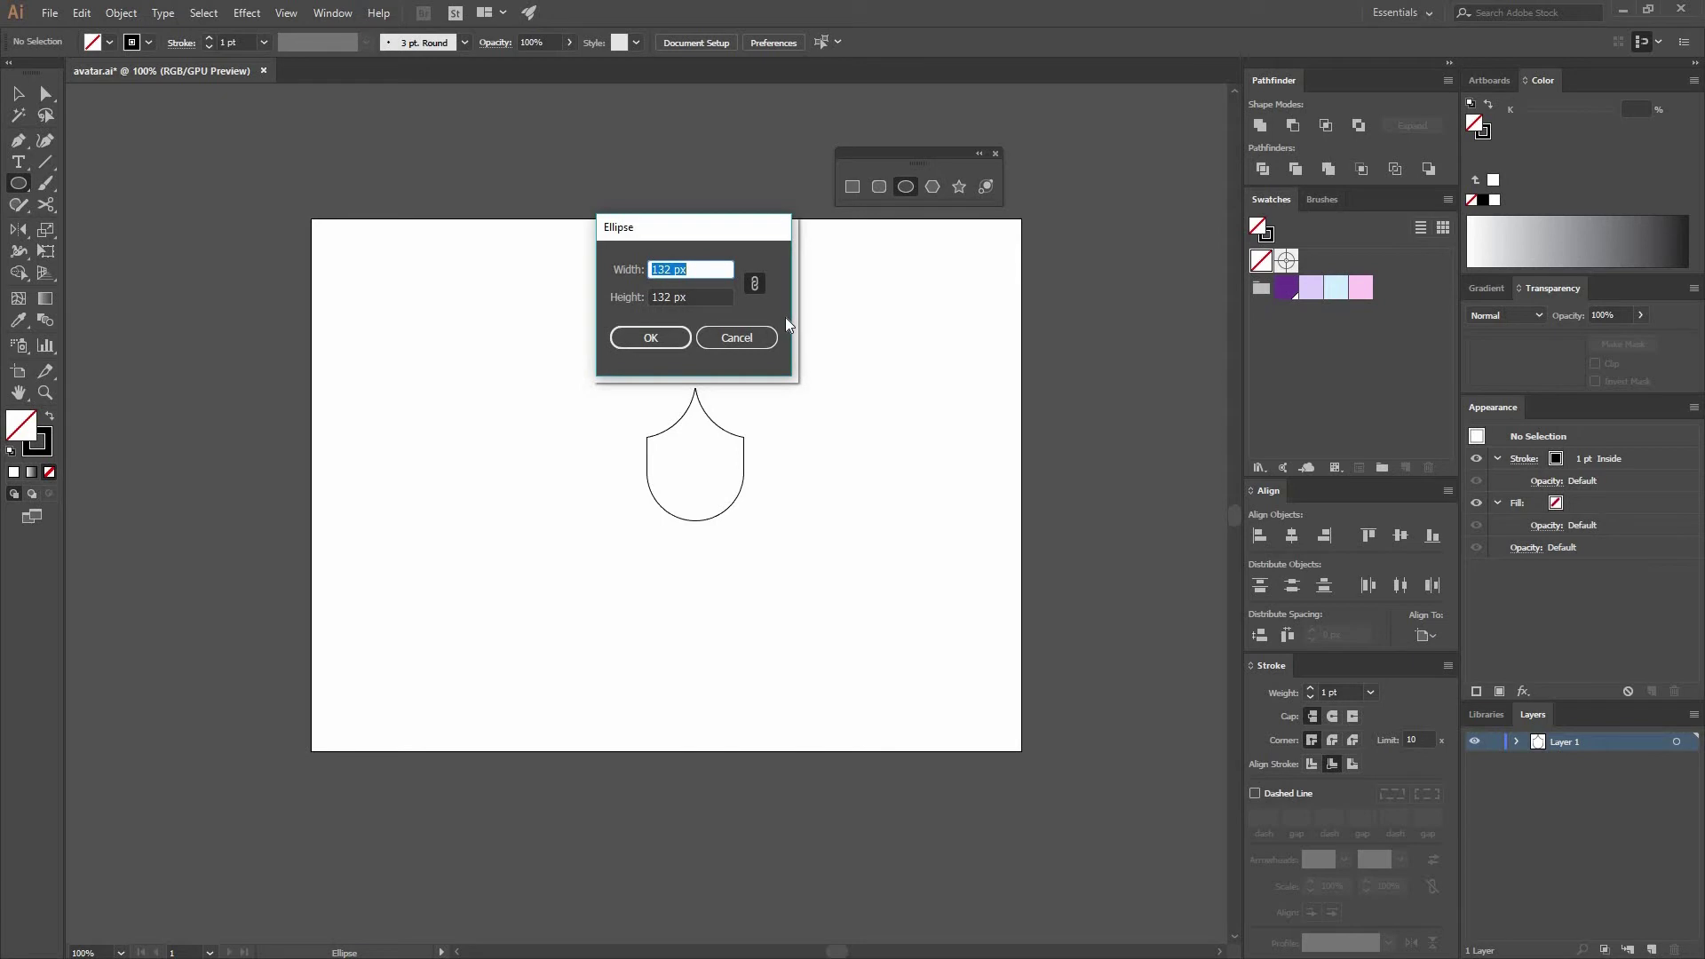
text(30)
key(Return)
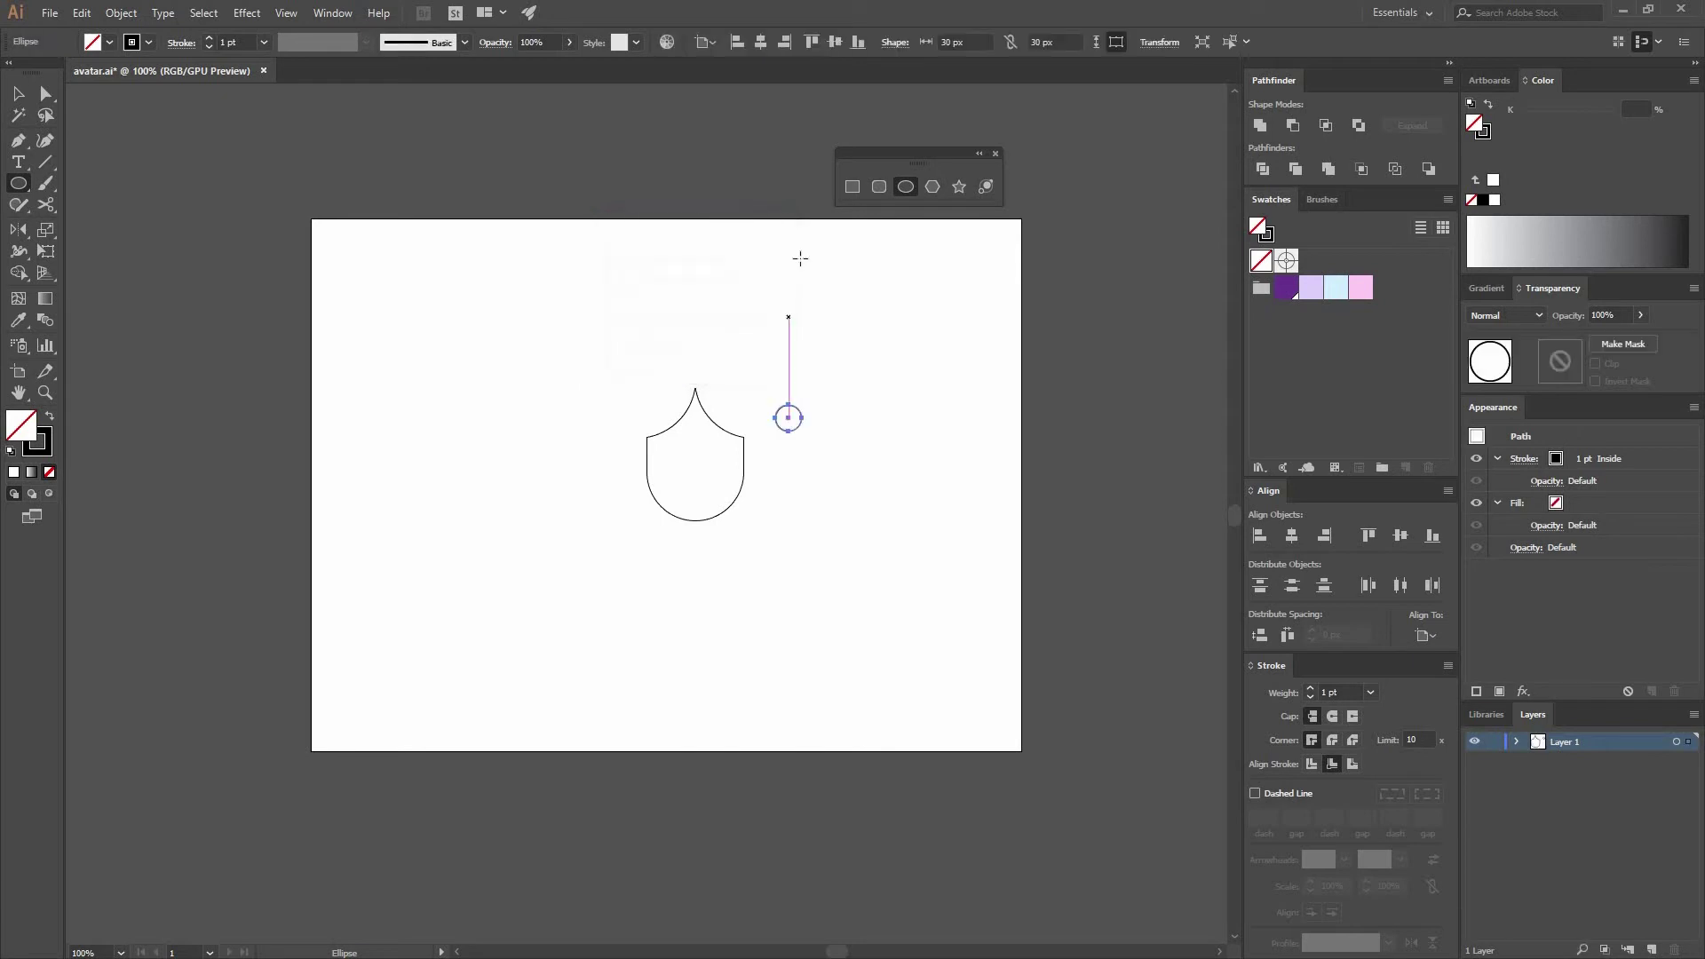
Place one 30 px circle against each side of the head shape at matching height as ears.
click(18, 93)
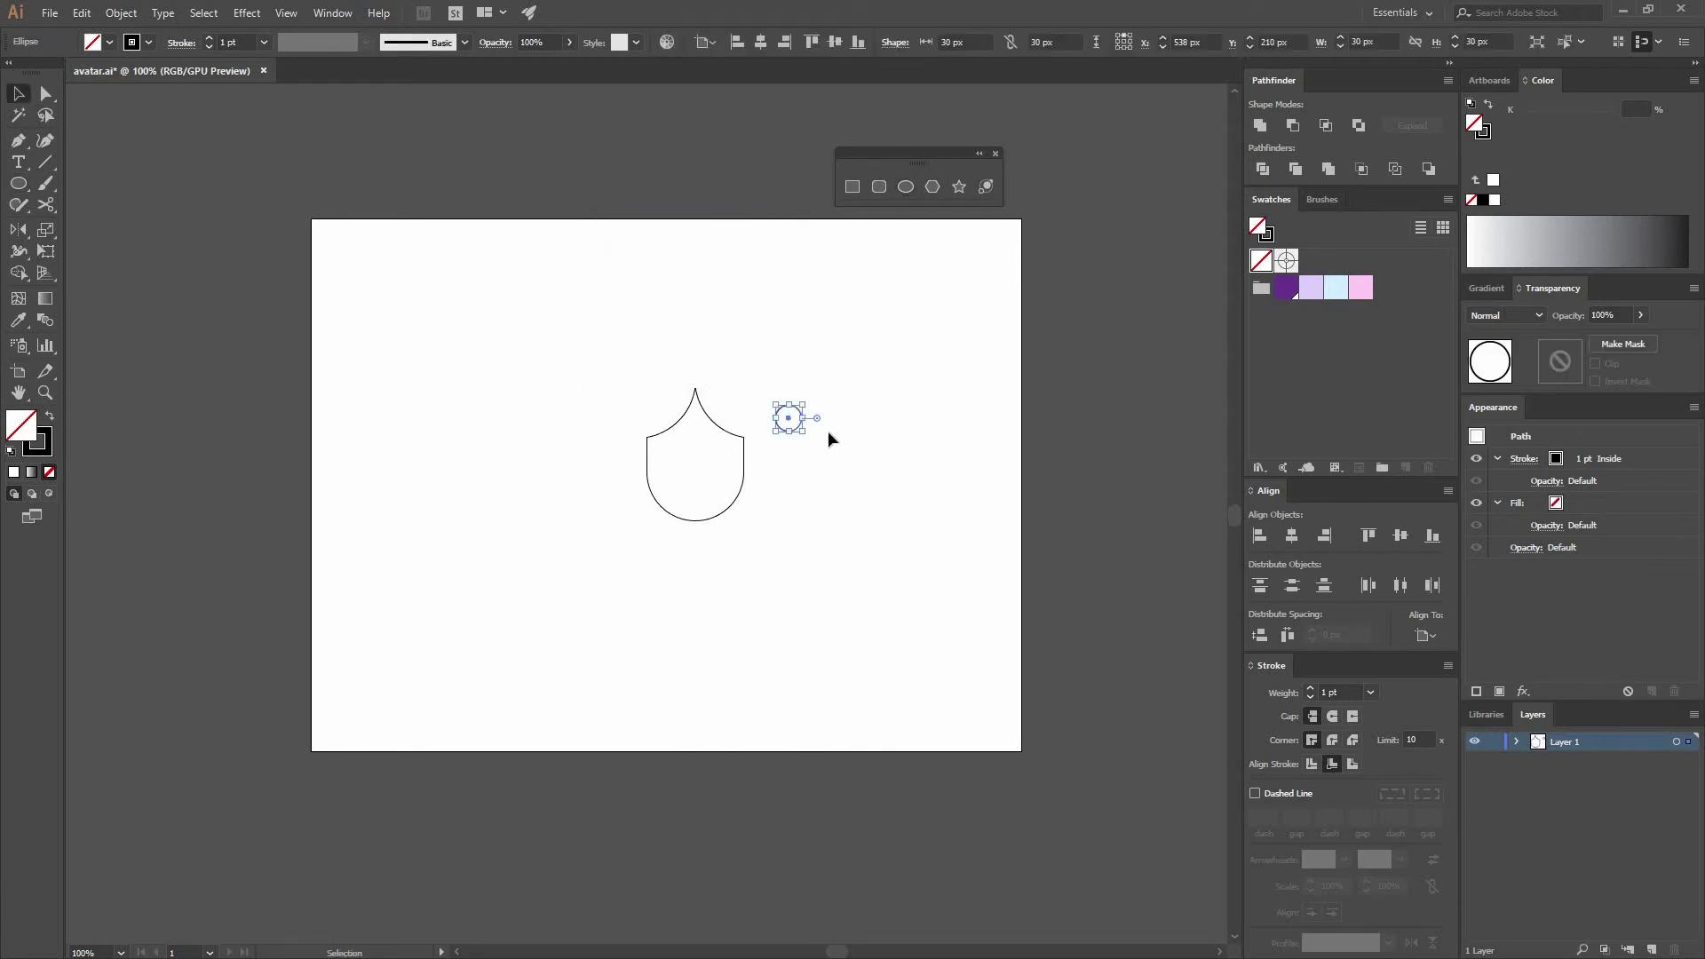
key(ctrl+plus)
key(ctrl+plus)
drag(668, 538, 517, 509)
click(769, 514)
click(857, 527)
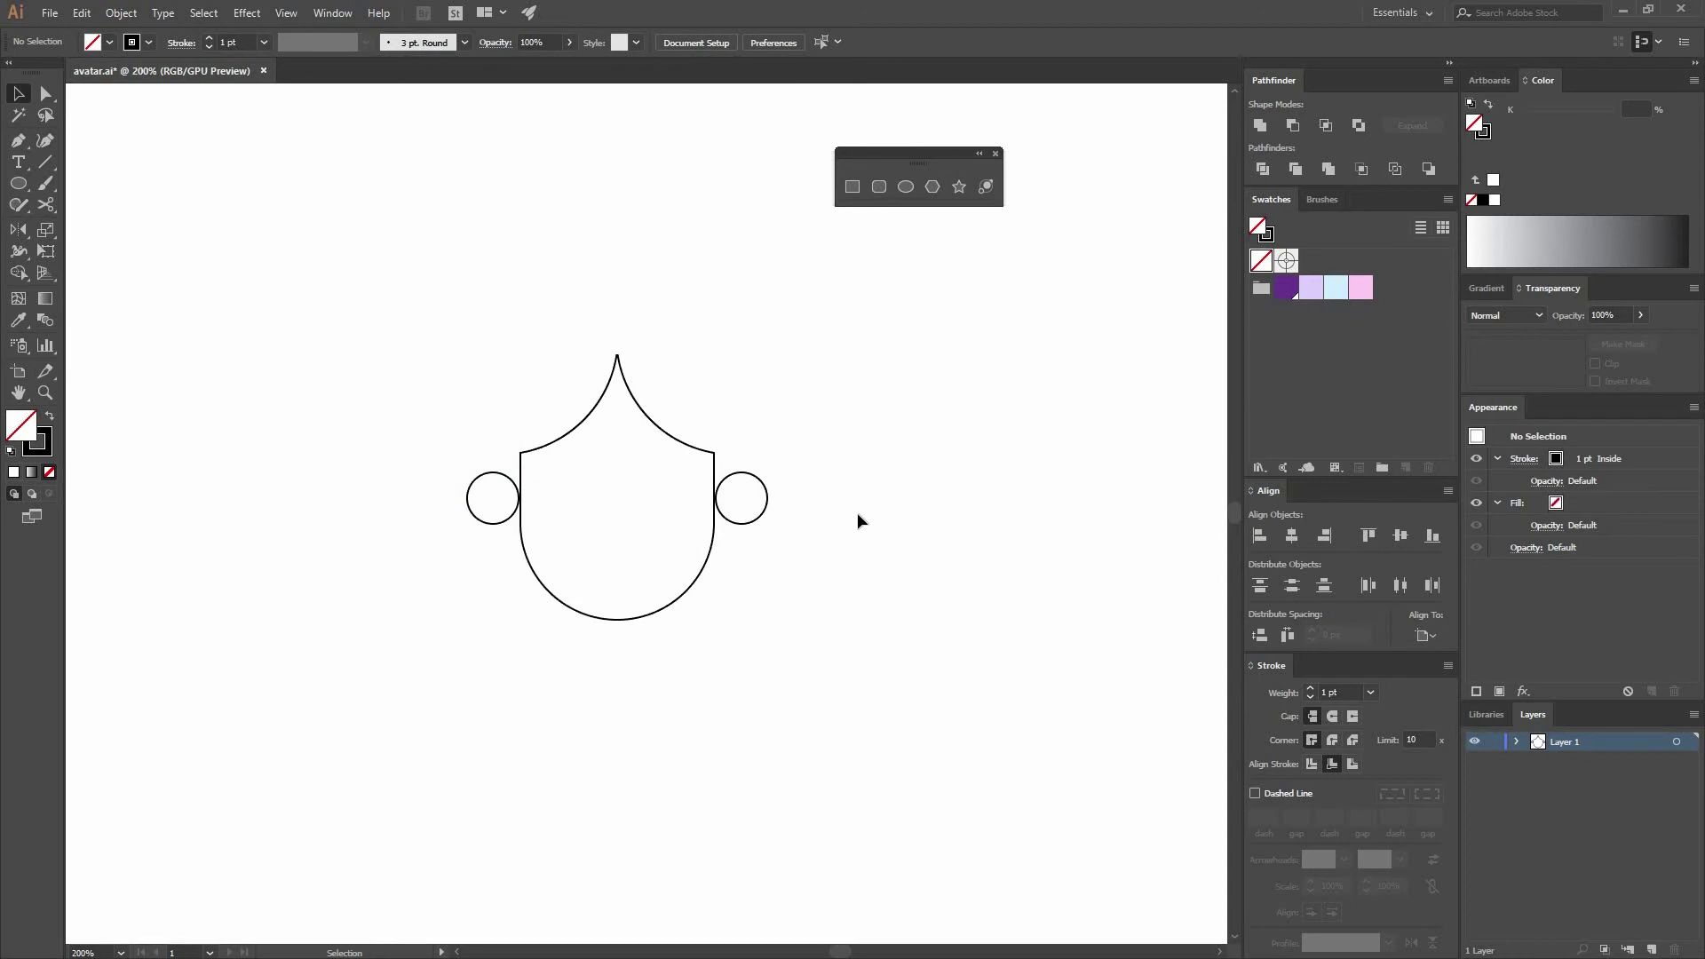
Create a 14 px circle beside the head and ears.
click(911, 189)
click(845, 434)
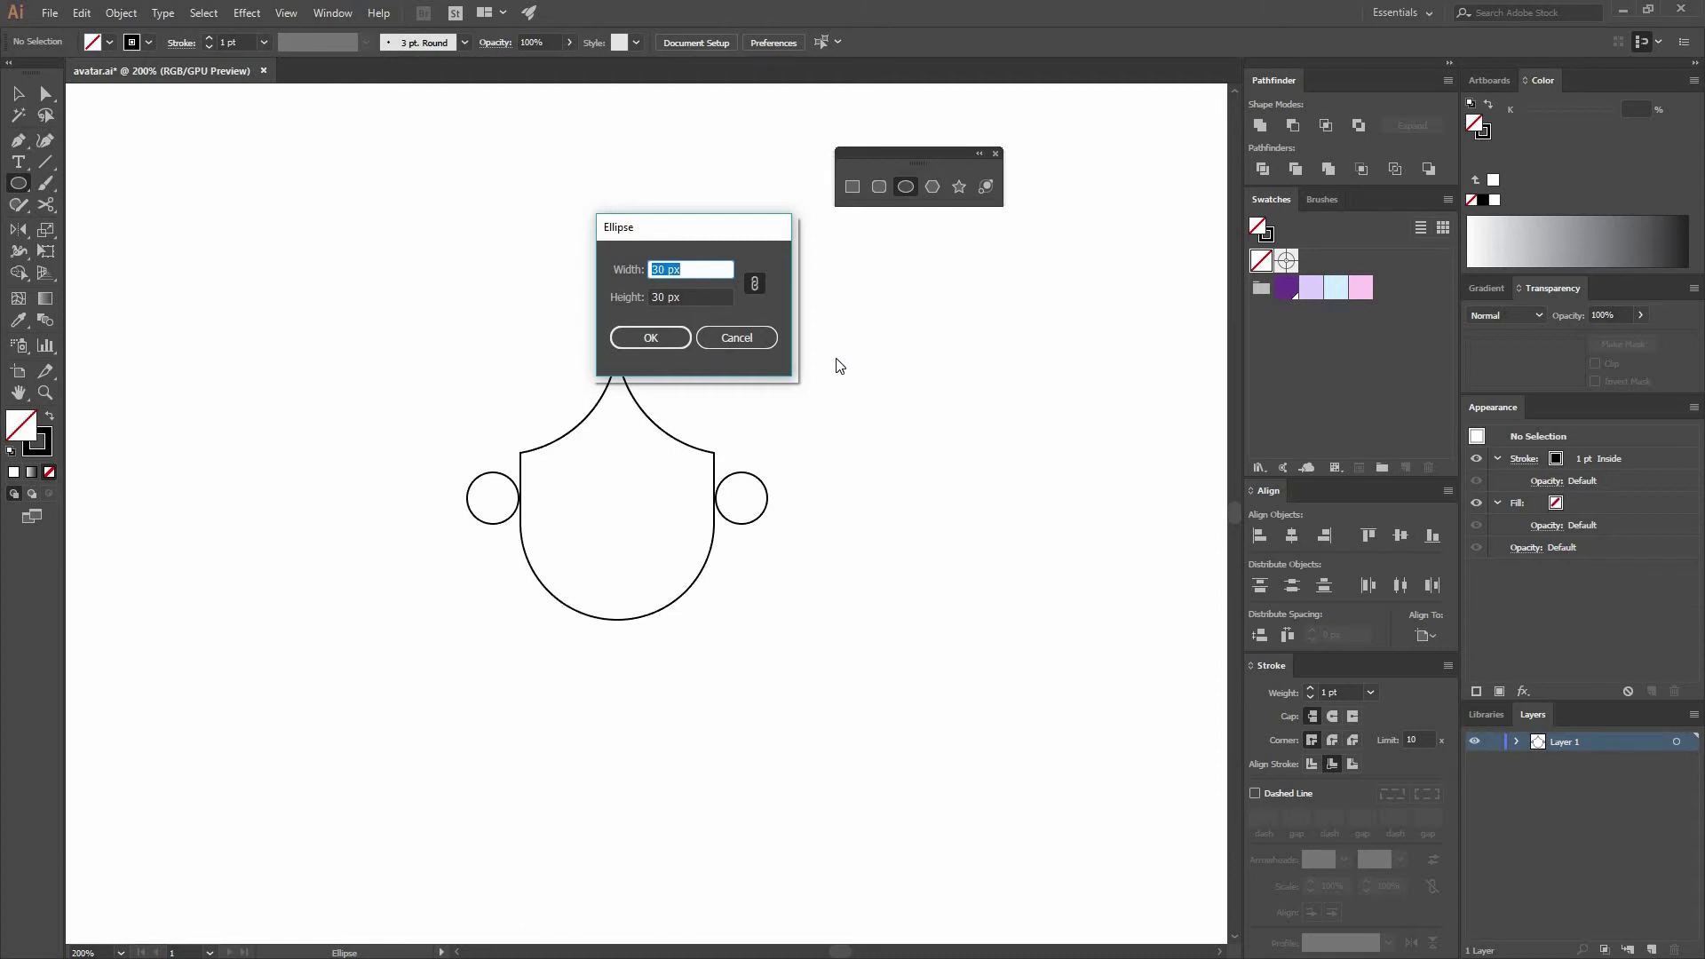
text(14\)
key(Return)
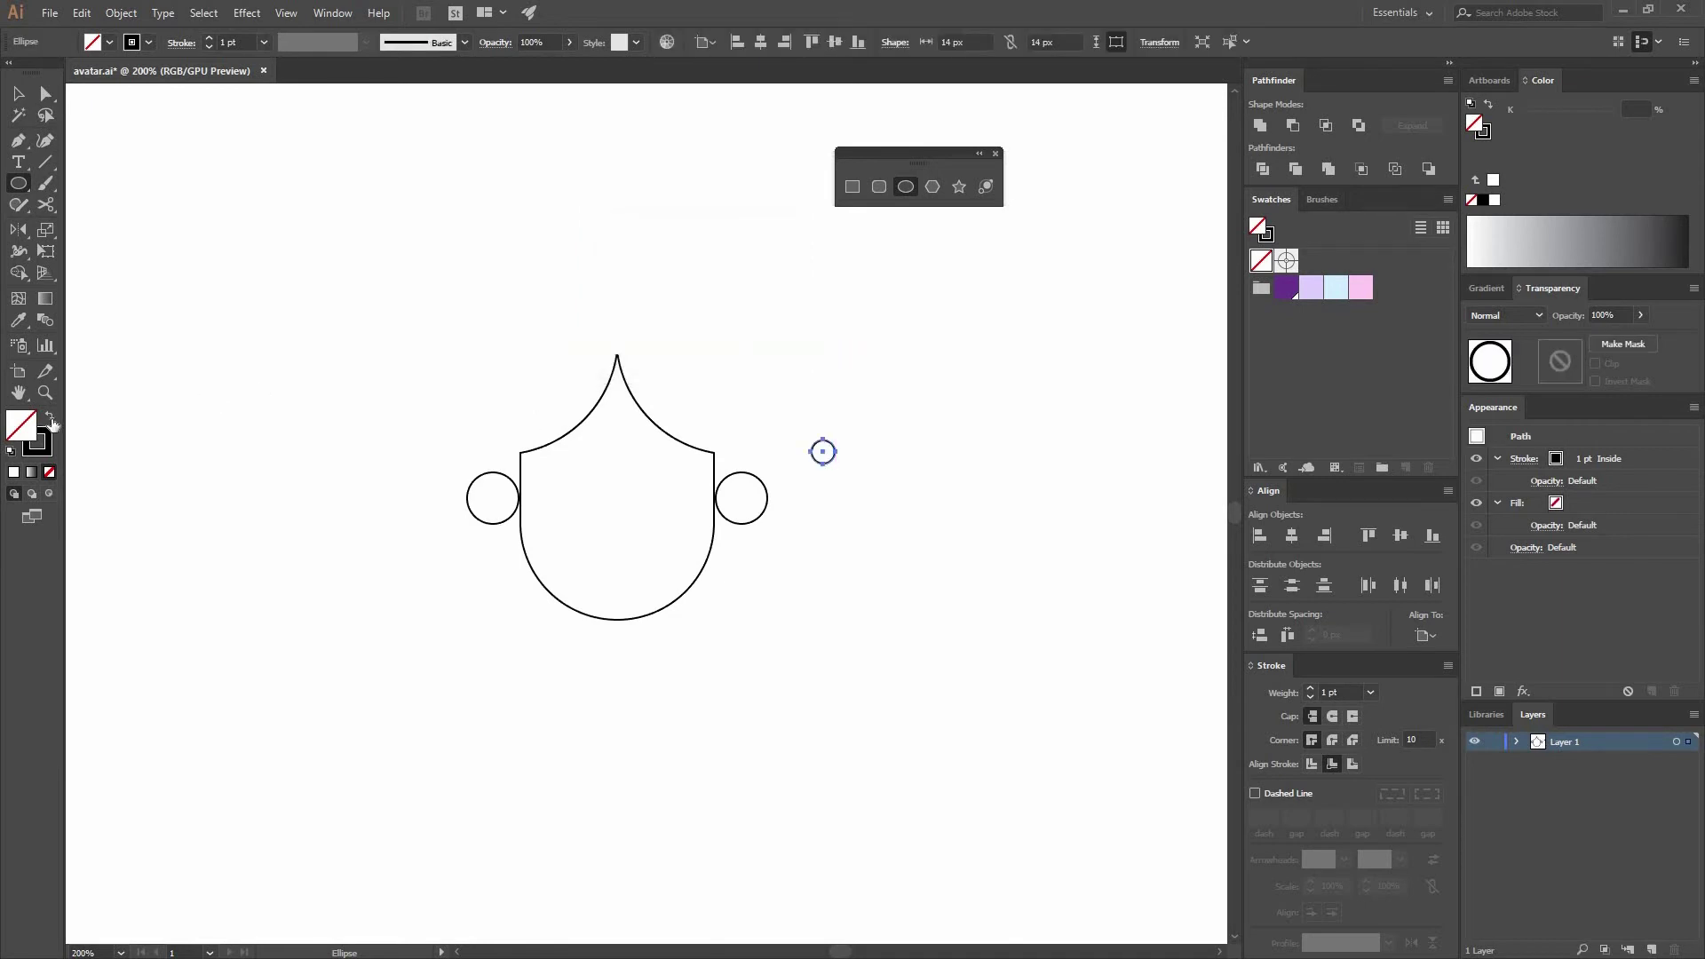
Swap the 14 px circle's stroke to a solid black fill and place it on one side of the face as an eye.
key(shift+x)
key(v)
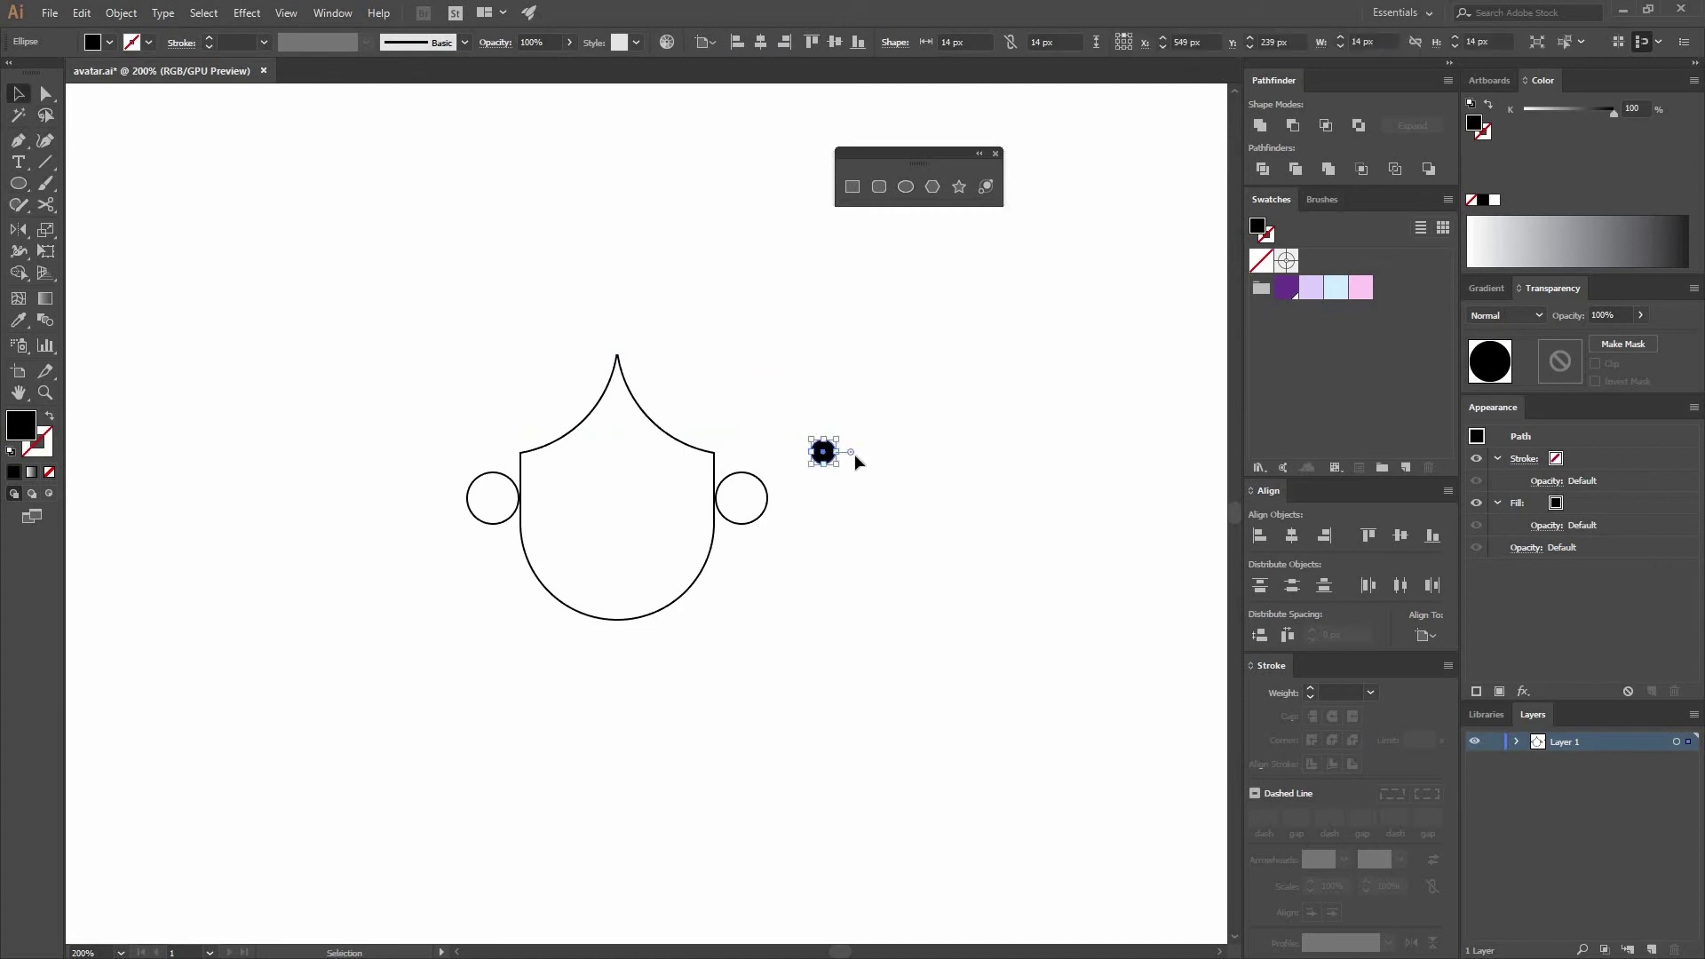
click(833, 459)
drag(833, 459, 797, 444)
click(830, 454)
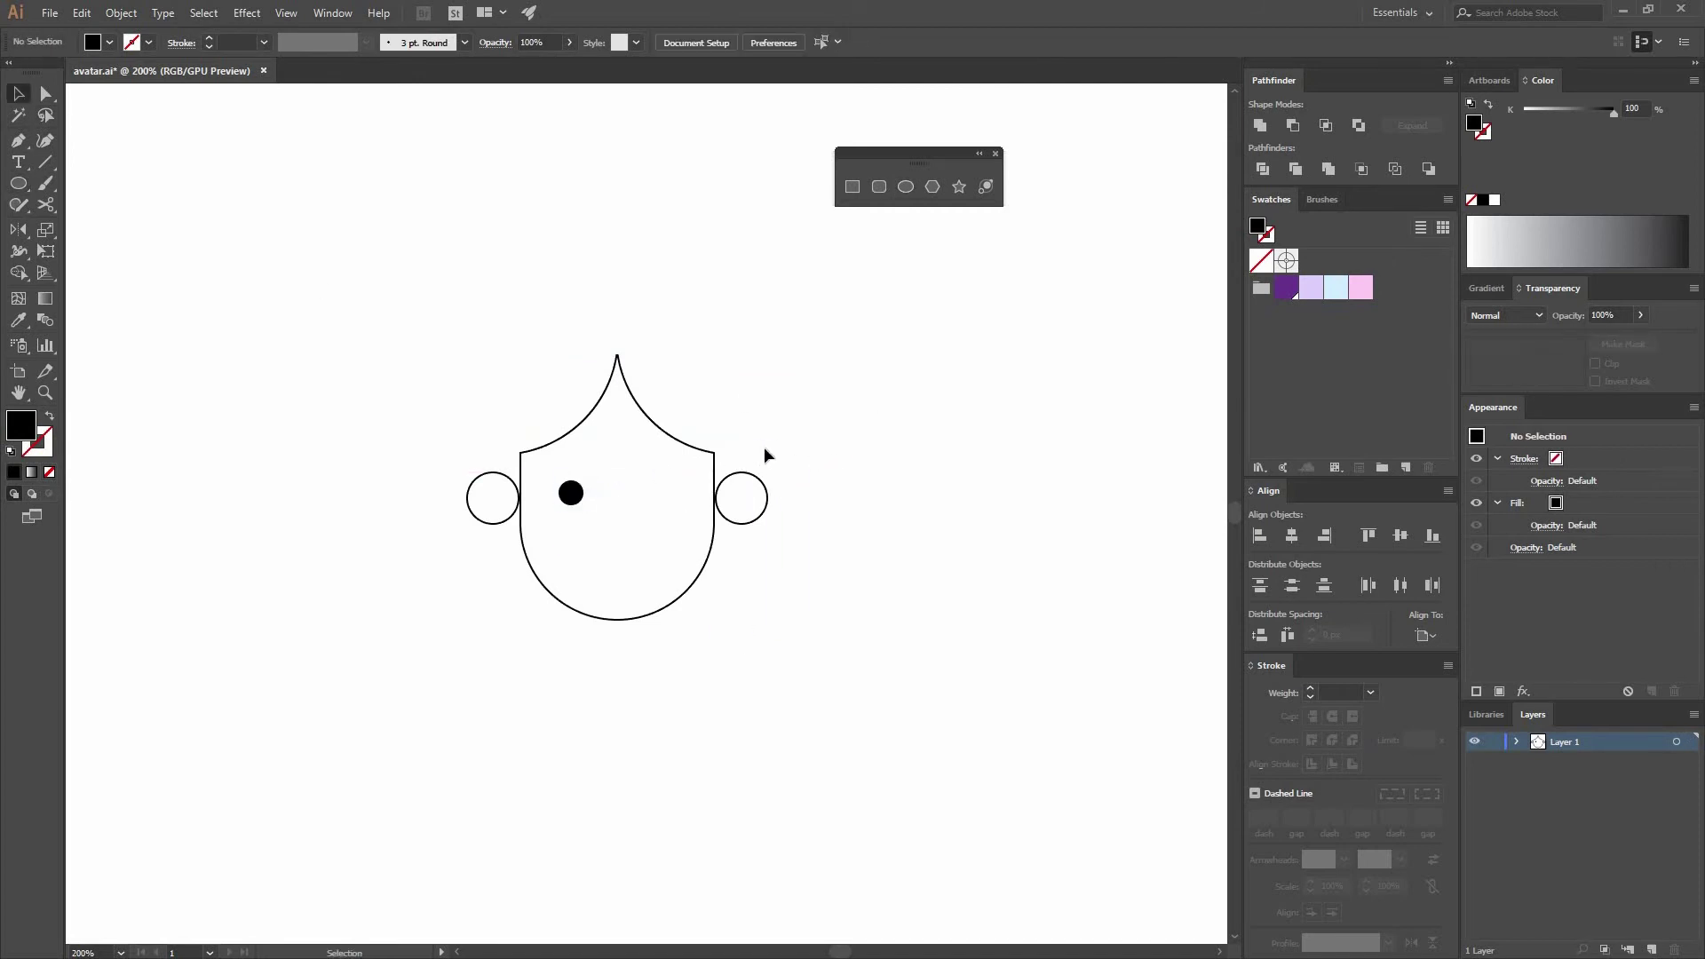
Duplicate the eye to the other side of the face at the same height and group both eyes.
drag(571, 494, 677, 512)
shift+click(572, 493)
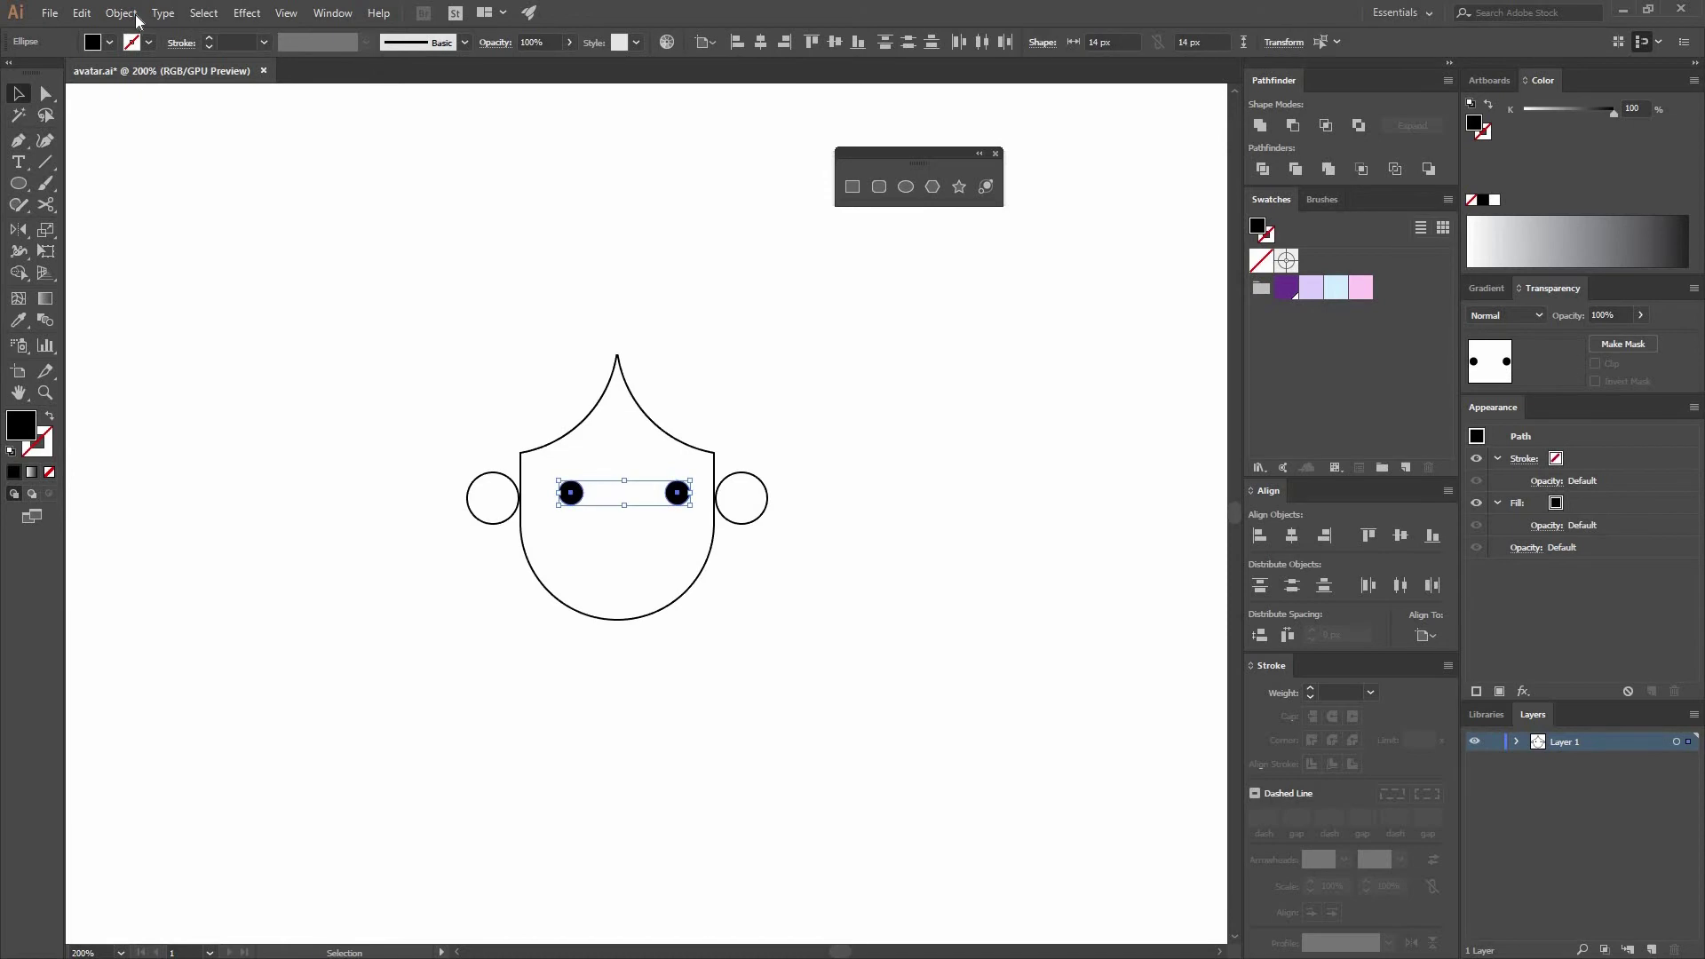
click(121, 13)
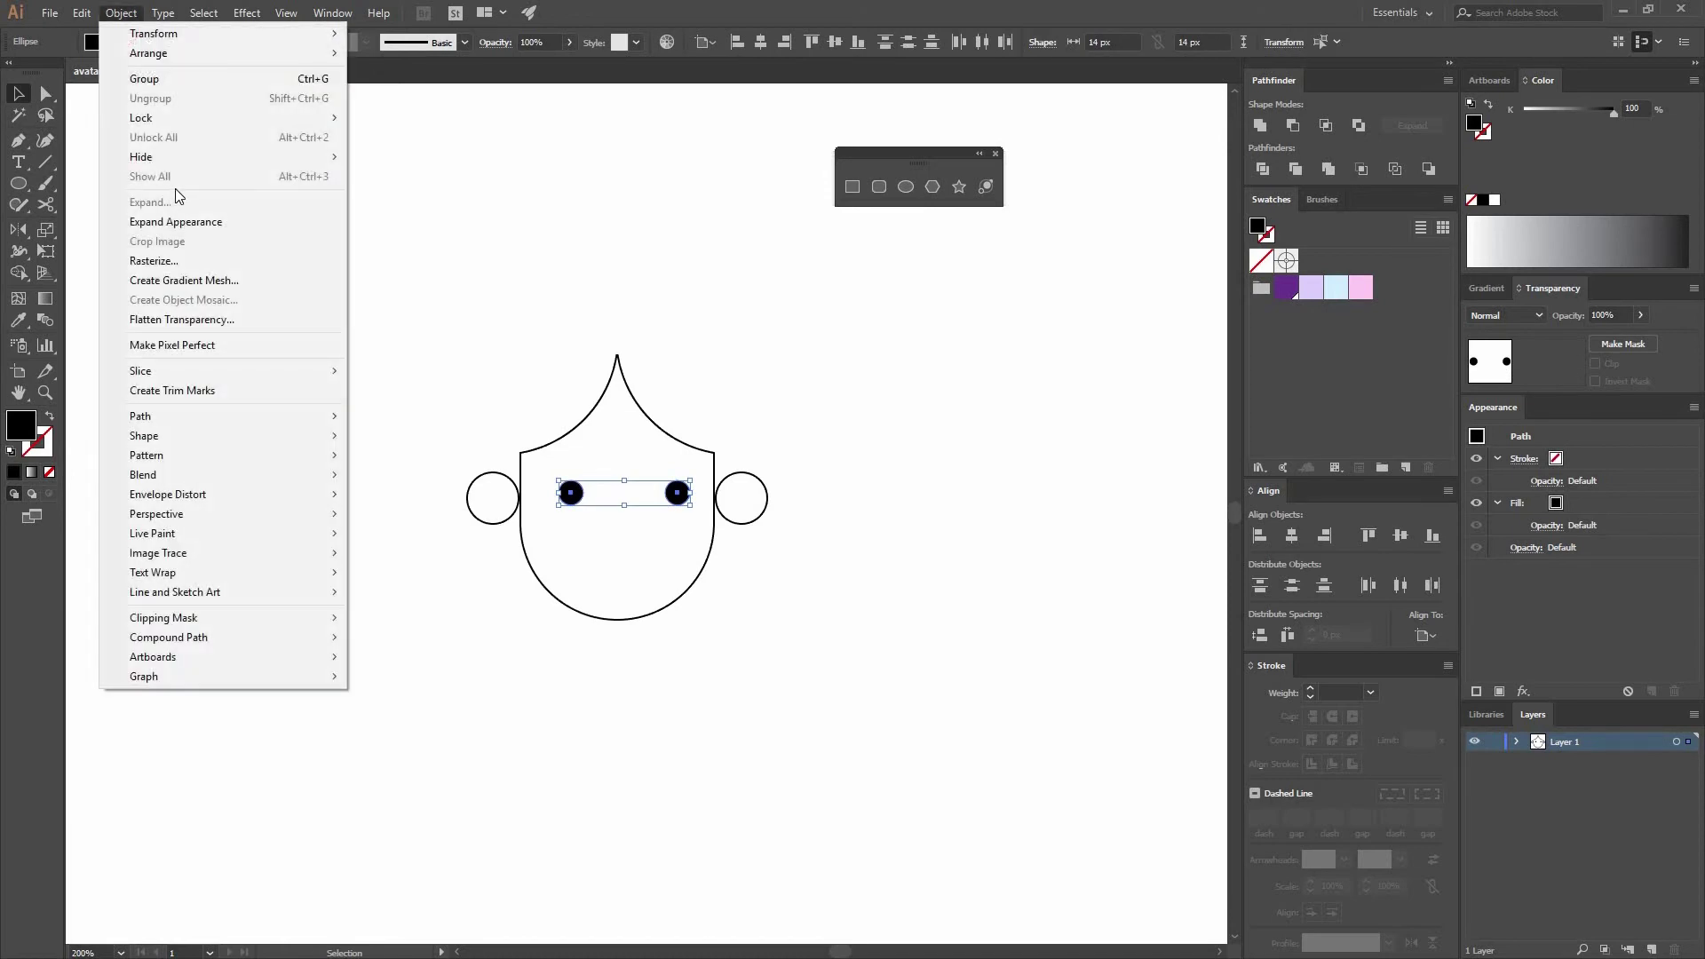
click(187, 83)
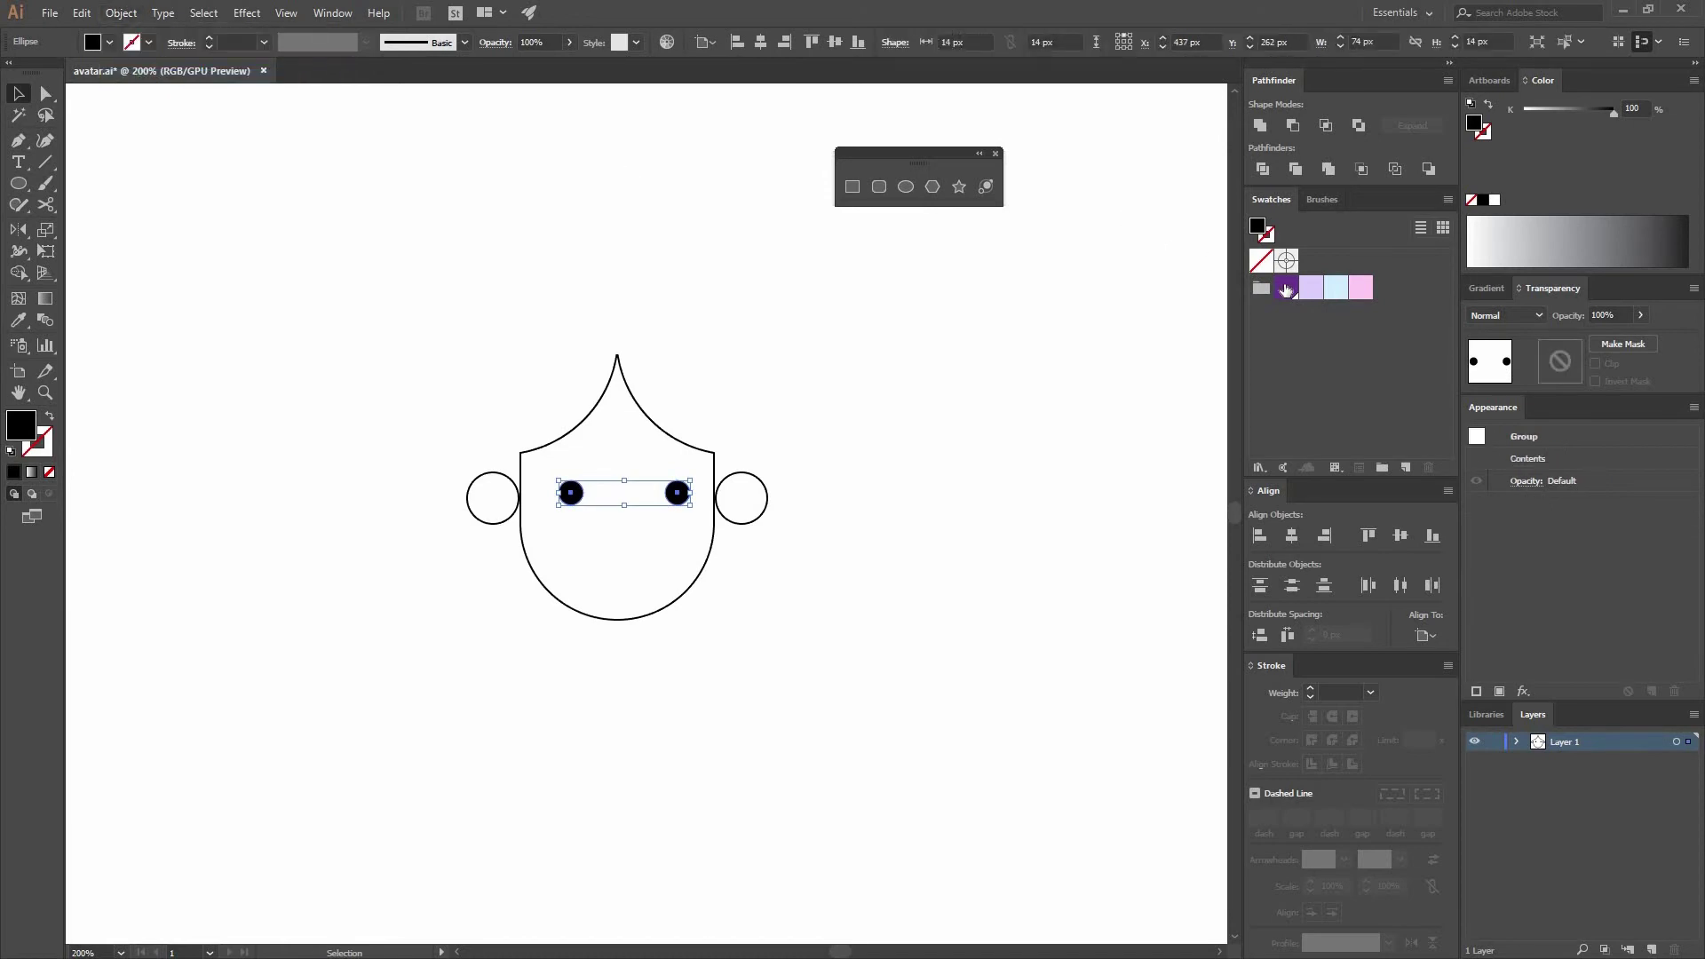
Apply the dark purple swatch to the eyes' fill and to the strokes of the head and both ears.
click(1285, 287)
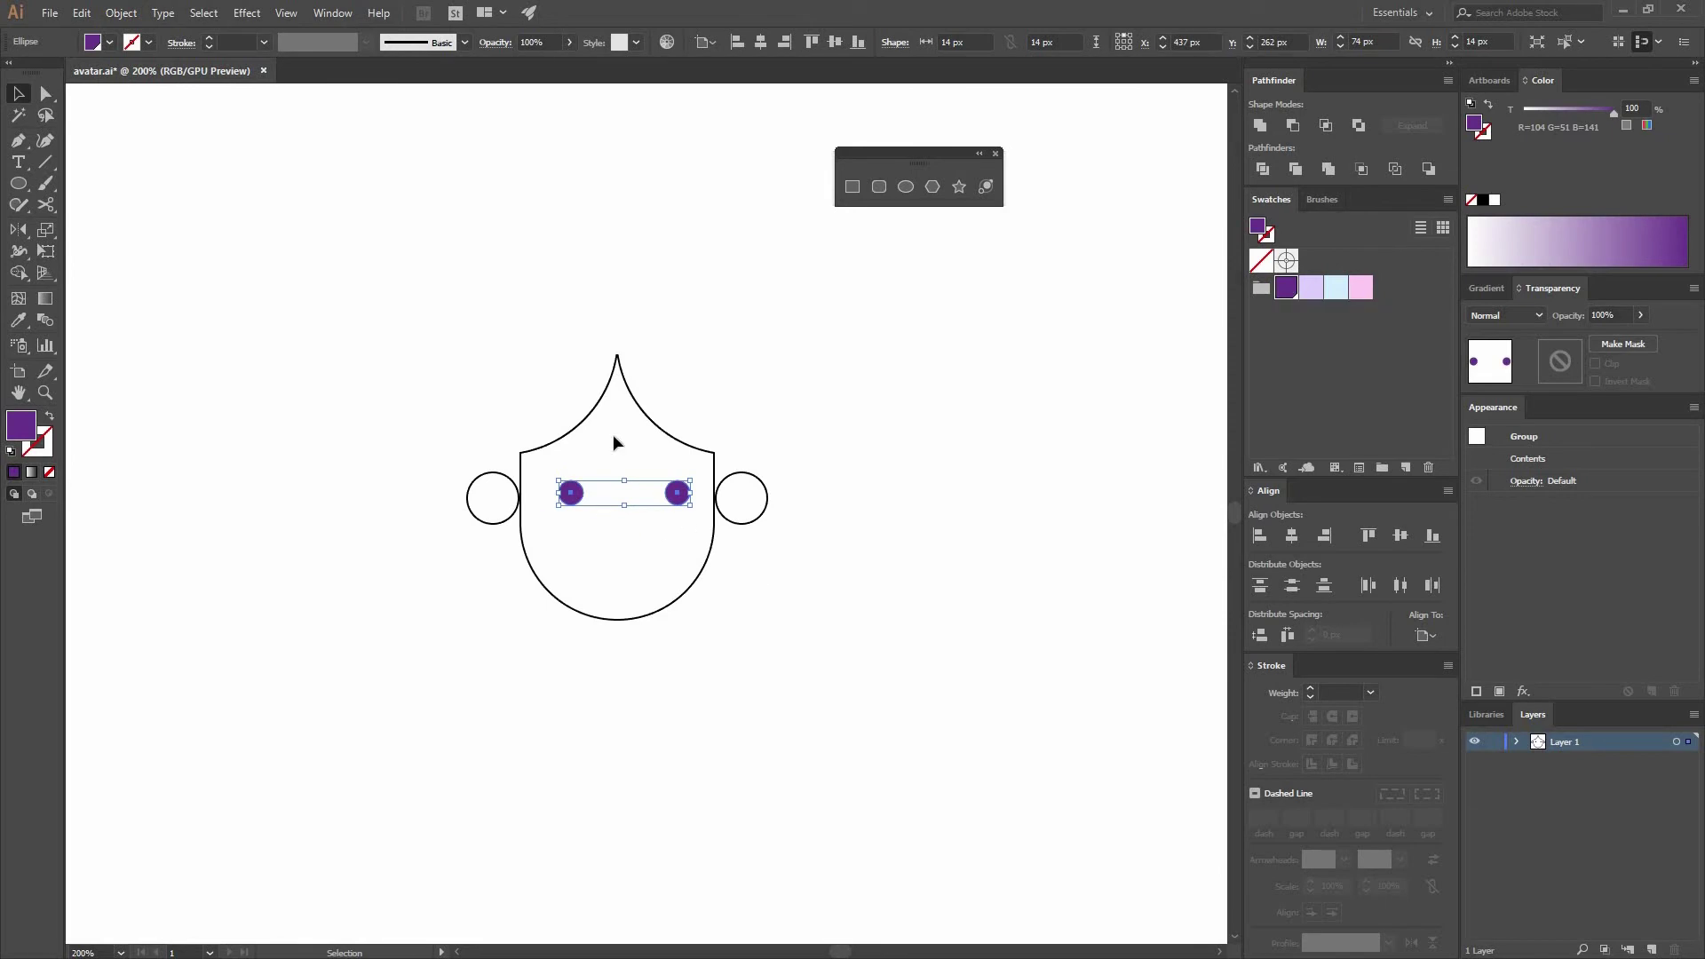
click(893, 476)
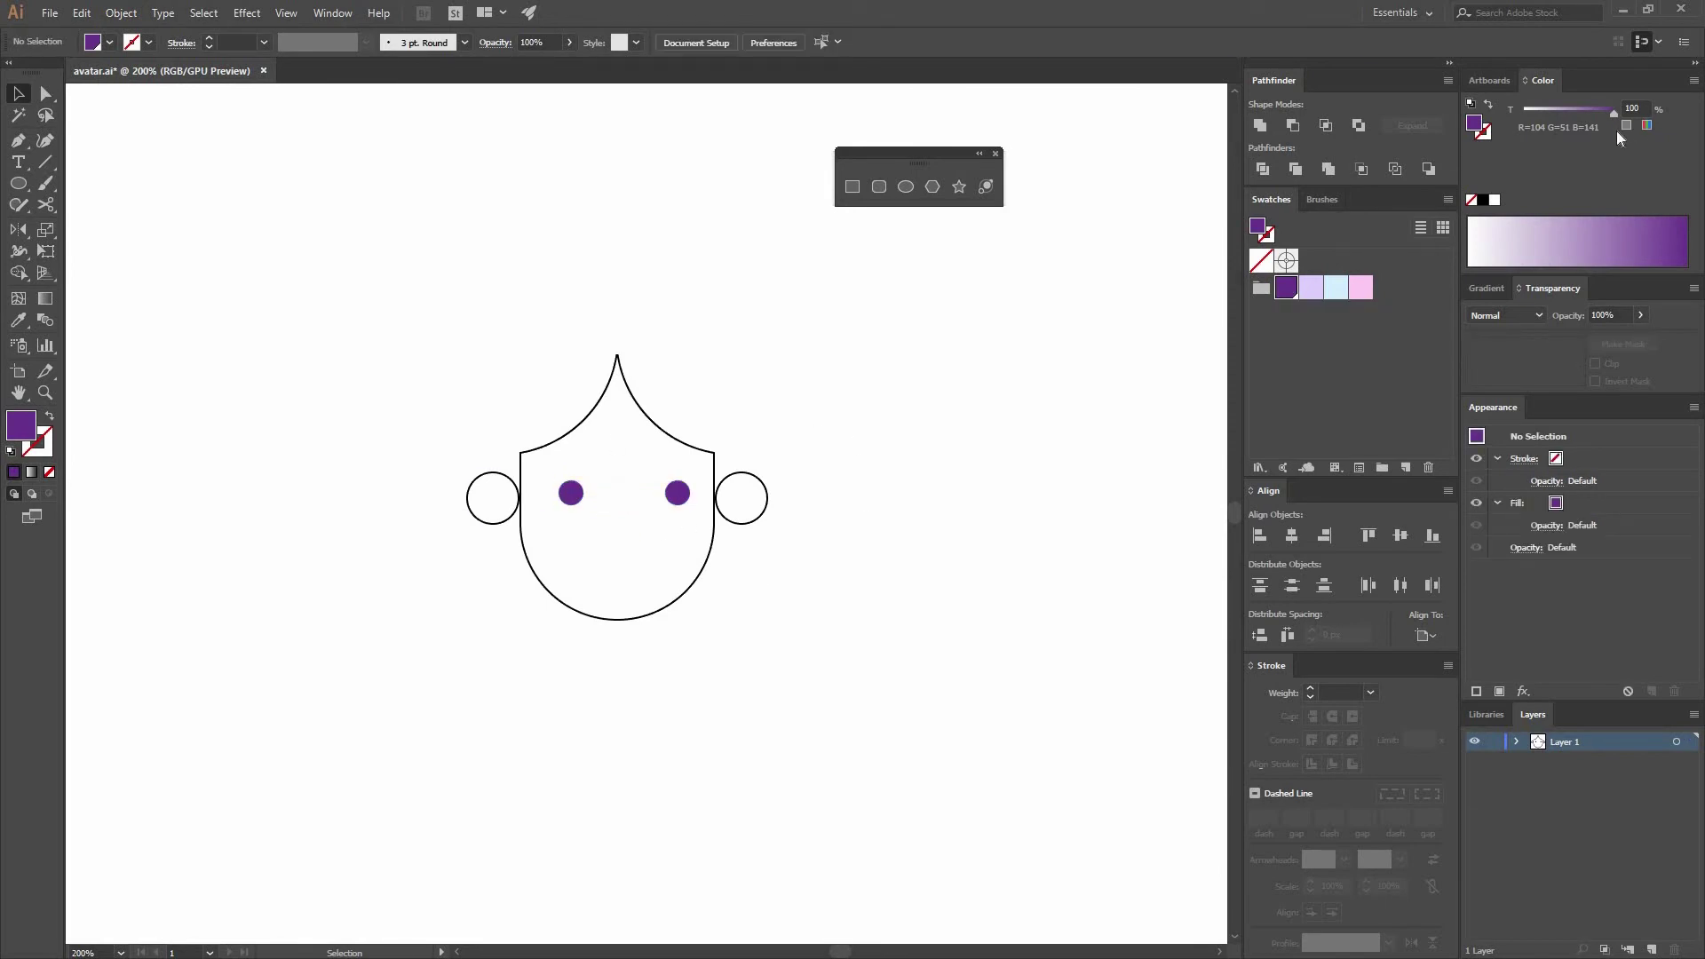
drag(838, 542, 720, 423)
shift+click(560, 471)
shift+click(471, 493)
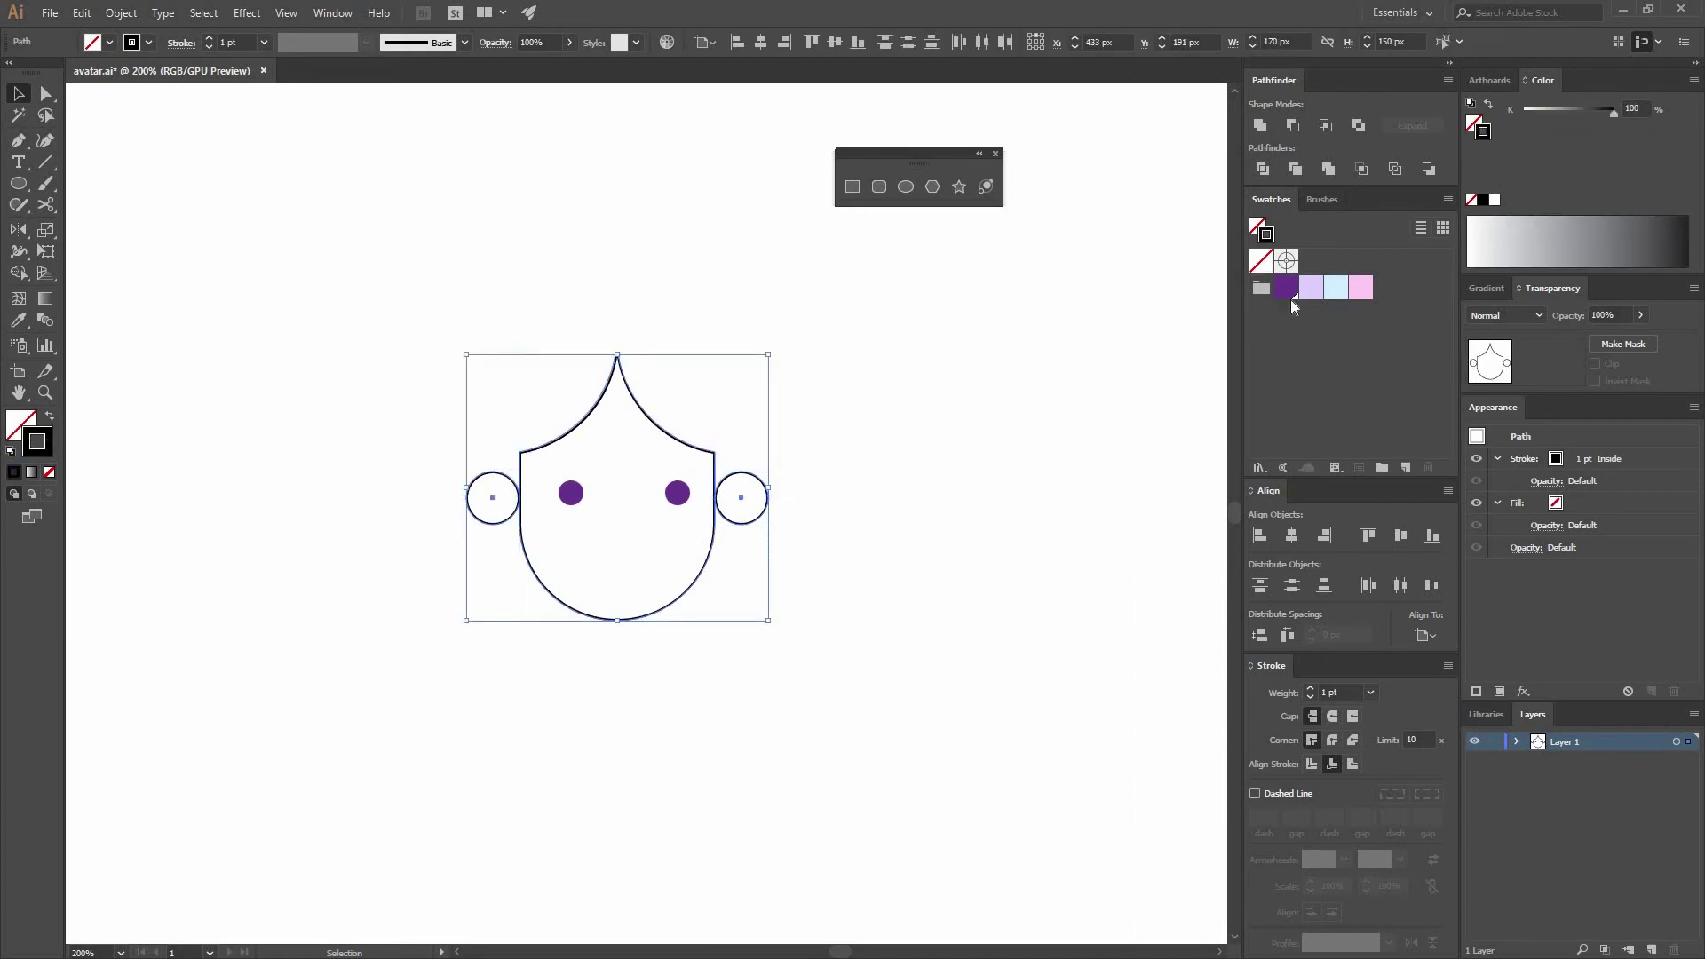
click(1289, 290)
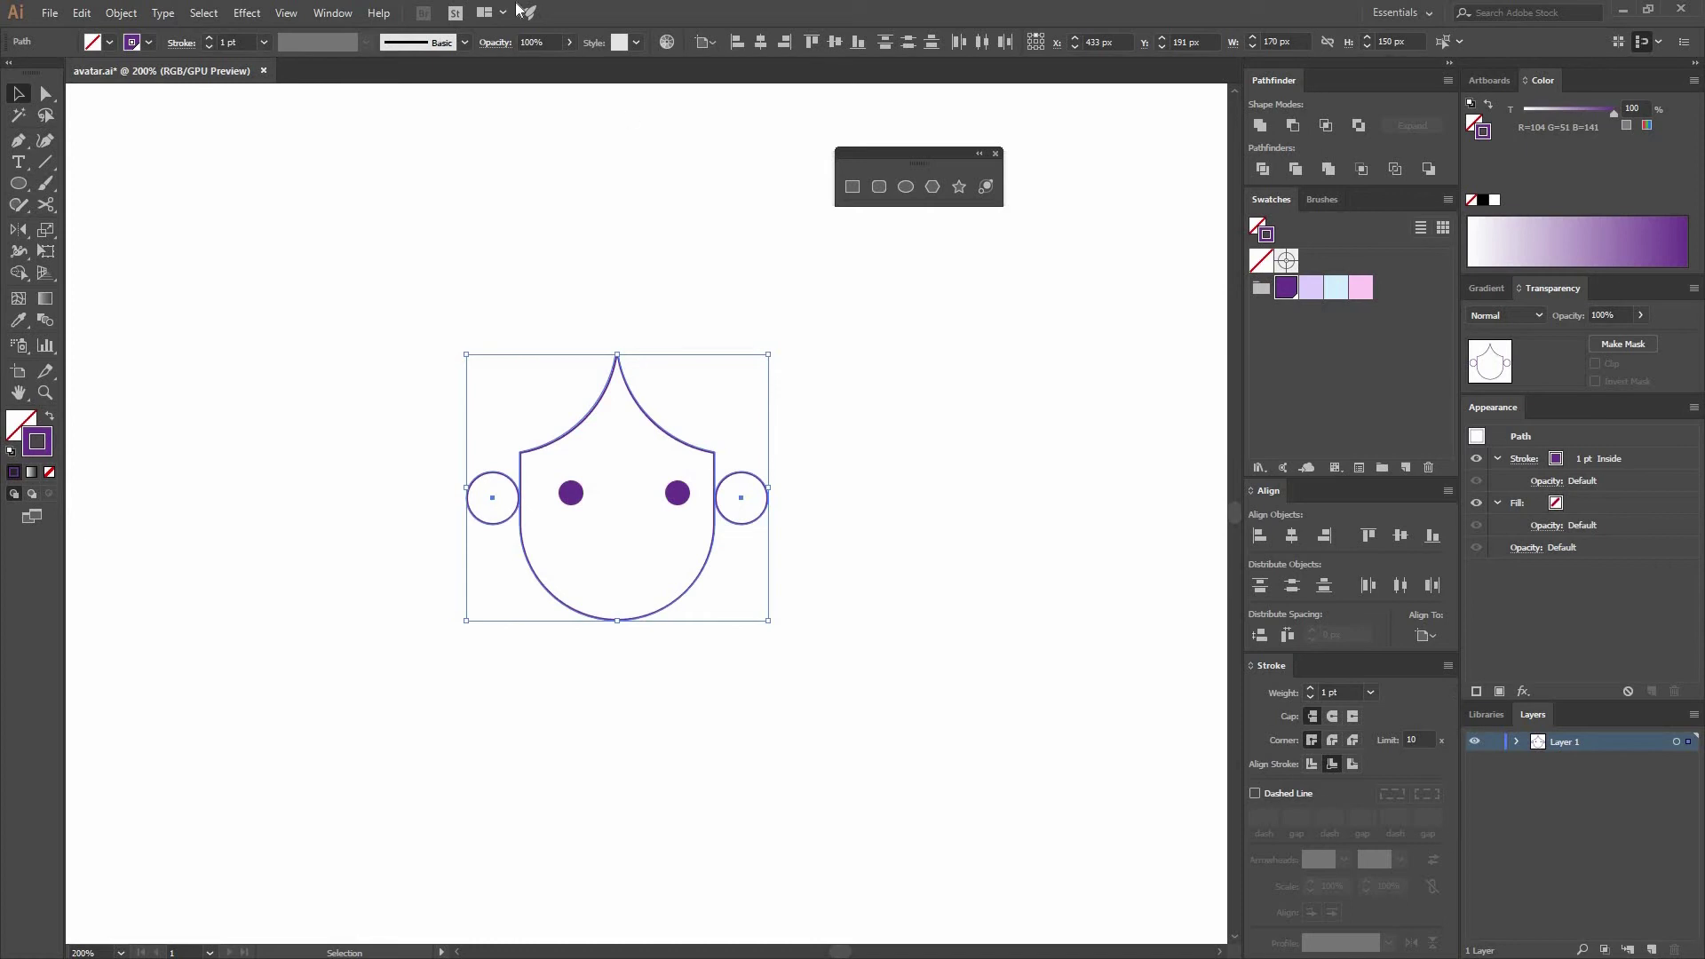
Set the head and ear strokes to 7 pt, aligned to centre, with round caps and round joins.
click(333, 15)
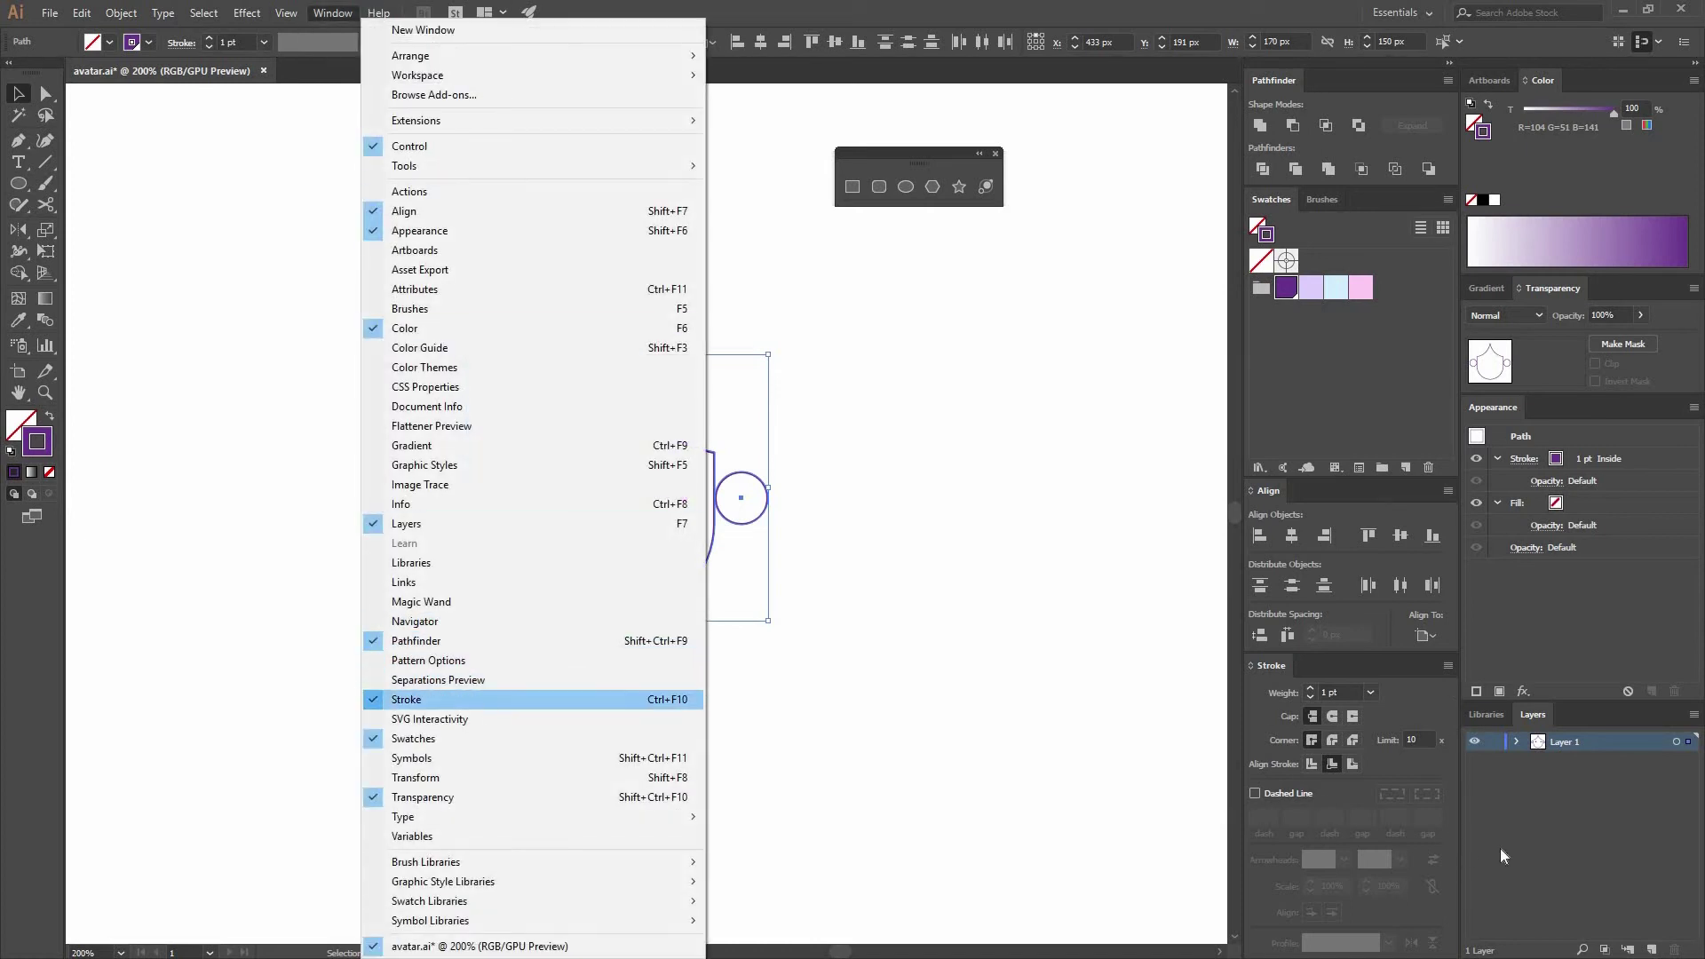
click(1376, 692)
click(1368, 694)
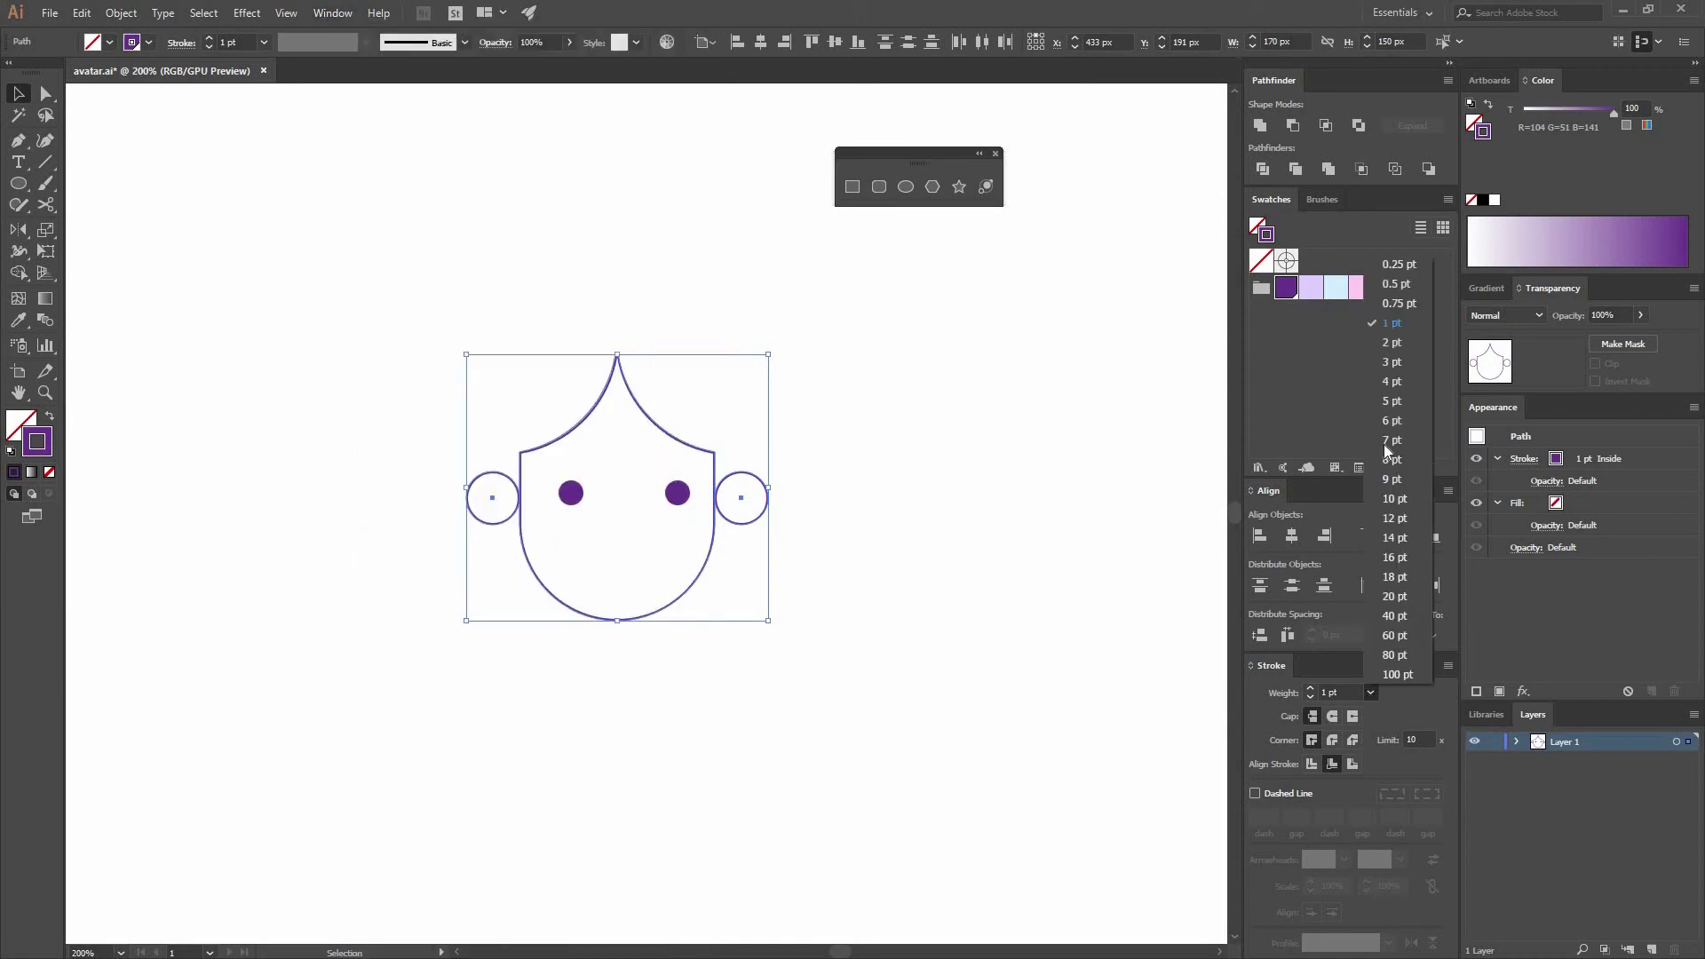
click(1384, 444)
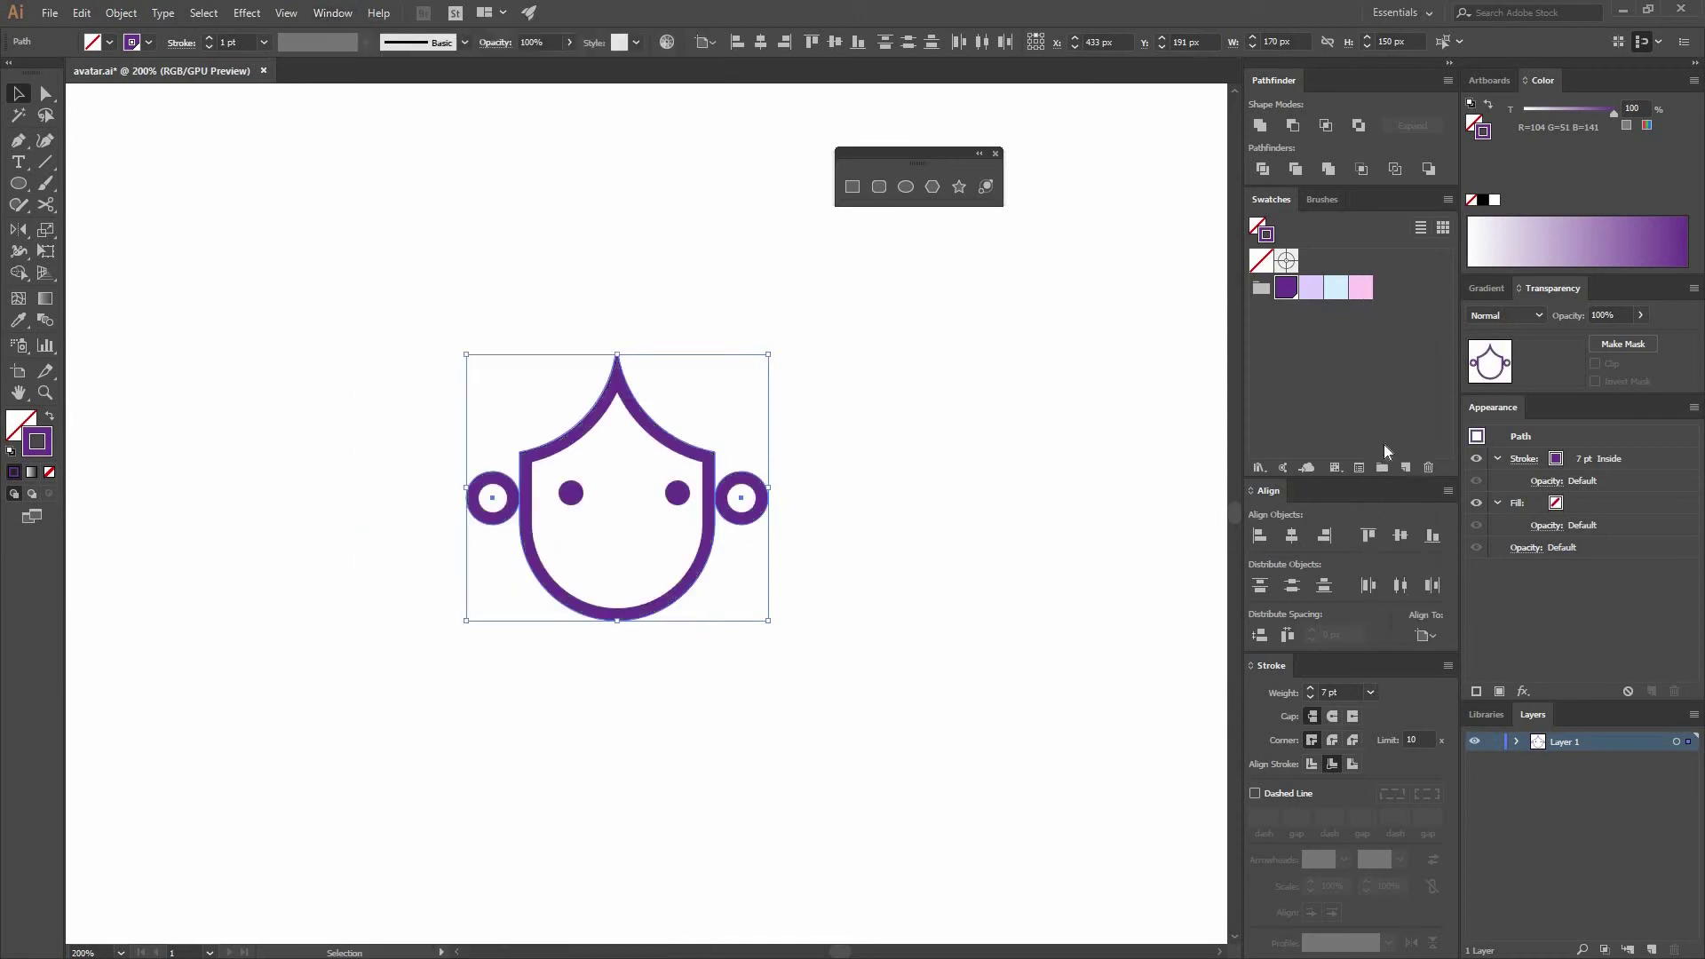
click(1312, 764)
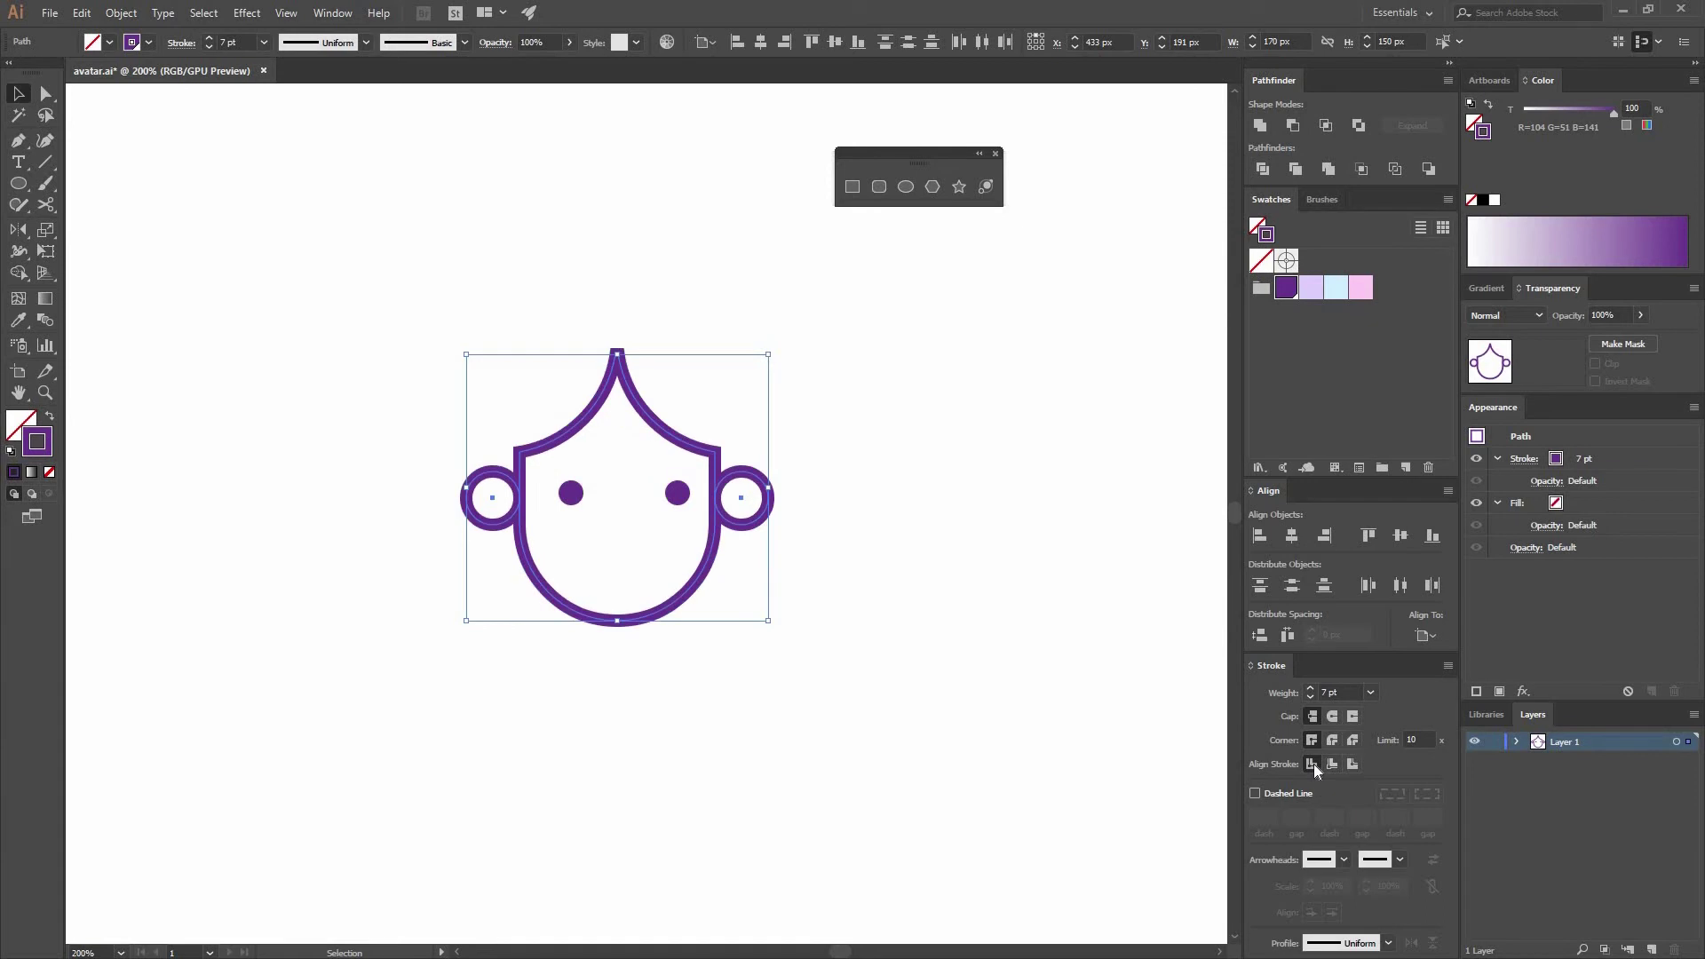
click(1332, 740)
click(1331, 716)
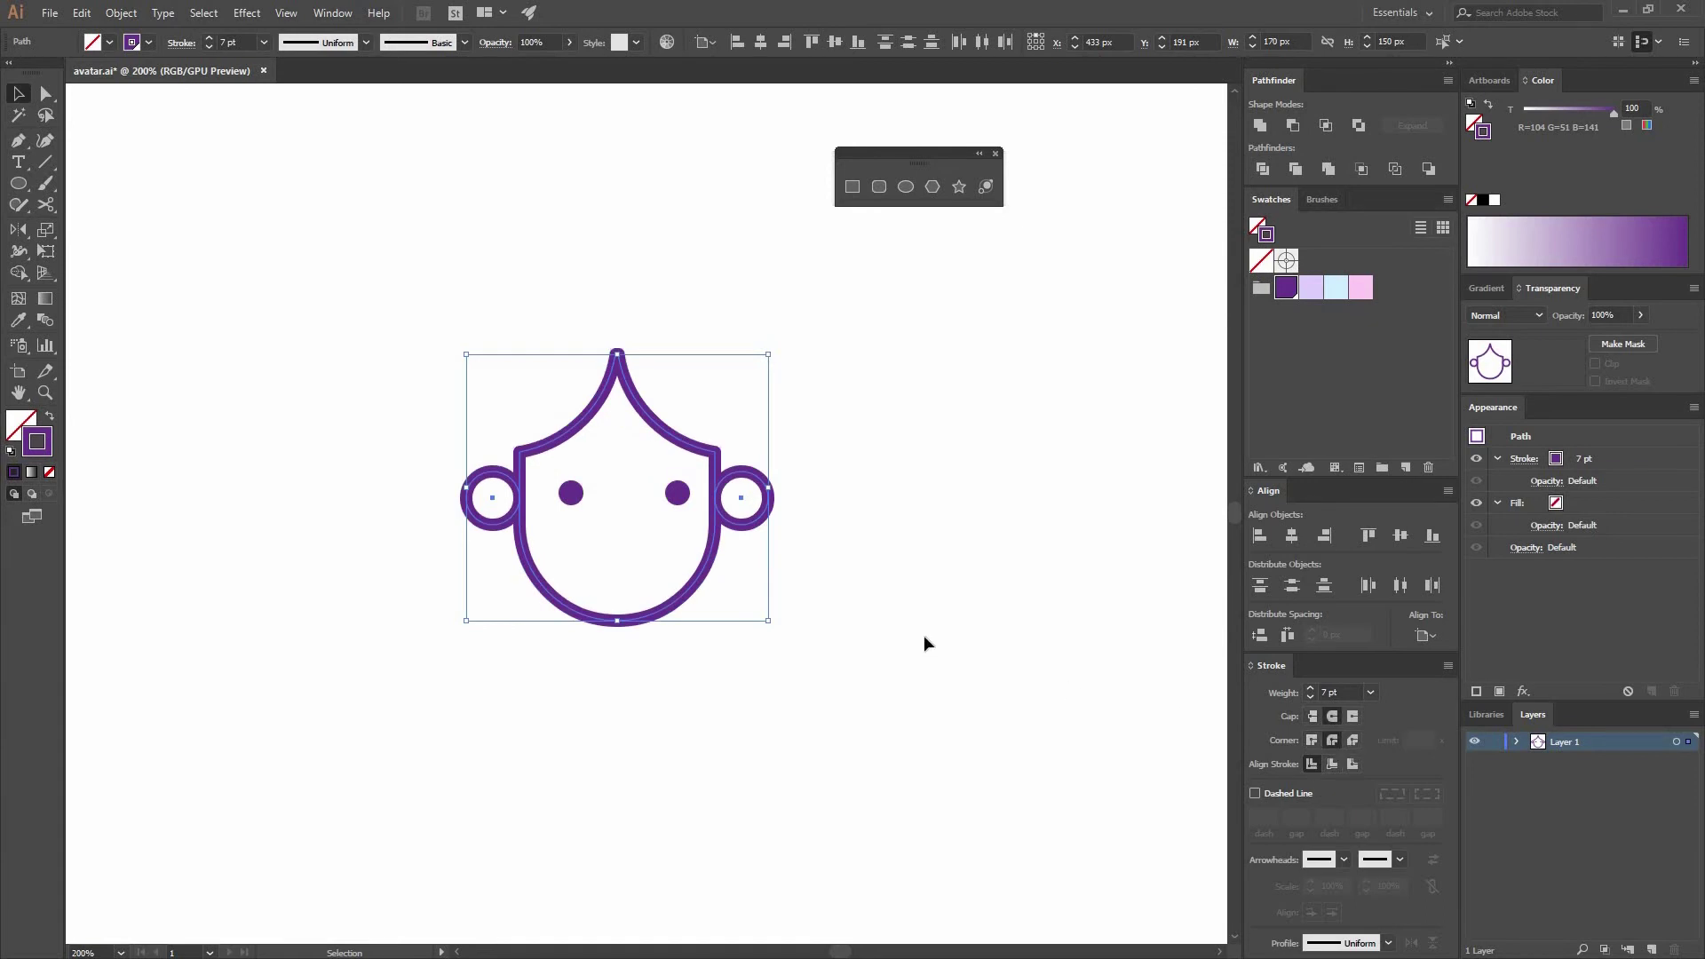
Centre the eye group horizontally on the head shape.
click(657, 632)
drag(647, 374, 695, 357)
shift+click(679, 444)
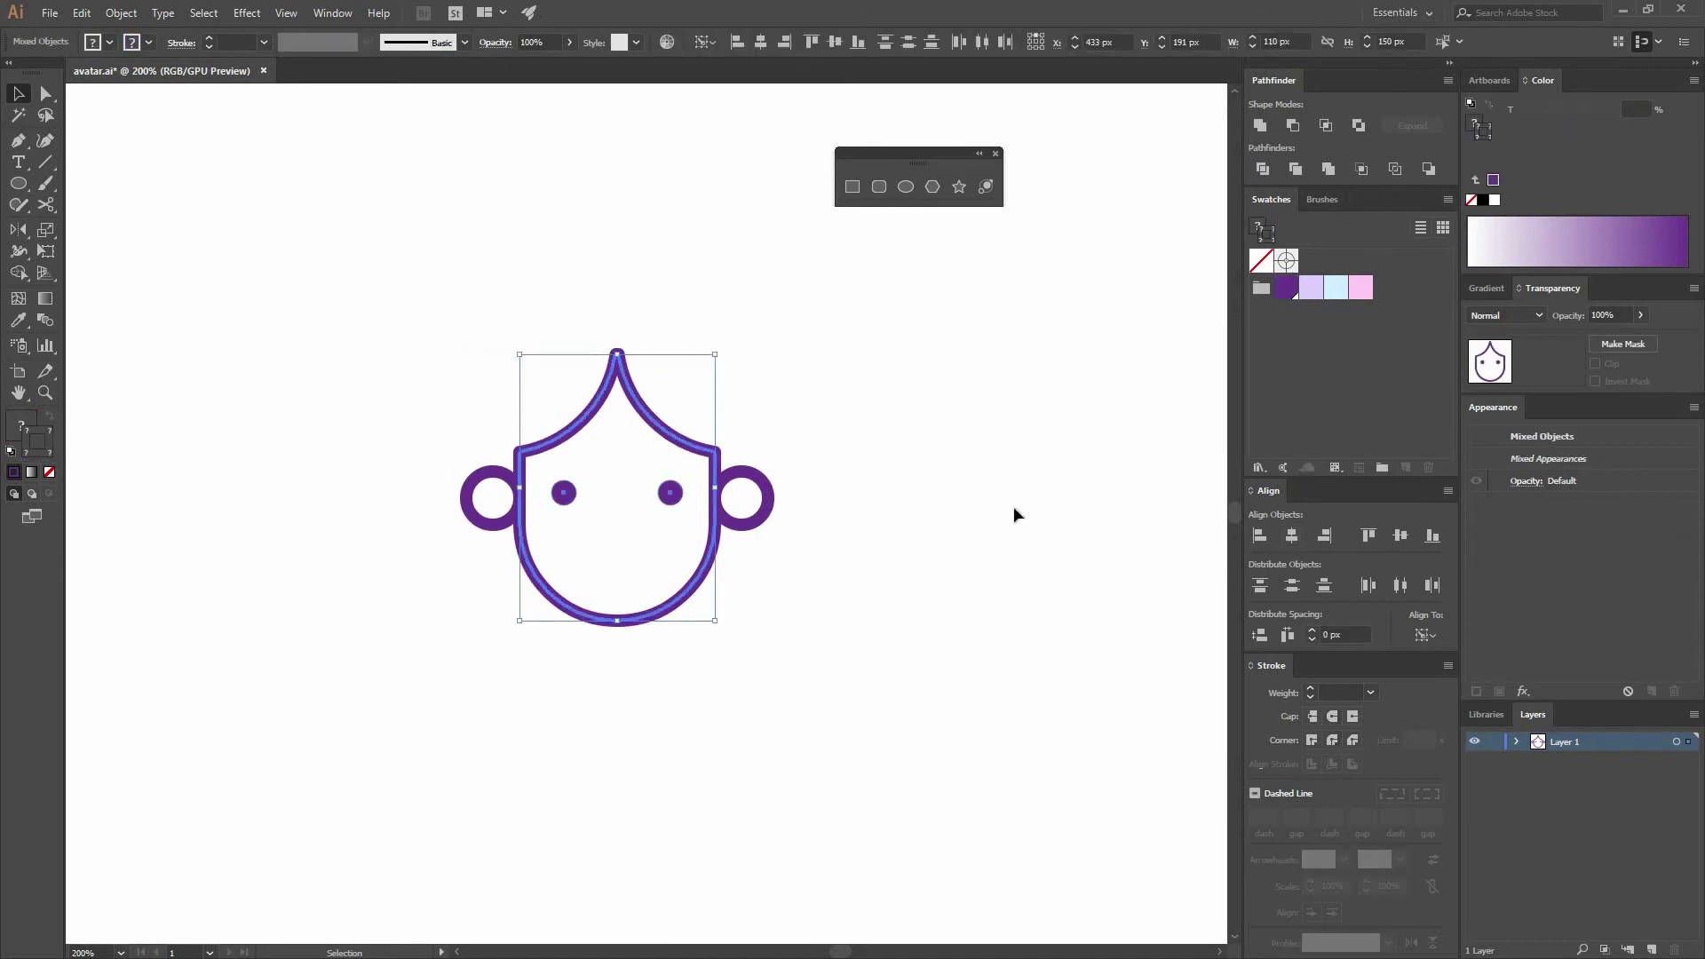
click(906, 487)
click(668, 432)
click(851, 291)
Draw an L-shaped nose with the Pen tool between the eyes, with a slanted bridge and a base about 14 px wide.
key(p)
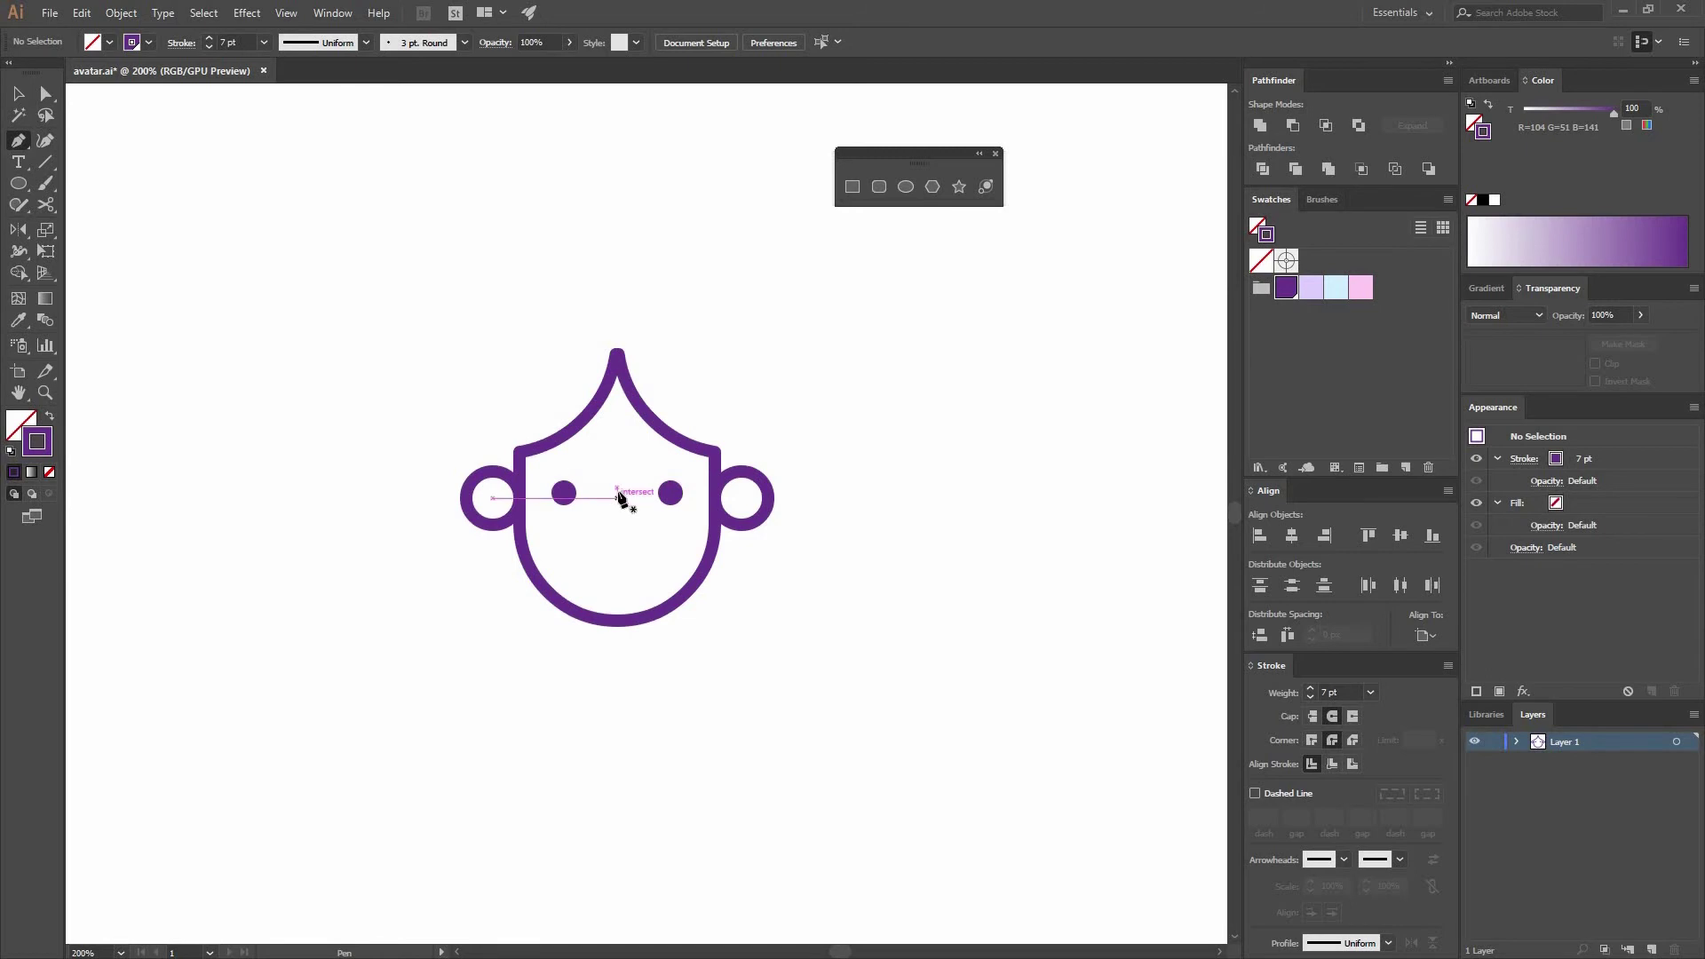
click(615, 491)
click(603, 536)
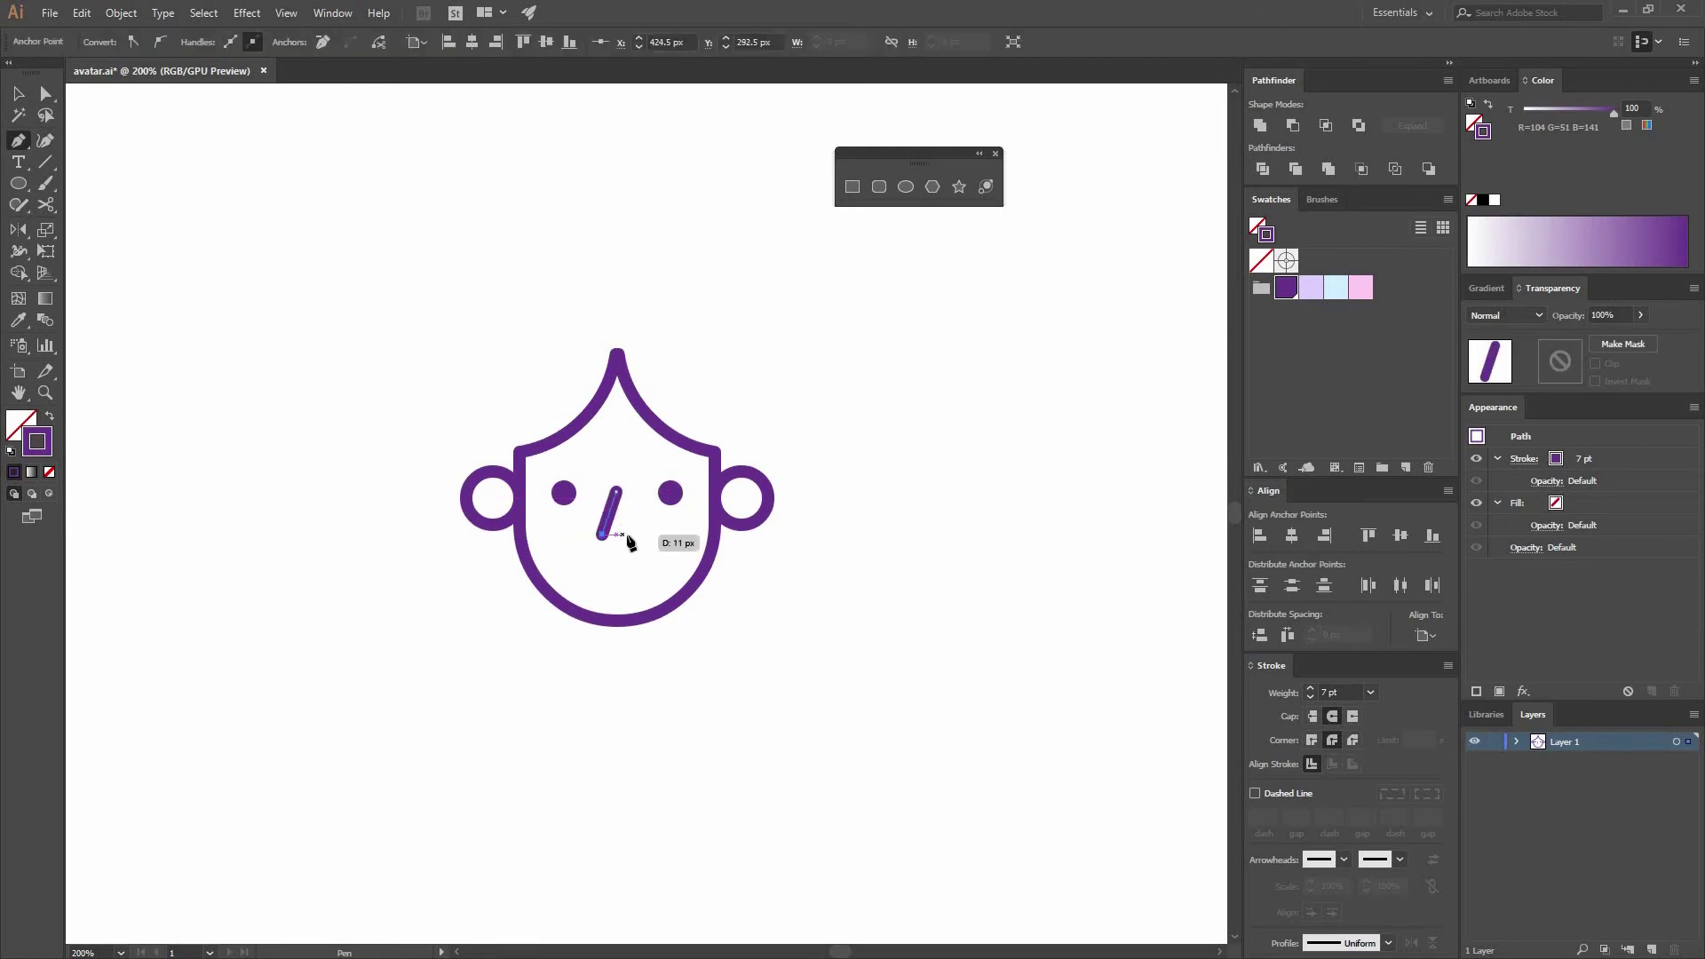
click(629, 533)
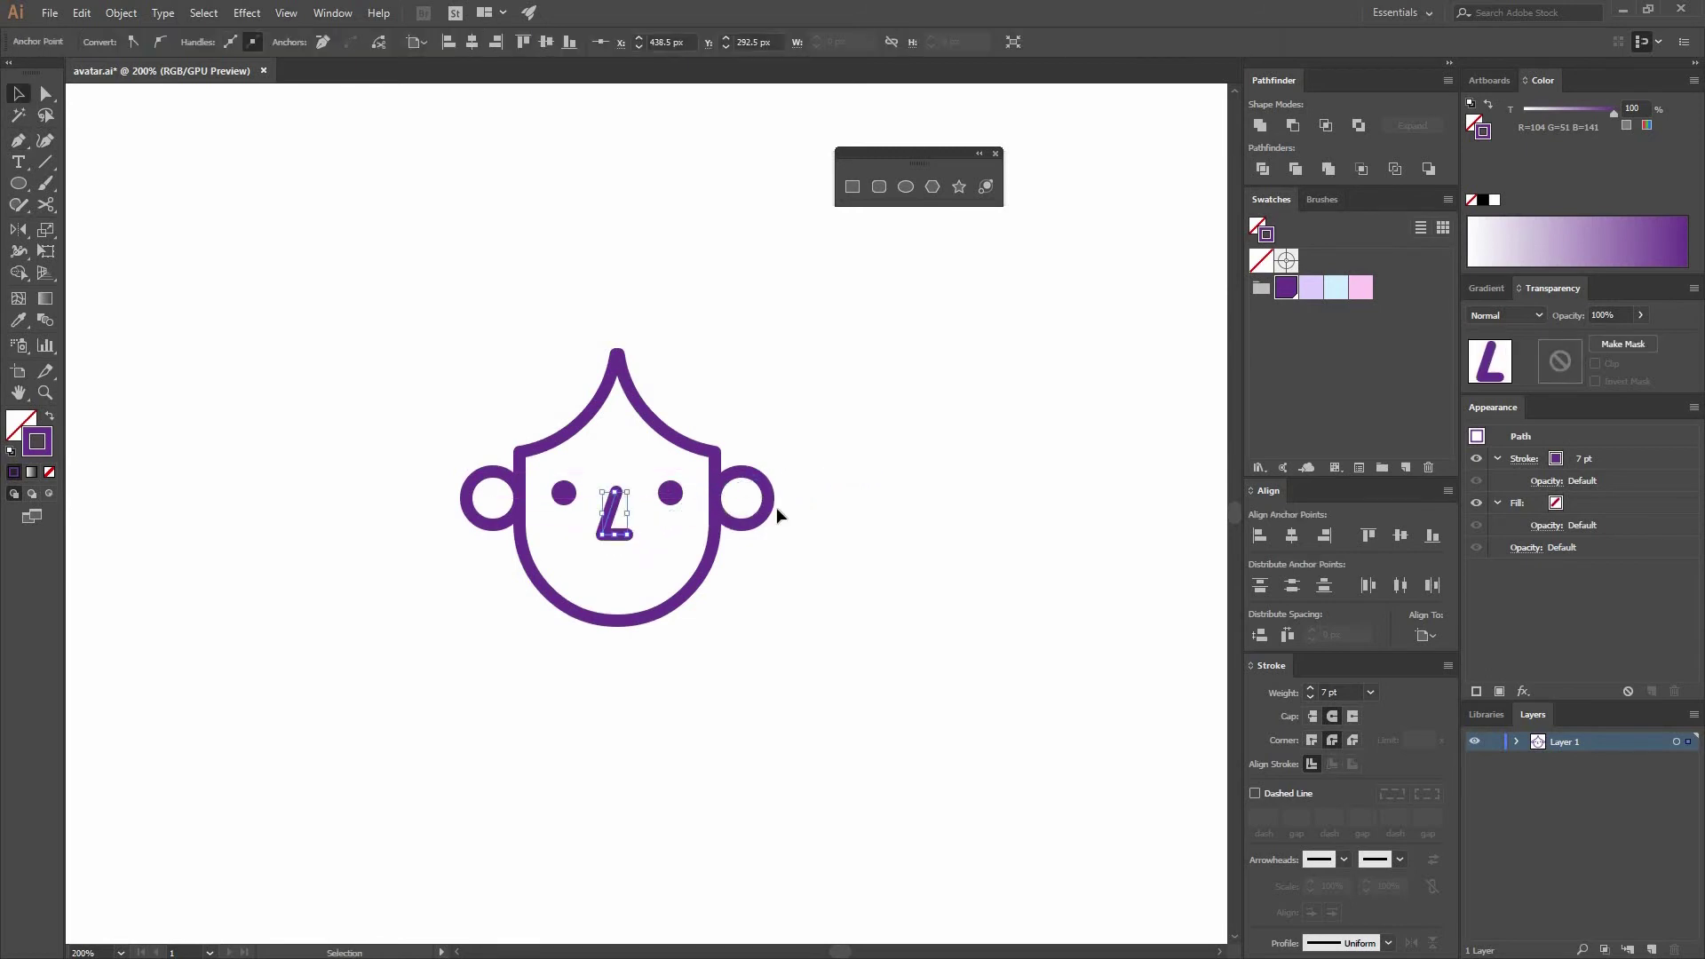
key(v)
click(686, 529)
Create a 28 px circle beside the head and delete its top anchor point to leave a smile arc.
click(907, 186)
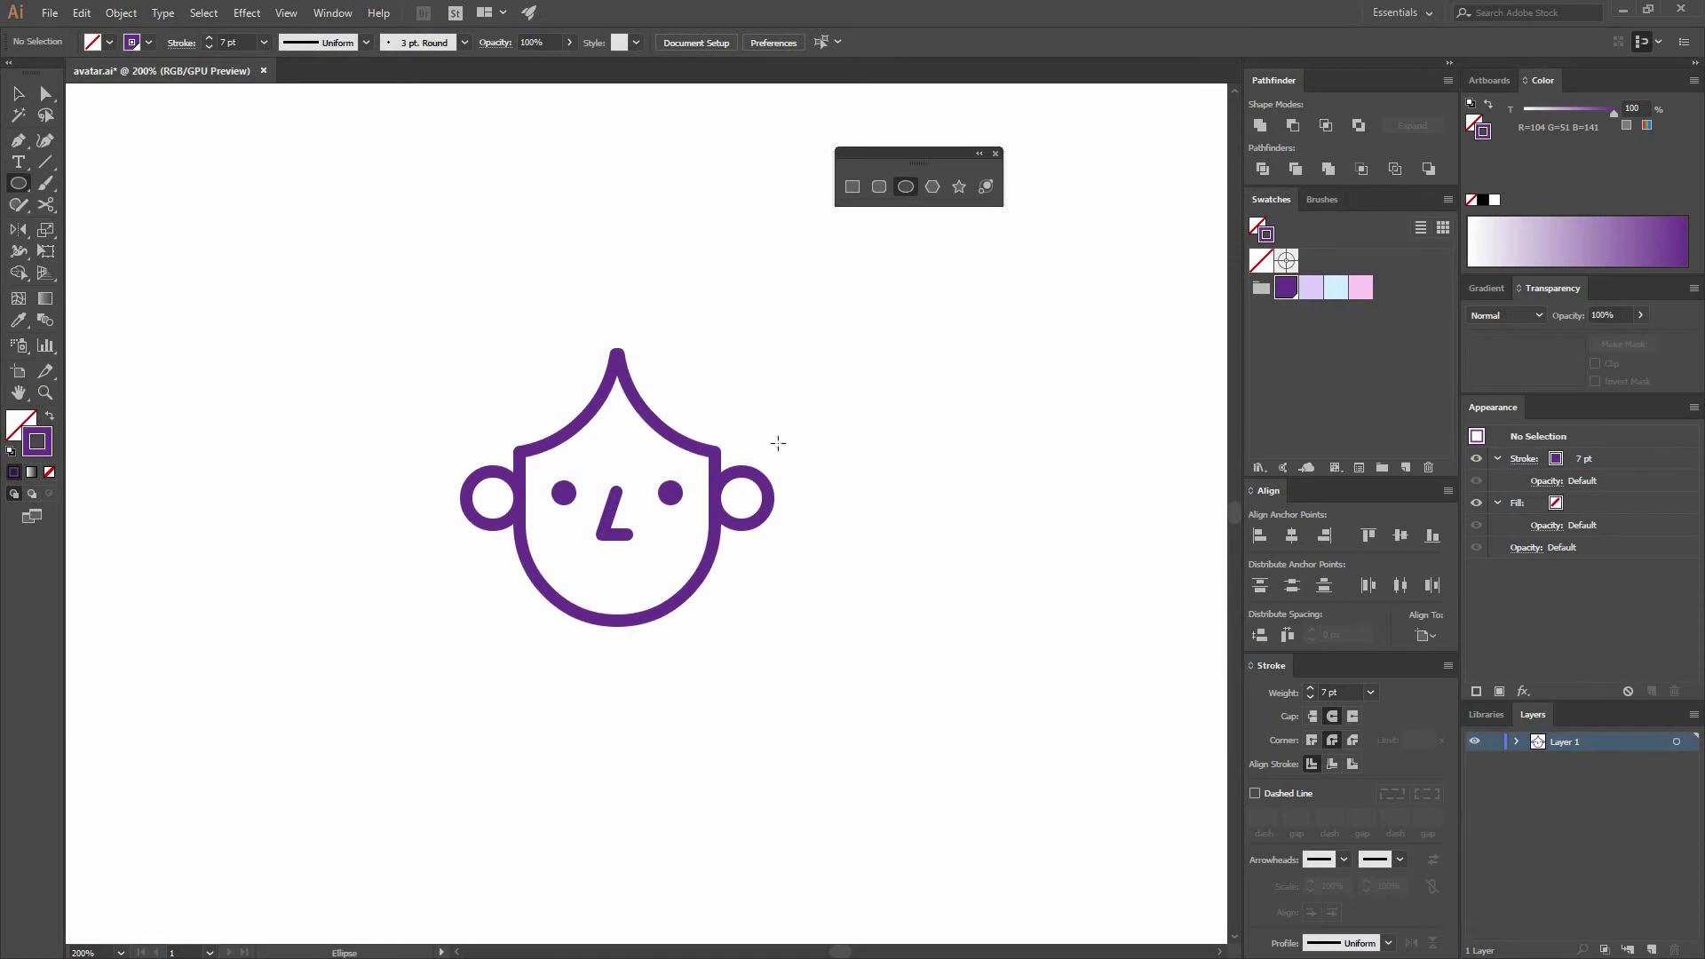
click(782, 417)
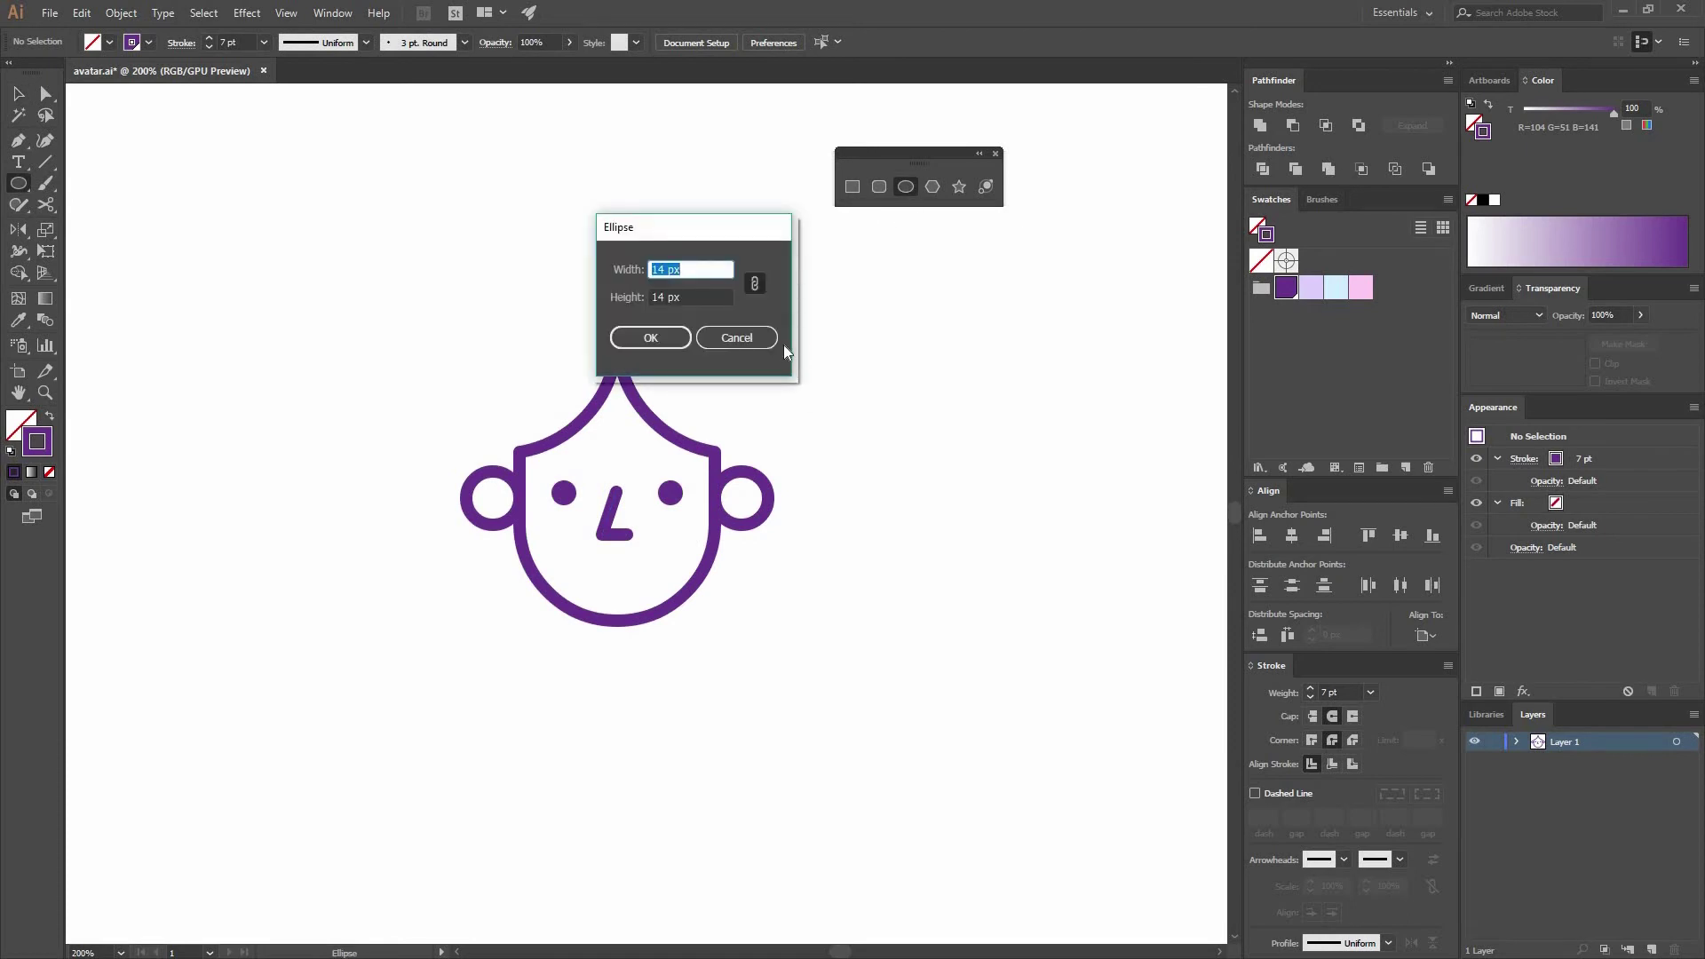
text(28)
key(Return)
key(a)
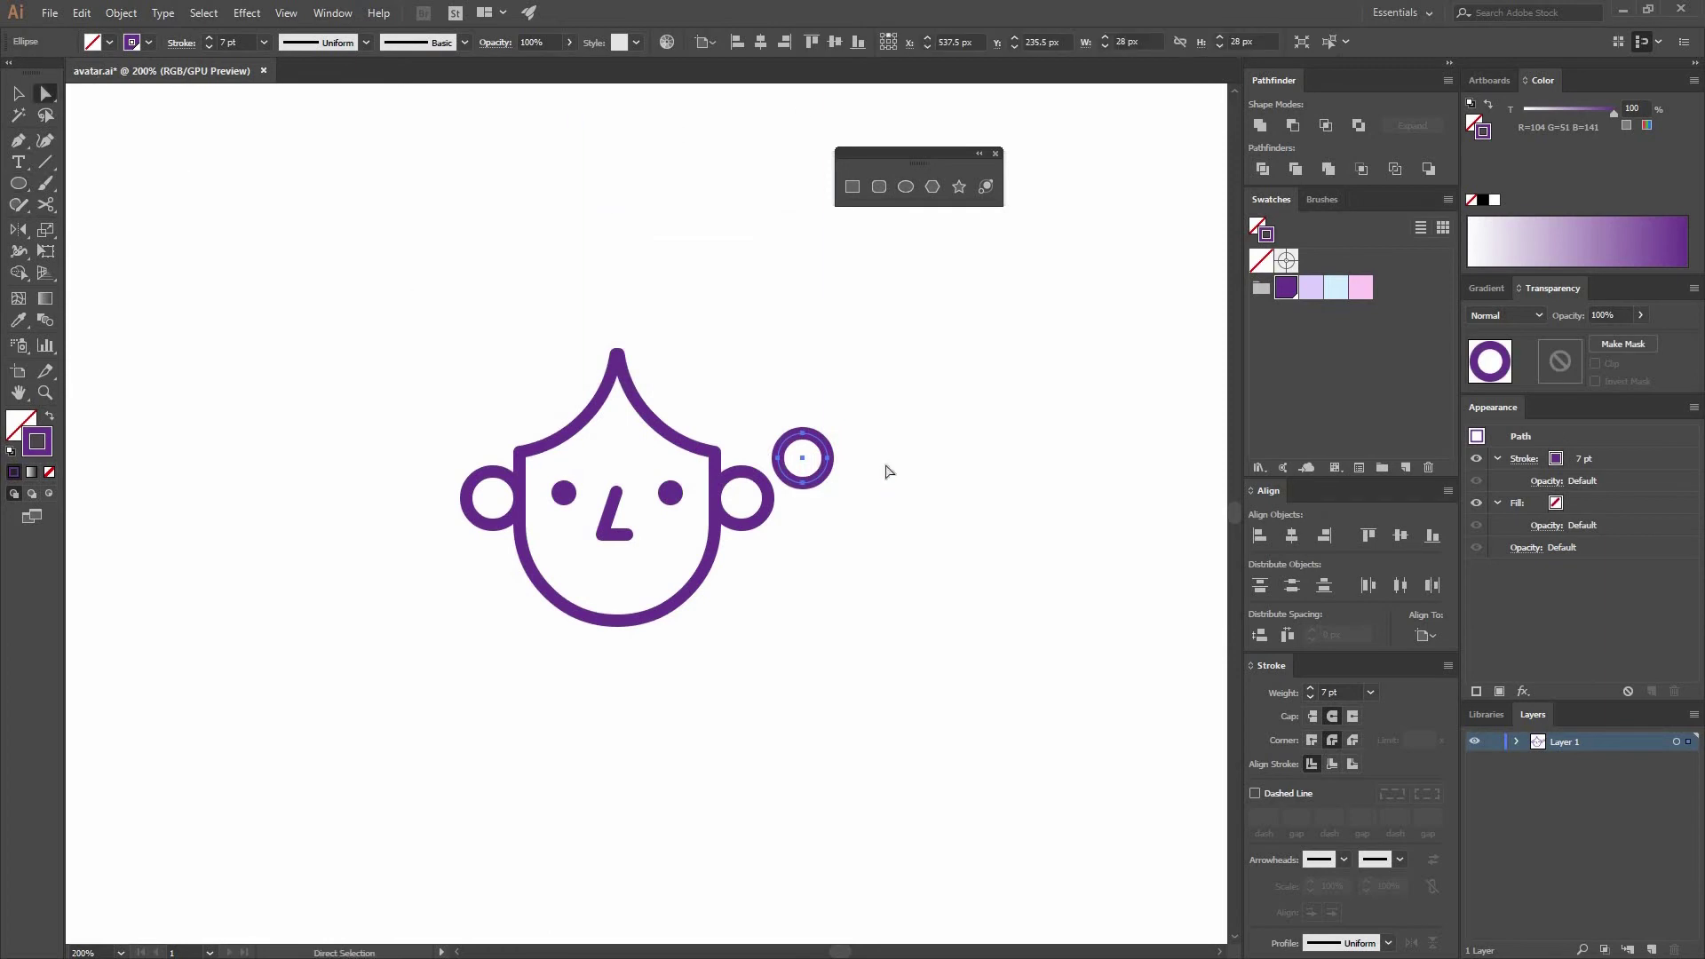
click(803, 433)
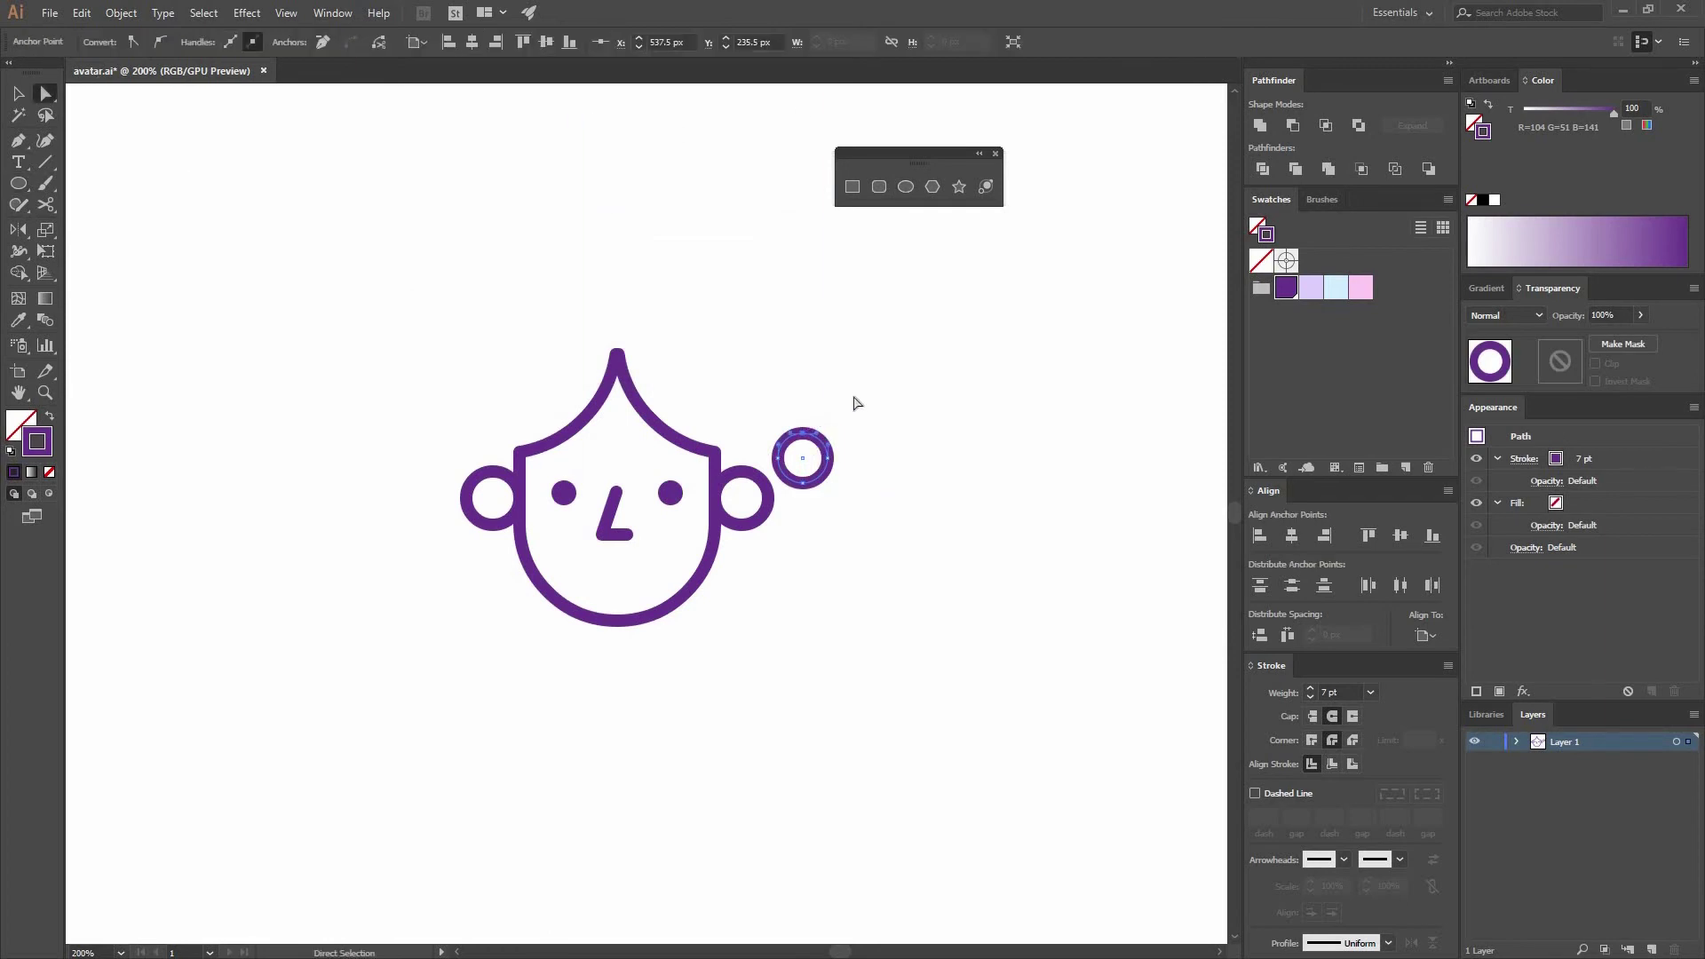
key(Delete)
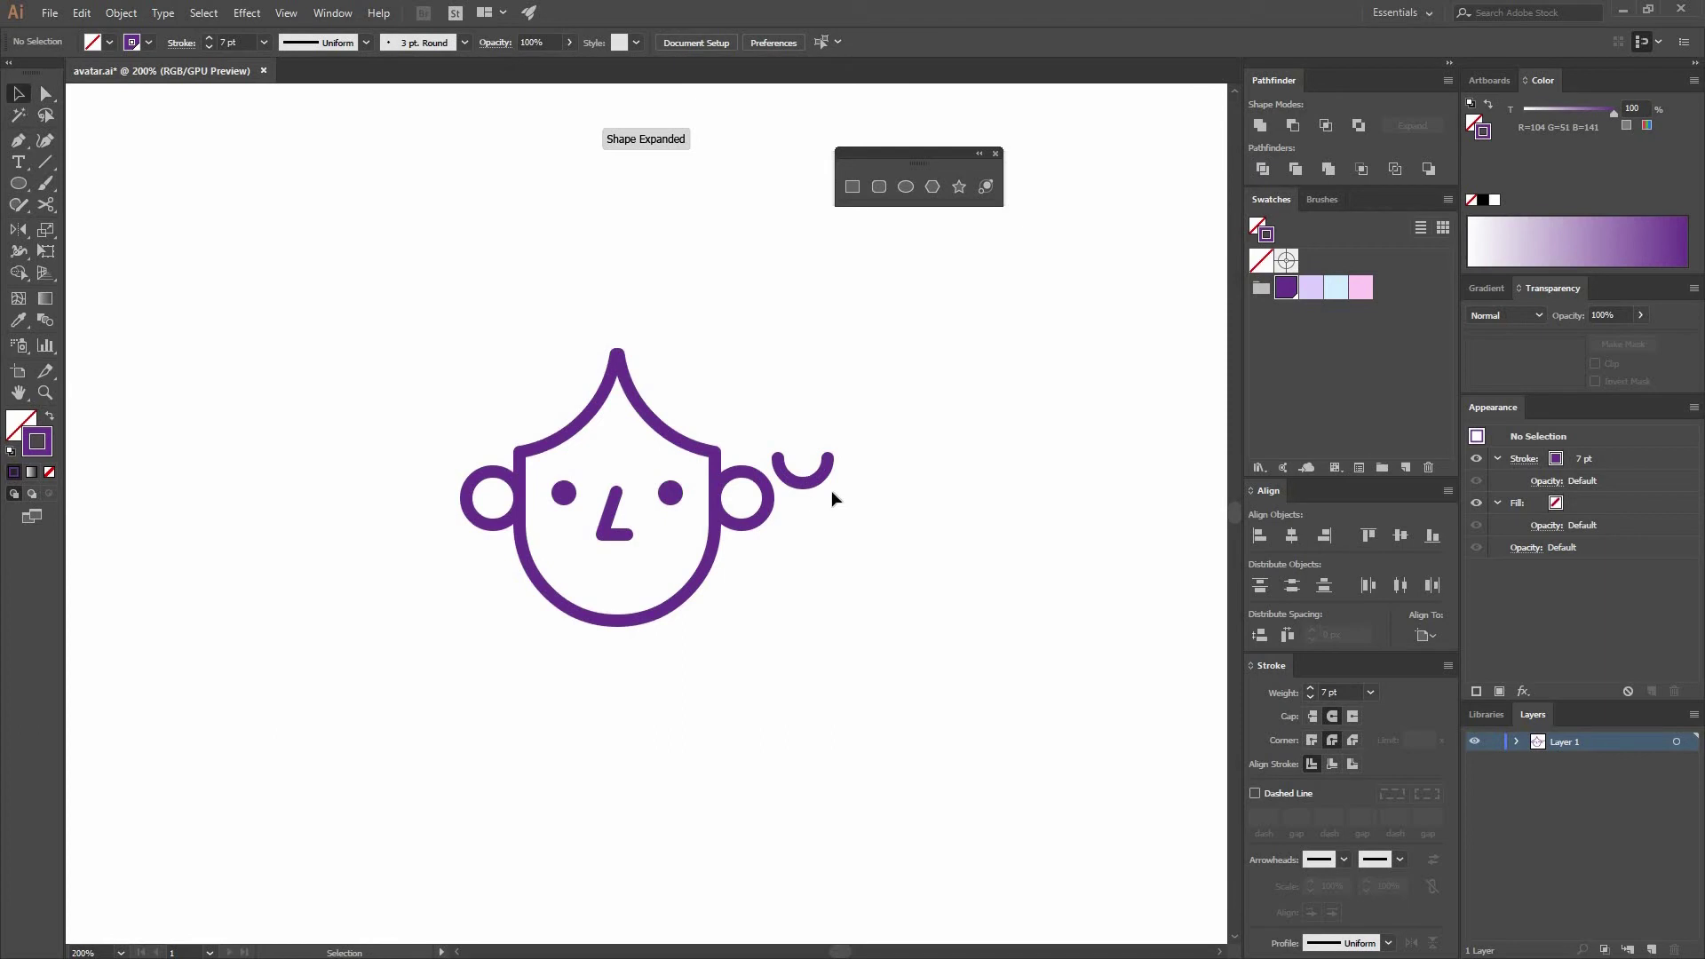
Centre the smile arc horizontally on the head and place it just below the nose as the mouth.
key(v)
click(814, 485)
shift+click(645, 413)
click(1291, 535)
click(641, 476)
drag(636, 560, 639, 564)
click(836, 391)
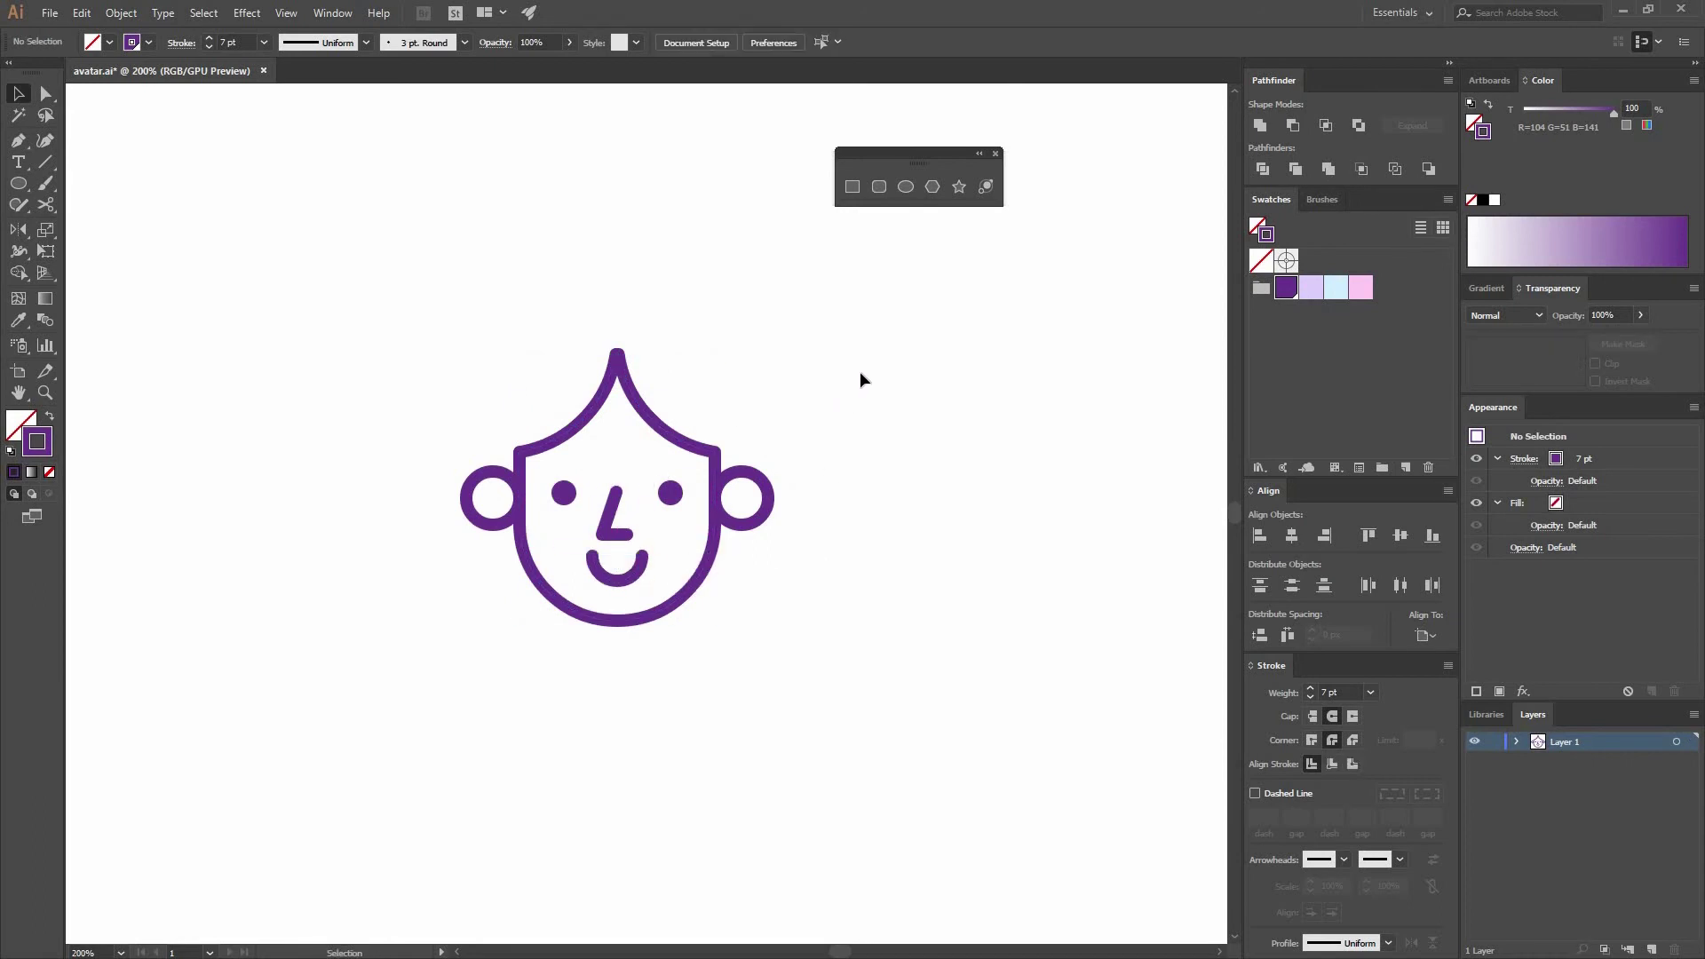
Create a 140 × 230 px rectangle beside the head for the hair.
click(853, 186)
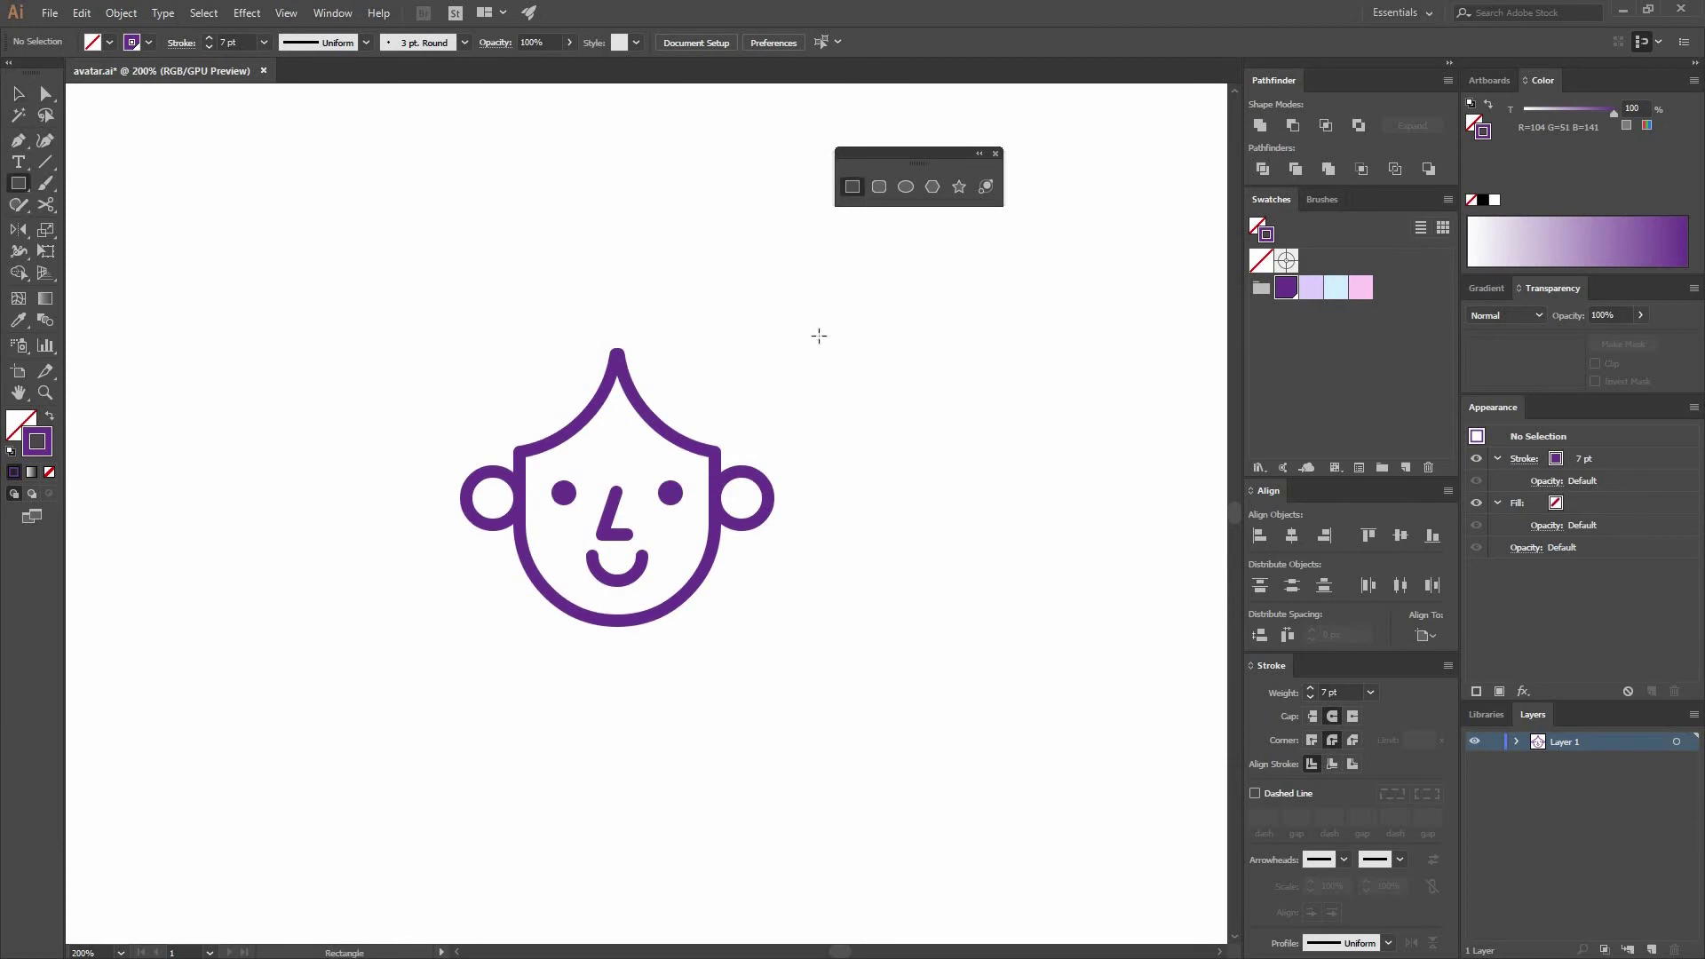
click(822, 341)
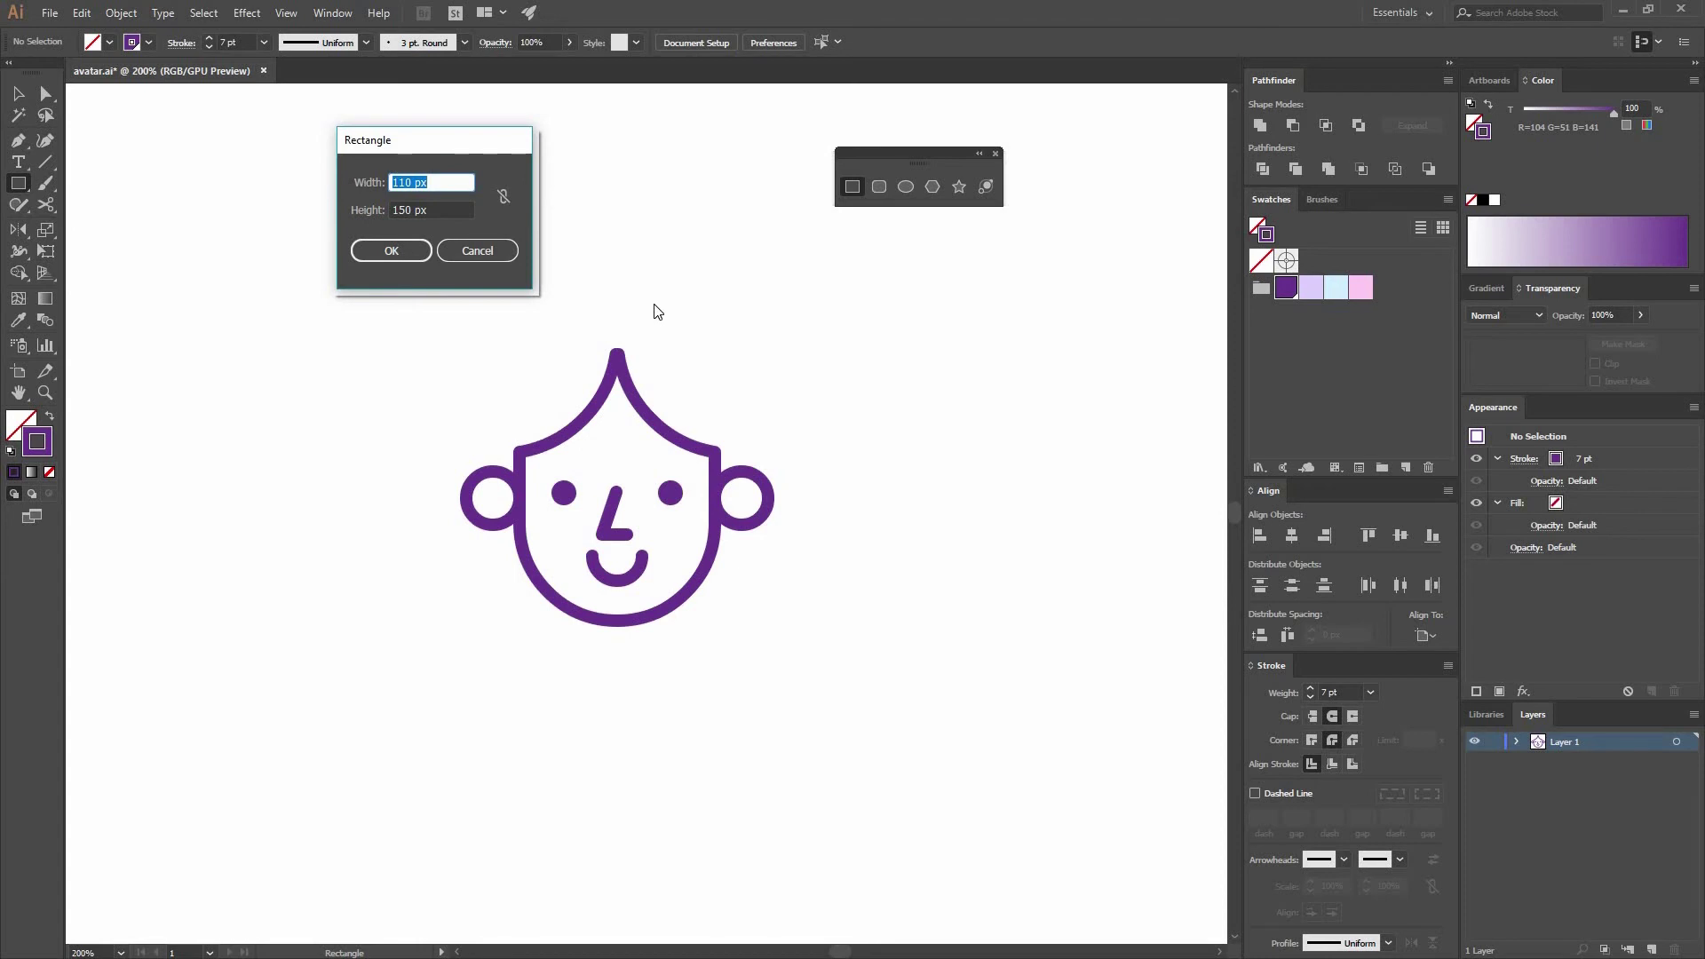
text(140)
key(Tab)
text(23)
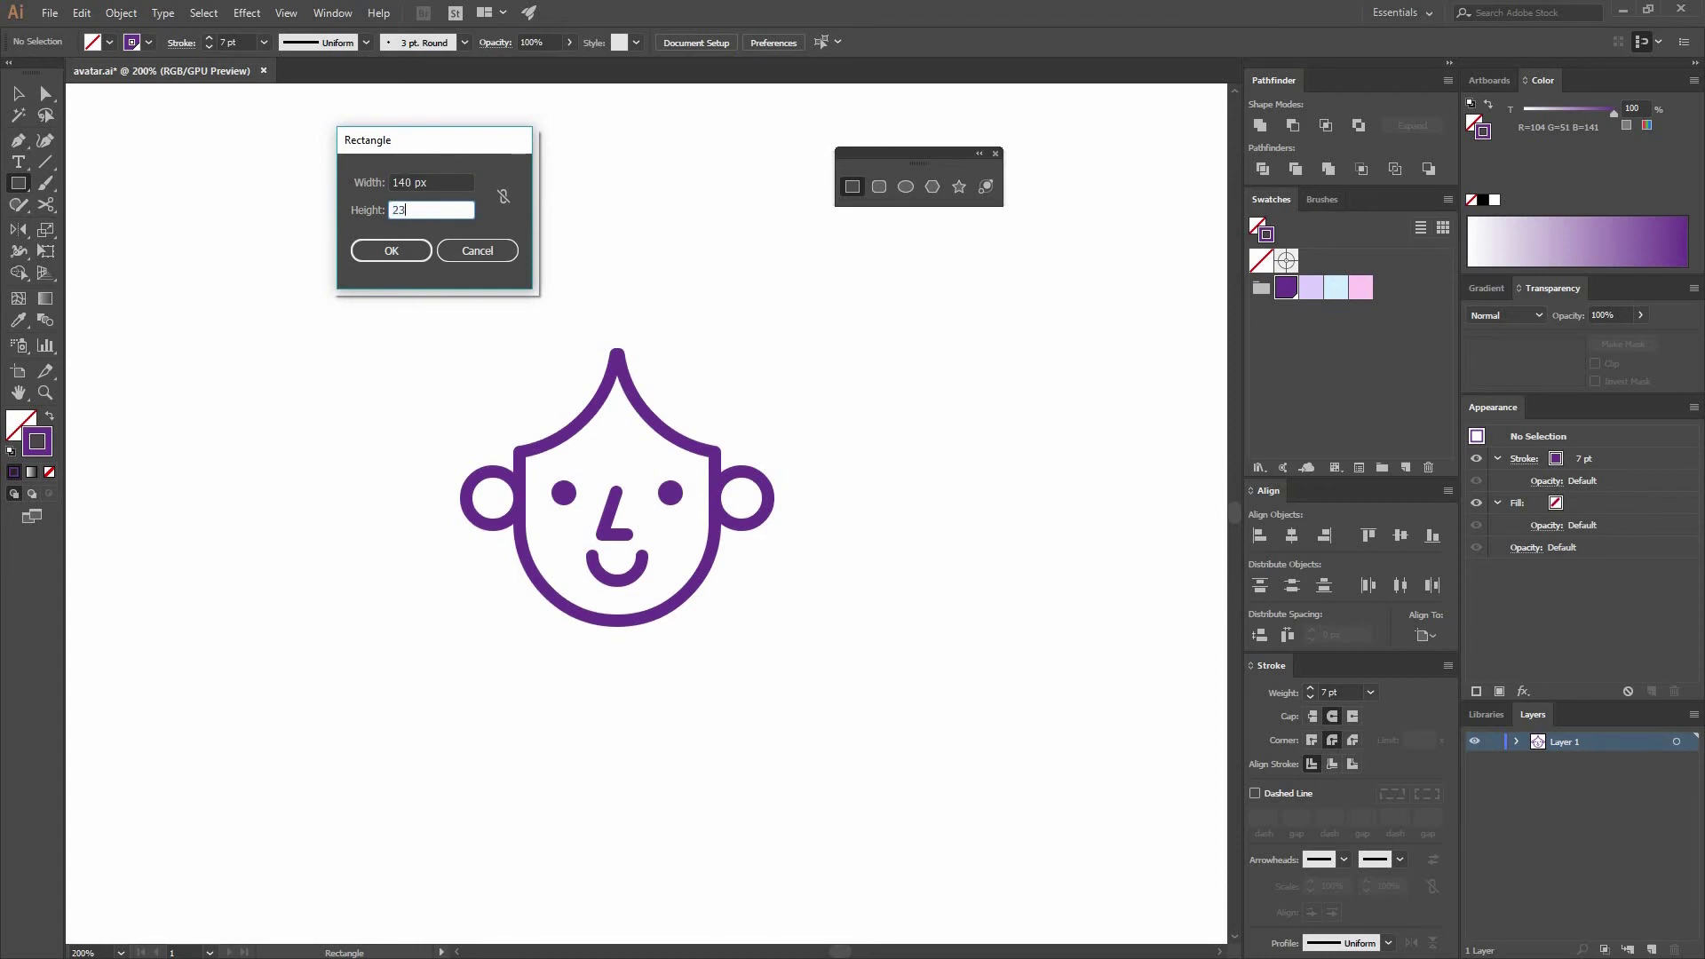
text(0)
key(Return)
Centre the hair rectangle horizontally on the head and raise it so that it extends further above the hairline's point.
key(v)
shift+click(622, 366)
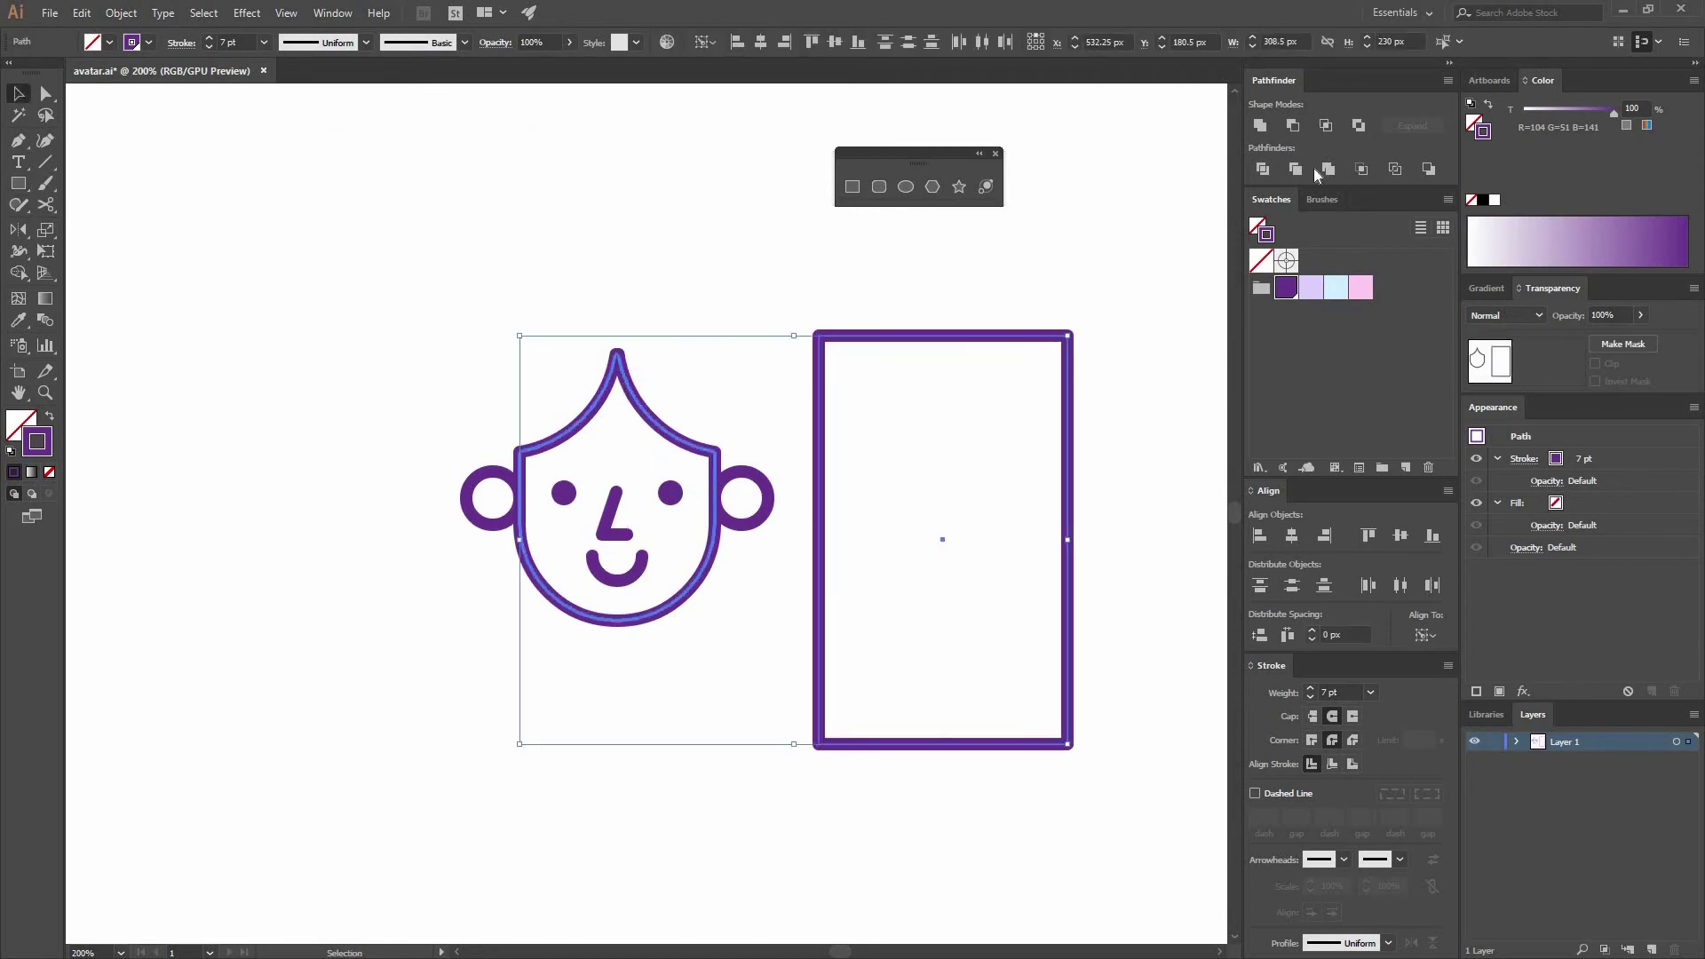
click(1292, 536)
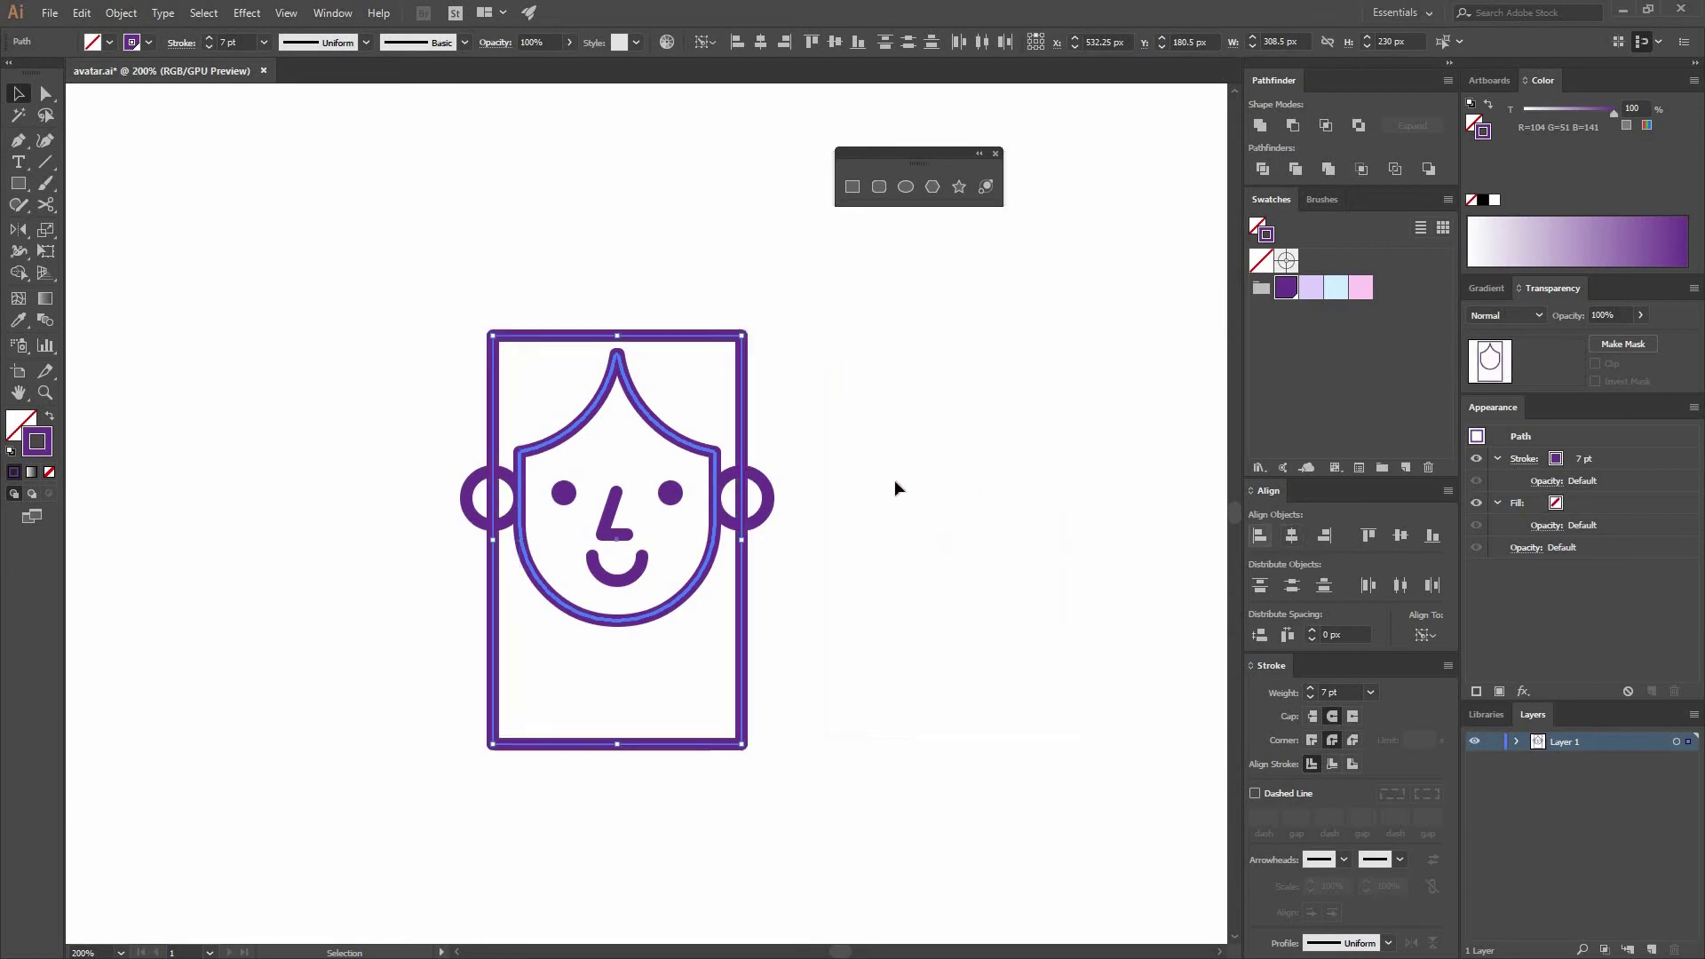
click(804, 427)
drag(742, 417, 743, 381)
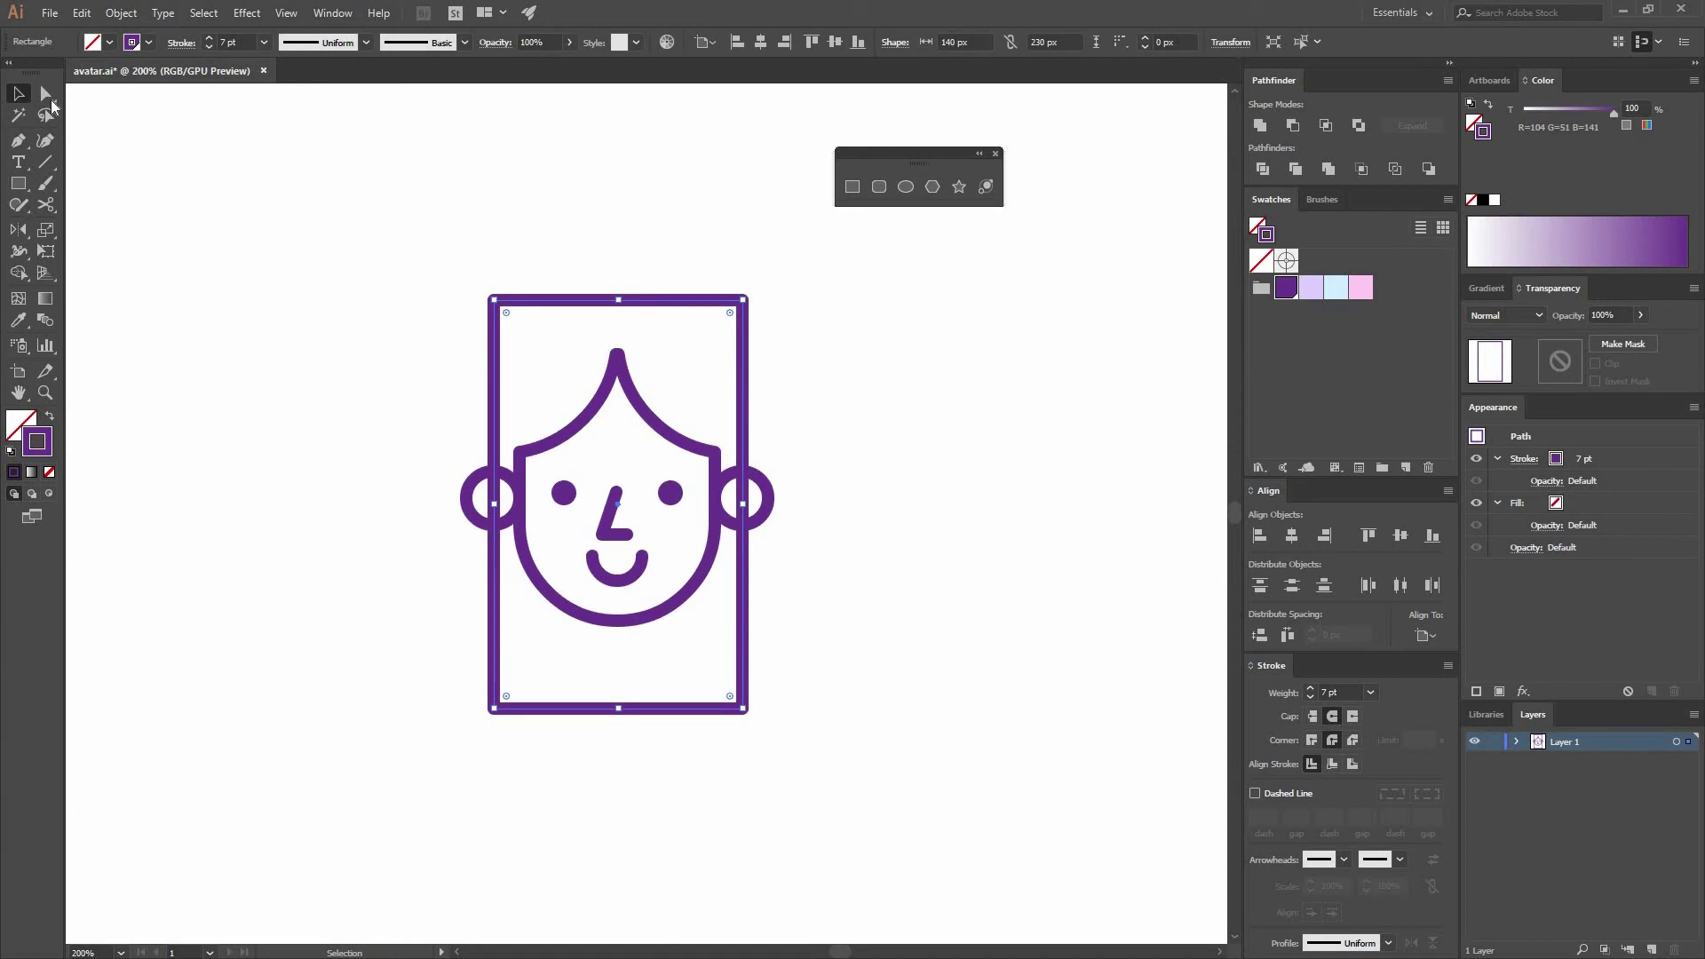
Round the two top corners of the hair rectangle to a 60 px radius.
click(46, 93)
drag(460, 268, 698, 308)
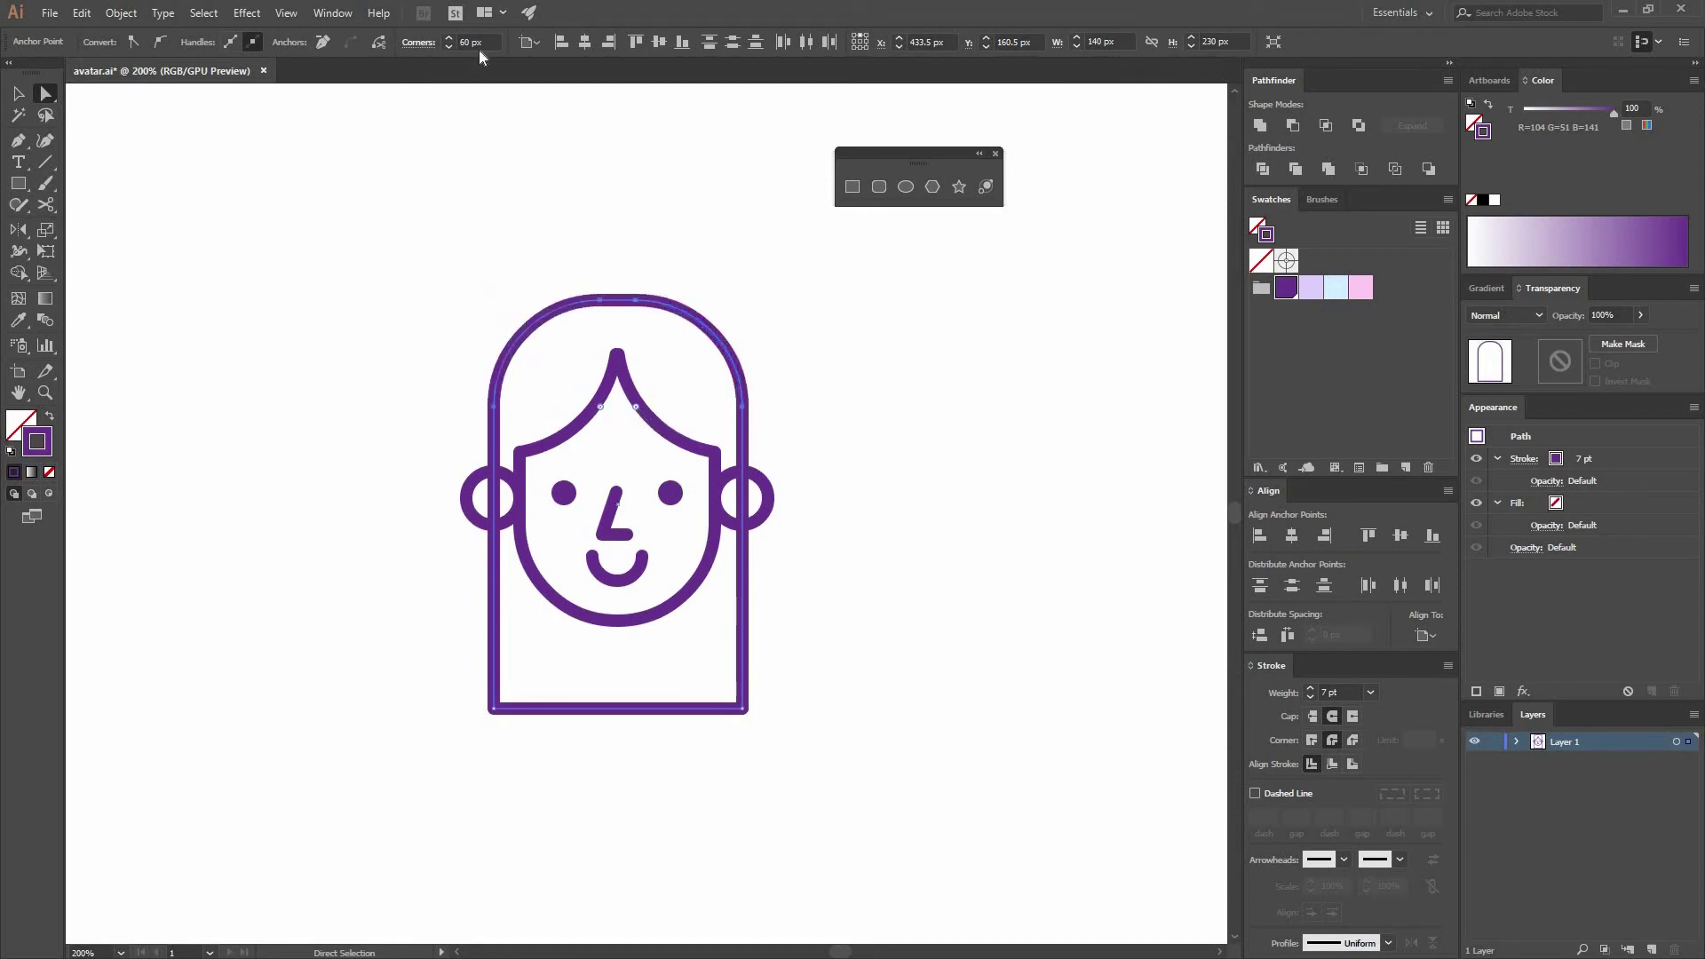
click(769, 582)
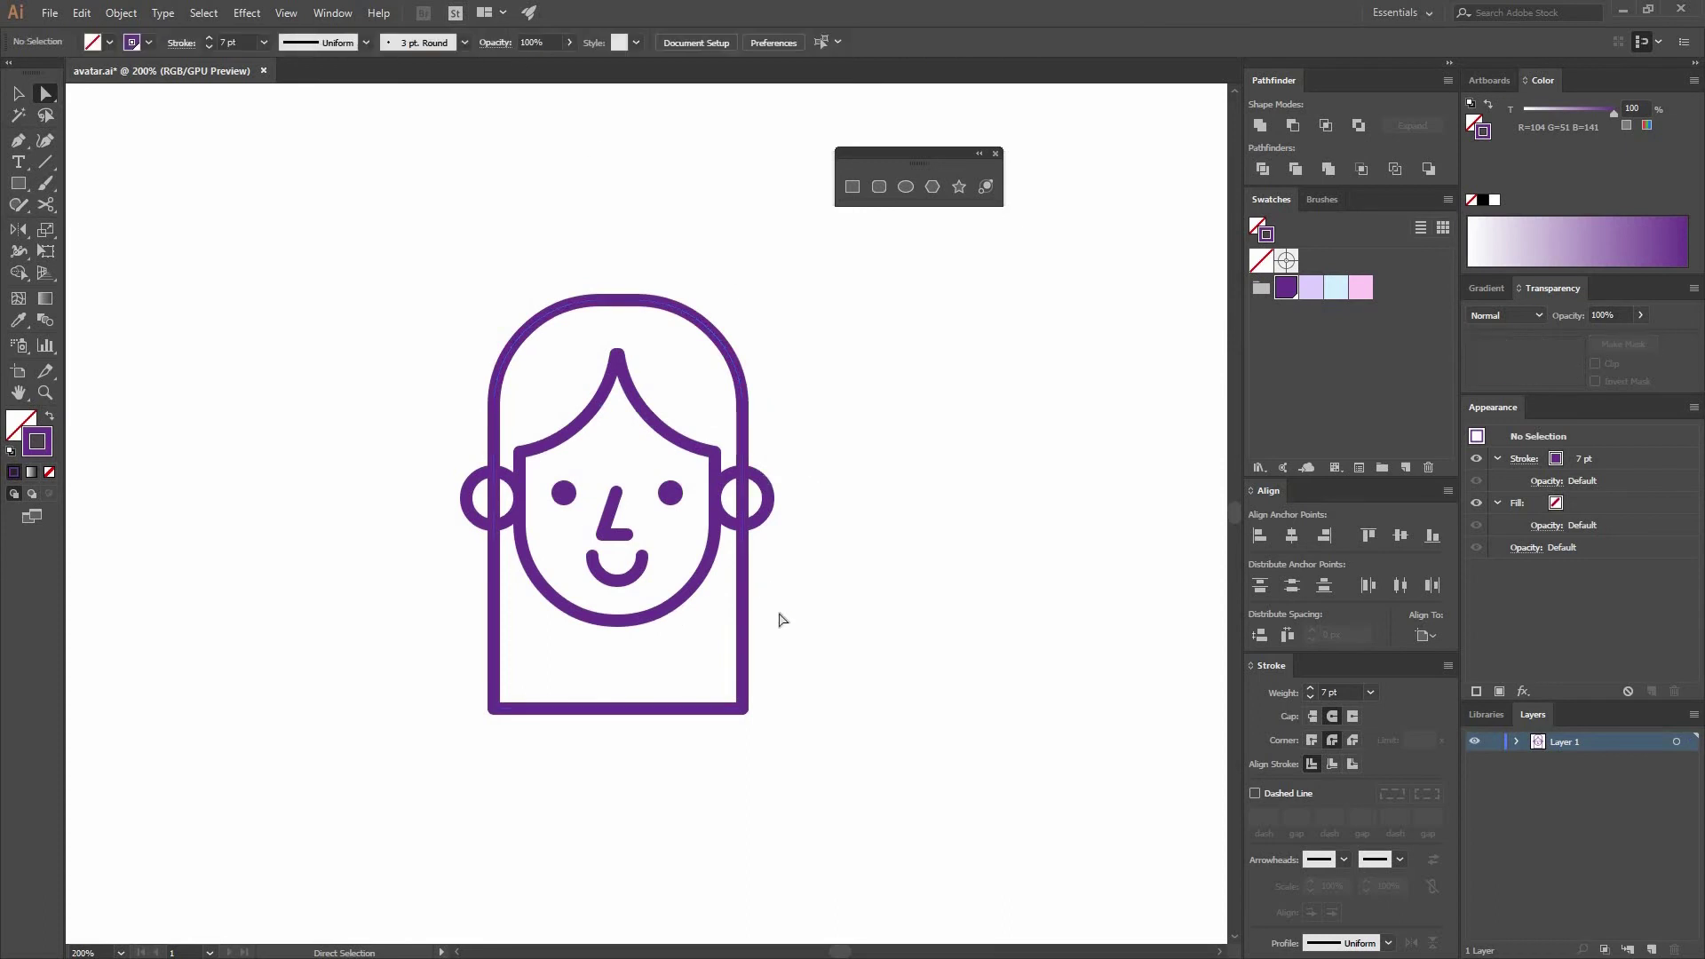
Create a 40 × 60 px rectangle beside the hair shape.
click(852, 186)
click(869, 355)
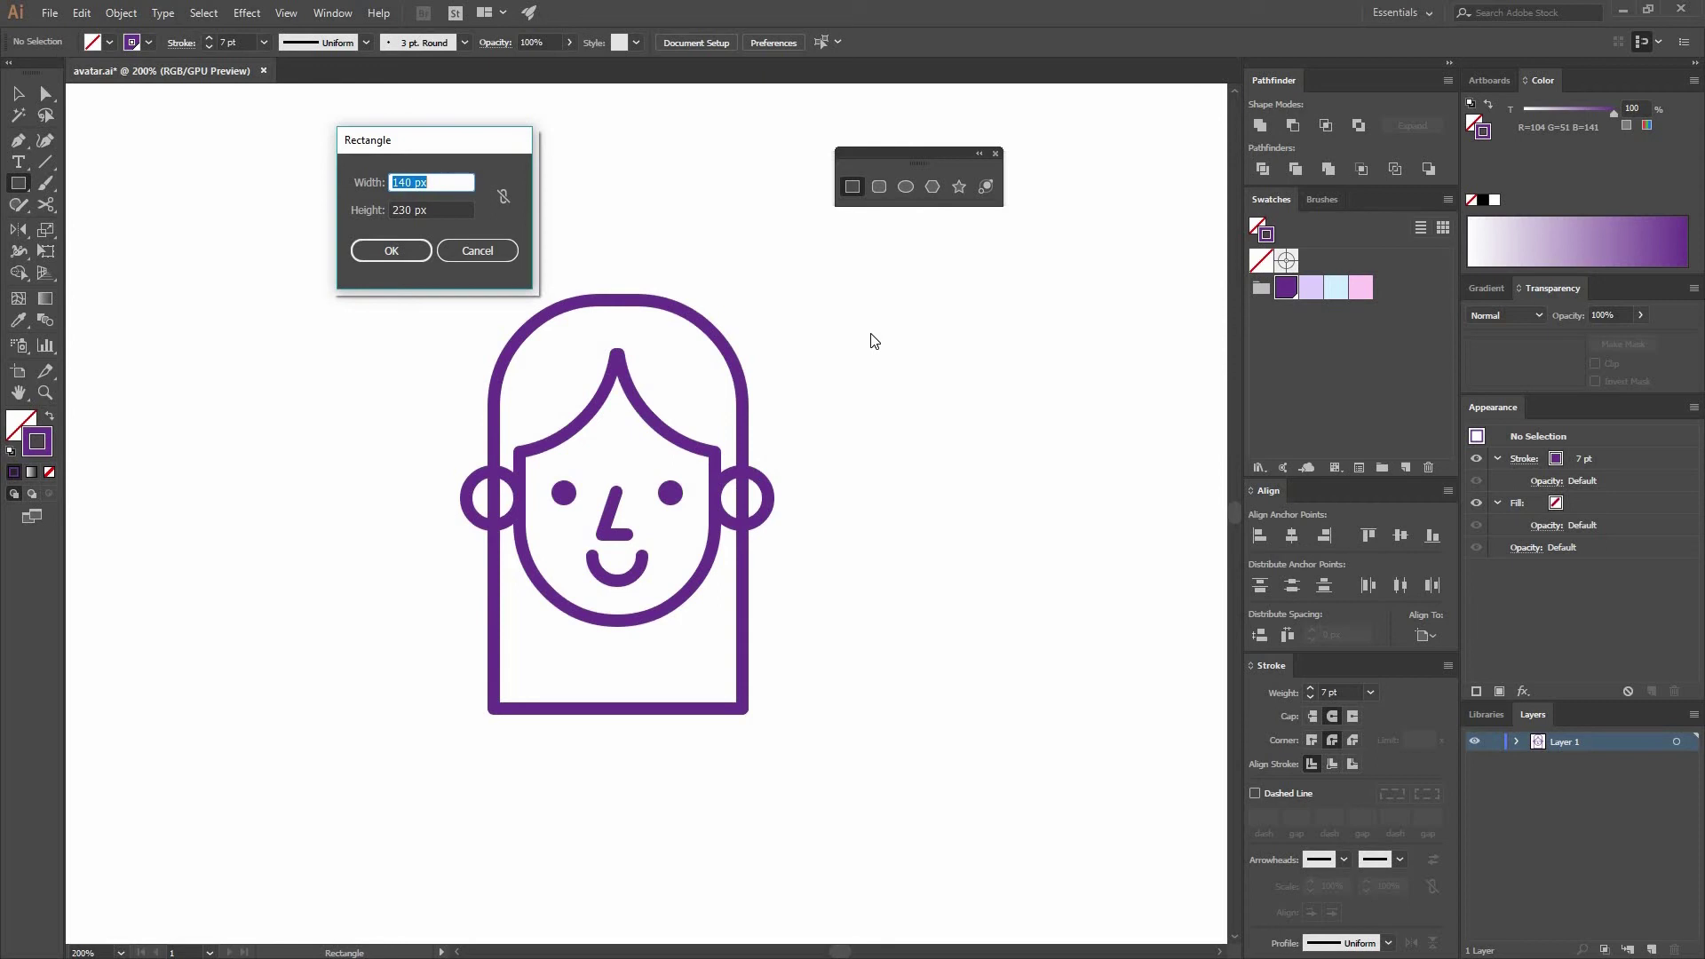
text(40)
key(Tab)
text(60)
key(Return)
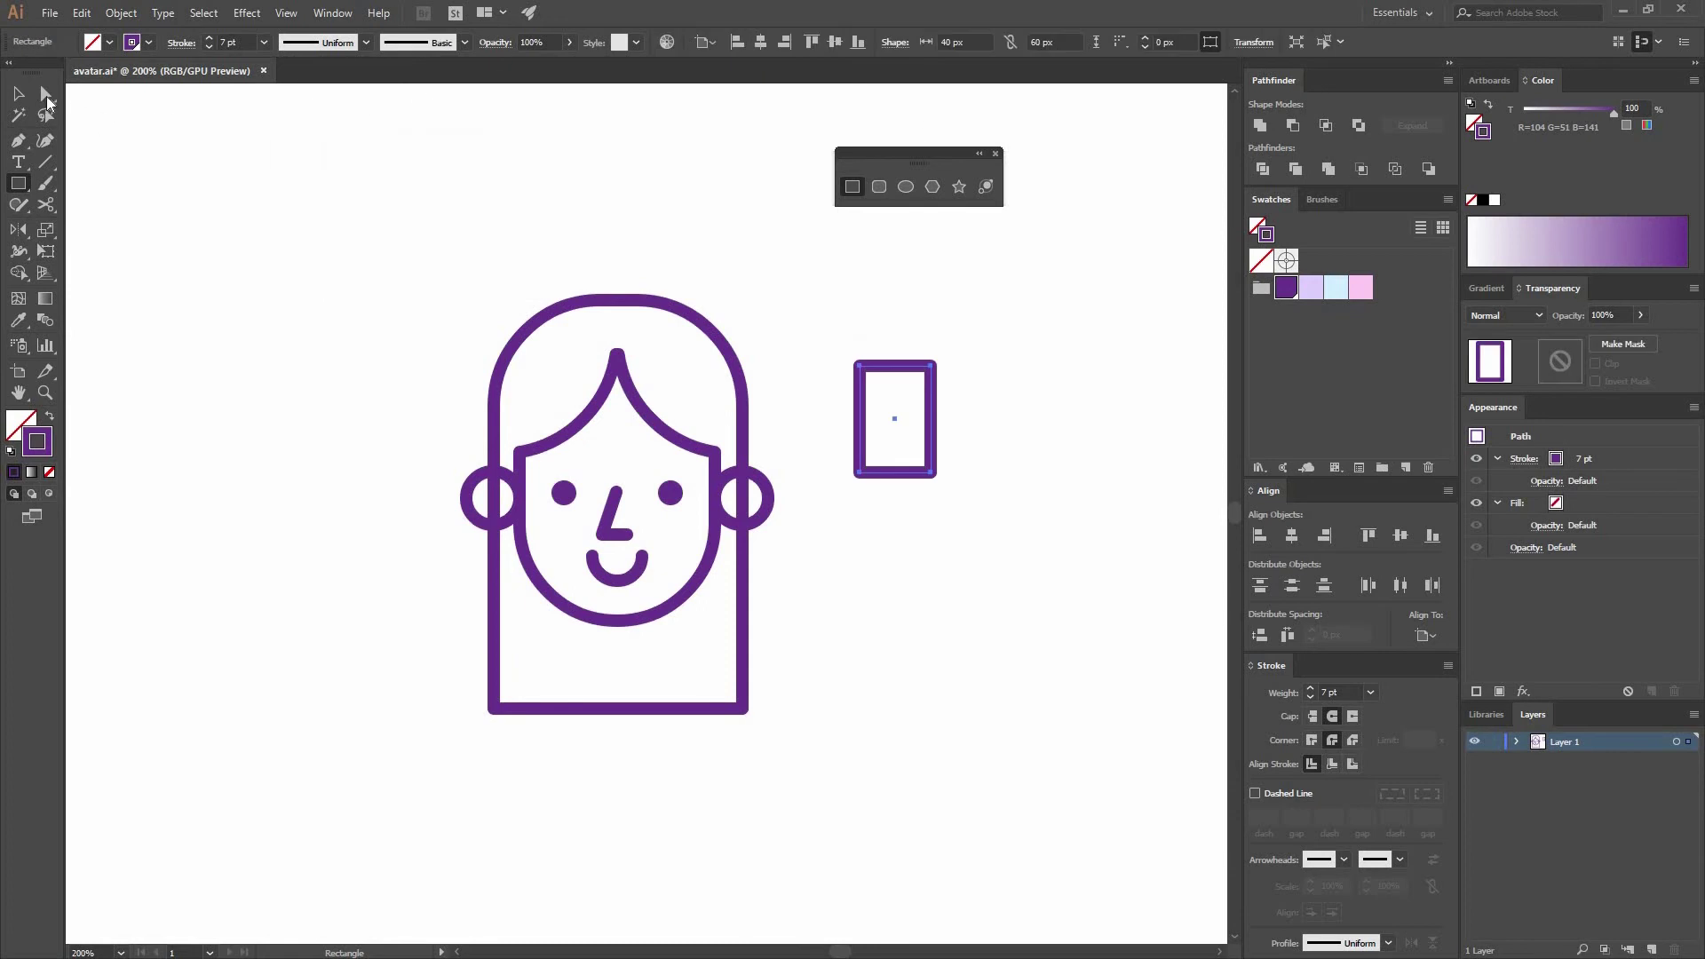
Round the two bottom corners of the small rectangle to a 20 px radius.
click(45, 94)
drag(968, 503, 893, 435)
click(18, 95)
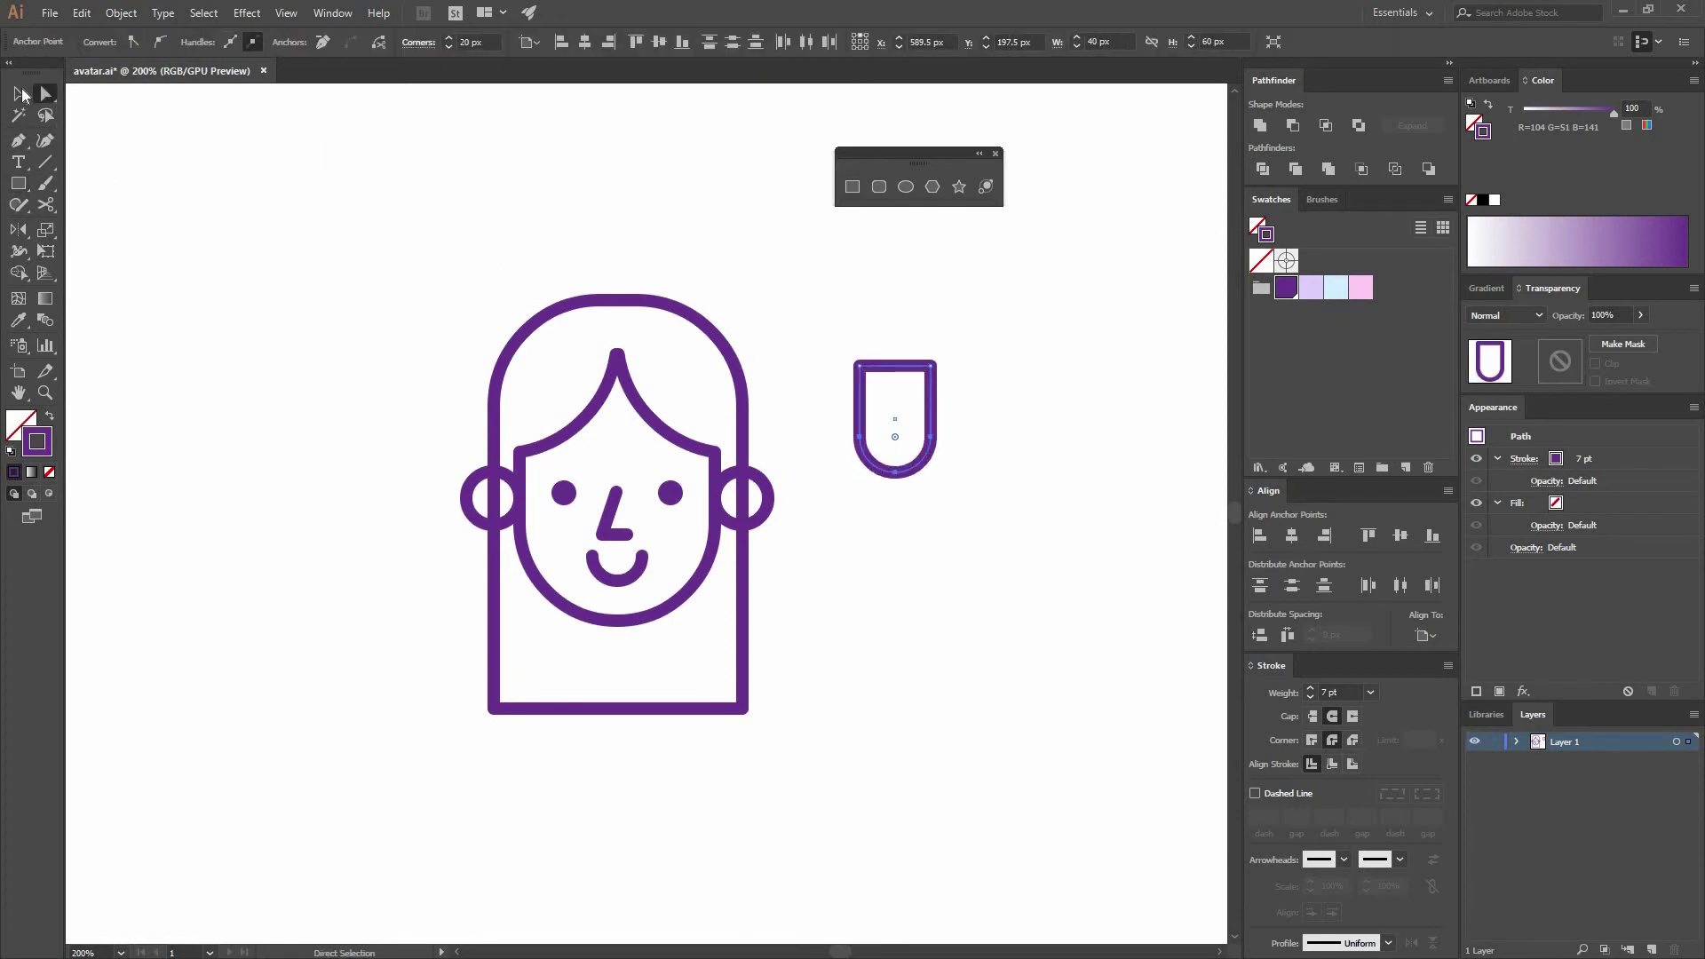
Centre the small rounded rectangle horizontally on the head and lower it so that it overlaps the chin as the neck.
shift+click(648, 420)
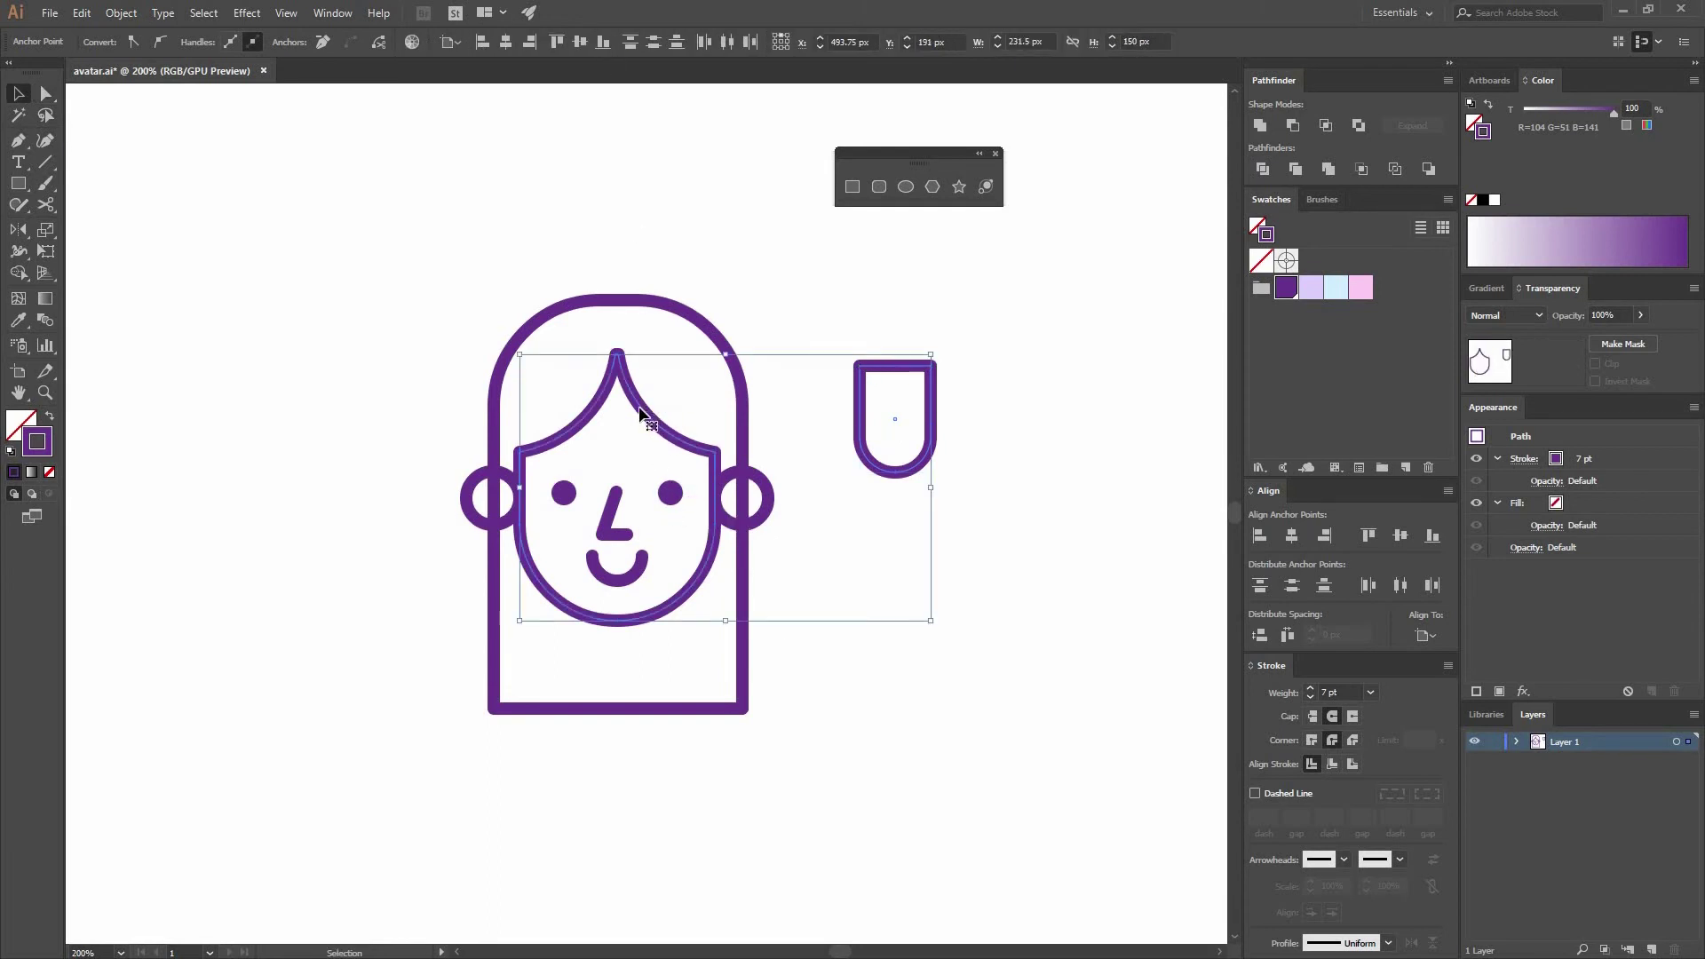
click(937, 502)
click(858, 405)
shift+click(651, 420)
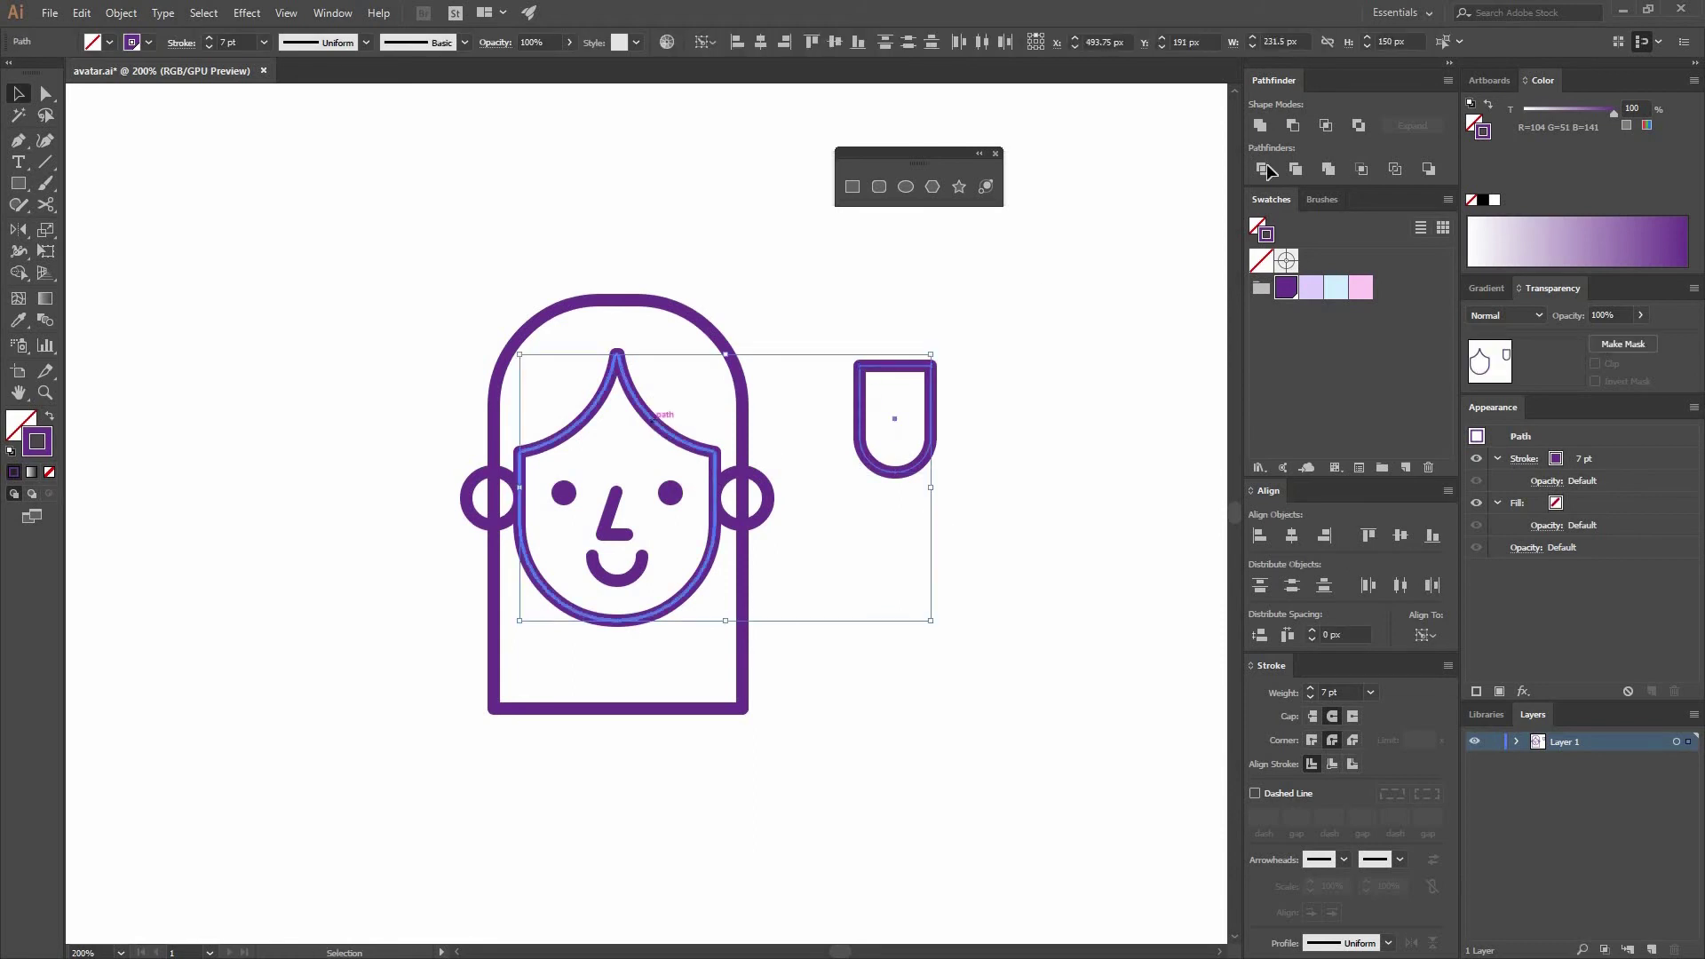
click(1291, 535)
click(657, 449)
drag(657, 448, 655, 637)
click(802, 601)
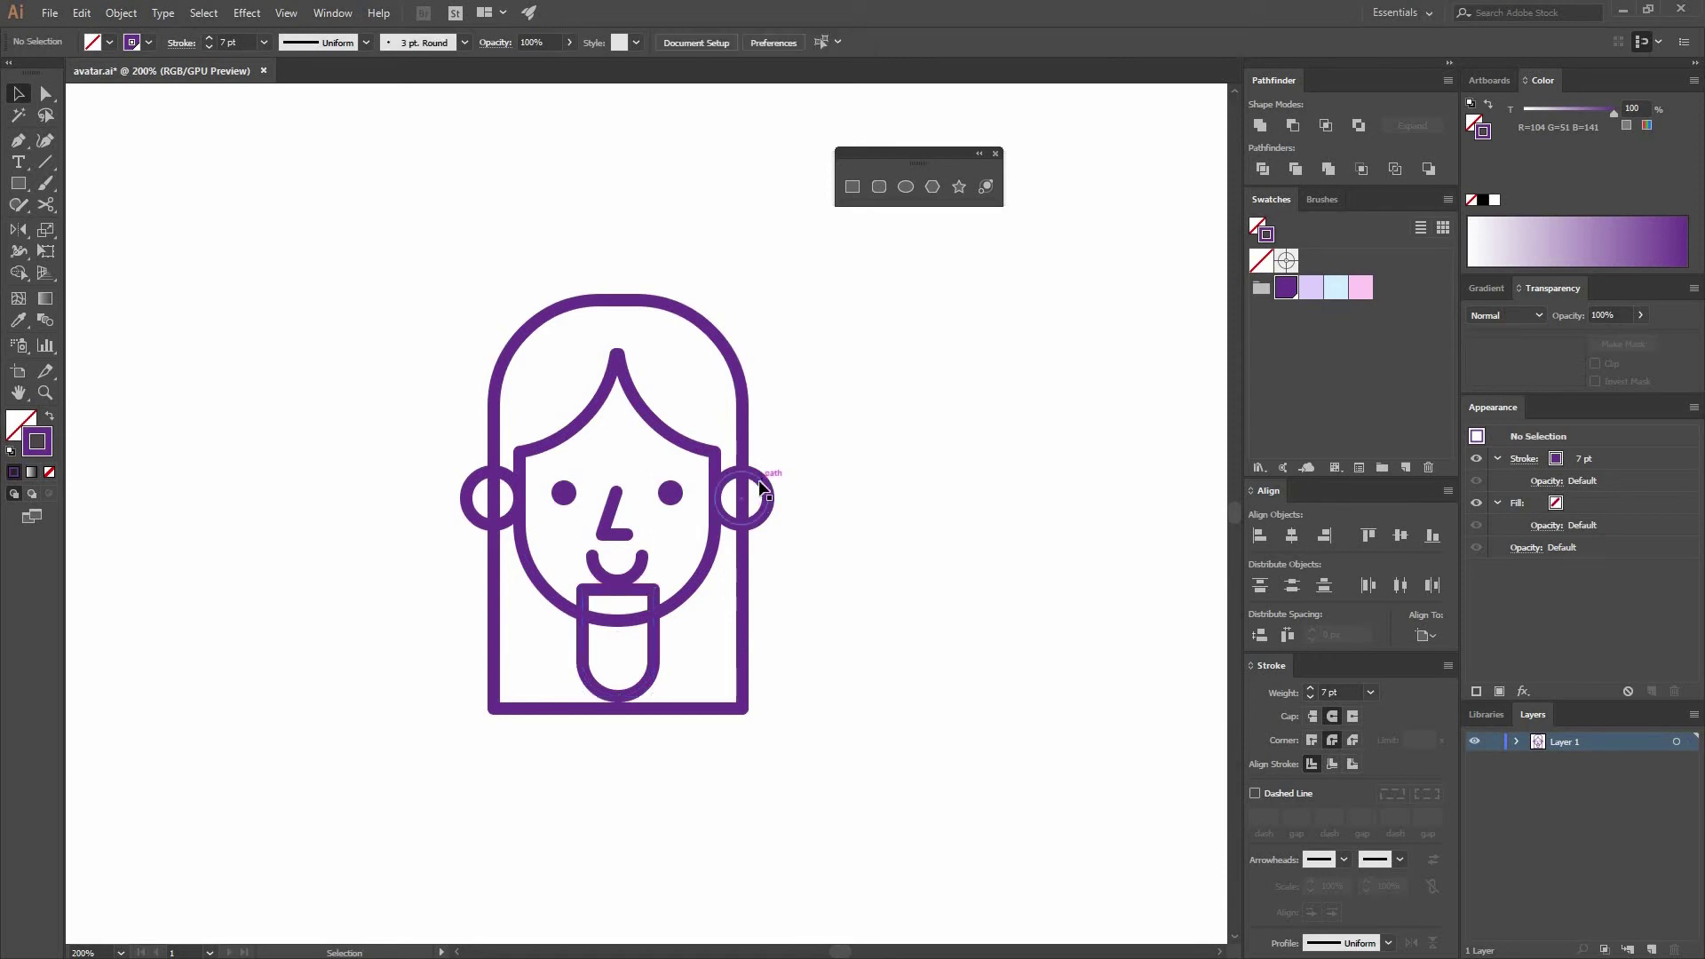
Create a 185 × 86 px rectangle beside the avatar for the body.
key(m)
click(819, 497)
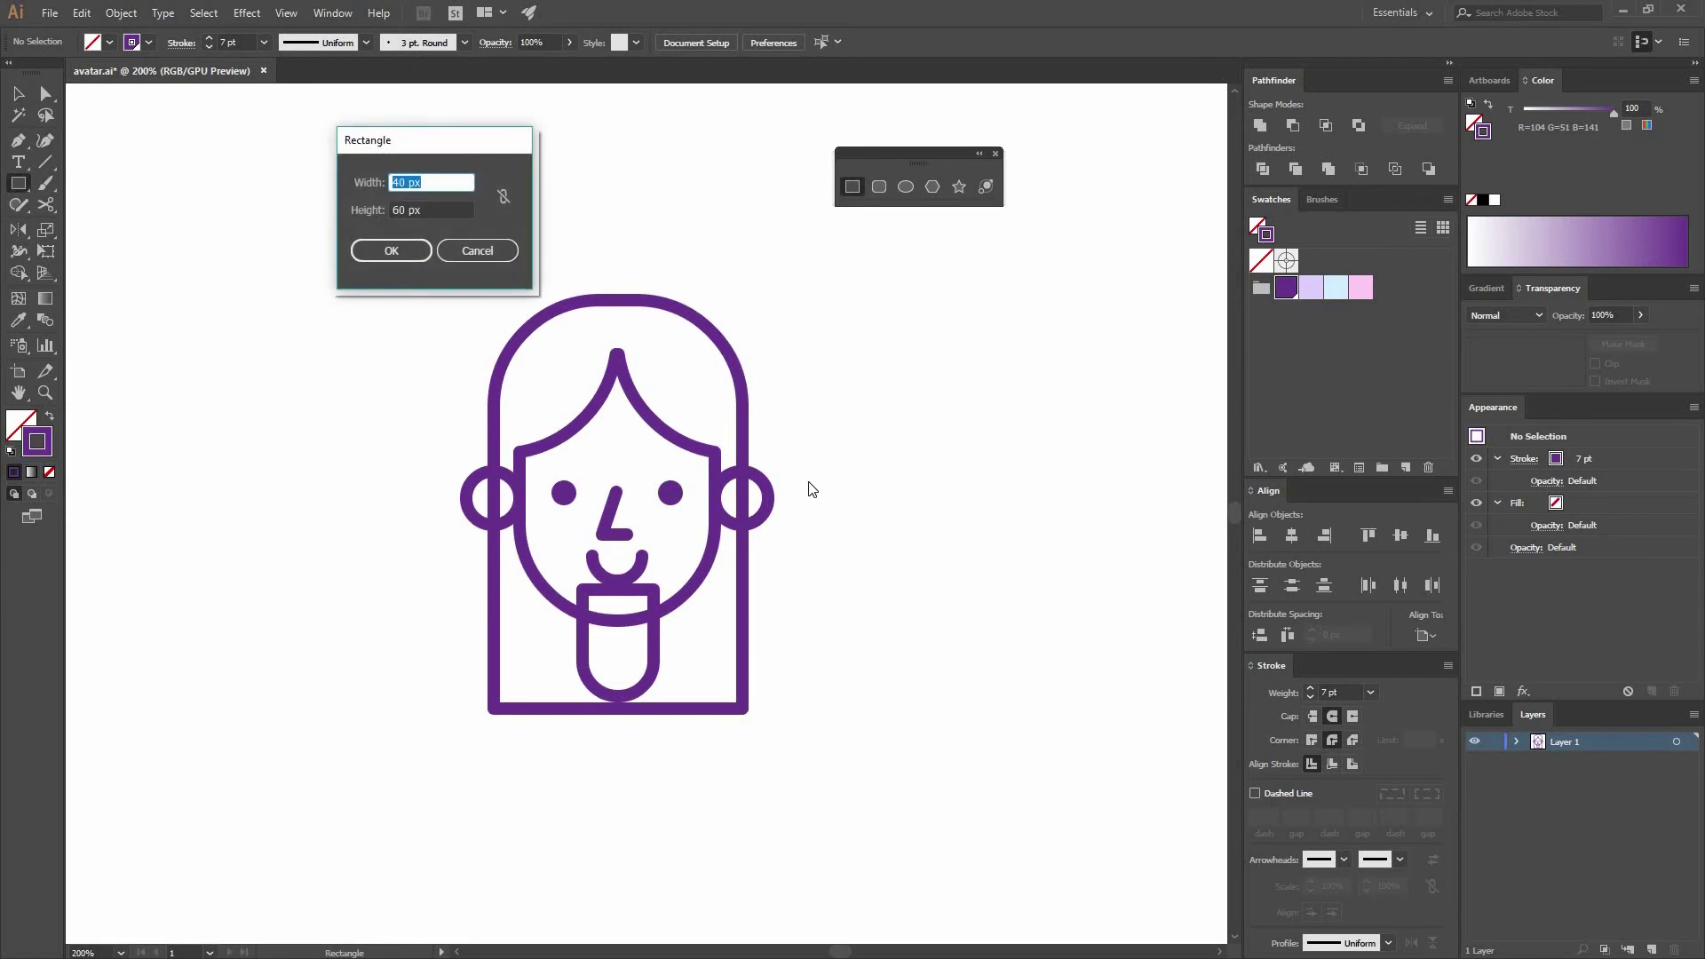
text(185)
key(Tab)
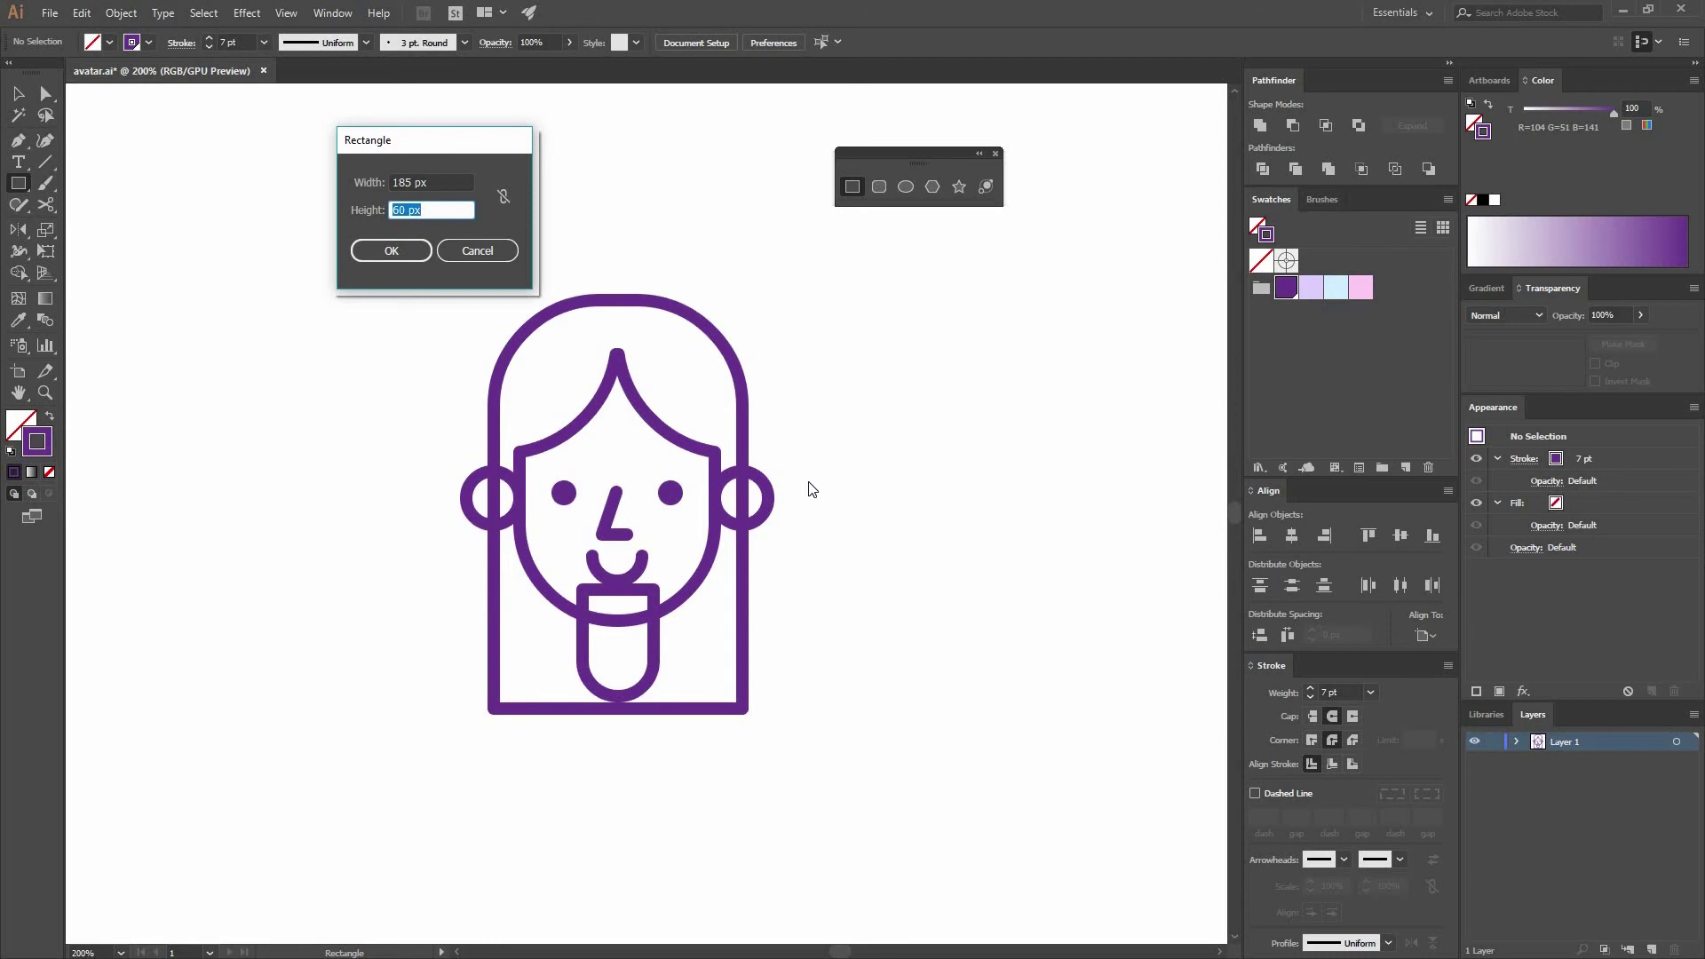
text(86)
key(Return)
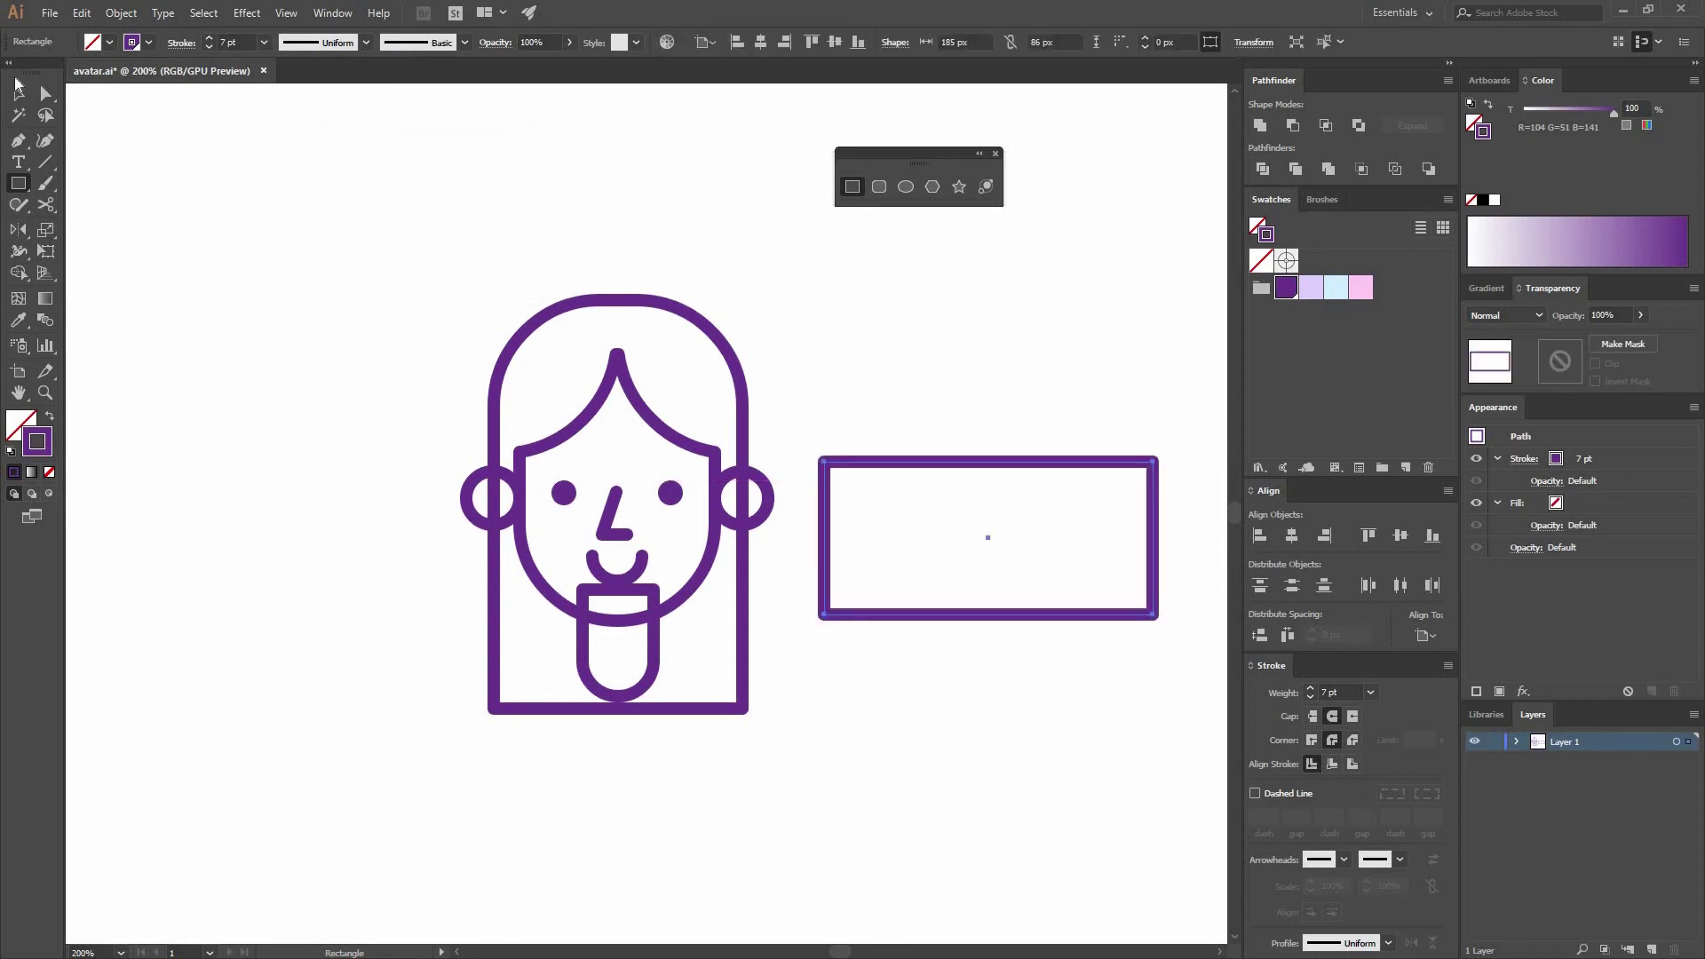
Round the two top corners of the body rectangle to a 70 px radius.
click(41, 95)
drag(791, 429, 855, 485)
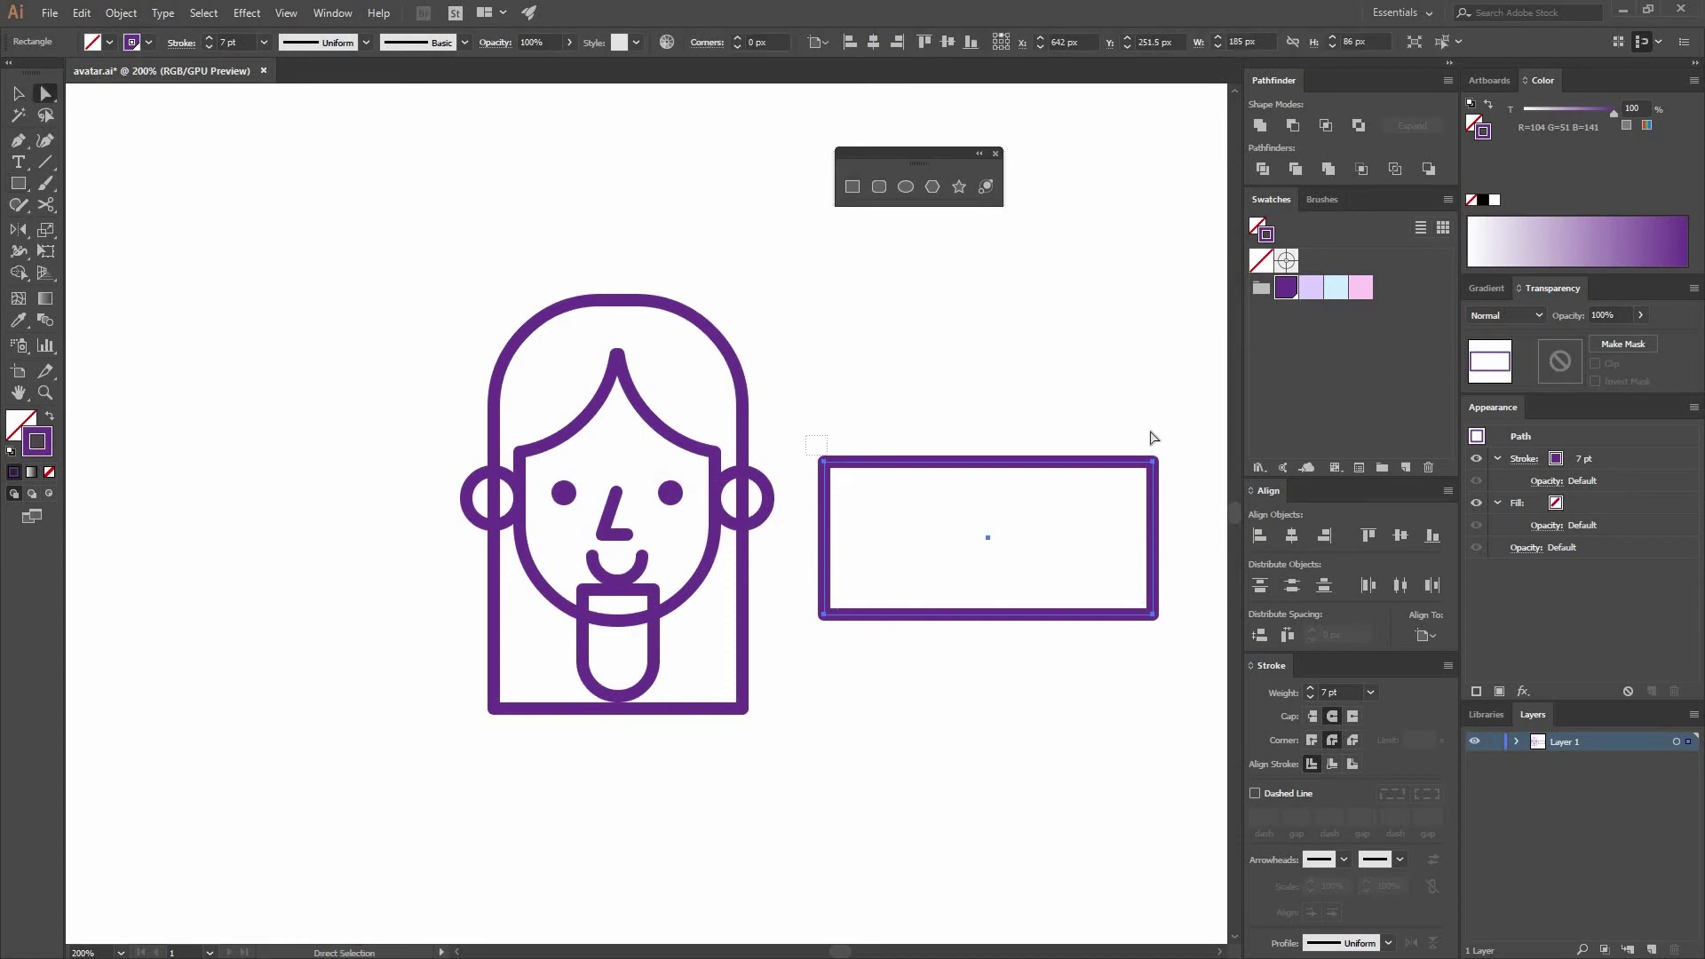
shift+drag(1129, 418, 1169, 487)
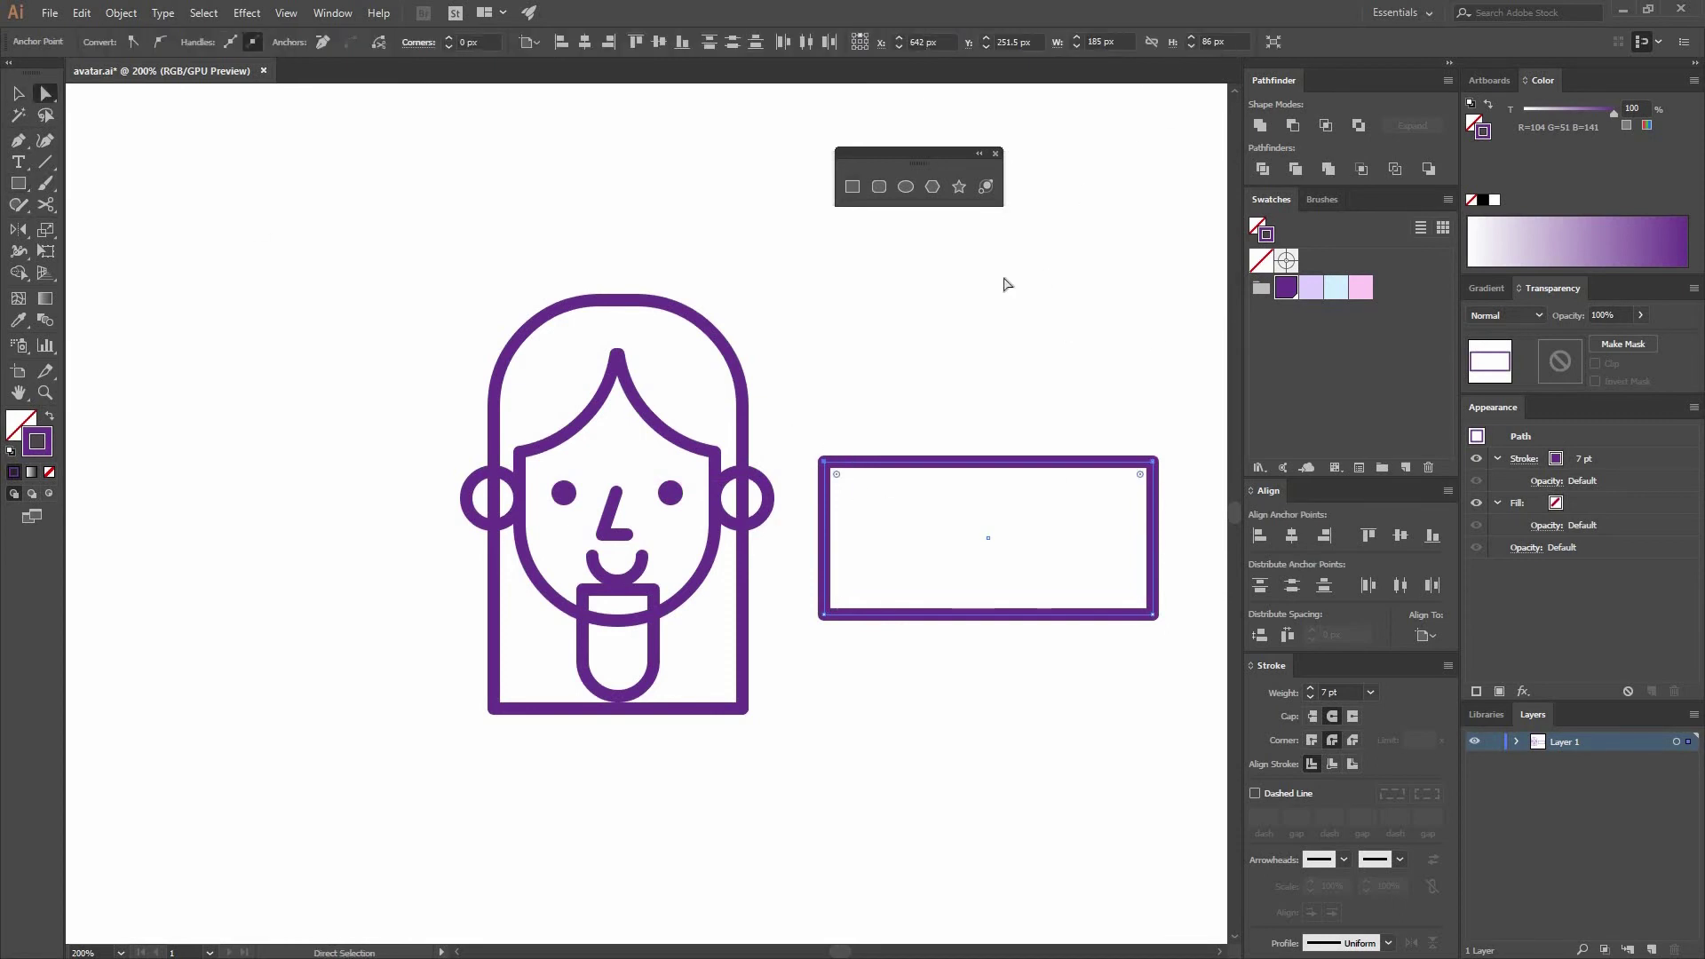
click(468, 42)
text(70)
key(Return)
Move the body shape under the head so that it overlaps the lower neck, and centre it horizontally with the neck.
click(29, 95)
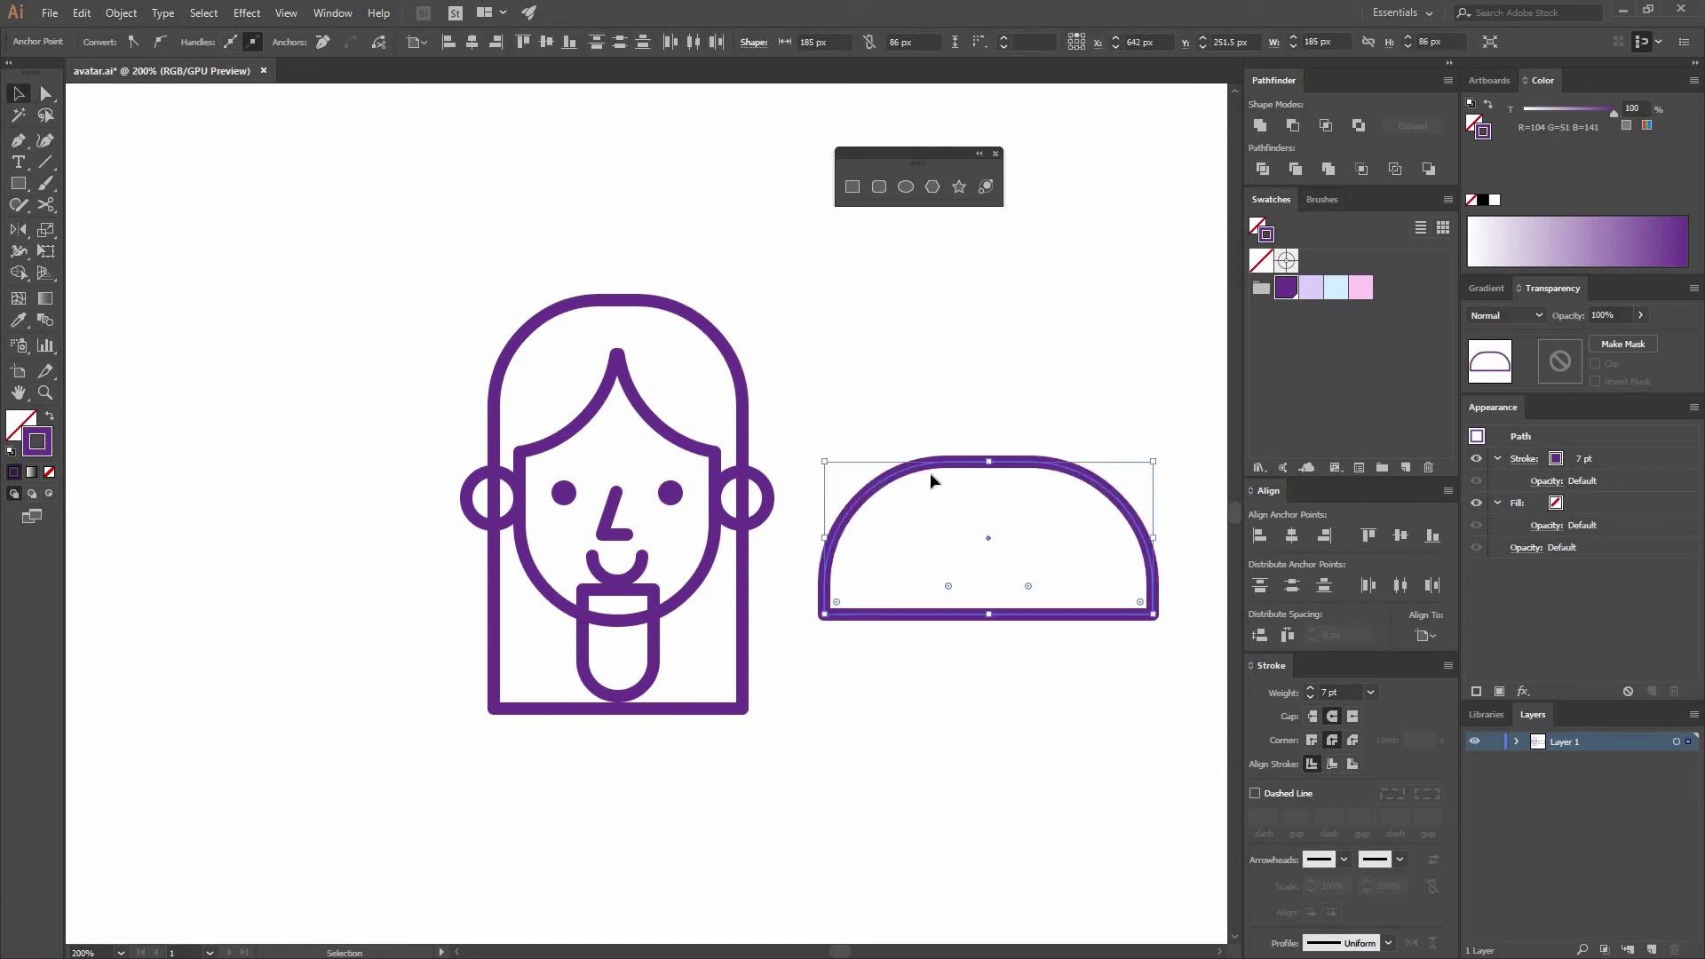
click(1054, 471)
mouse_move(1043, 463)
mouse_down()
mouse_move(705, 686)
mouse_move(667, 662)
mouse_up()
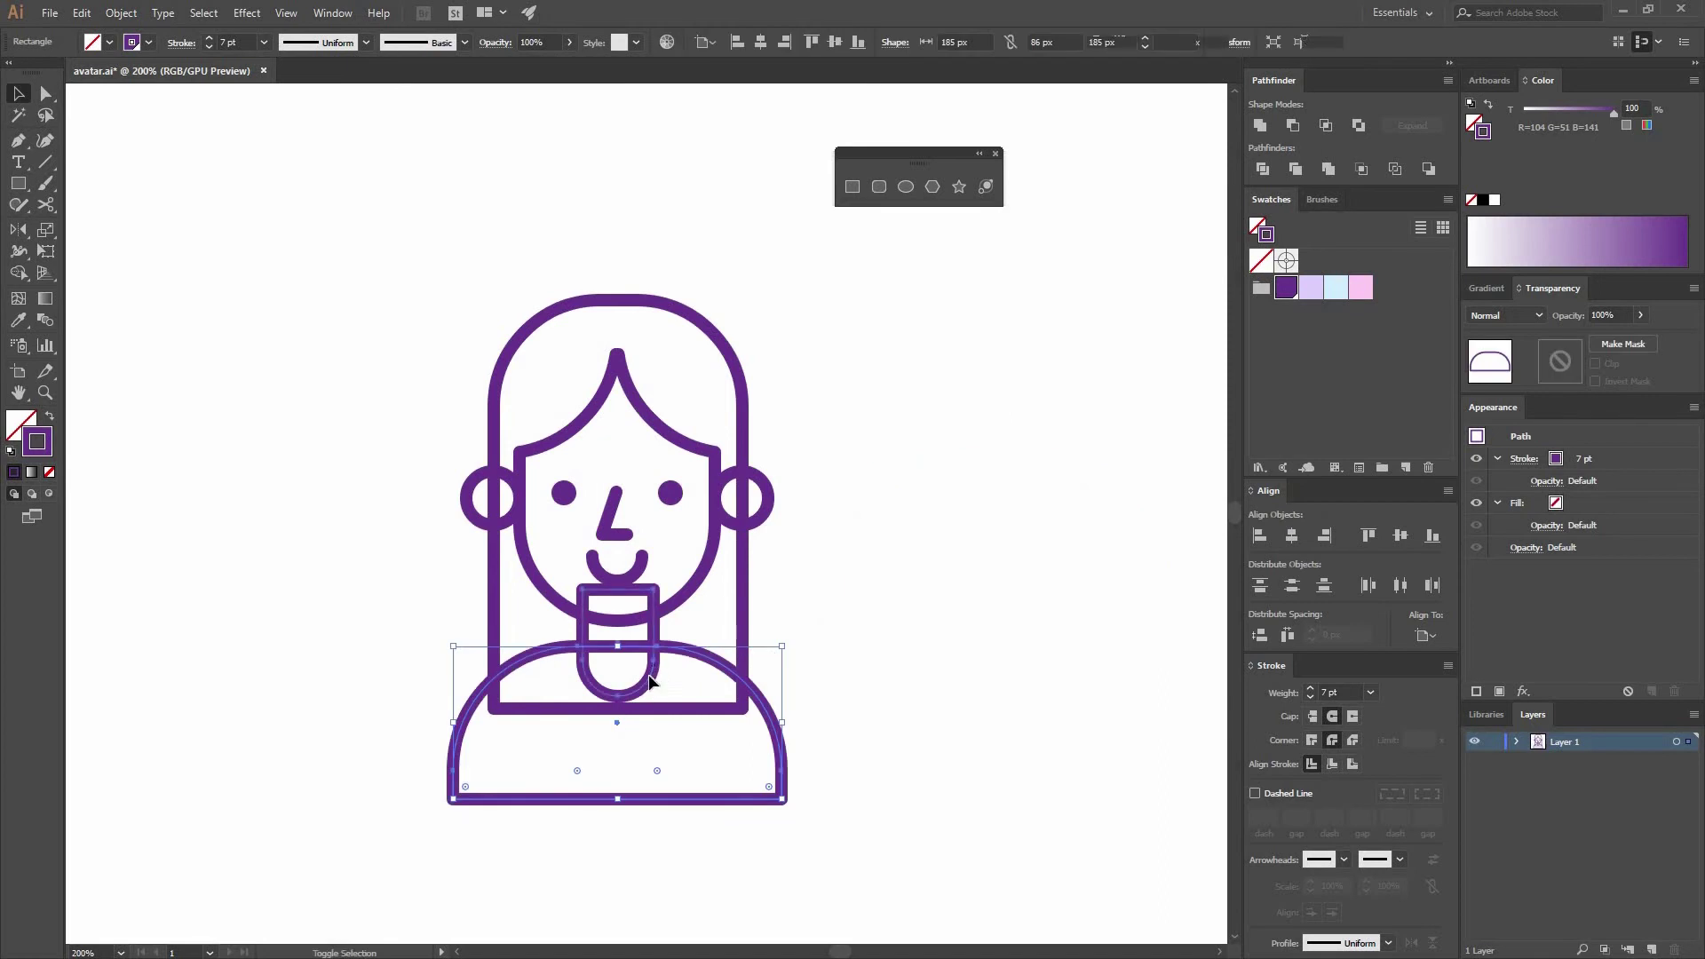
shift+click(650, 682)
click(1292, 536)
click(771, 704)
drag(766, 705, 842, 650)
click(842, 525)
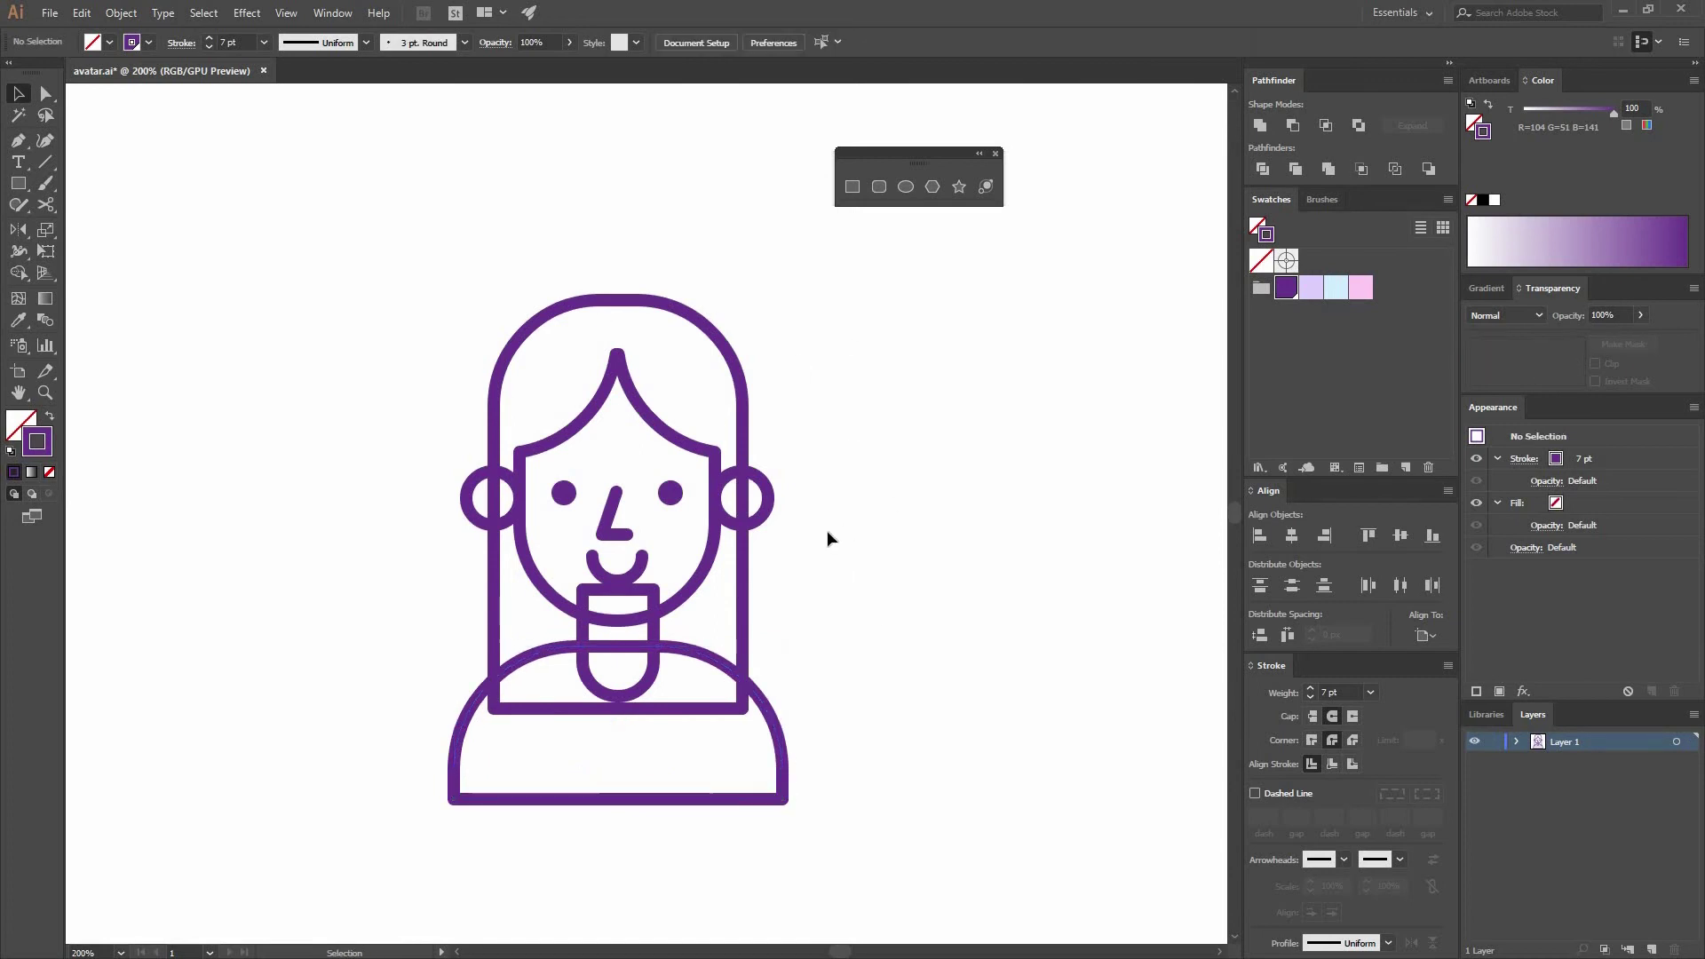
Try a 10 px line segment at a 0° angle beside the avatar.
key(ctrl+minus)
key(ctrl+minus)
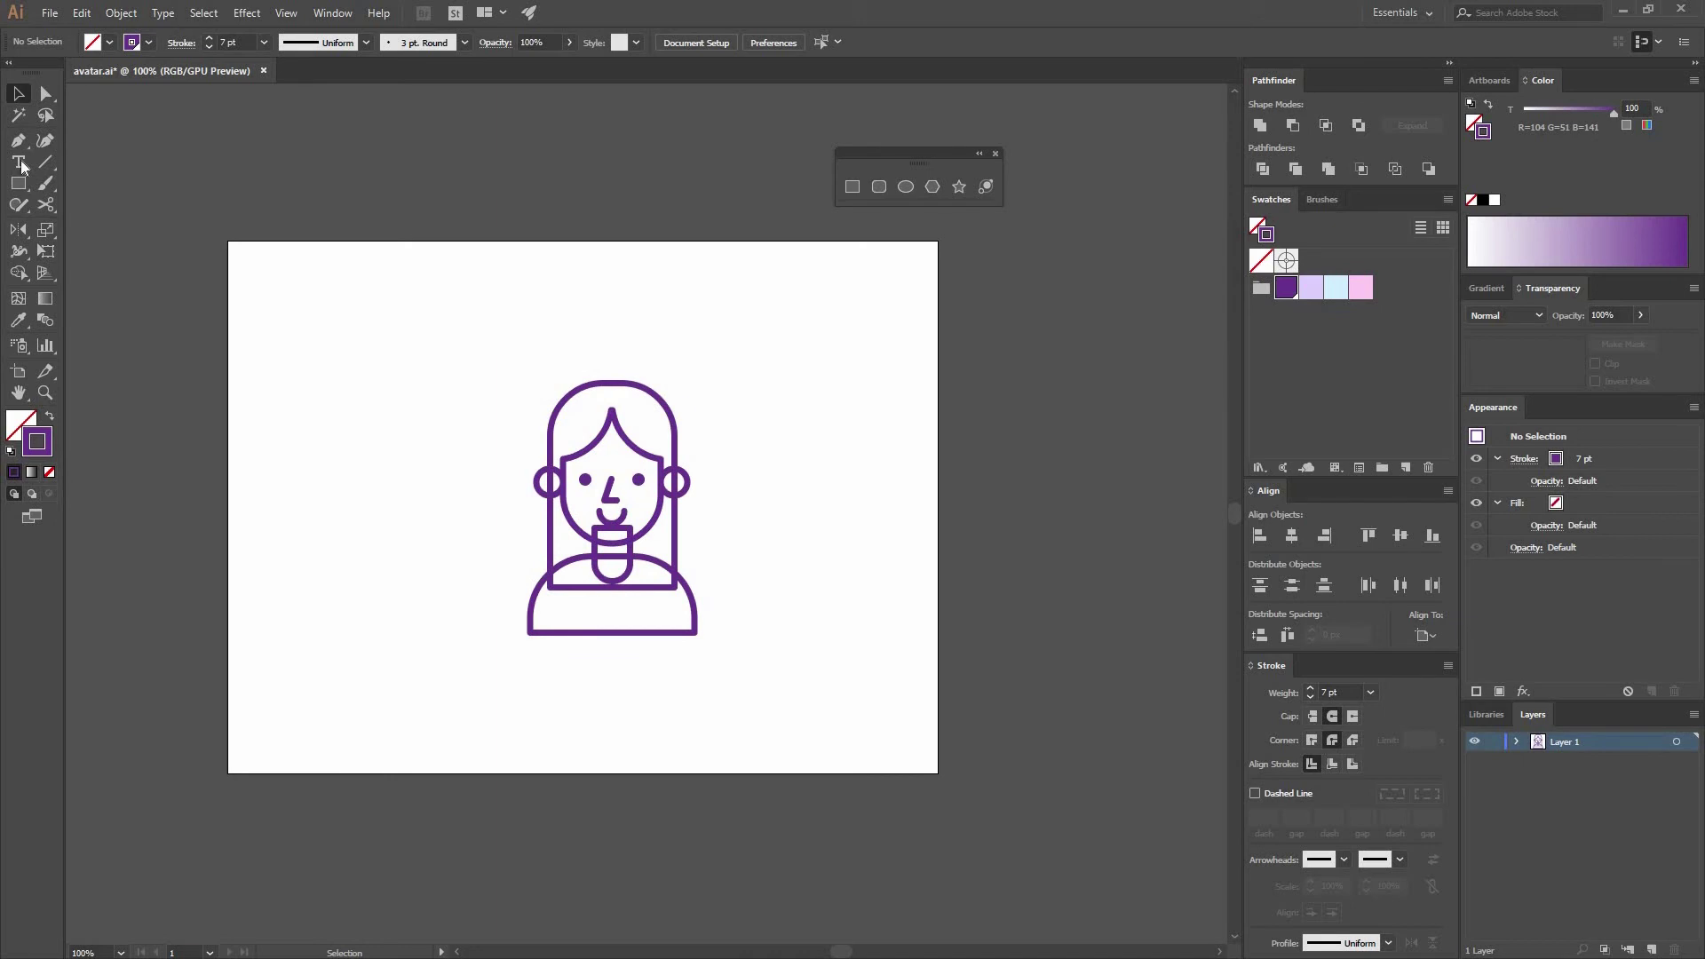
click(45, 163)
click(727, 428)
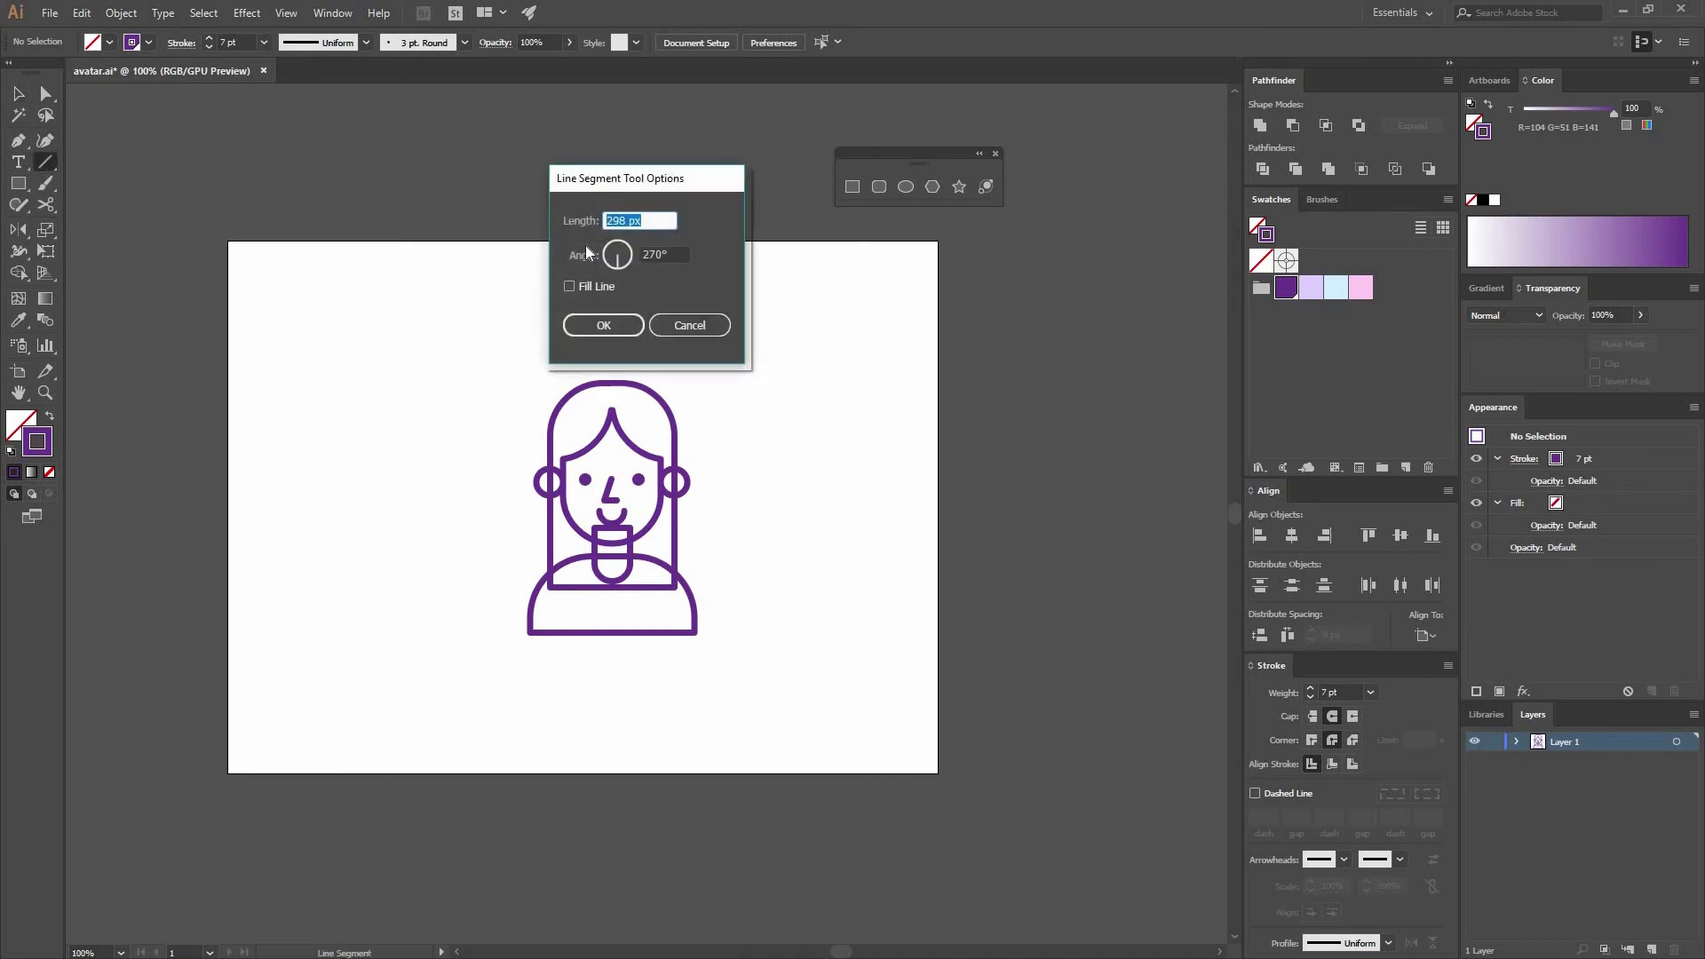
key(Tab)
text(0)
key(Tab)
text(10)
key(Return)
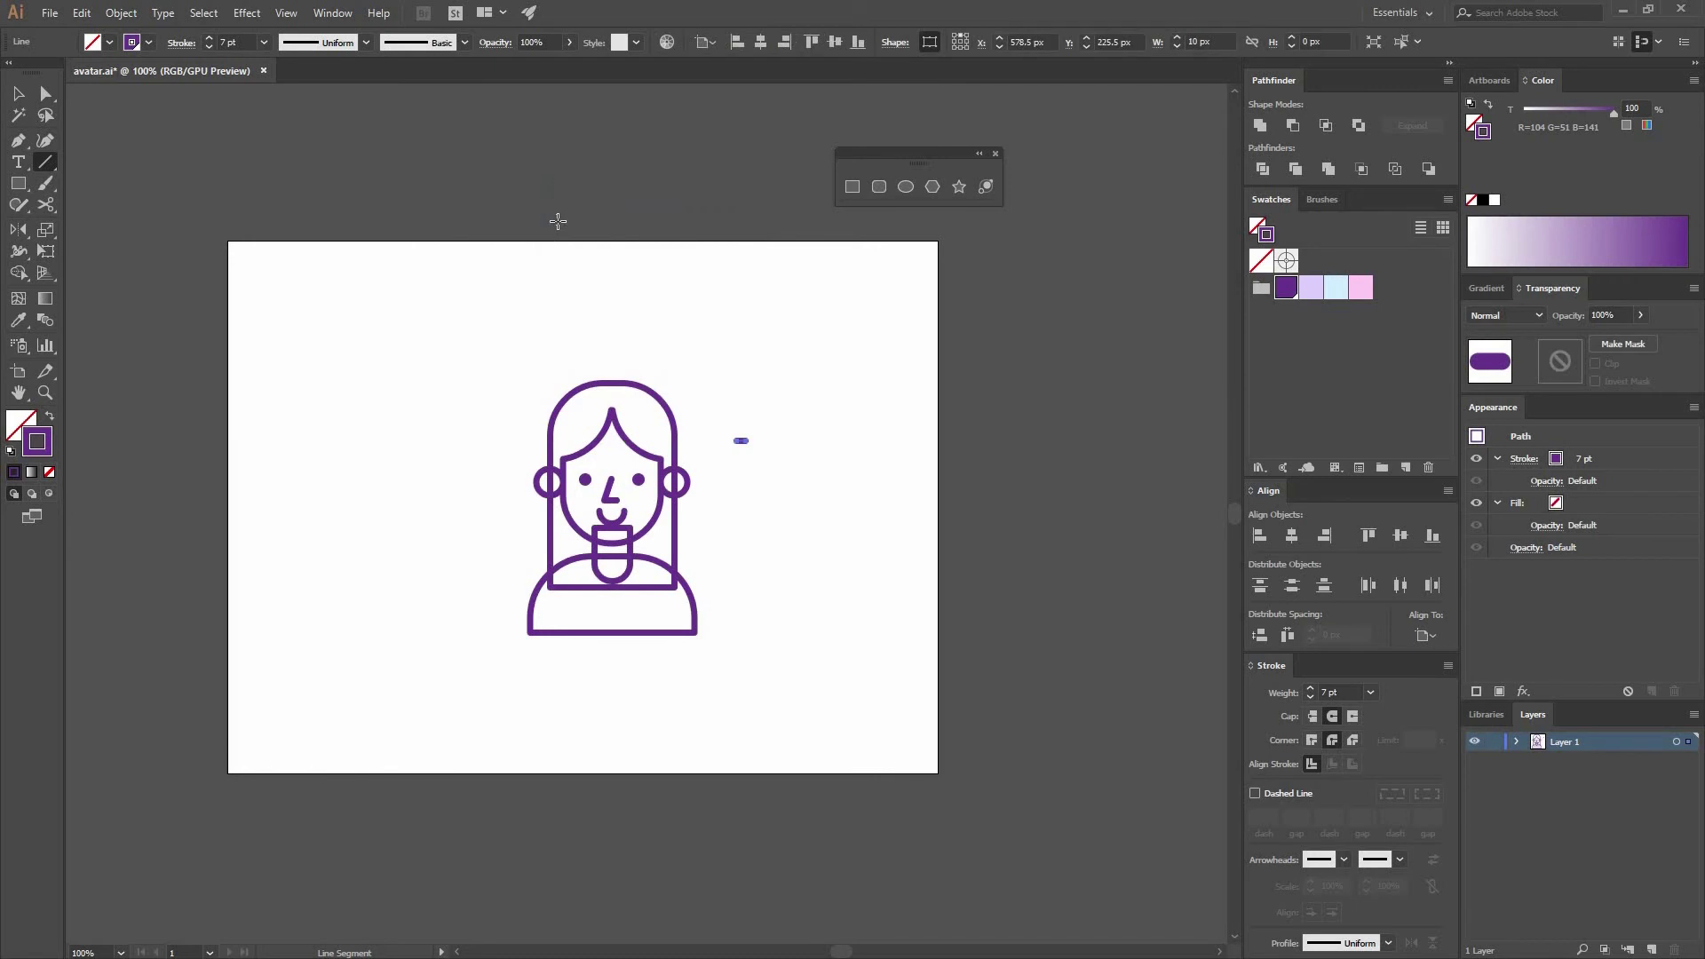
key(Delete)
Create a horizontal 20 px line segment beside the avatar.
click(784, 430)
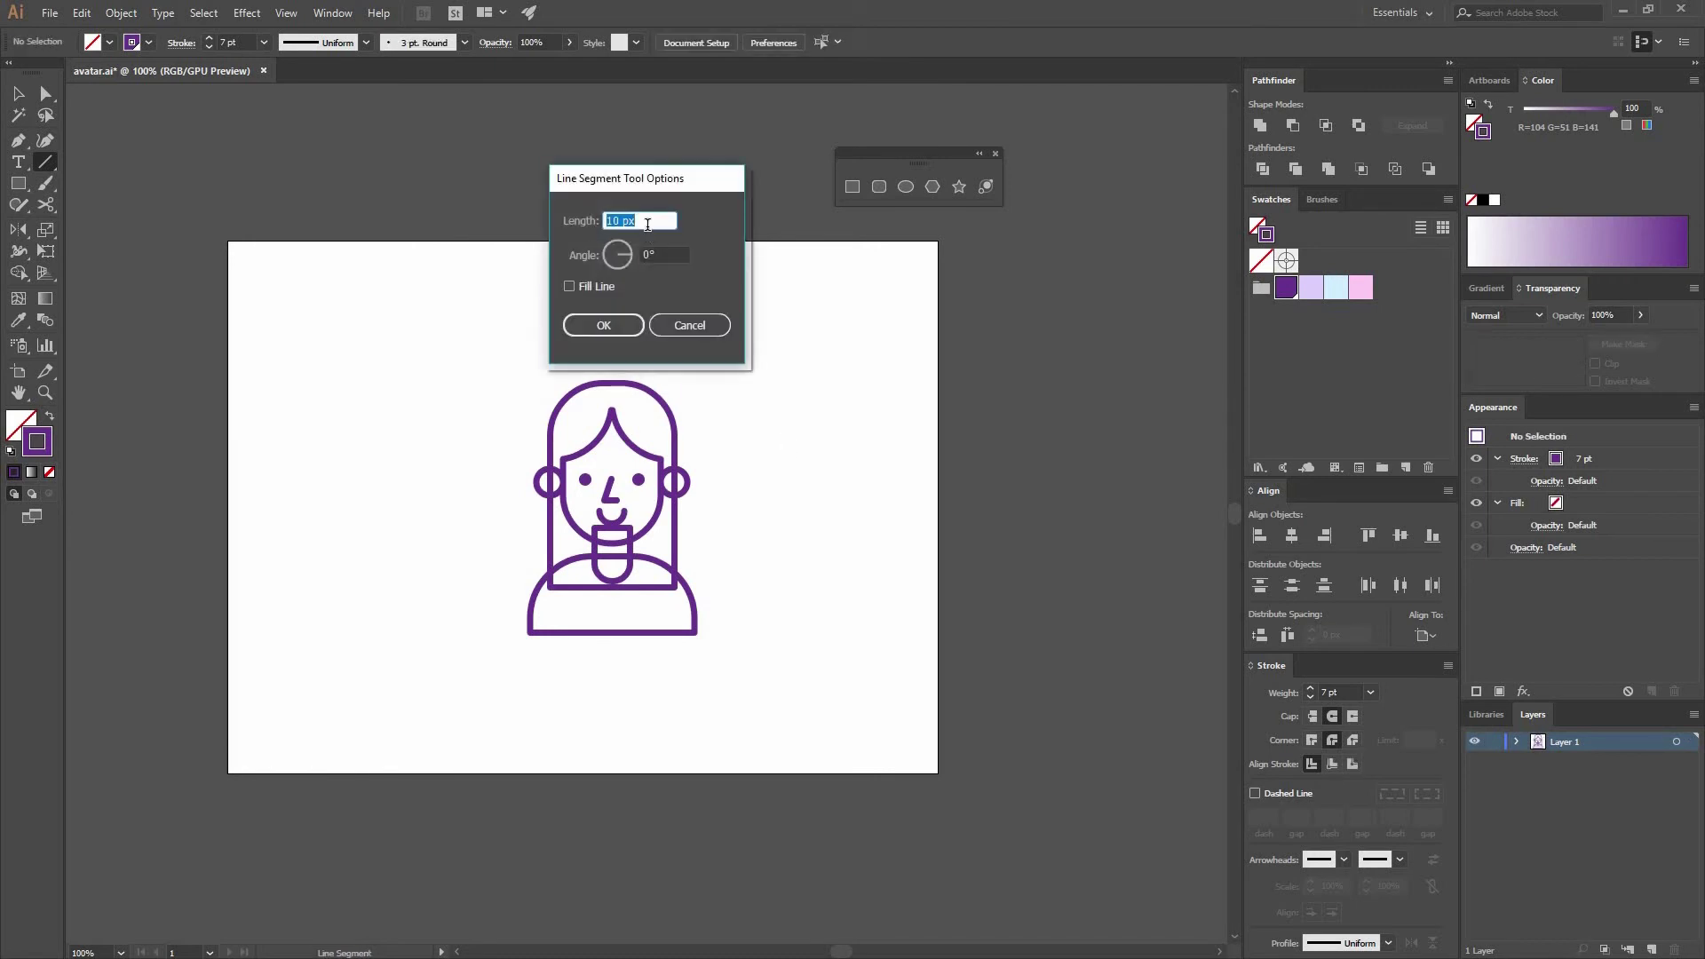
text(15)
key(Return)
click(27, 99)
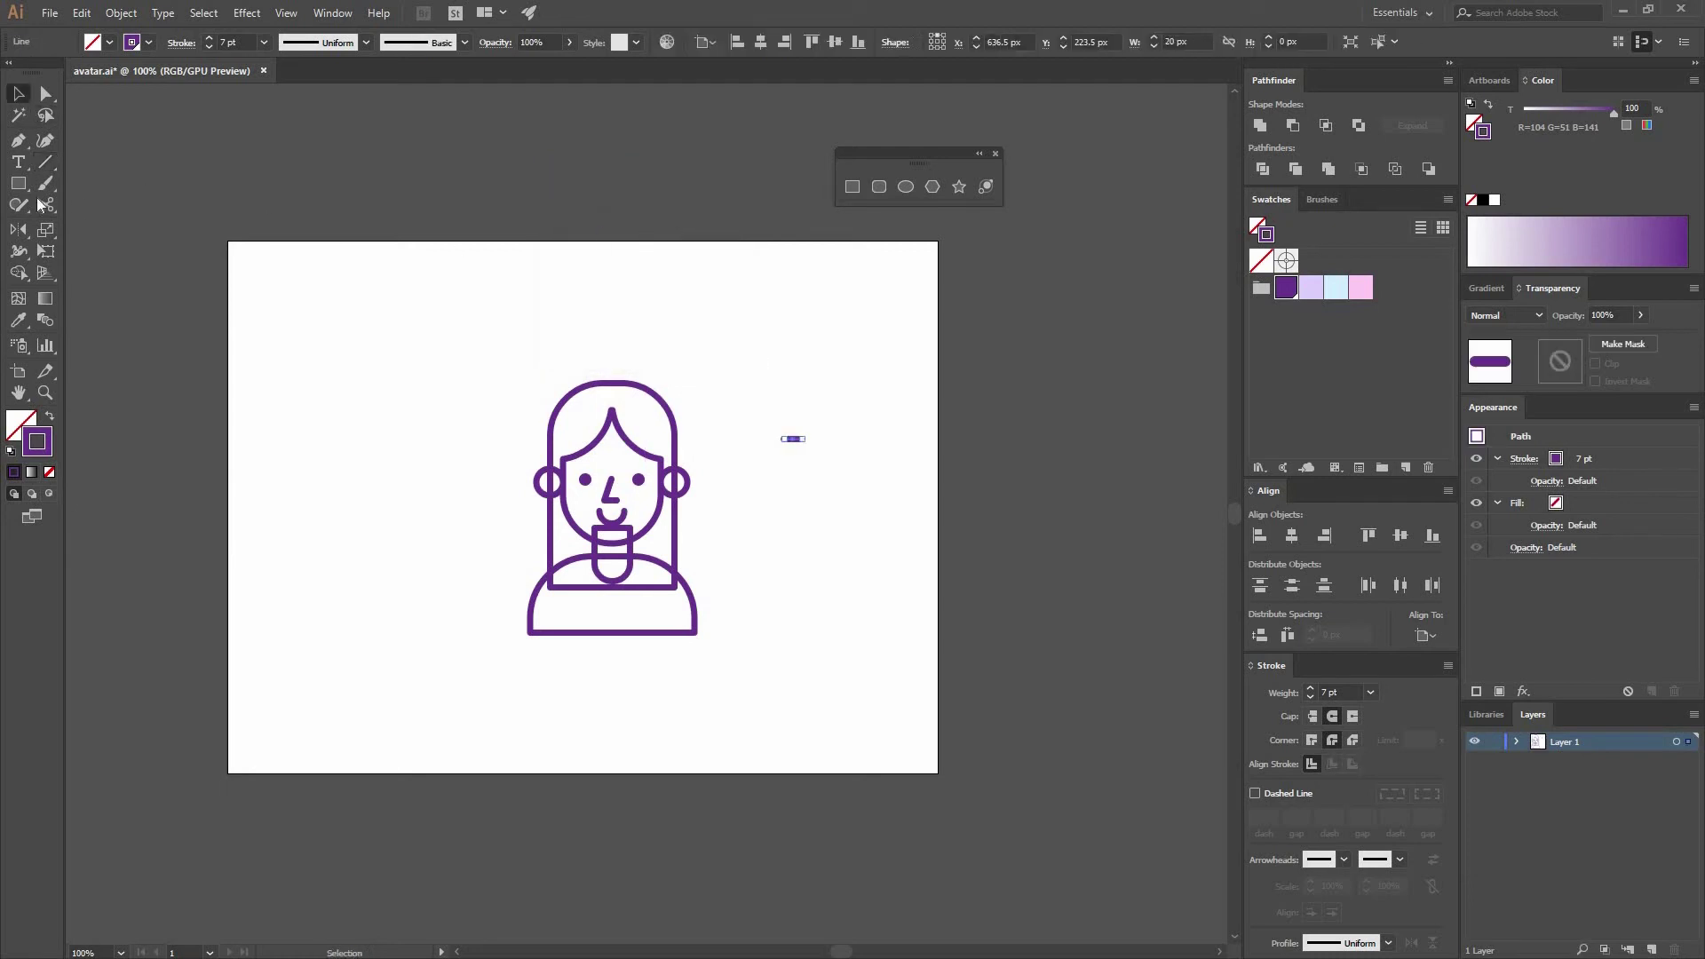
Rotate a copy of the short line 90° about its centre to form a plus sign.
key(r)
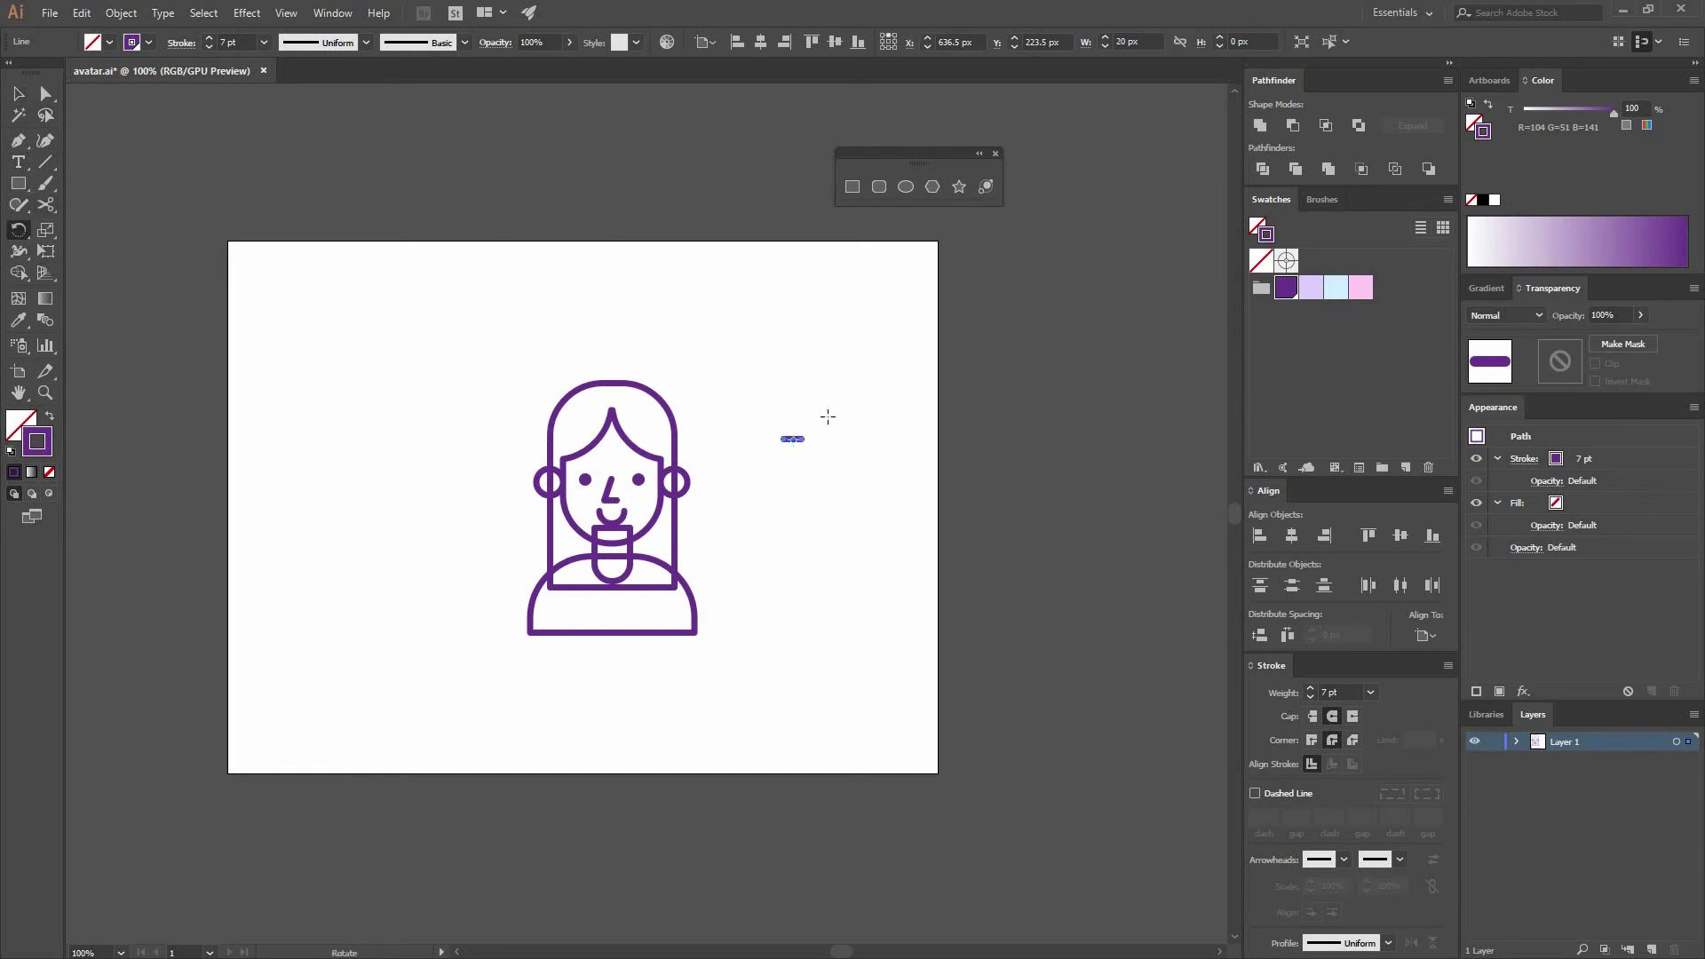
key(ctrl+equal)
key(ctrl+equal)
key(ctrl+equal)
key(ctrl+equal)
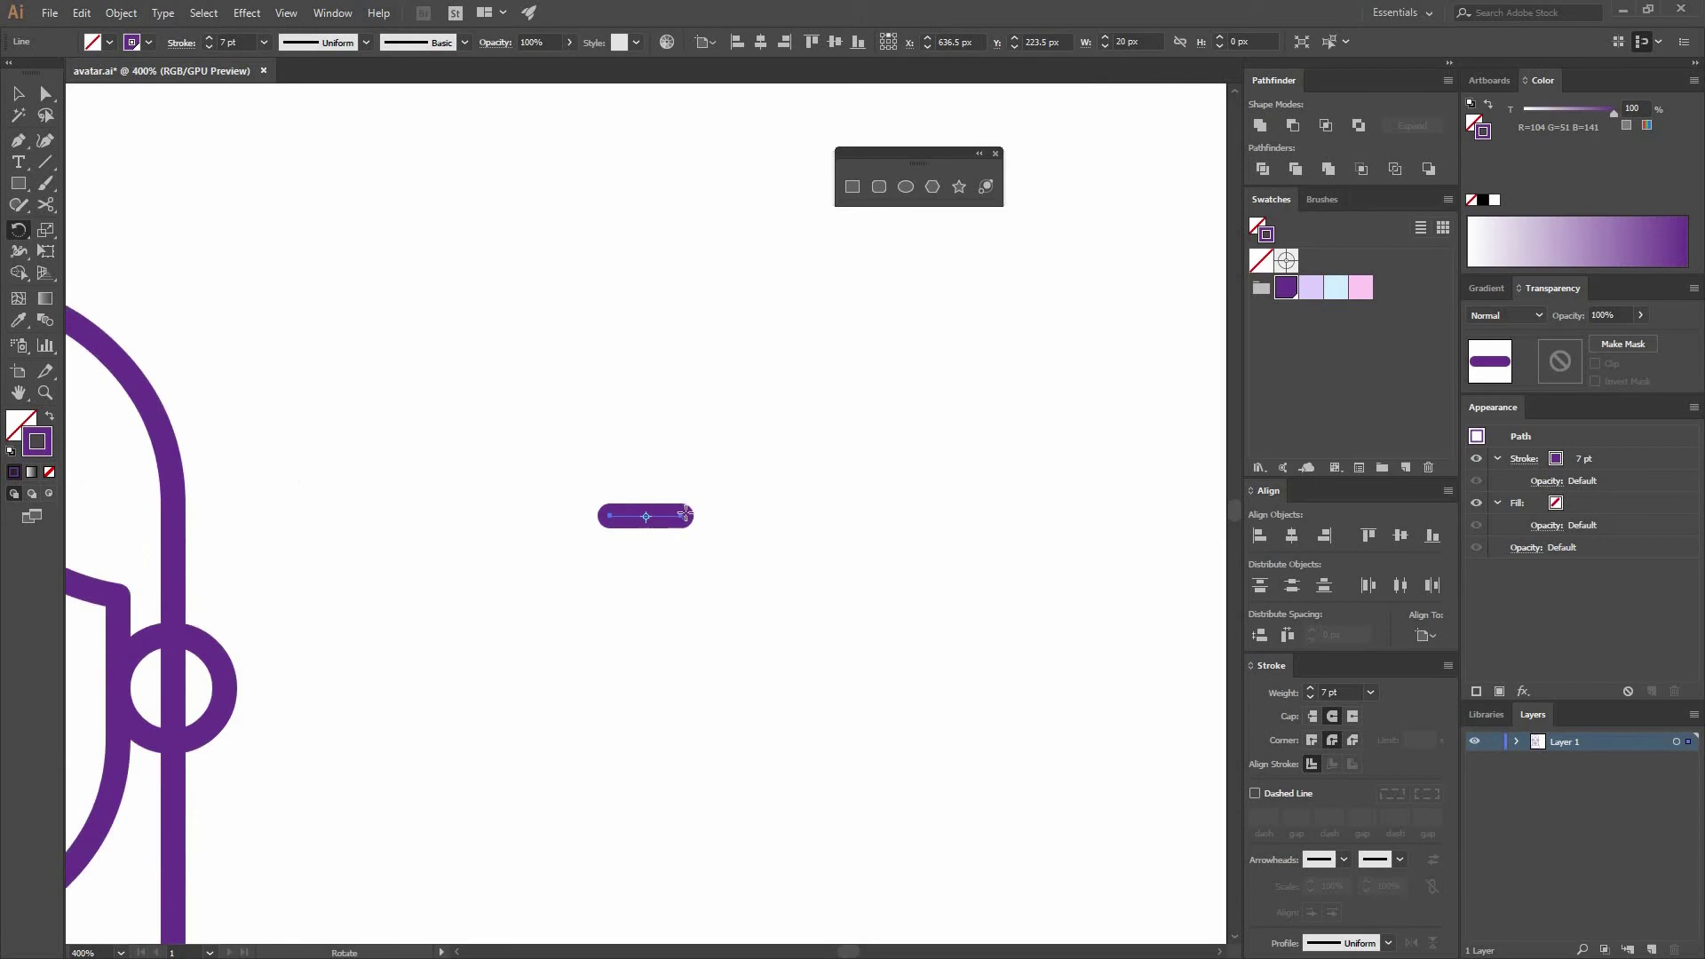
drag(687, 516, 664, 556)
key(v)
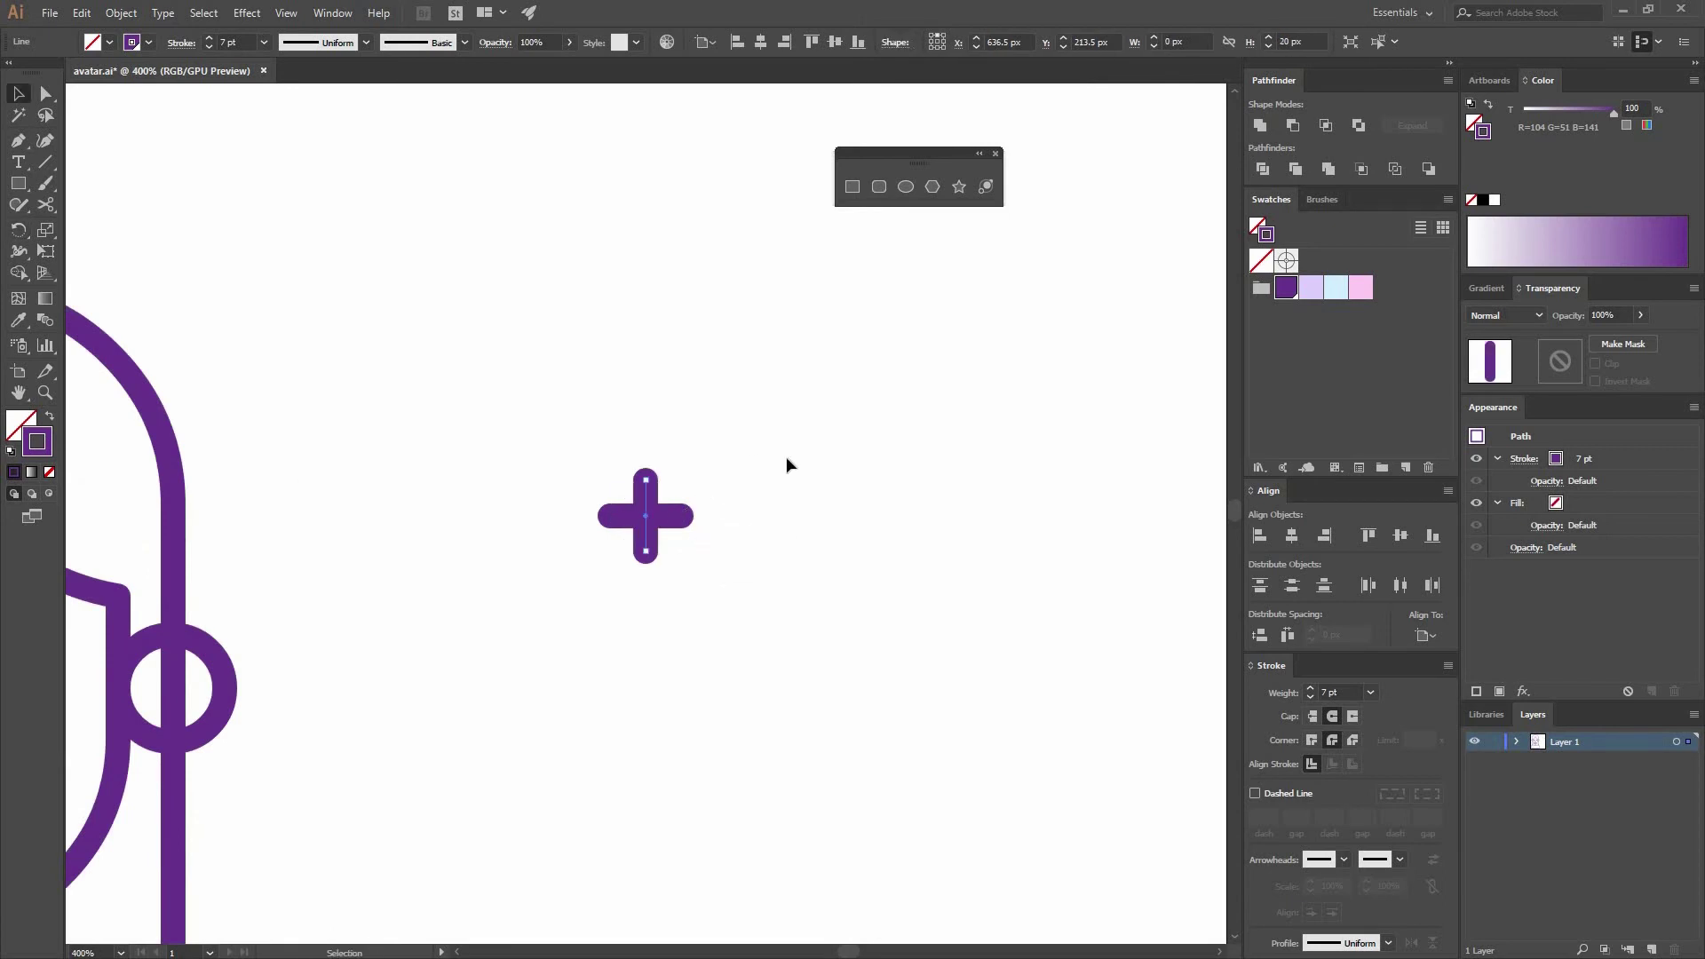
Group the two crossed lines of the plus sign.
click(766, 448)
key(a)
key(ctrl+minus)
key(ctrl+minus)
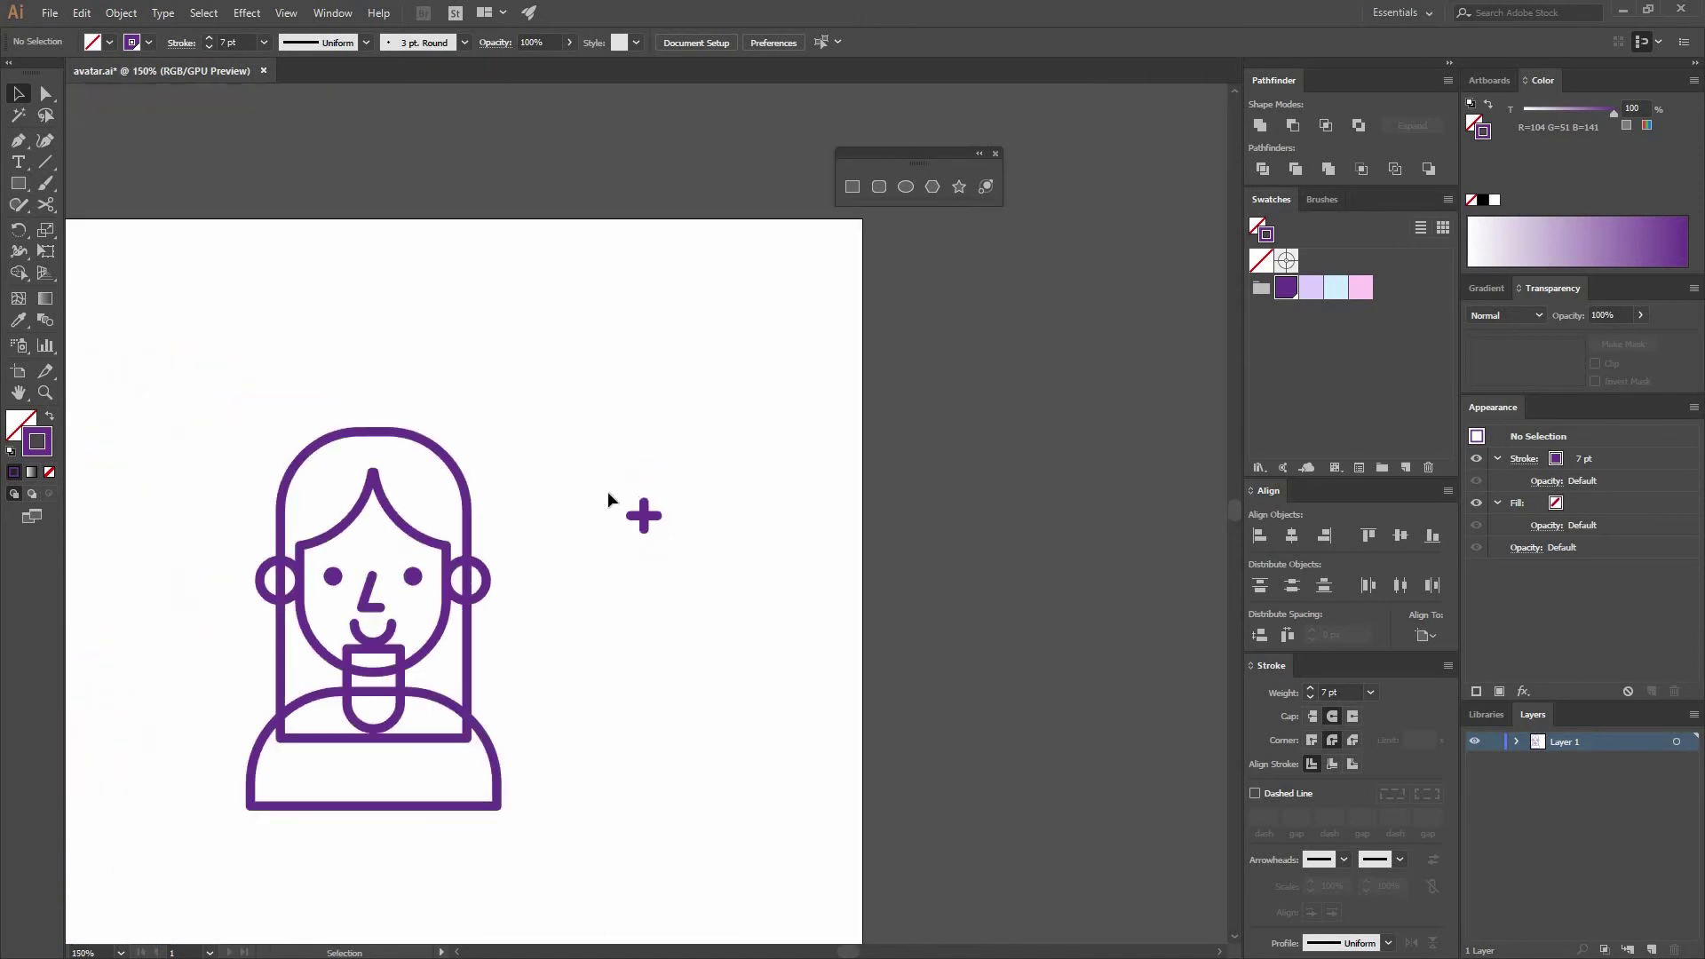
click(648, 521)
key(v)
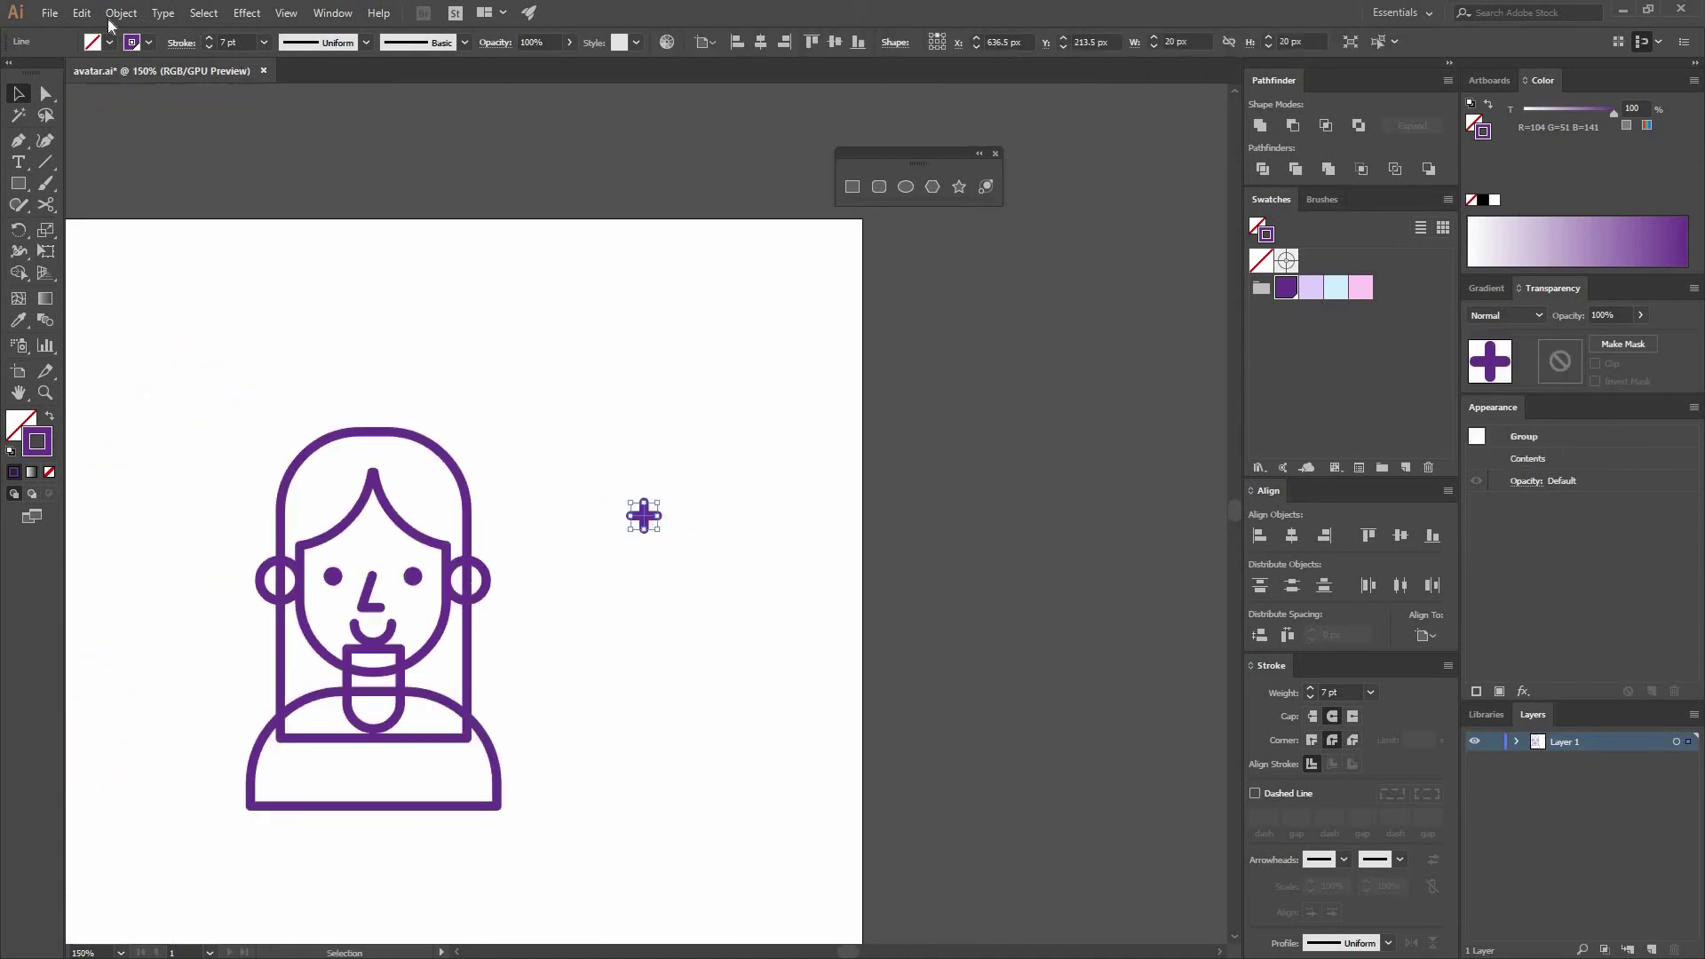
click(120, 12)
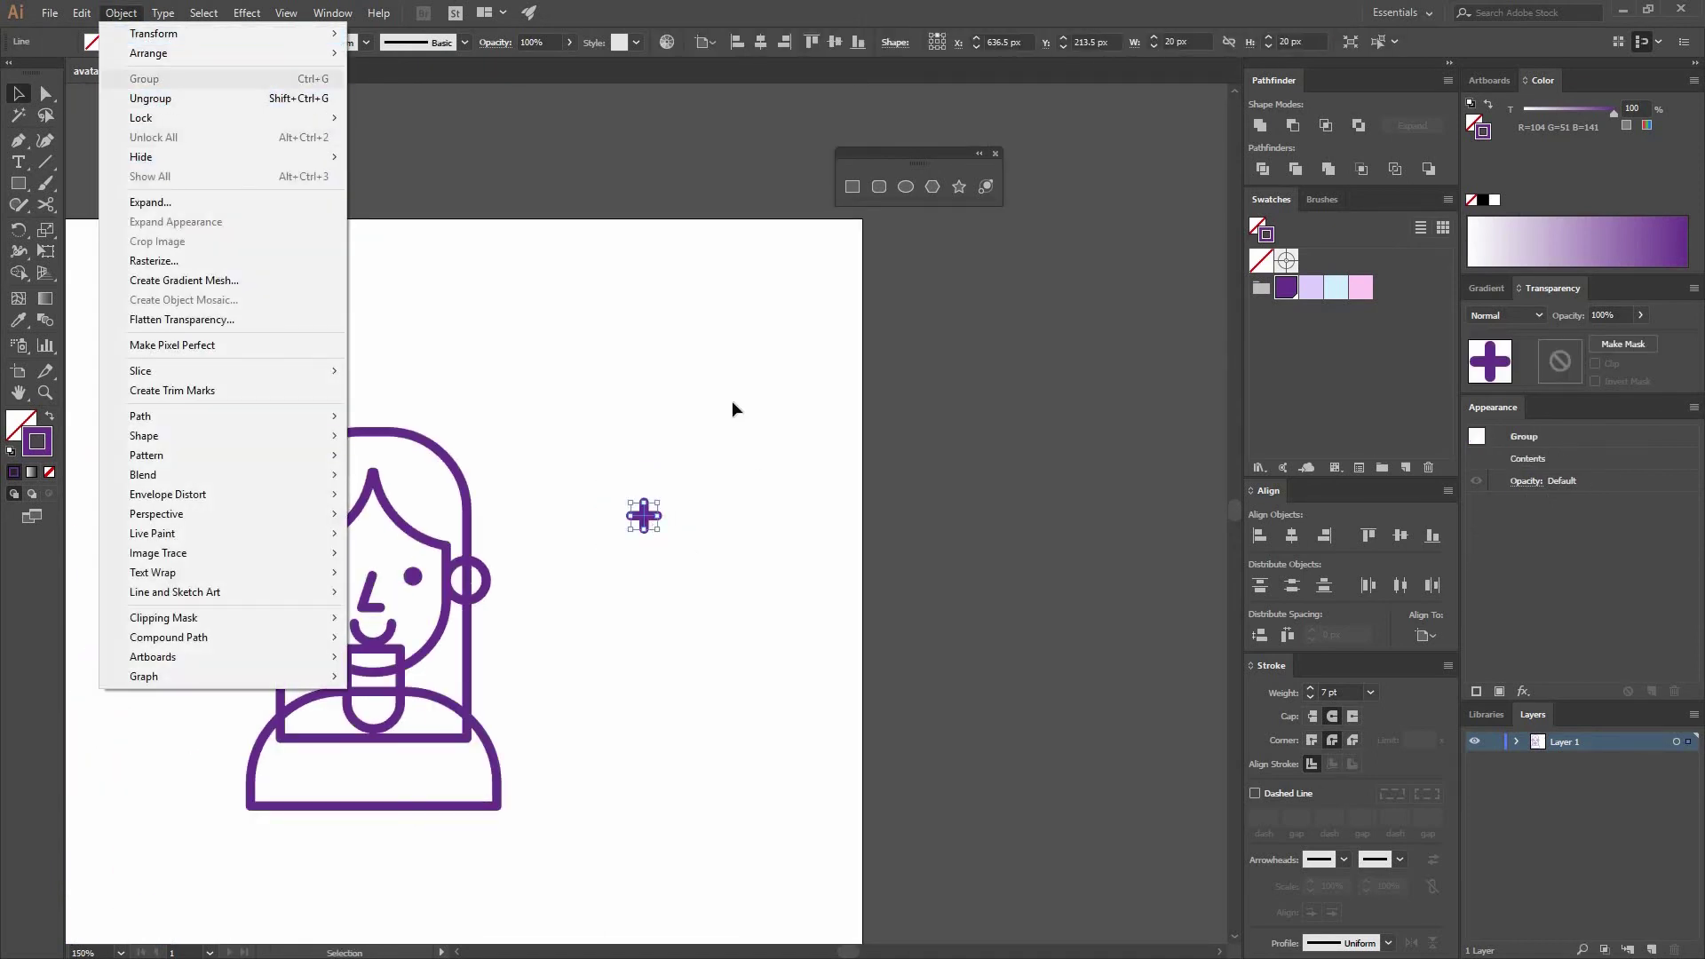
Place the plus sign beside the upper left of the hair and a copy of it above the body's right shoulder.
click(647, 524)
drag(648, 520, 238, 471)
click(566, 183)
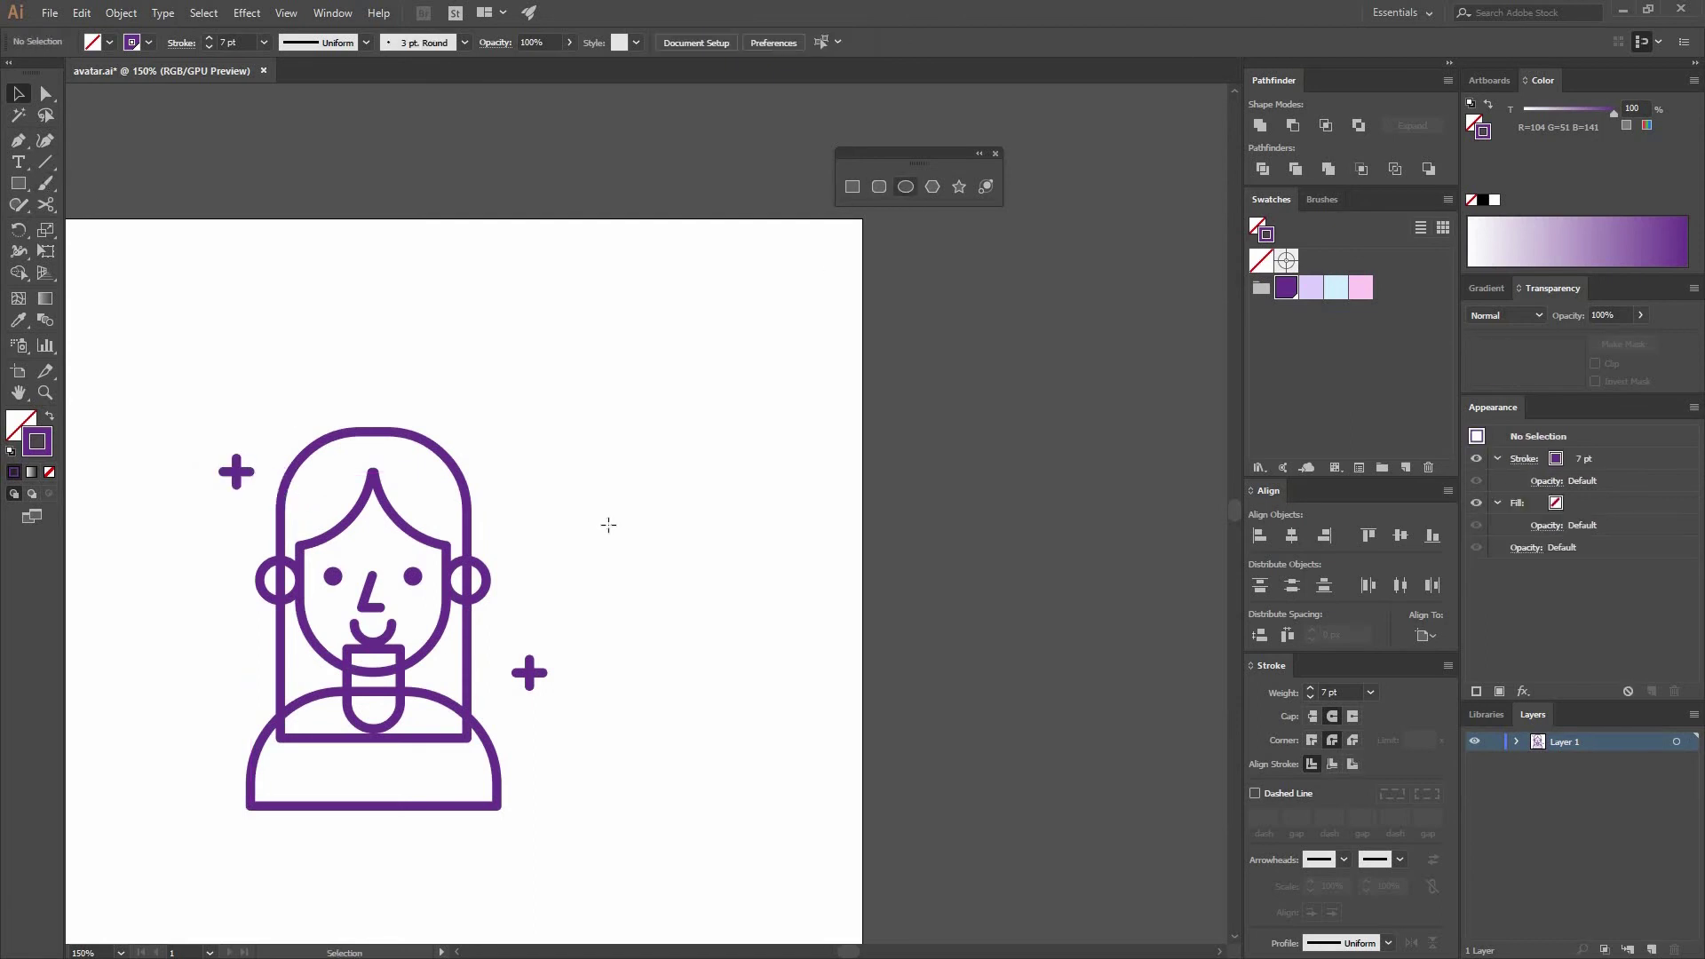
Create a 5 px circle beside the avatar and swap its stroke and fill so that it has a solid purple fill.
key(l)
click(565, 560)
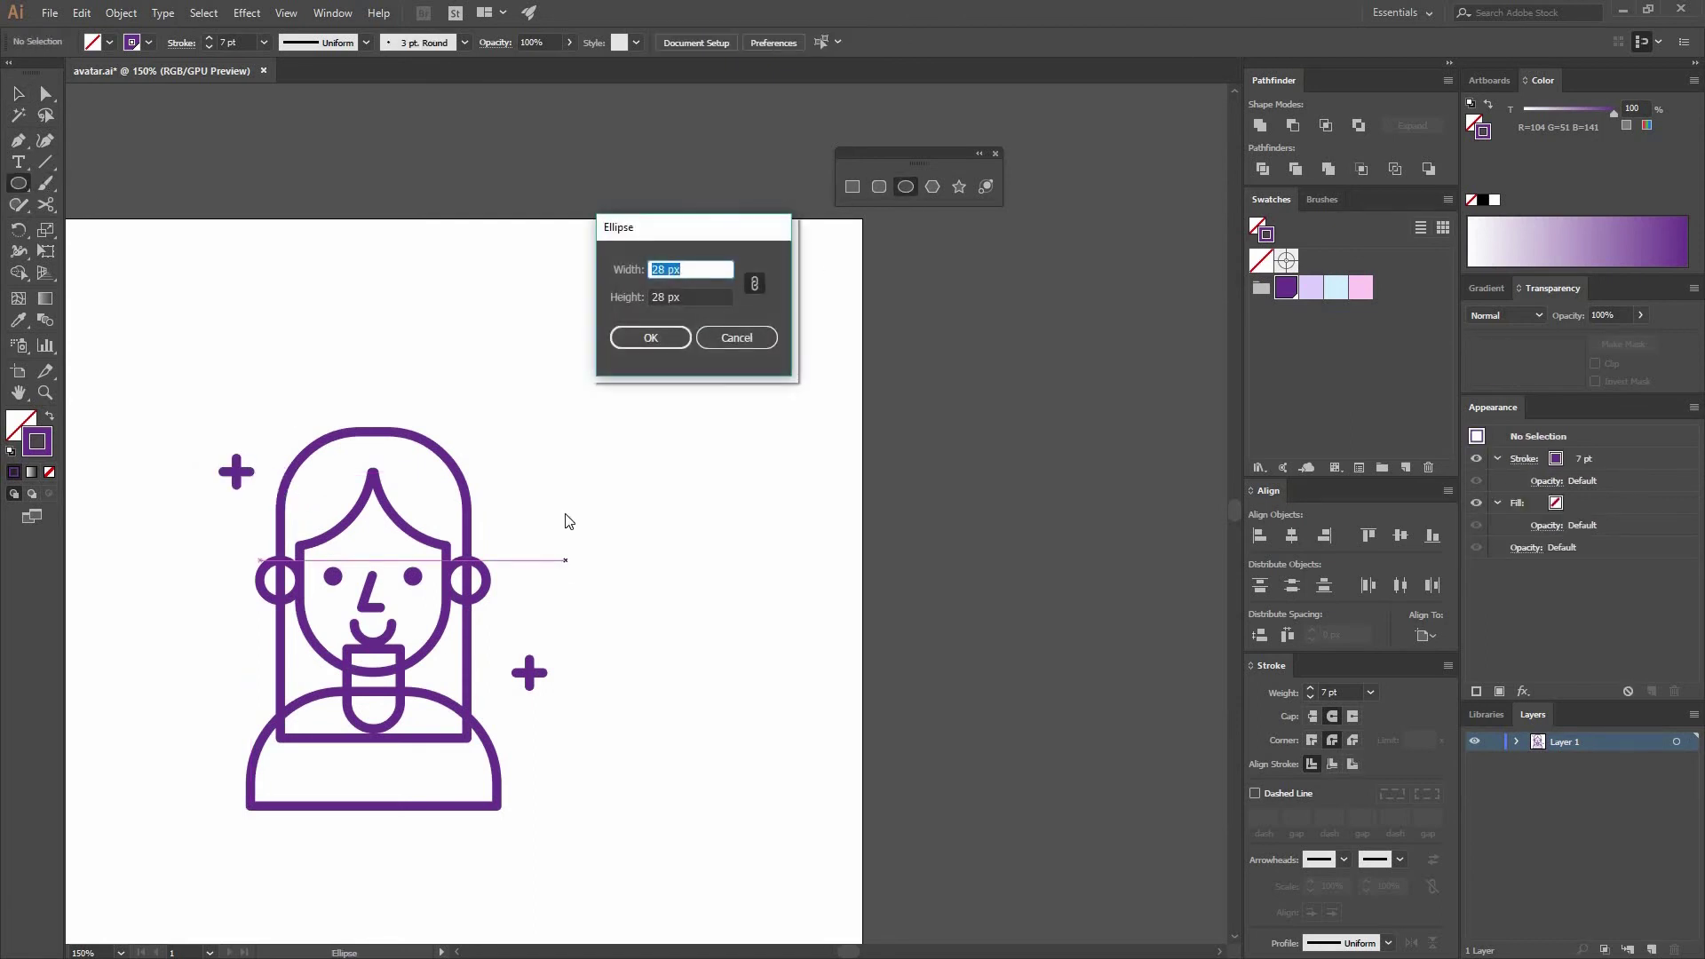
text(5)
key(Return)
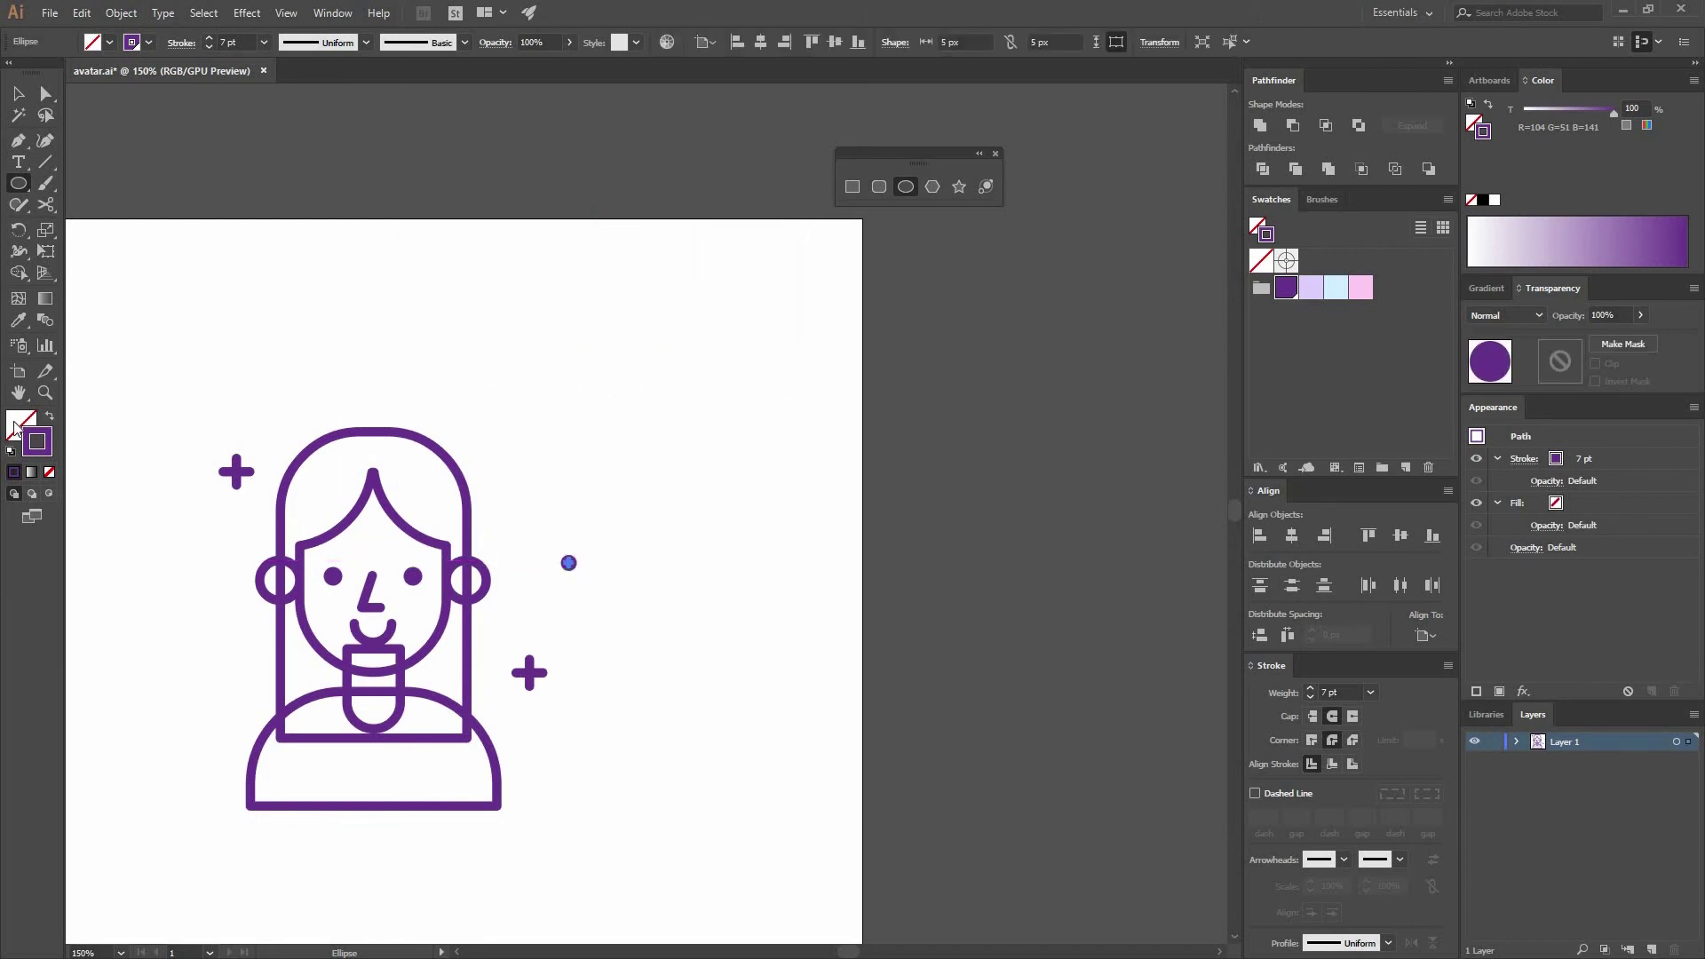
key(shift+x)
Resize the small filled circle proportionally to 10 × 10 px.
click(667, 429)
click(737, 337)
key(v)
click(579, 593)
click(569, 563)
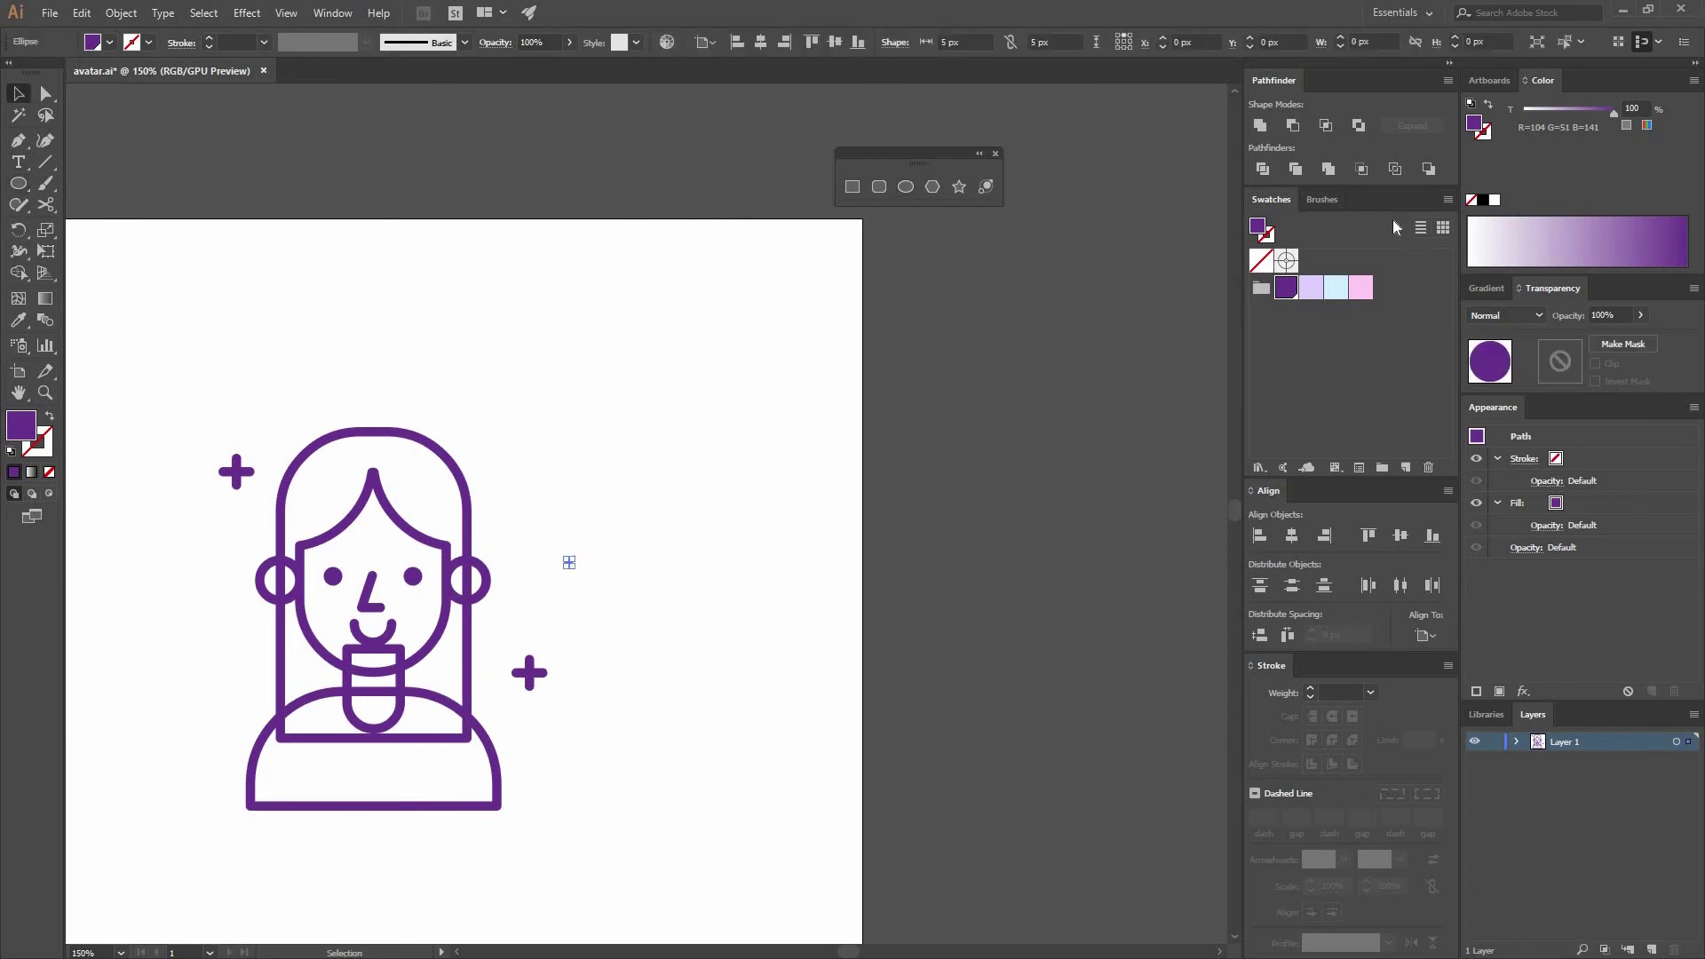
click(1416, 42)
text(10)
key(Return)
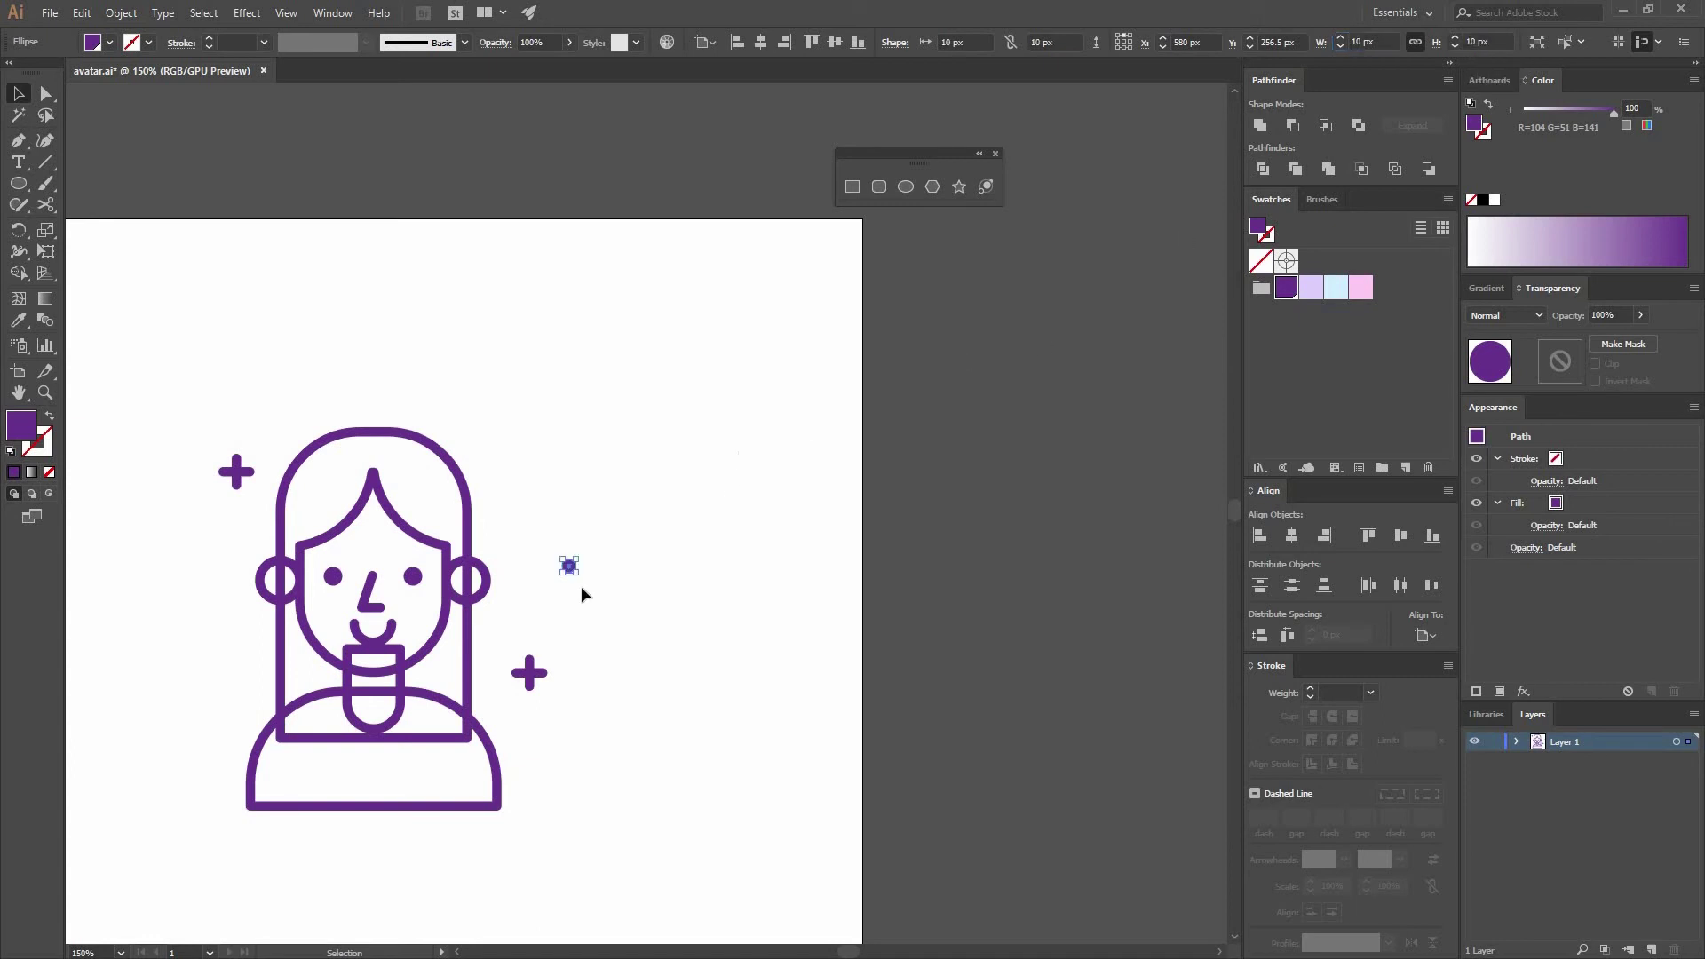
Place the dot just below the upper plus sign and a copy of it just above the lower plus sign.
click(581, 587)
drag(569, 566, 215, 512)
click(522, 571)
Group the whole avatar with its plus signs and dots, and centre the group horizontally and vertically on the artboard.
drag(832, 500, 1150, 396)
drag(905, 753, 453, 297)
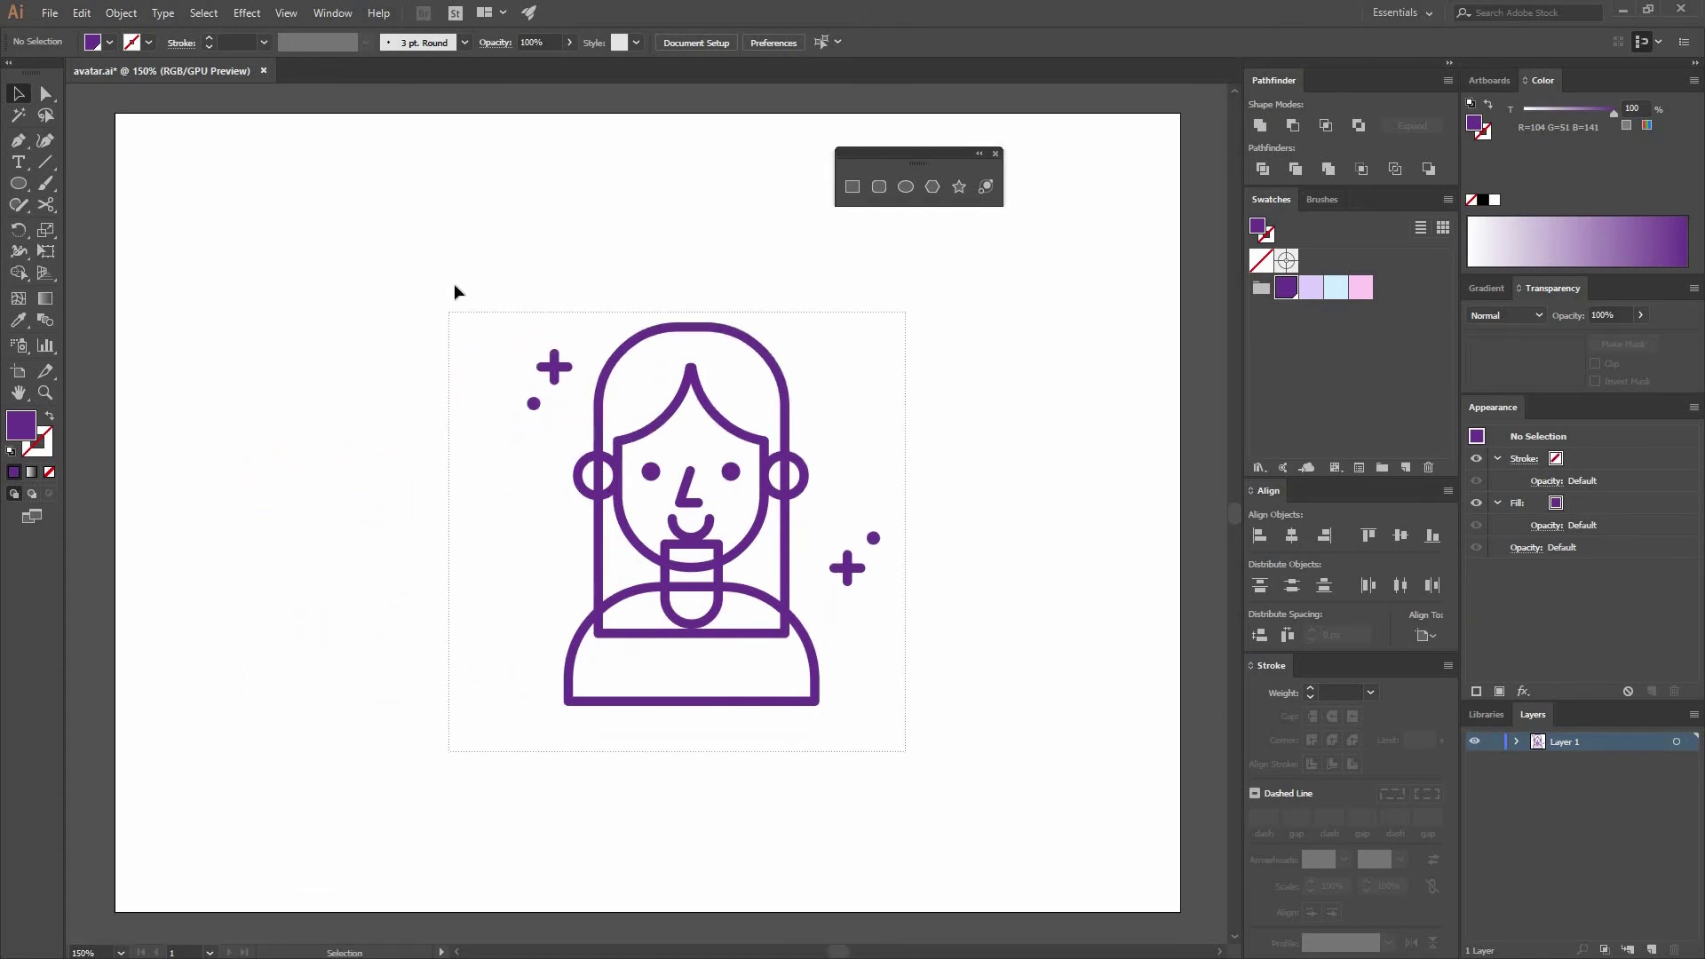
click(121, 12)
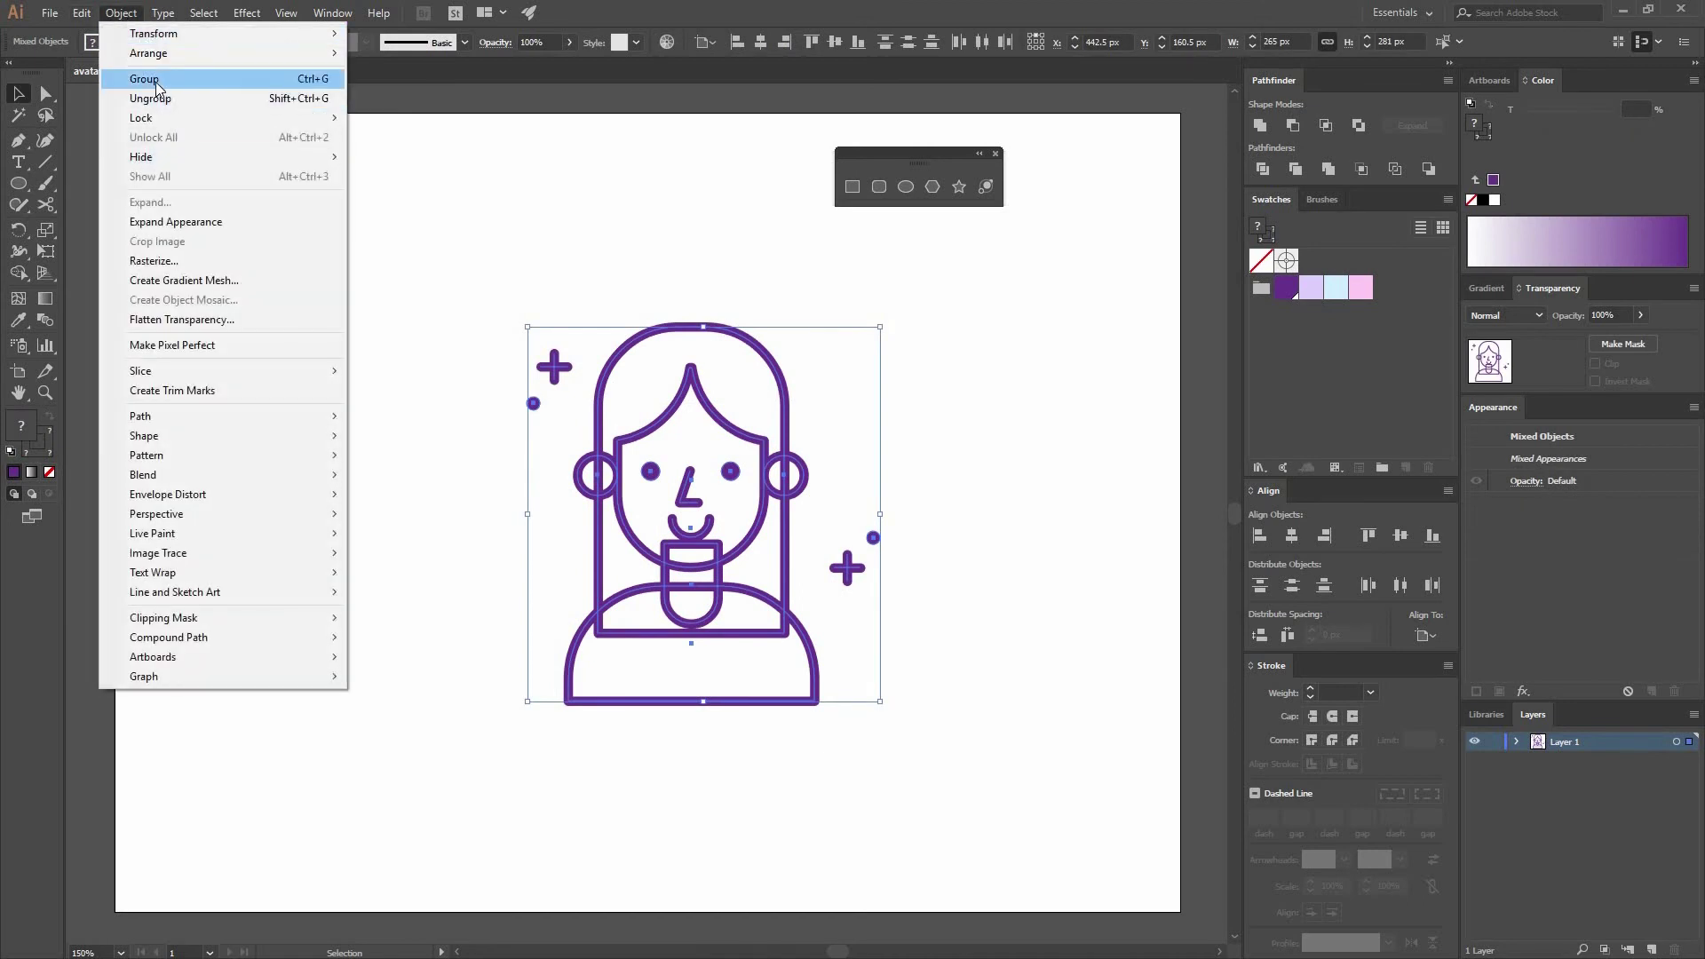
click(153, 94)
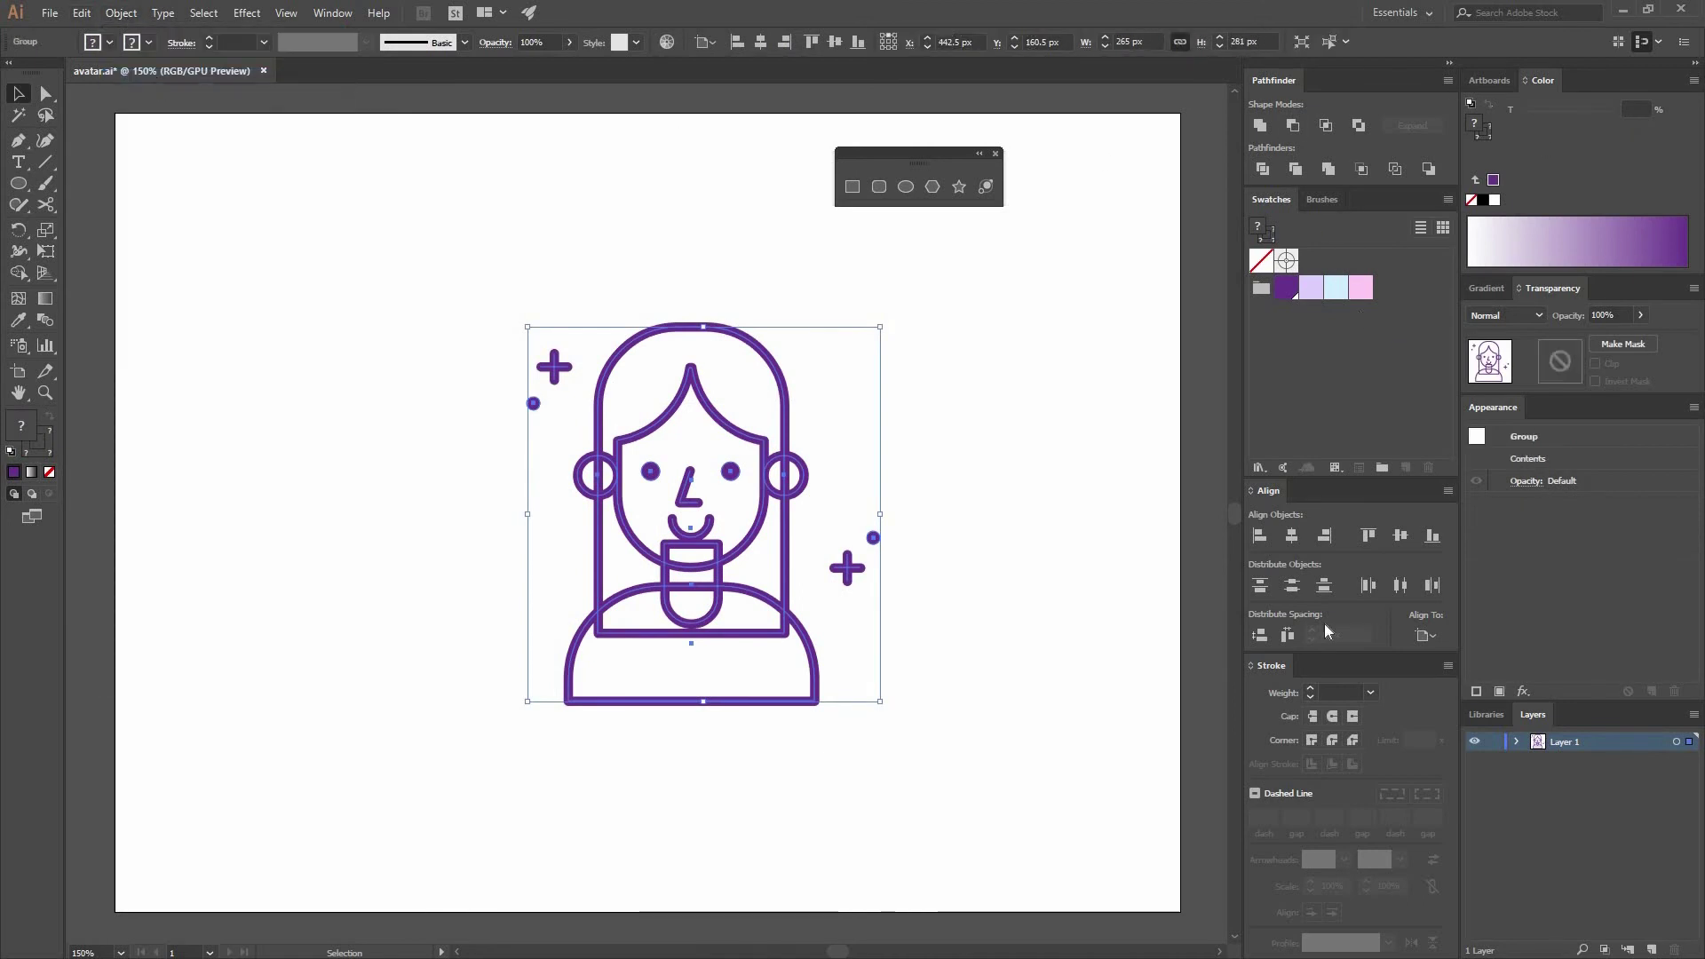
click(1426, 635)
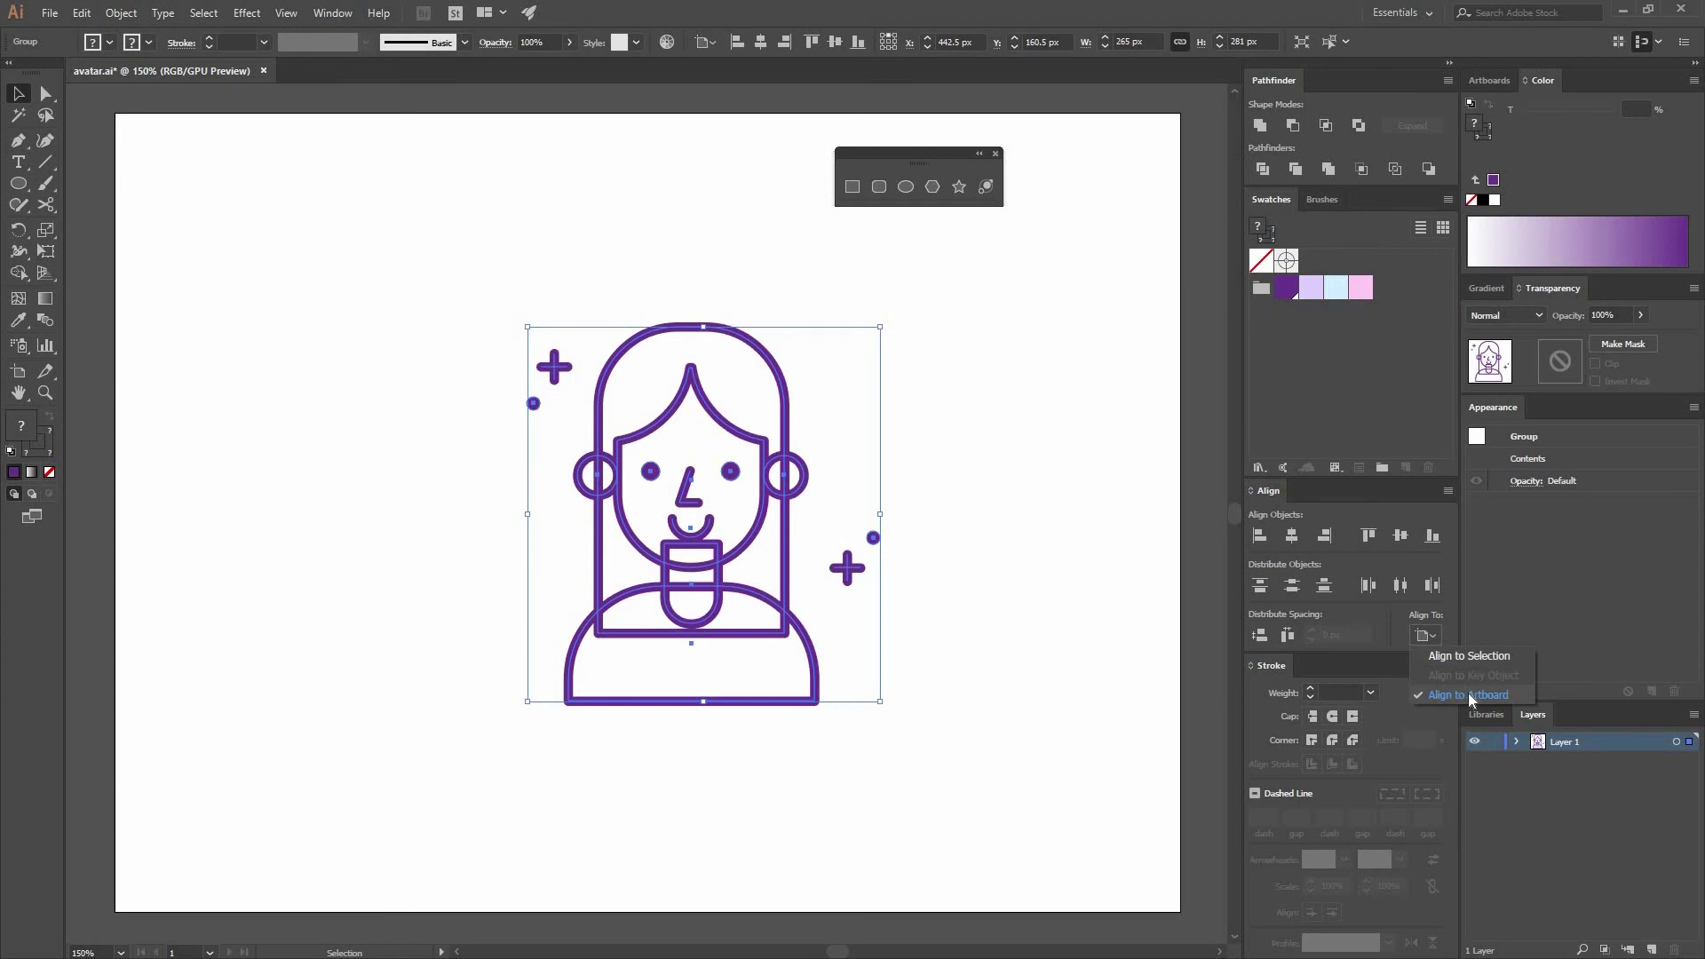
click(1293, 539)
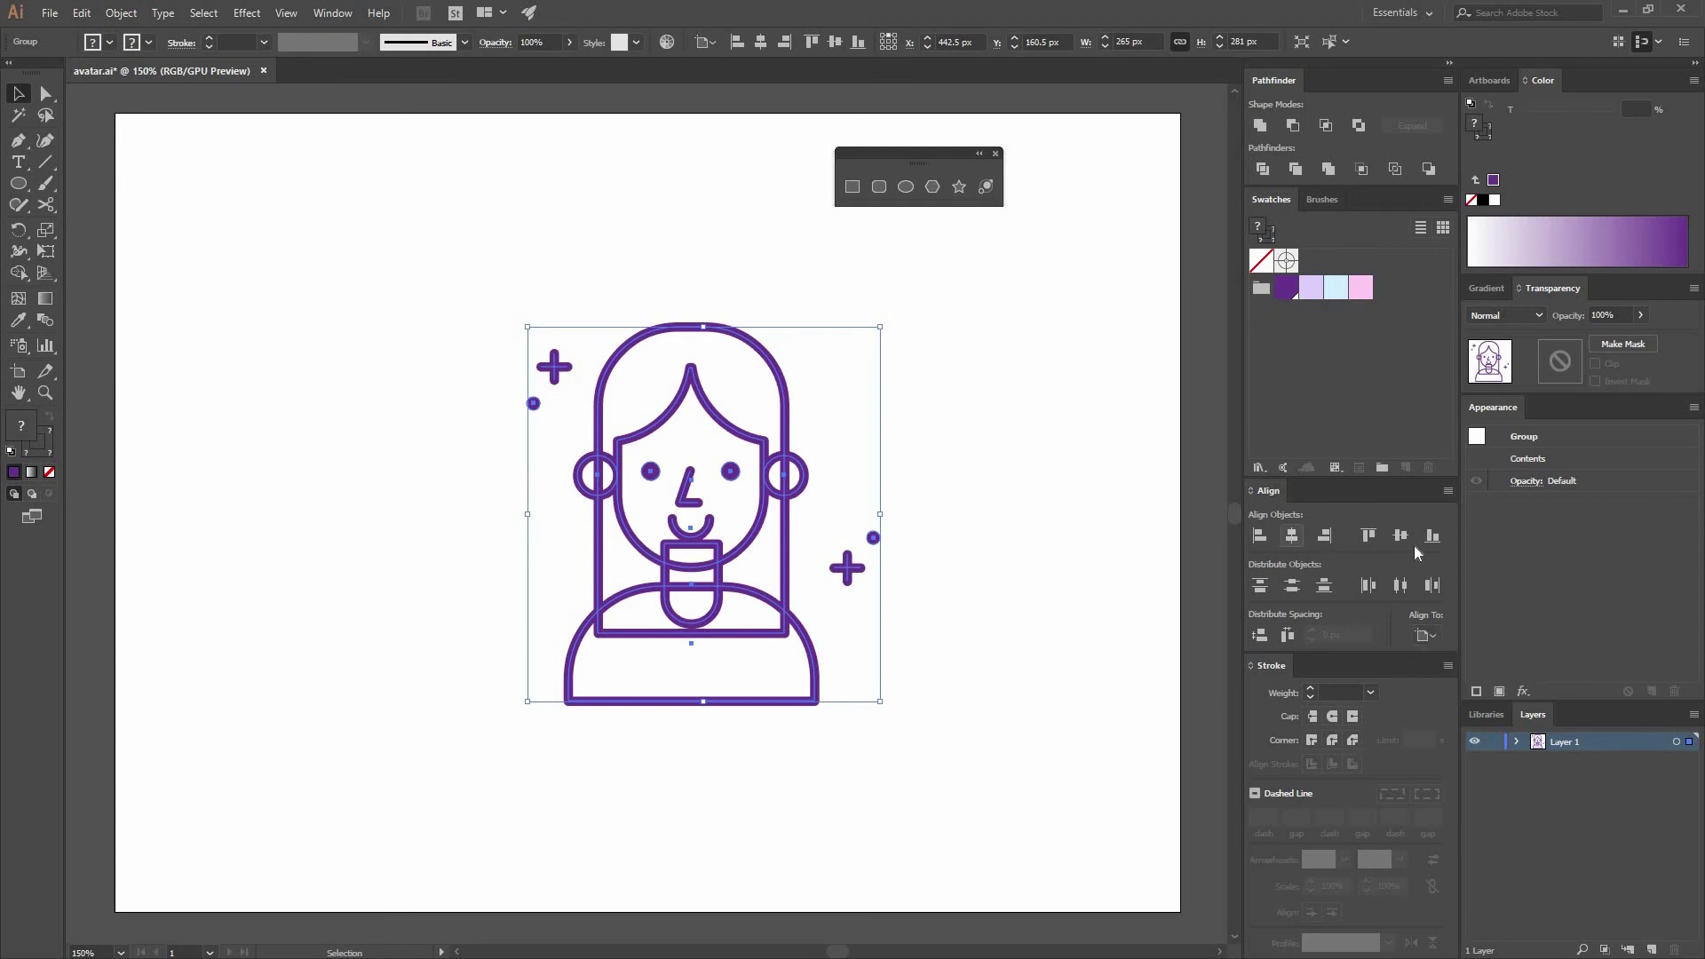
click(1030, 584)
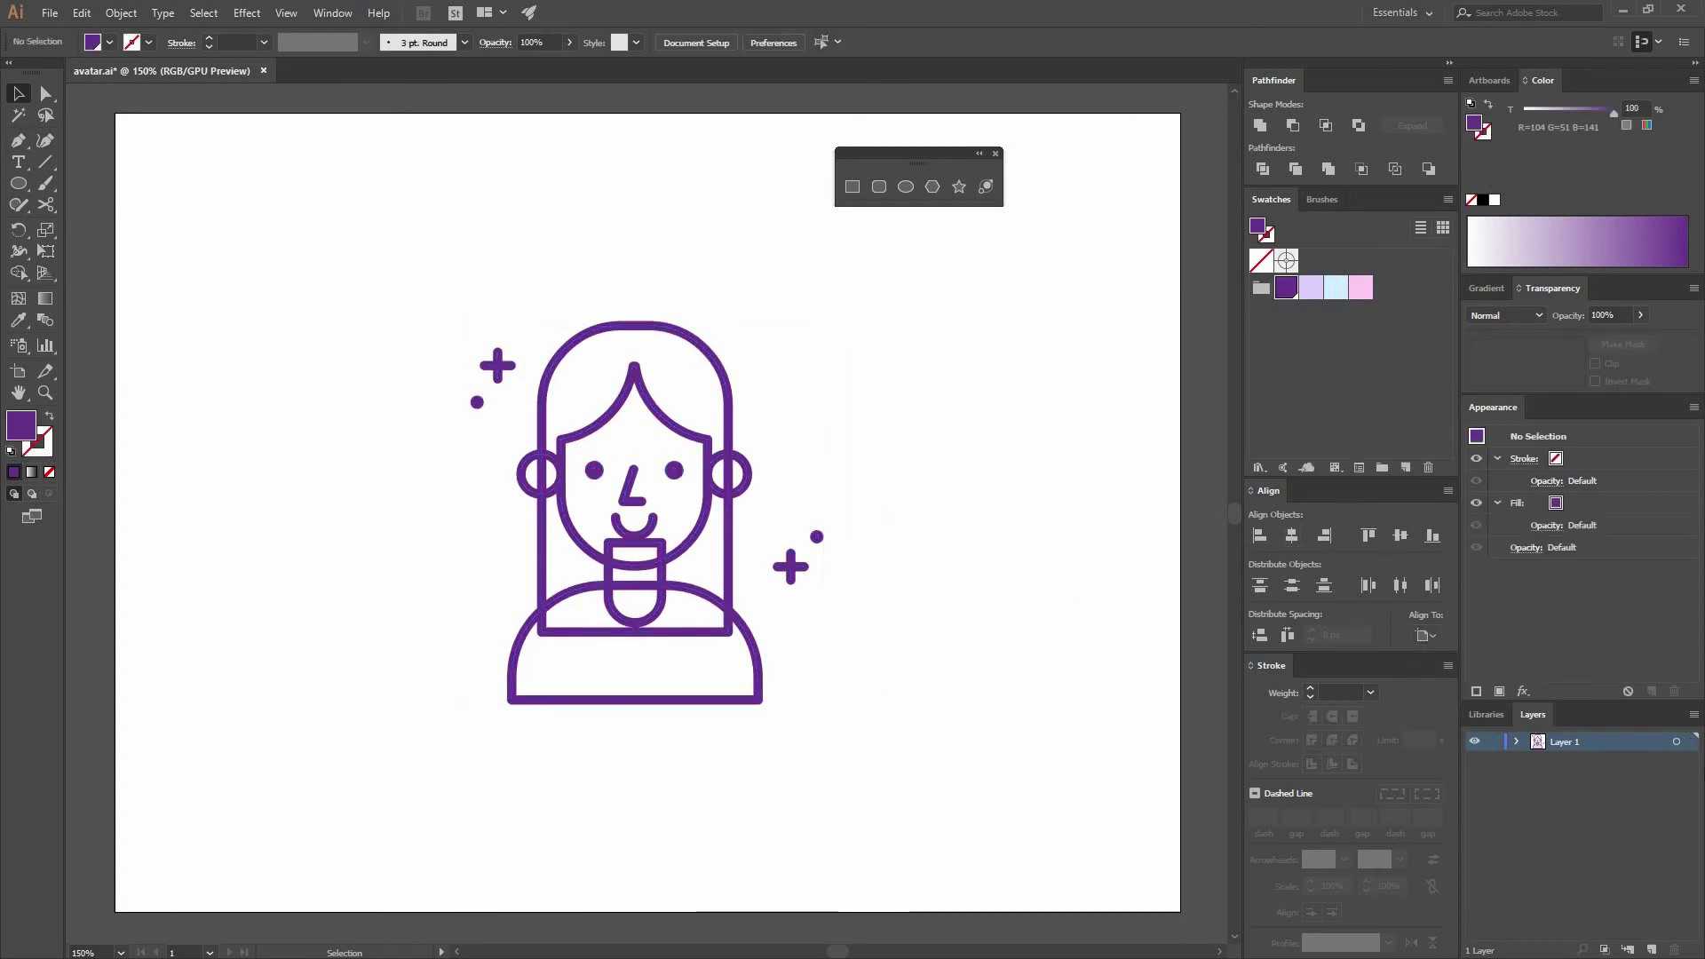
click(333, 16)
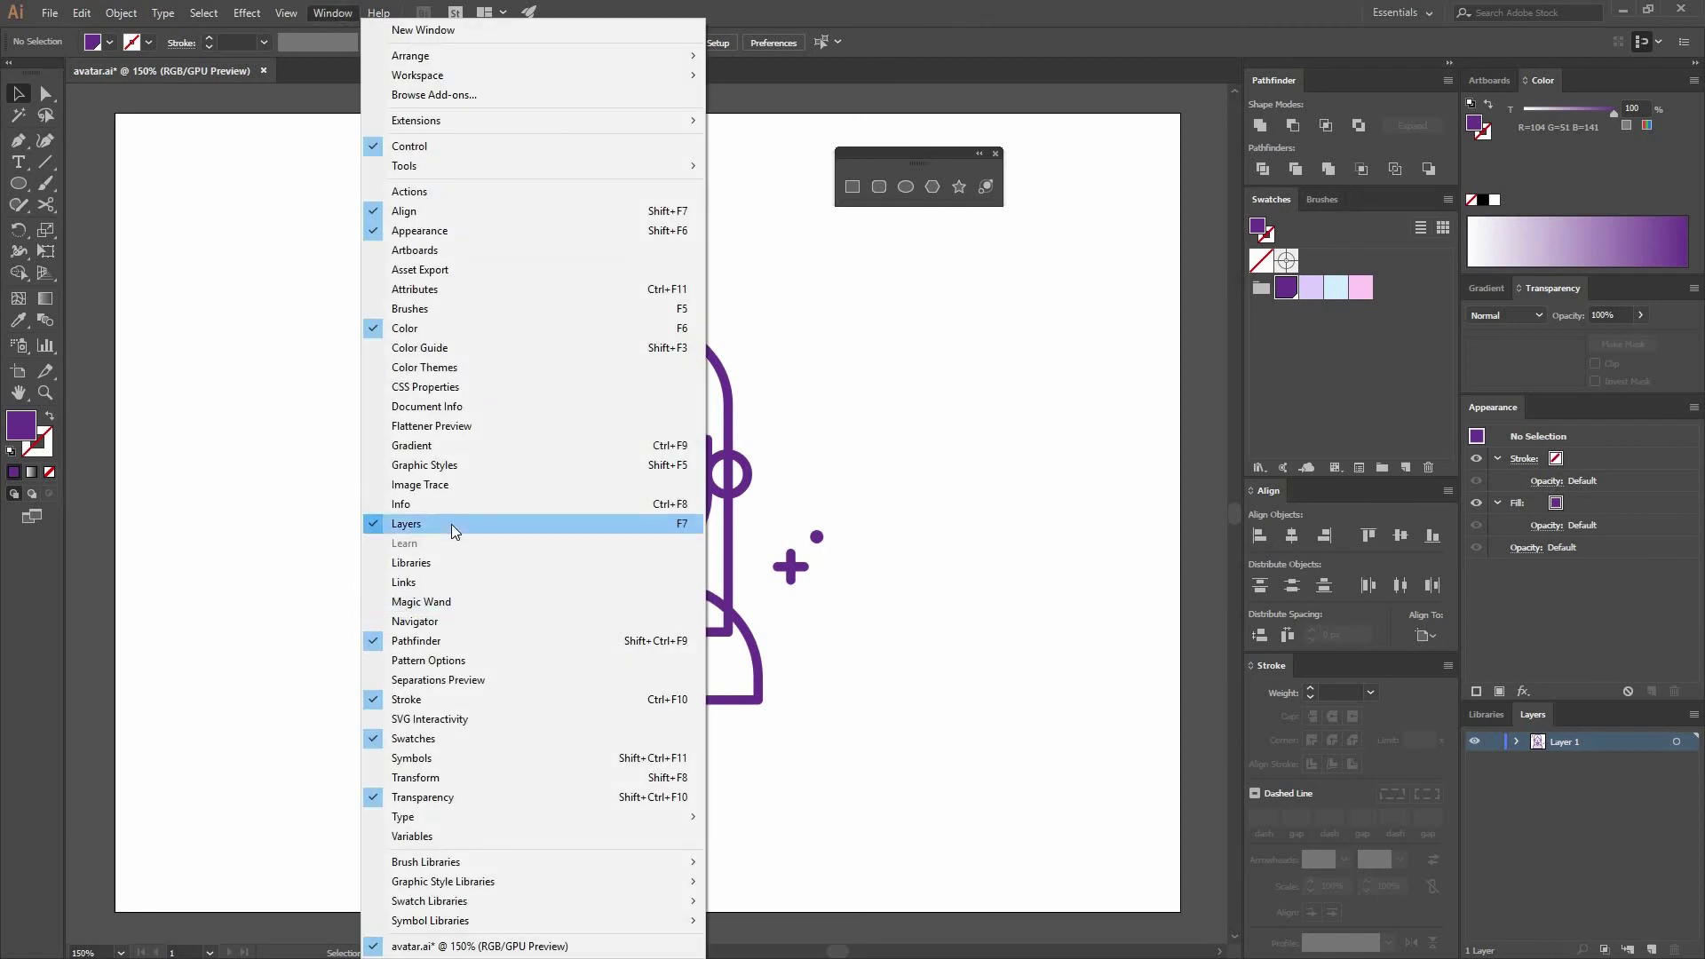
click(1648, 922)
click(1620, 746)
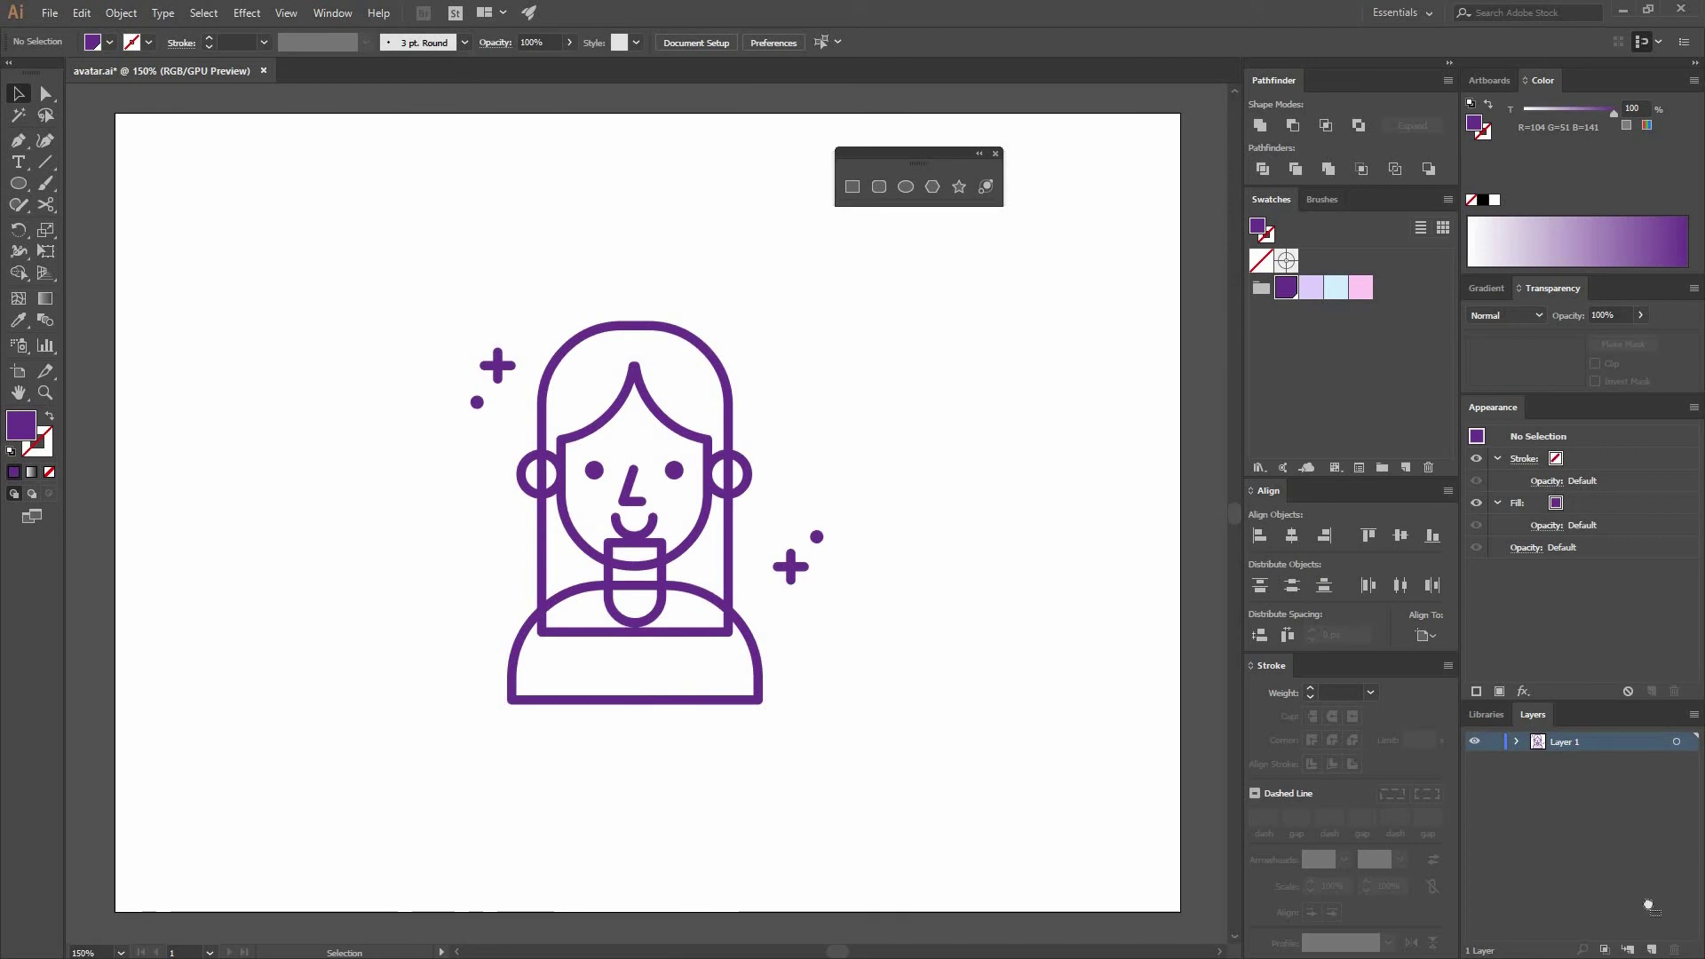
Duplicate Layer 1 as a backup, and lock and hide the copy.
click(1652, 950)
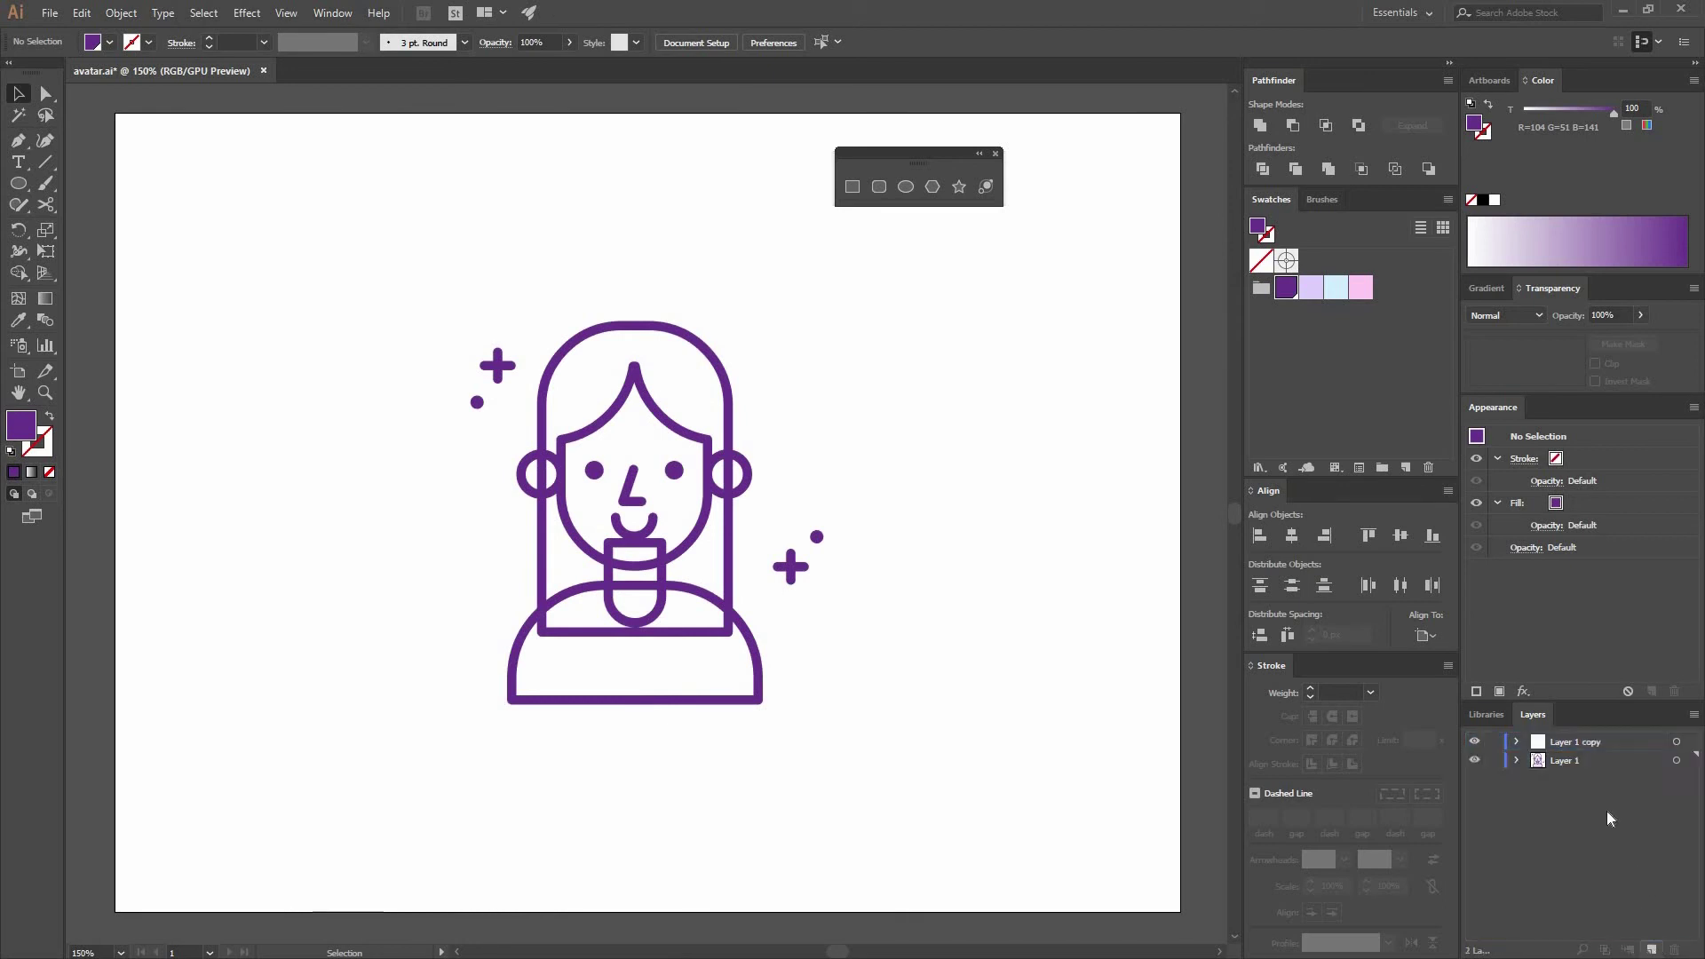
click(1474, 743)
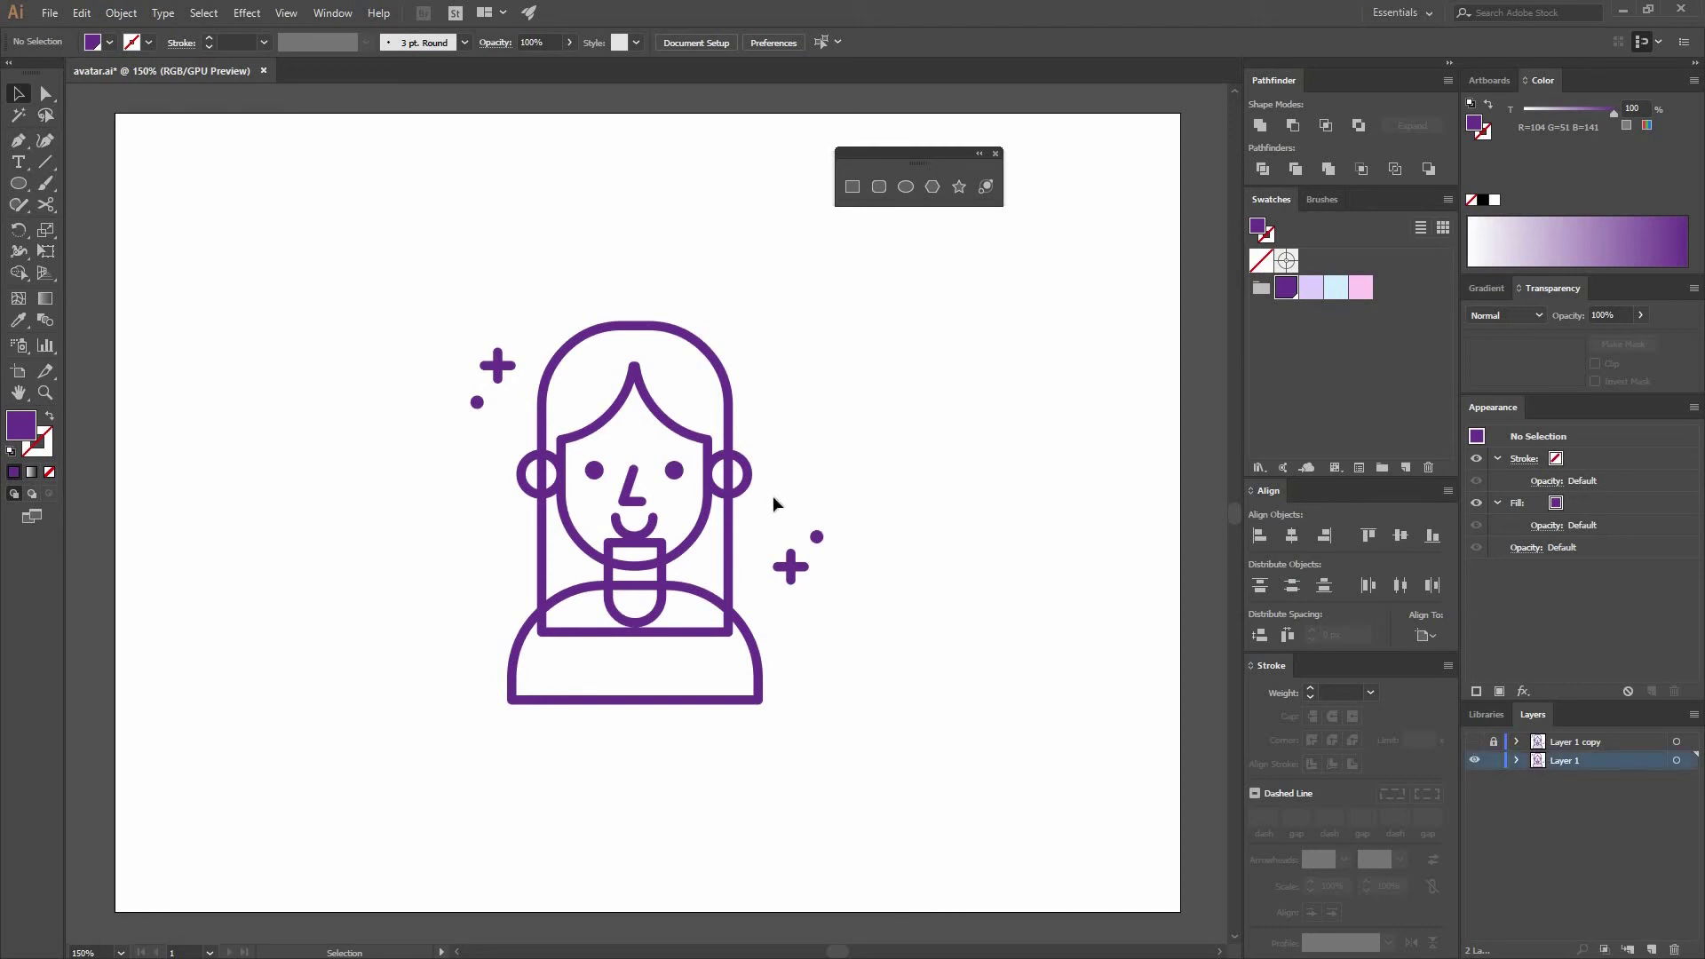
Ungroup the artwork on Layer 1 and delete both plus signs and both dots around the avatar.
click(817, 536)
right_click(682, 465)
click(776, 612)
click(810, 565)
drag(508, 401, 511, 406)
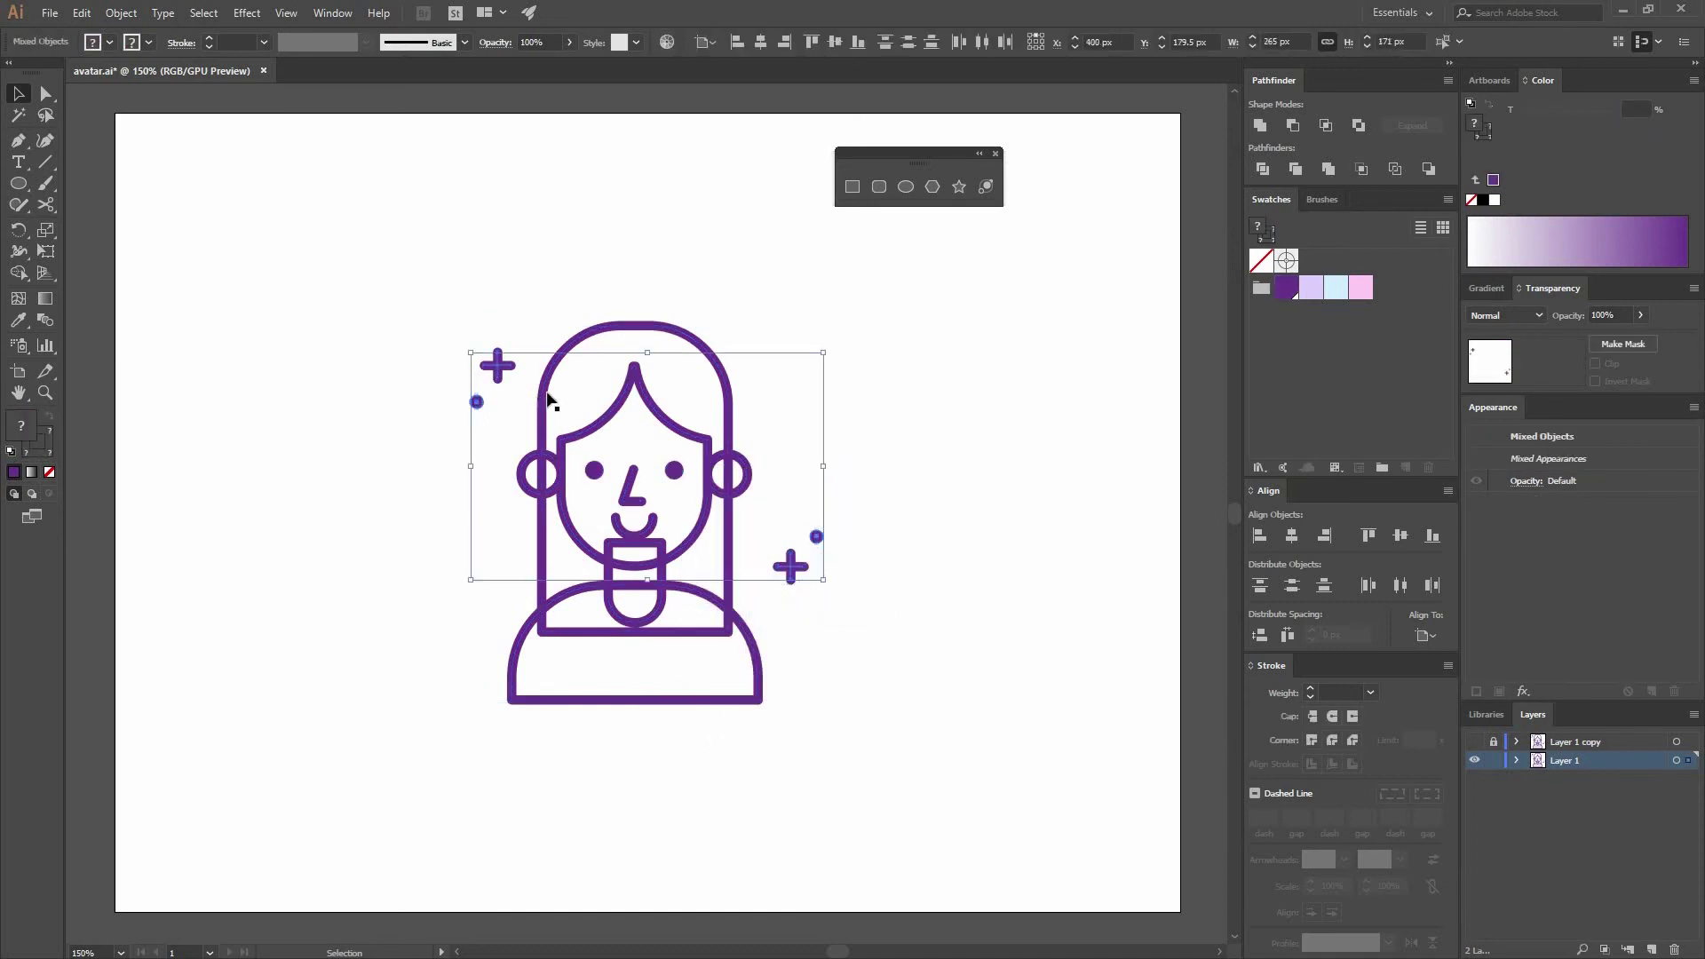
key(Delete)
Delete the avatar's eyes, nose and mouth so that the face is empty.
click(674, 471)
key(Delete)
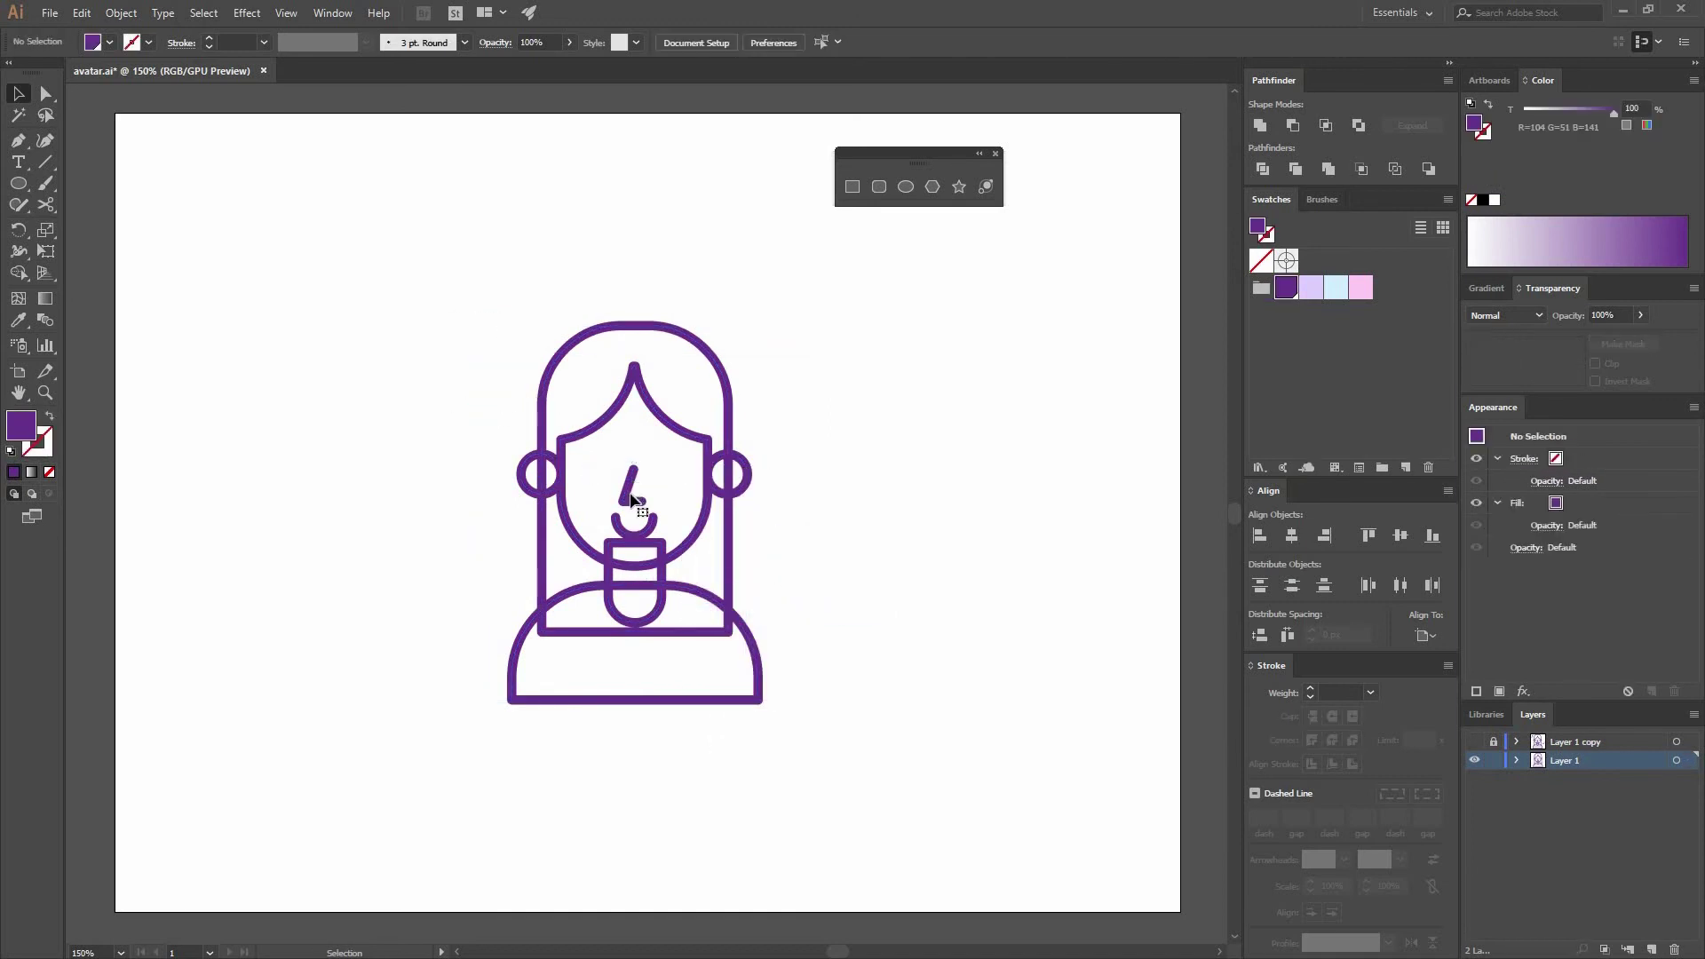
click(636, 501)
key(Delete)
click(652, 522)
key(Delete)
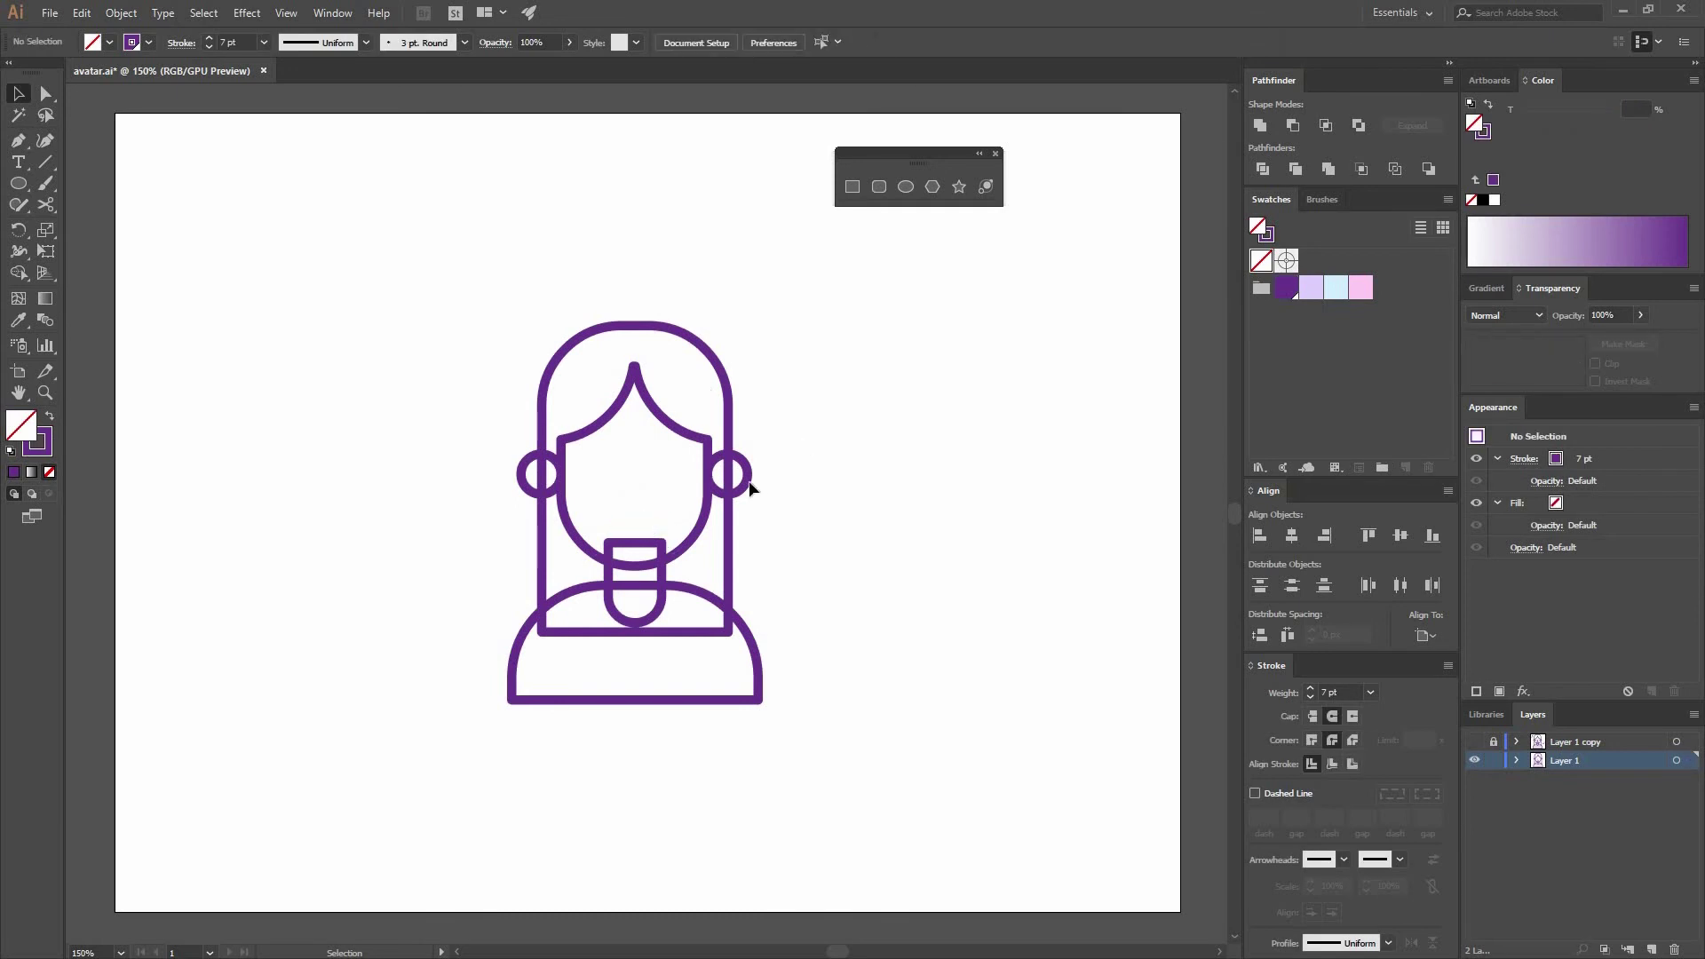
double_click(749, 479)
click(812, 446)
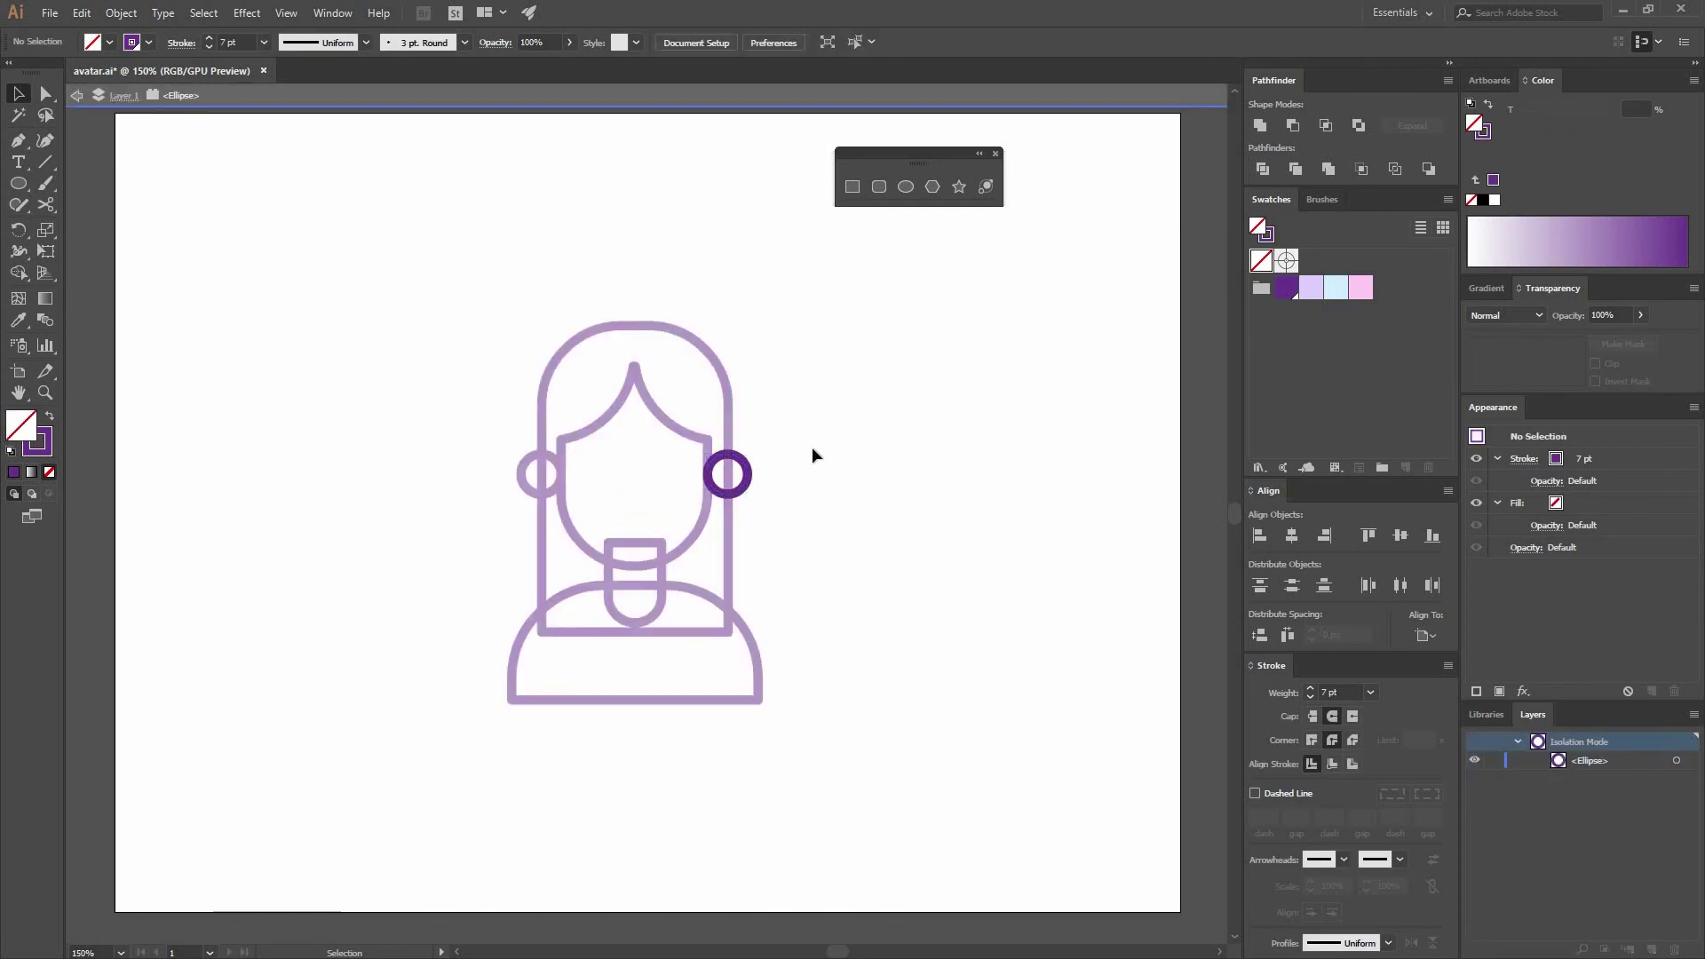
double_click(482, 413)
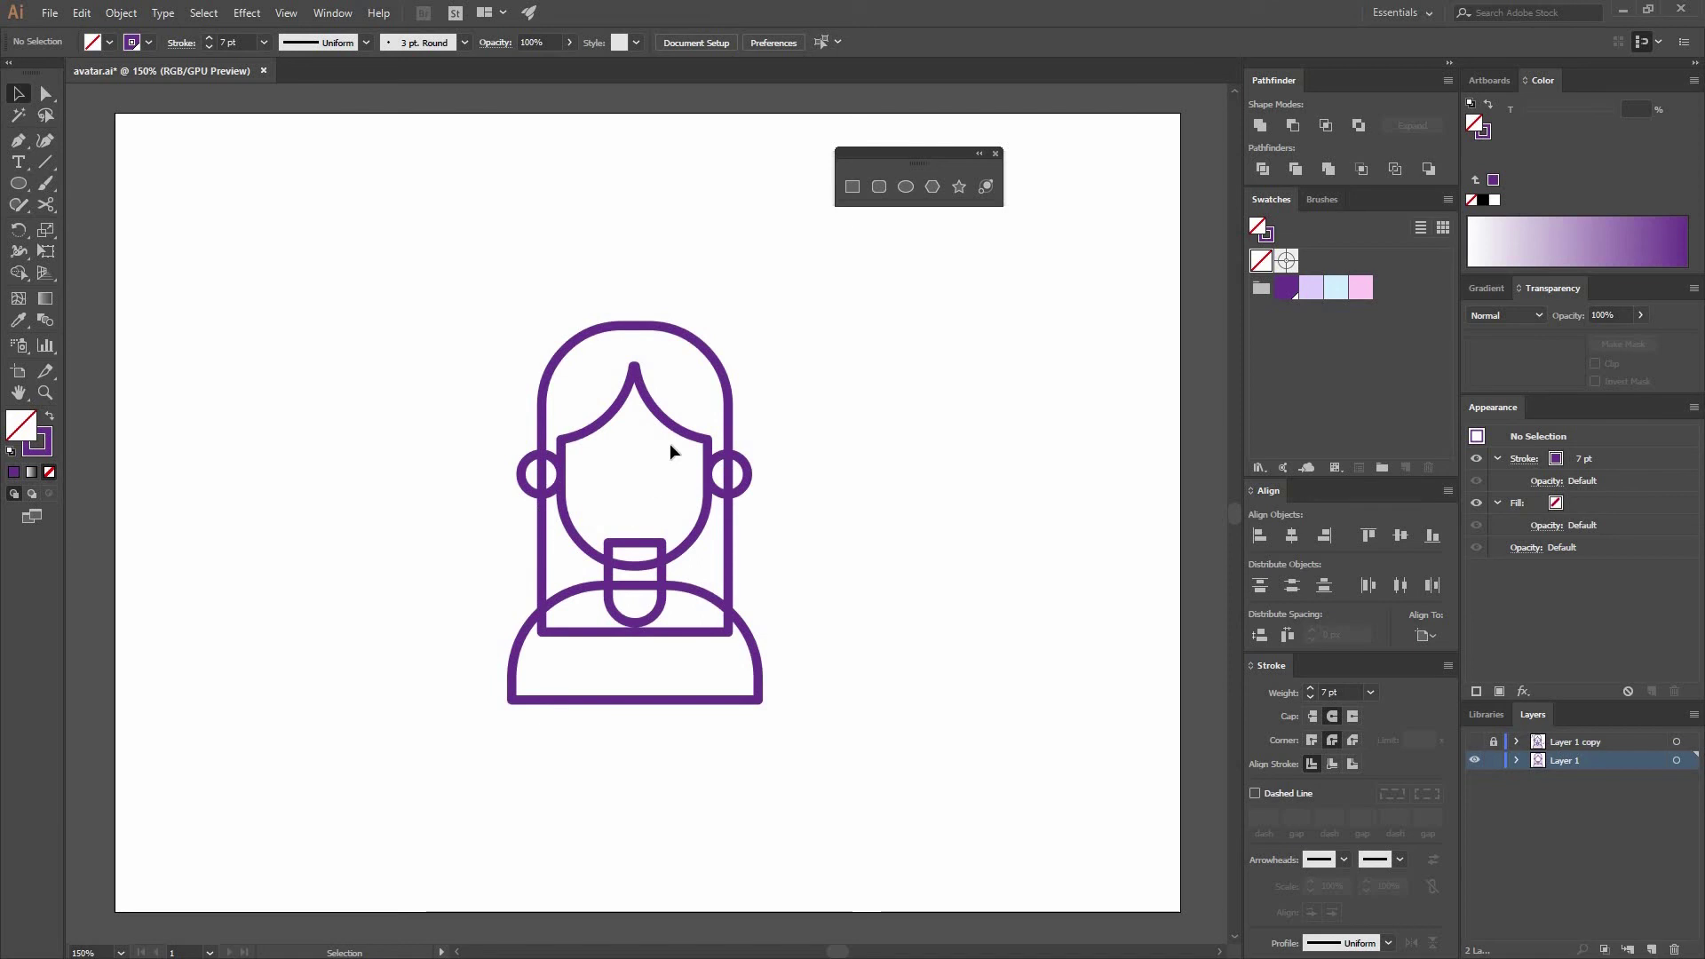
Select the face, neck and both ear circles and merge them with Pathfinder Unite.
click(716, 490)
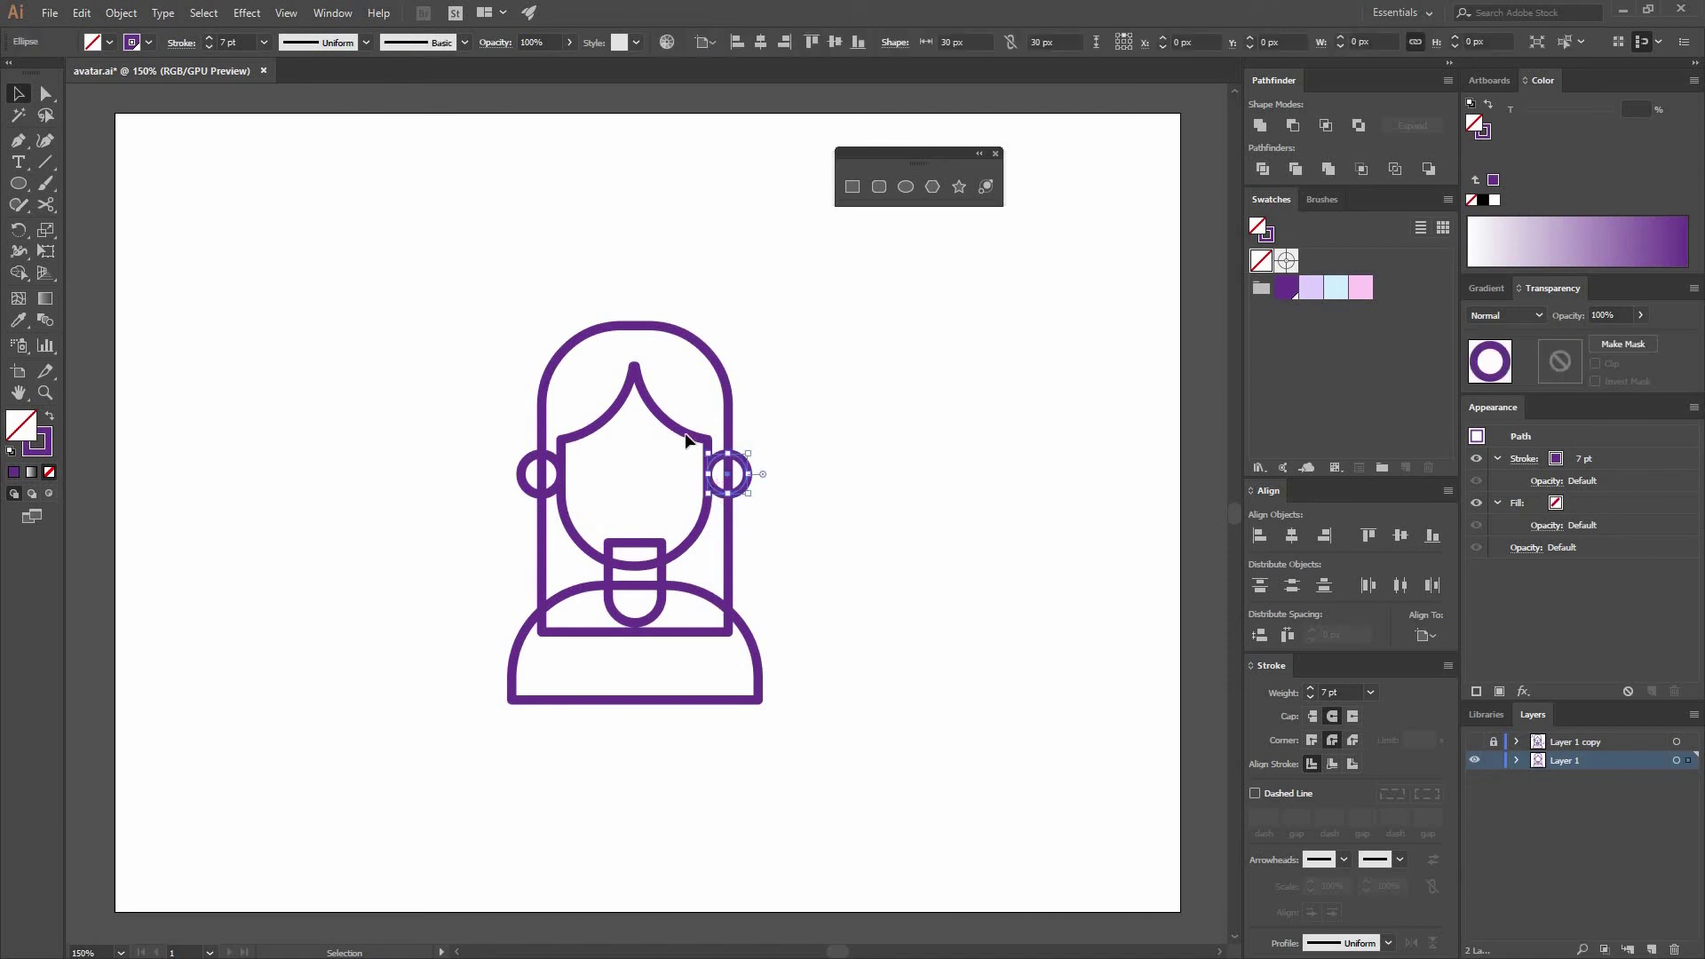
shift+click(650, 555)
shift+click(646, 545)
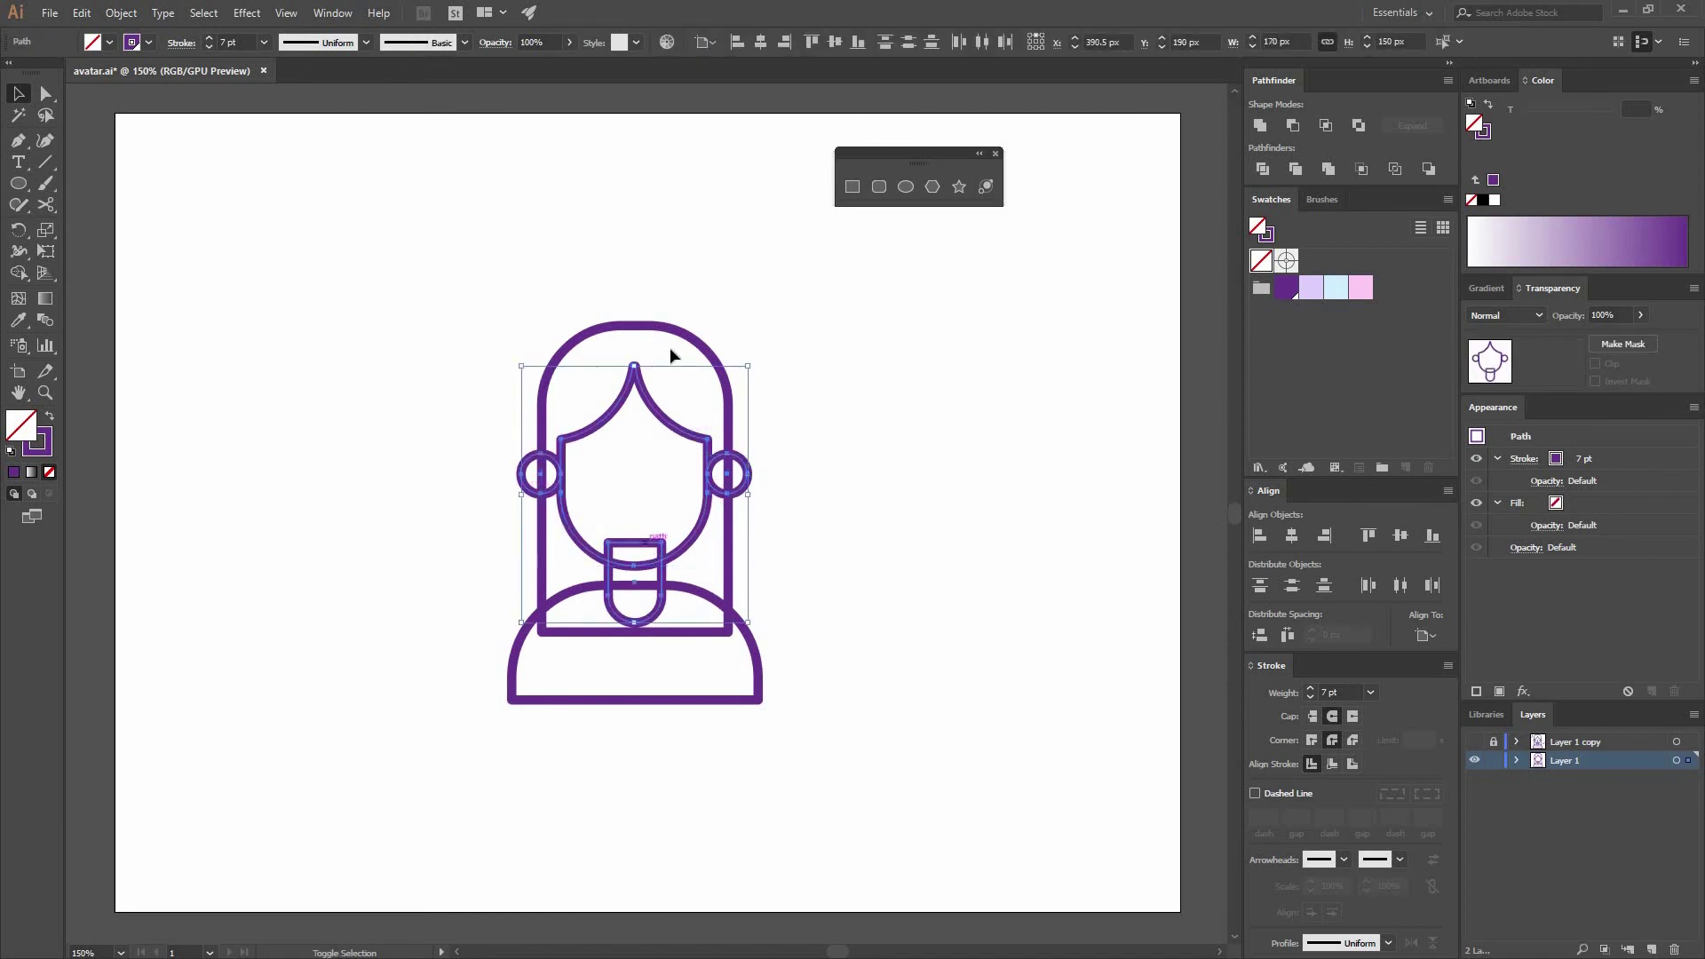
click(1265, 124)
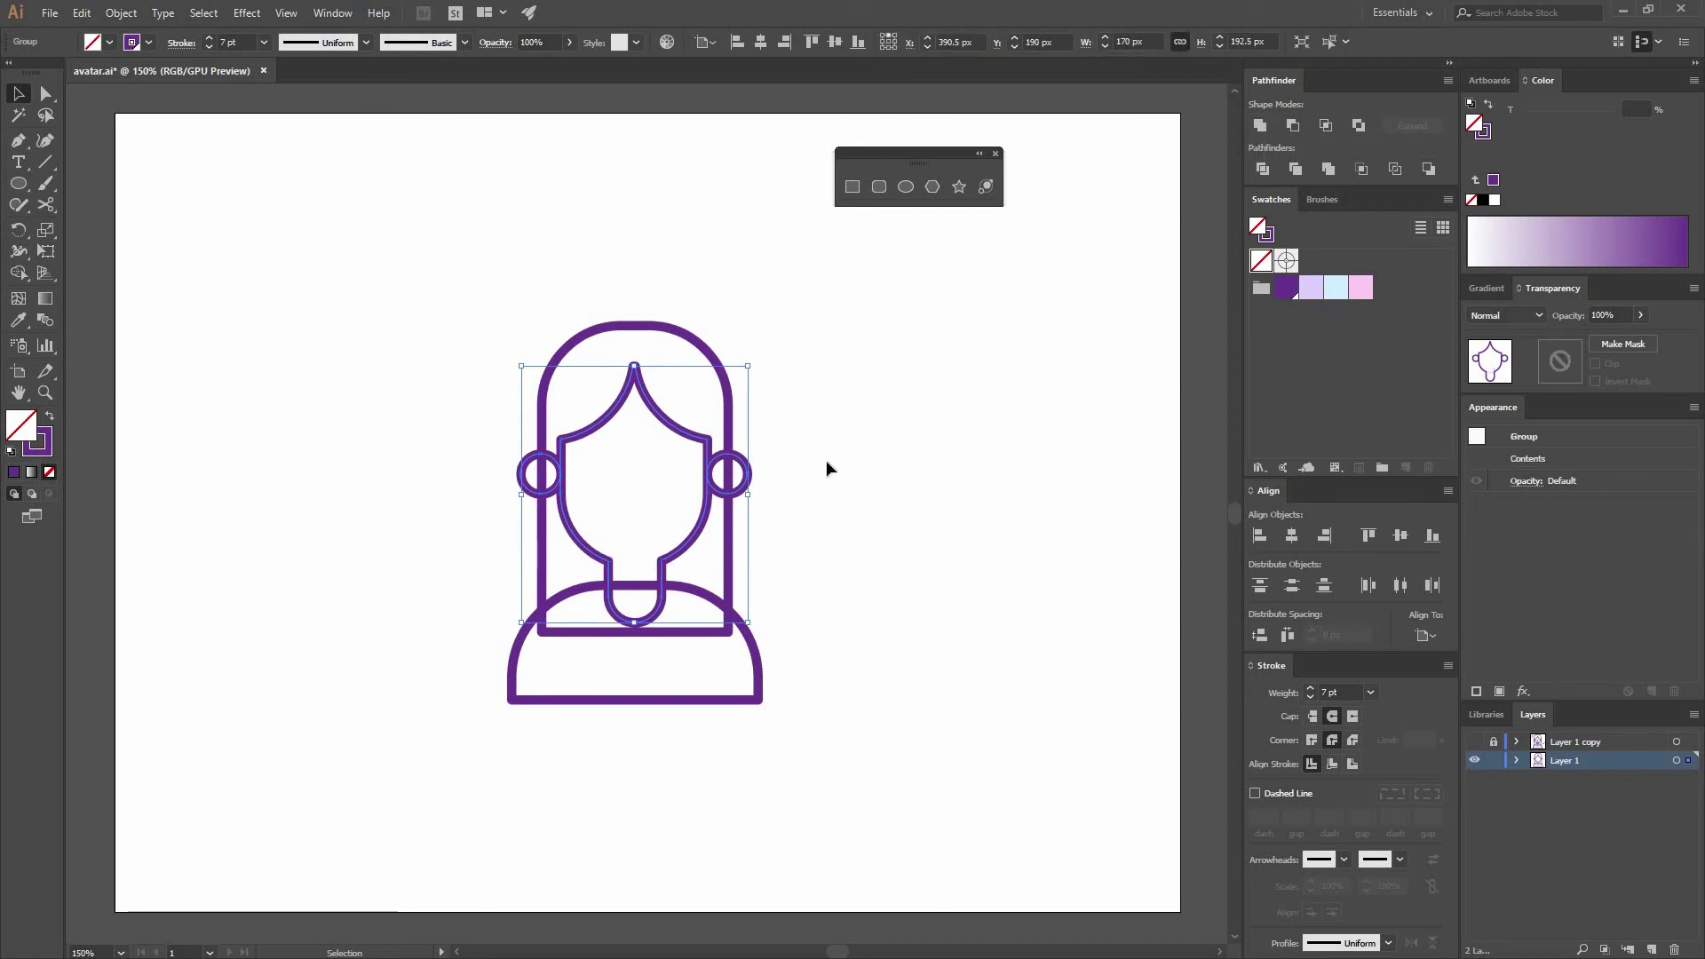
click(764, 431)
drag(727, 411, 763, 321)
key(ctrl+z)
Copy the united head shape and paste the duplicate in place.
click(666, 426)
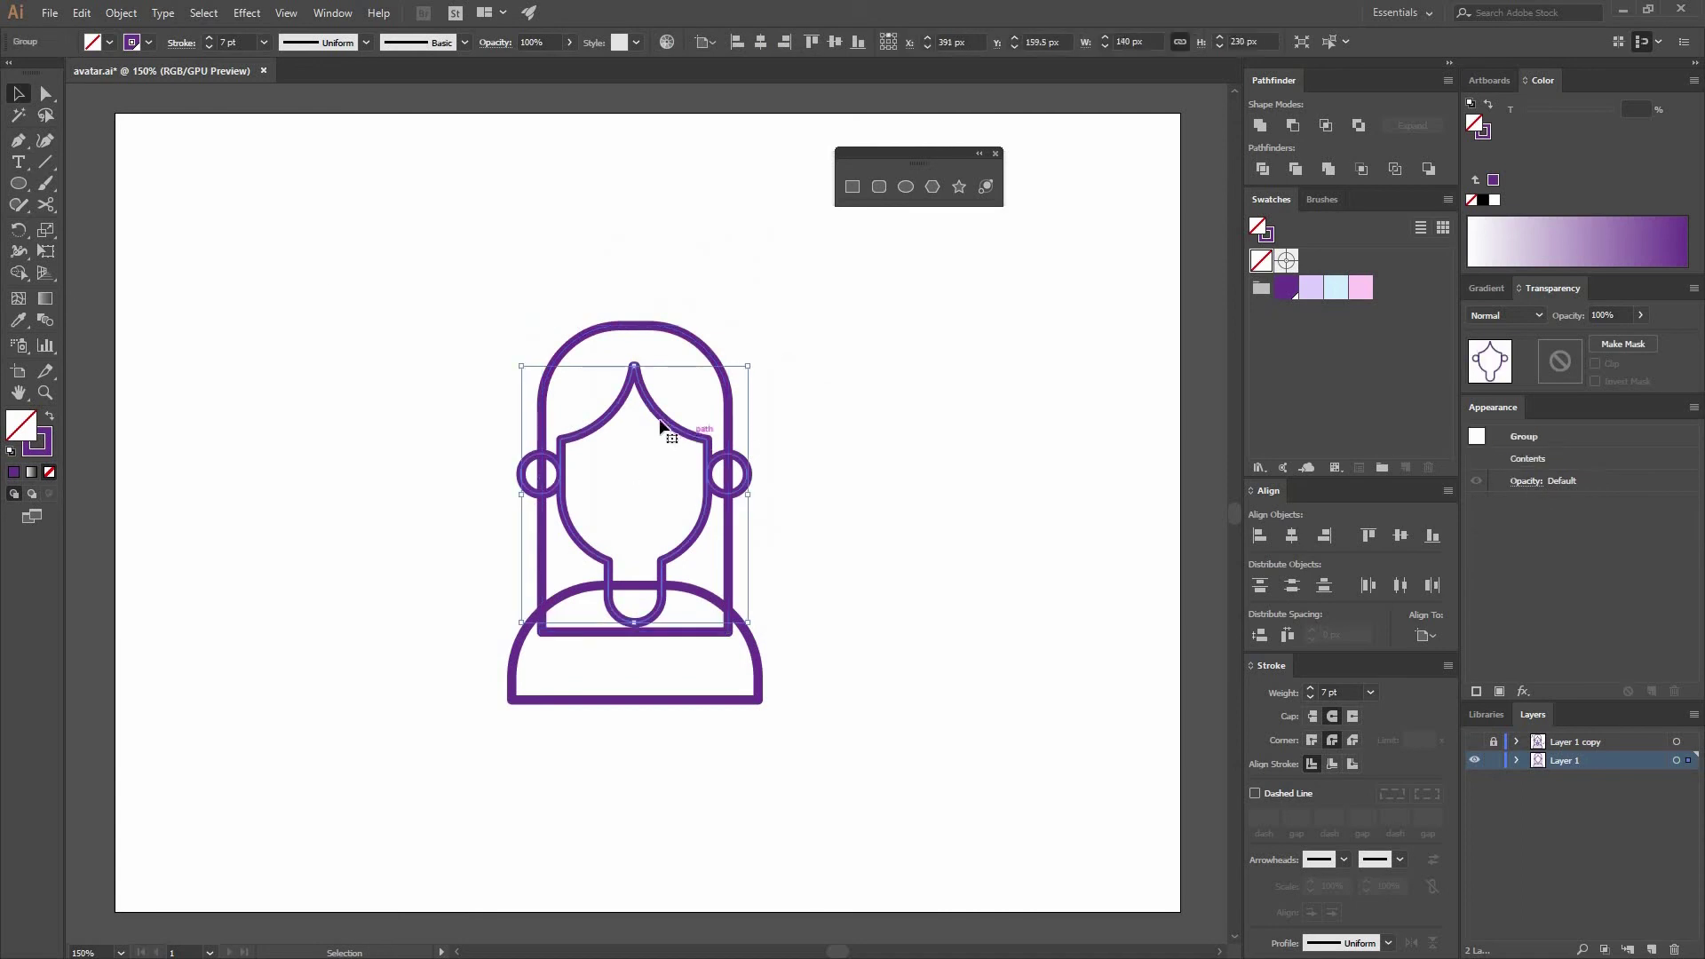
click(120, 13)
mouse_move(81, 13)
click(129, 98)
click(109, 98)
click(87, 16)
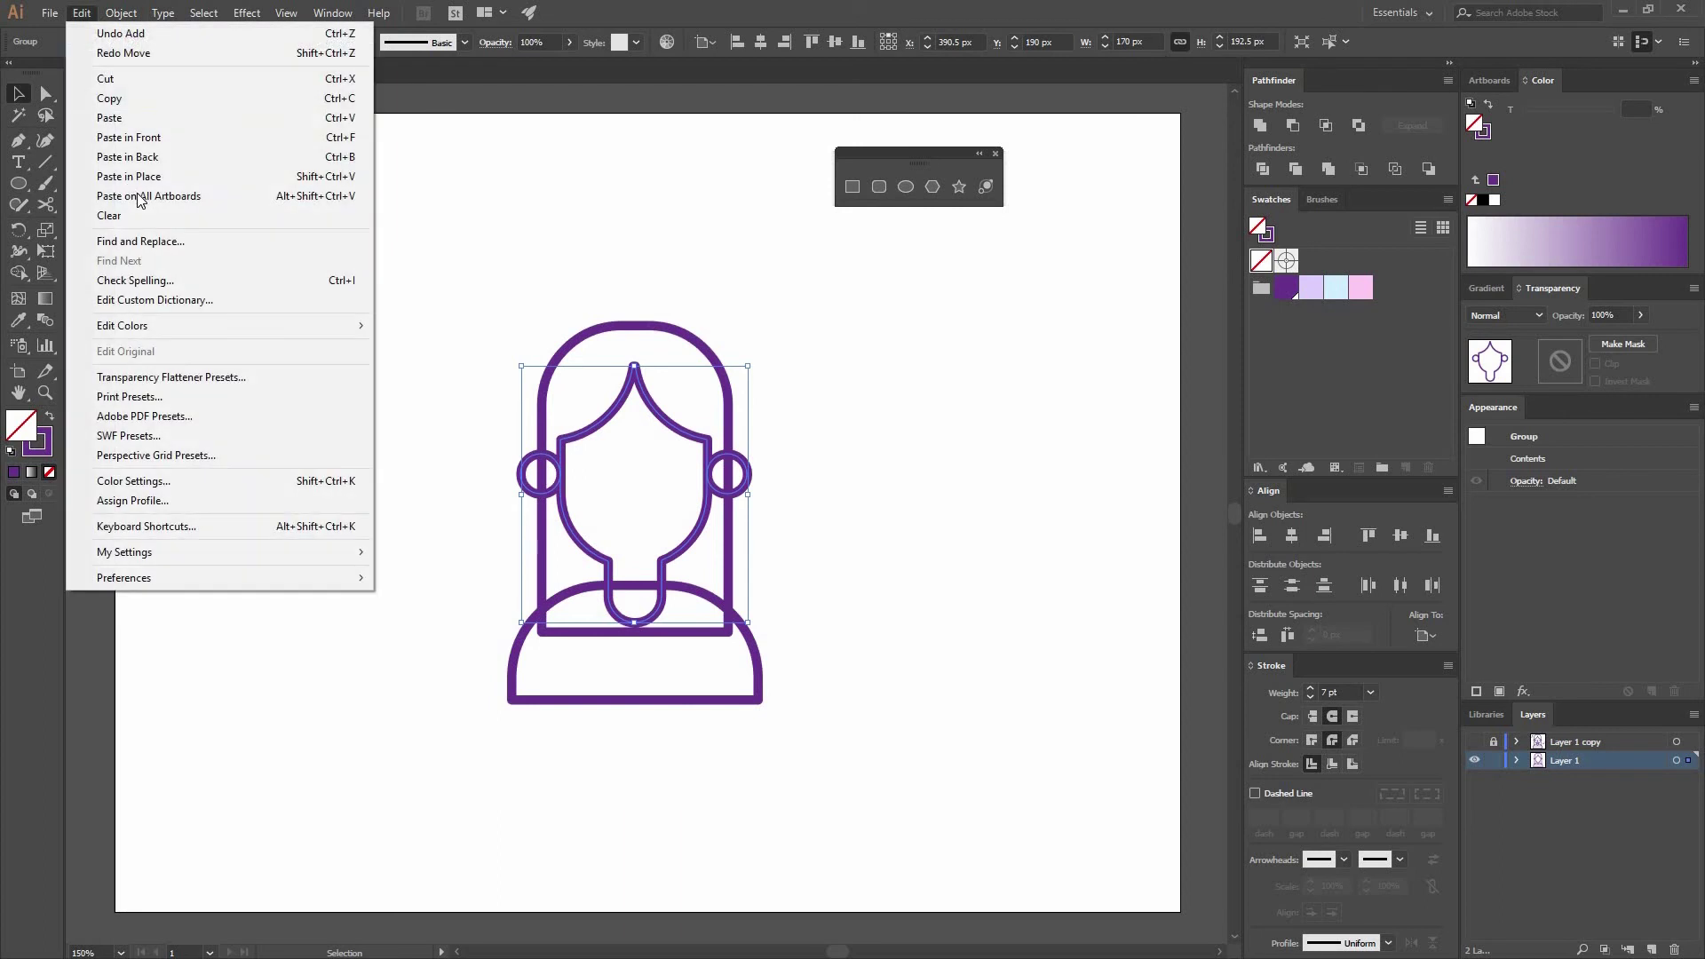
click(168, 176)
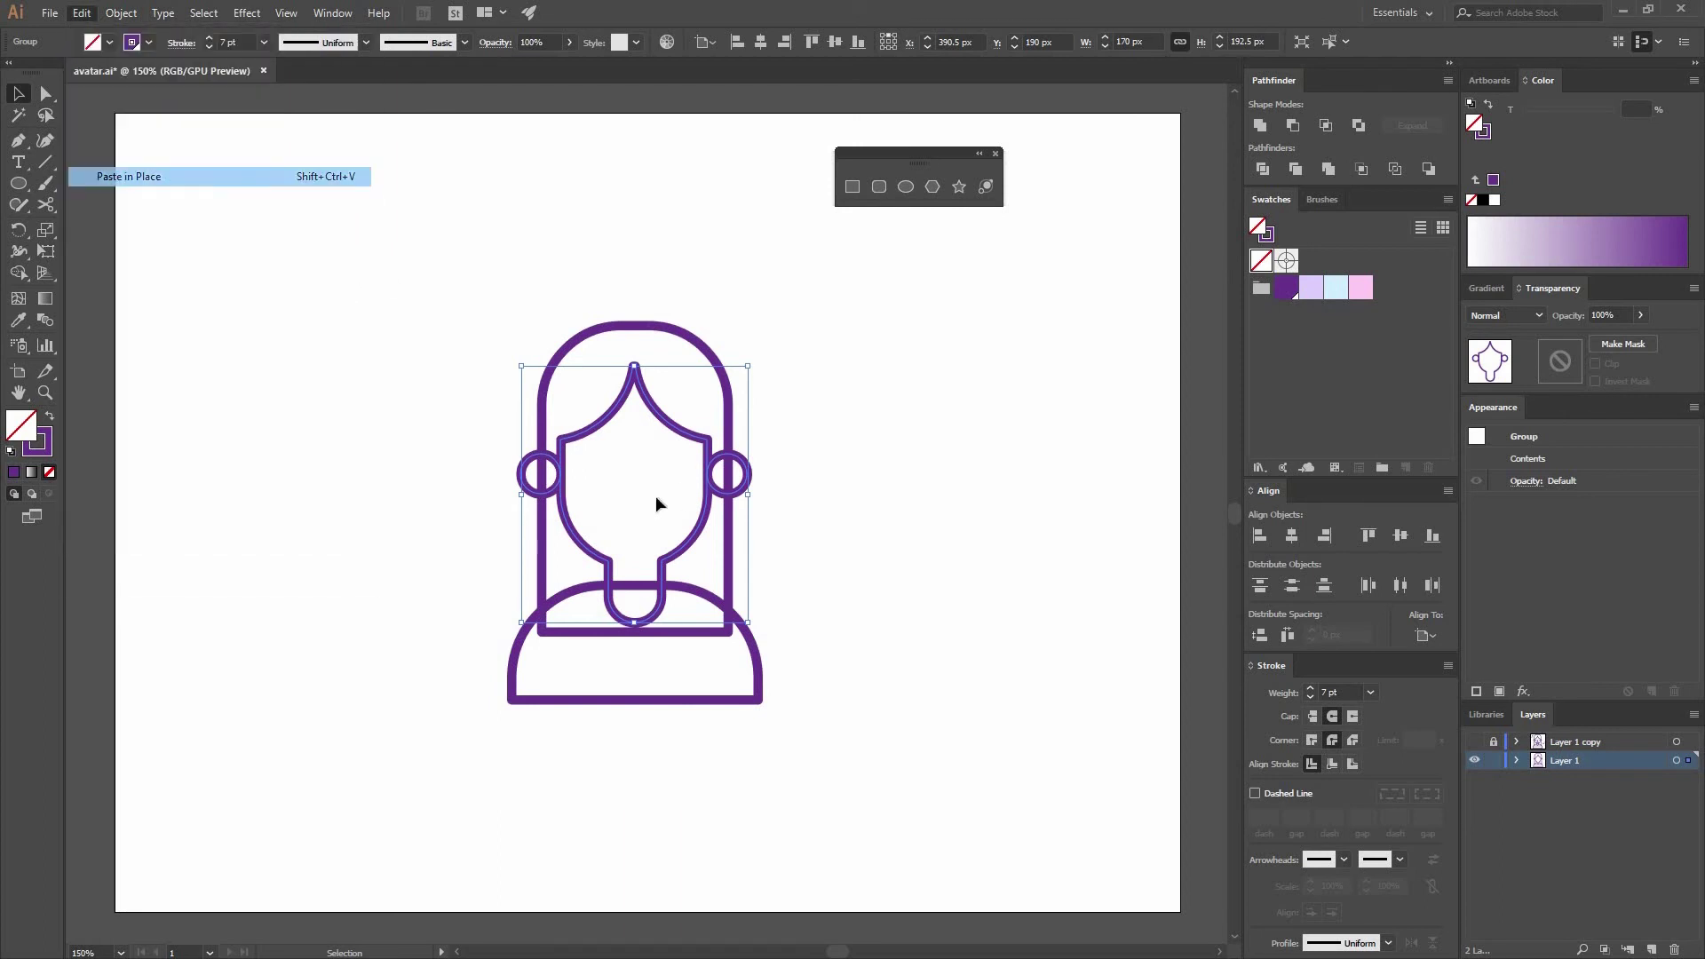
Subtract the duplicated head shape from the hair outline with Pathfinder Minus Front.
shift+click(714, 360)
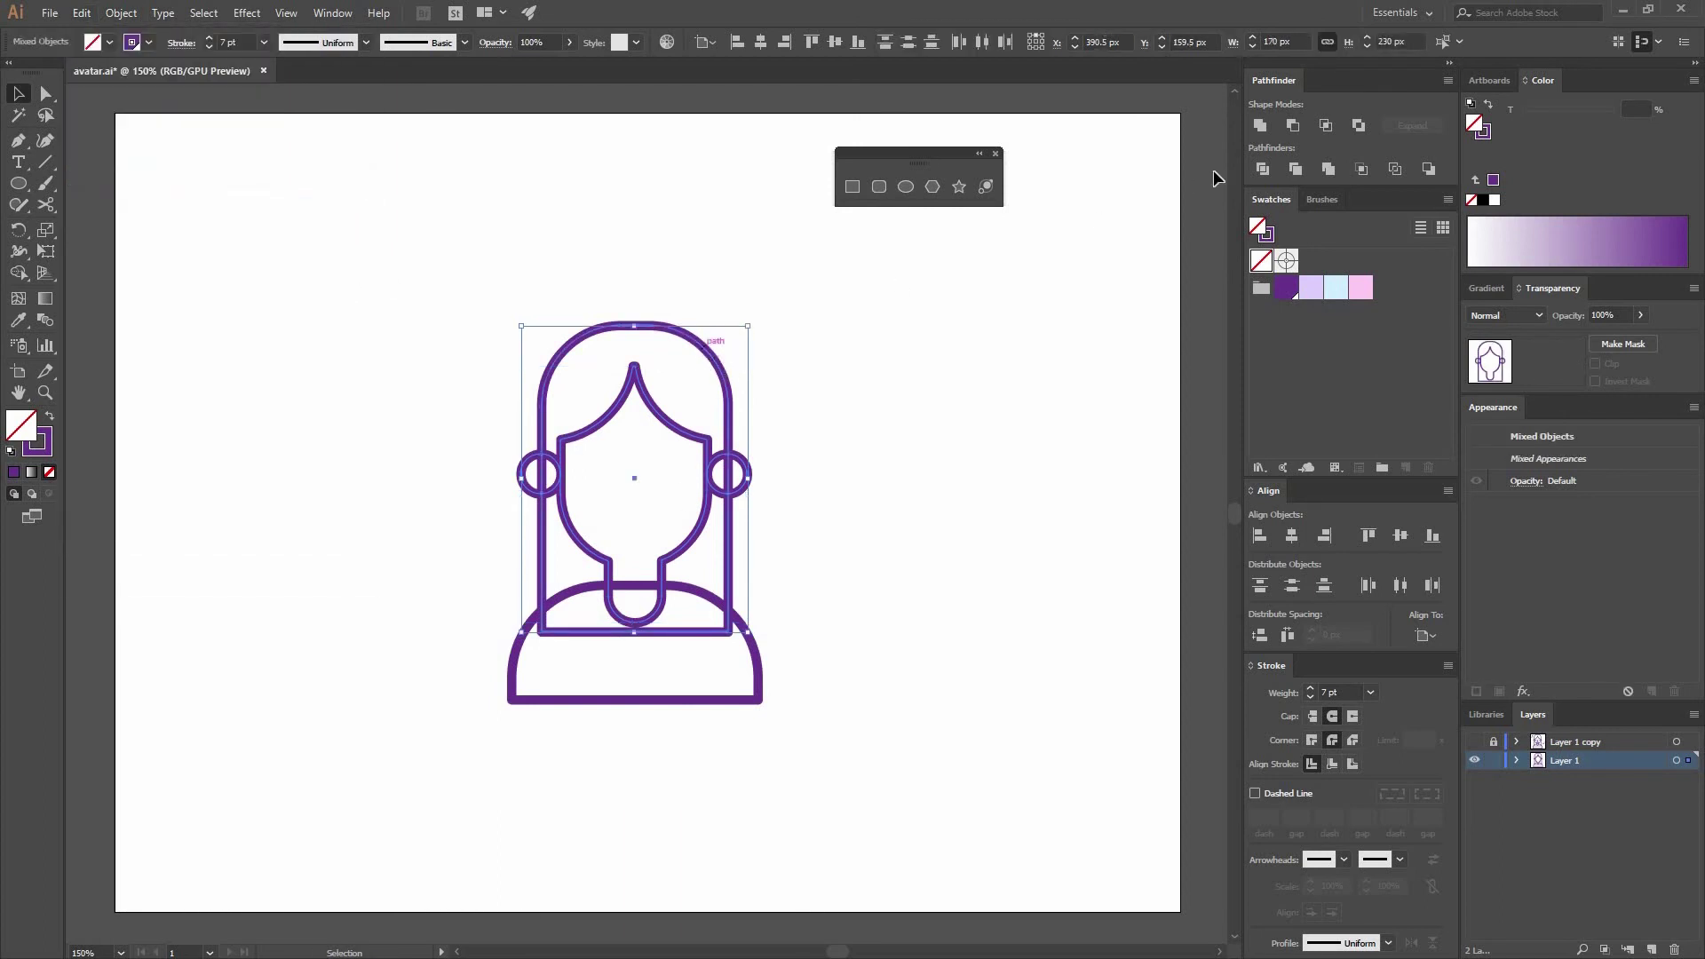
click(719, 359)
drag(718, 361, 1083, 277)
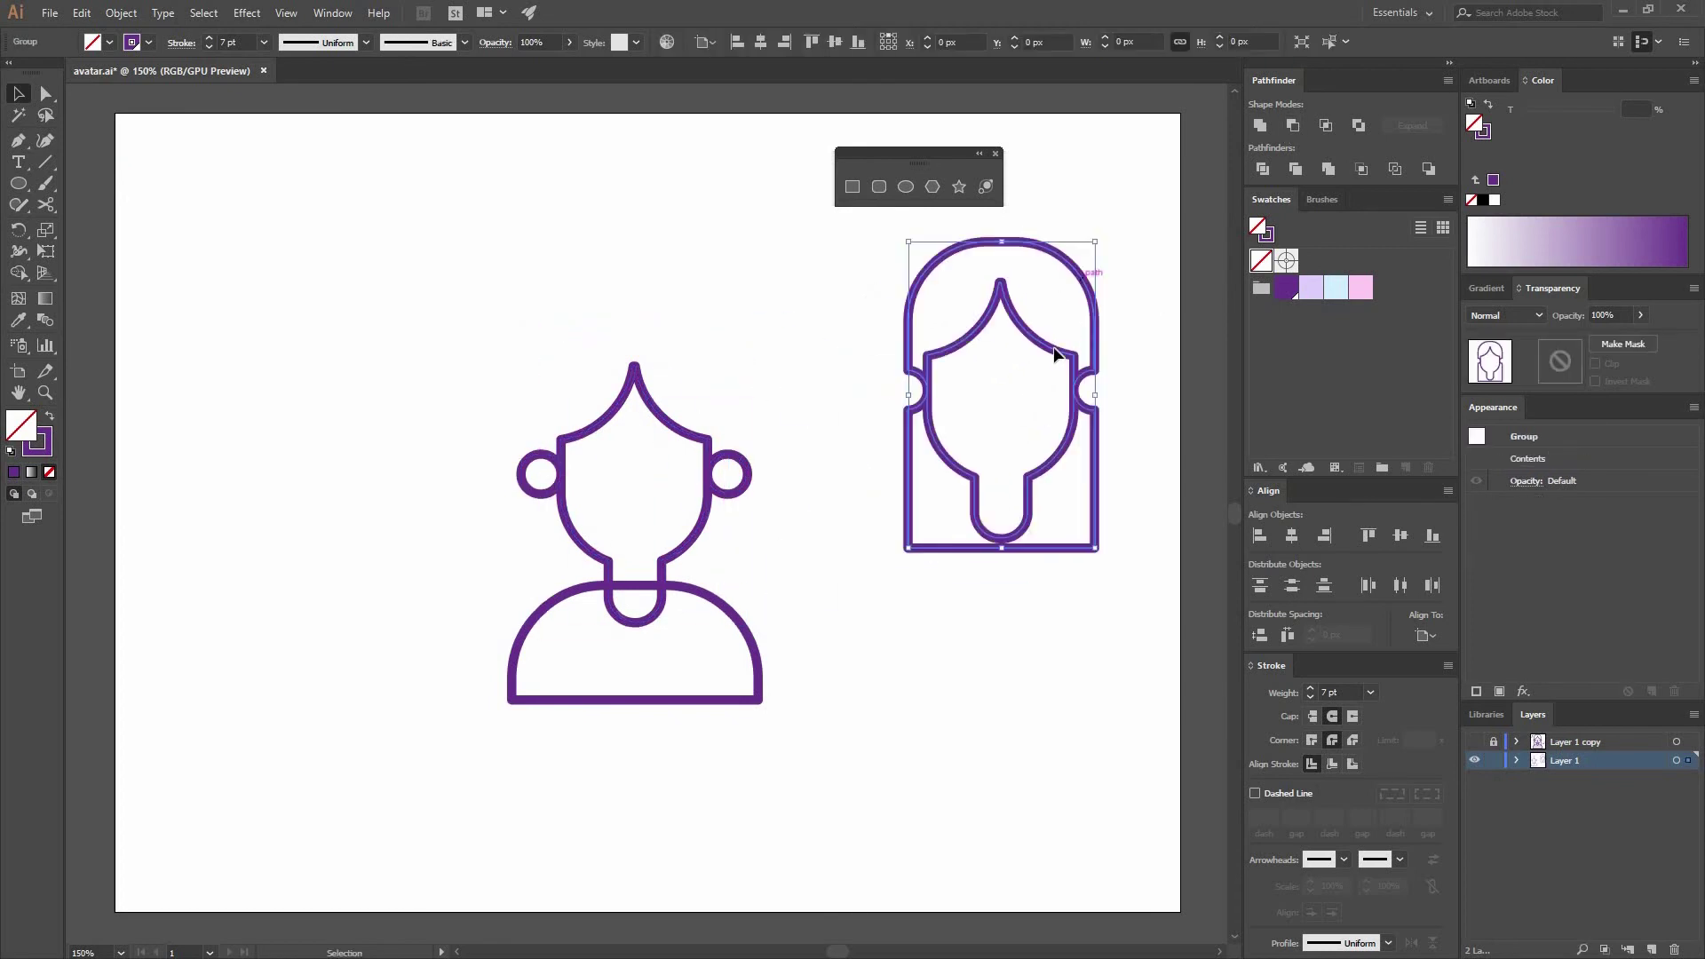
key(ctrl+z)
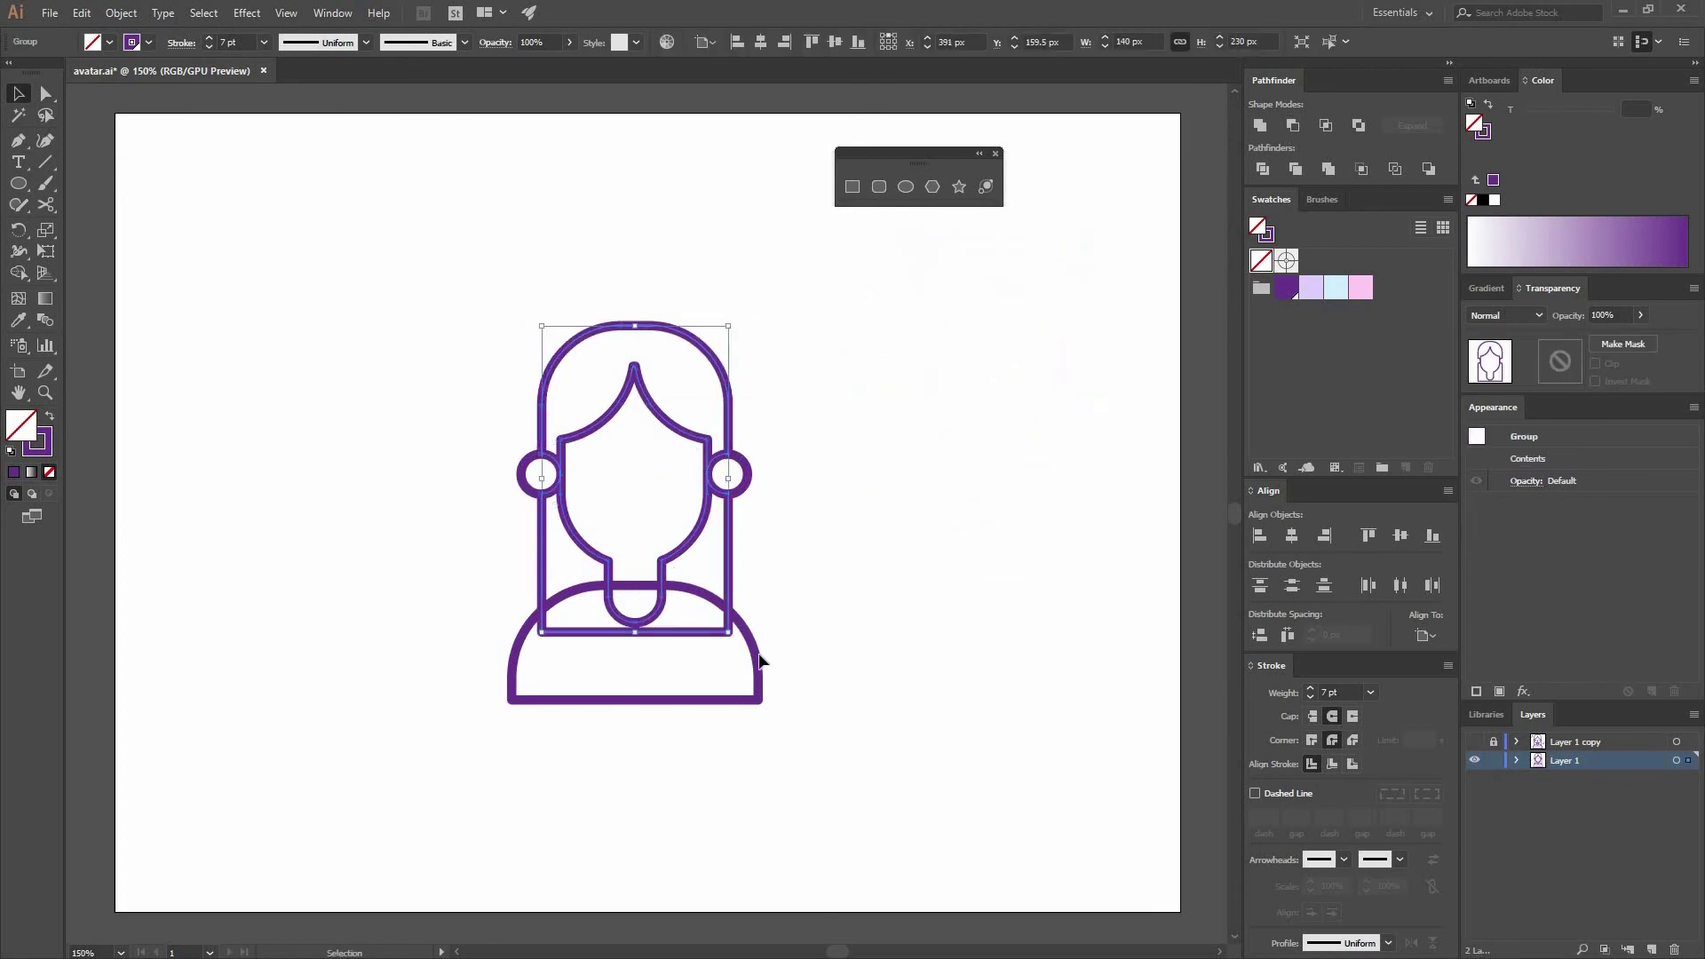
key(ctrl+shift+a)
drag(751, 661, 988, 538)
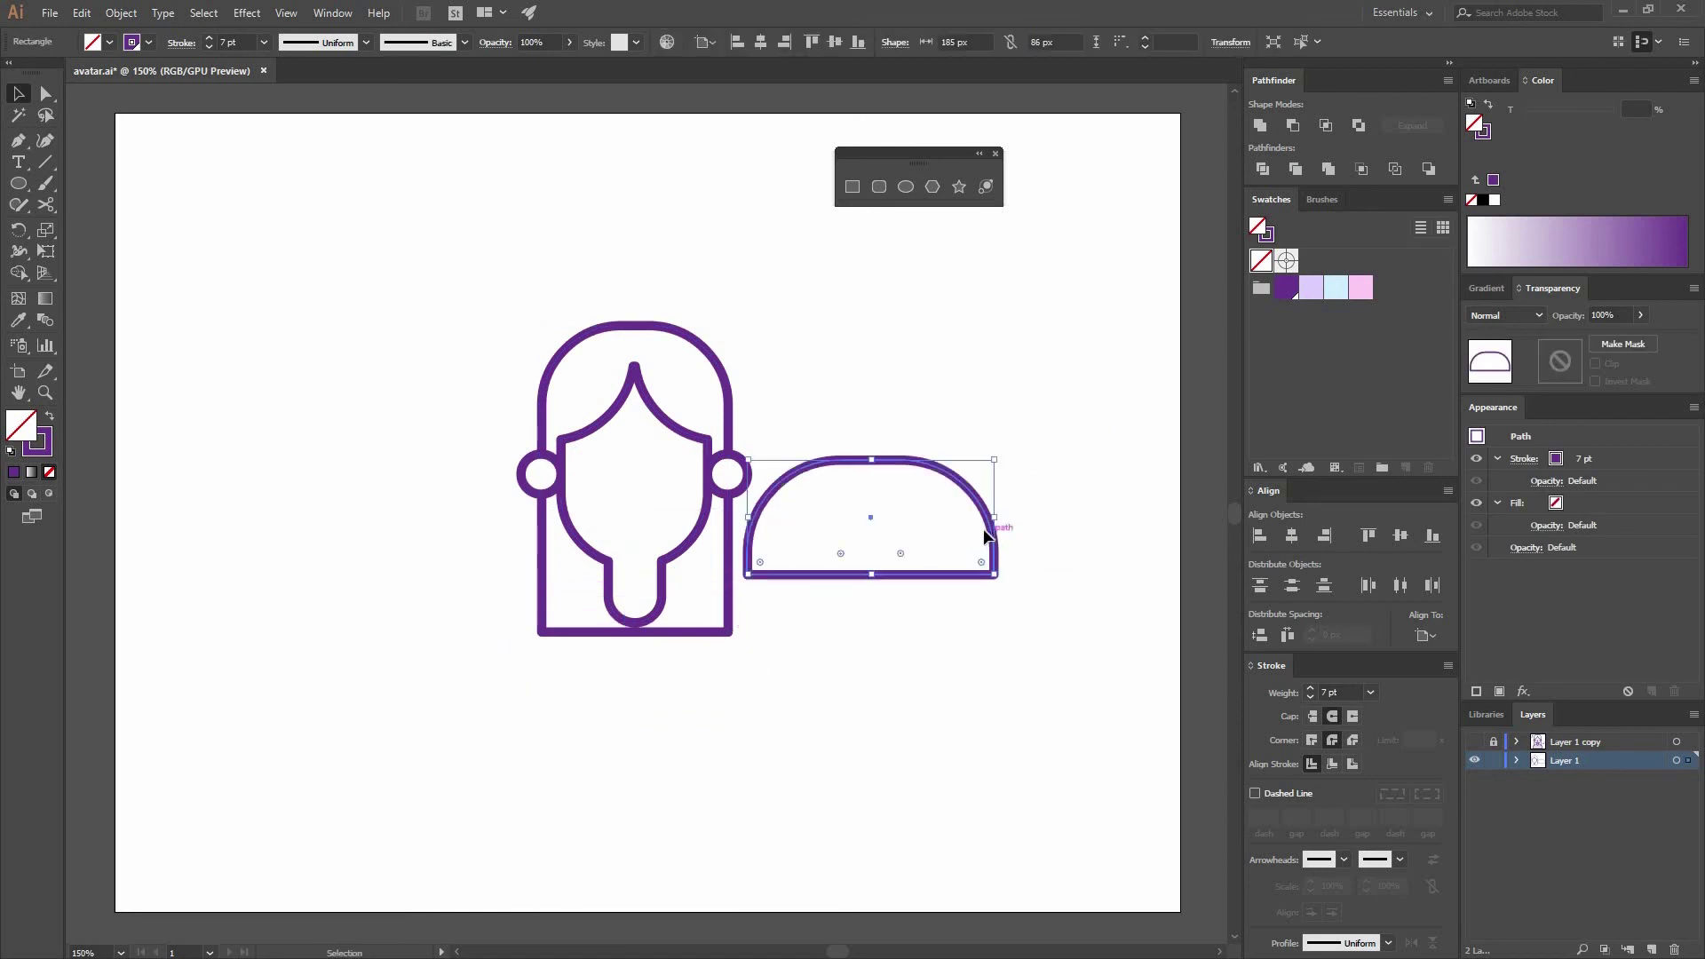
key(ctrl+z)
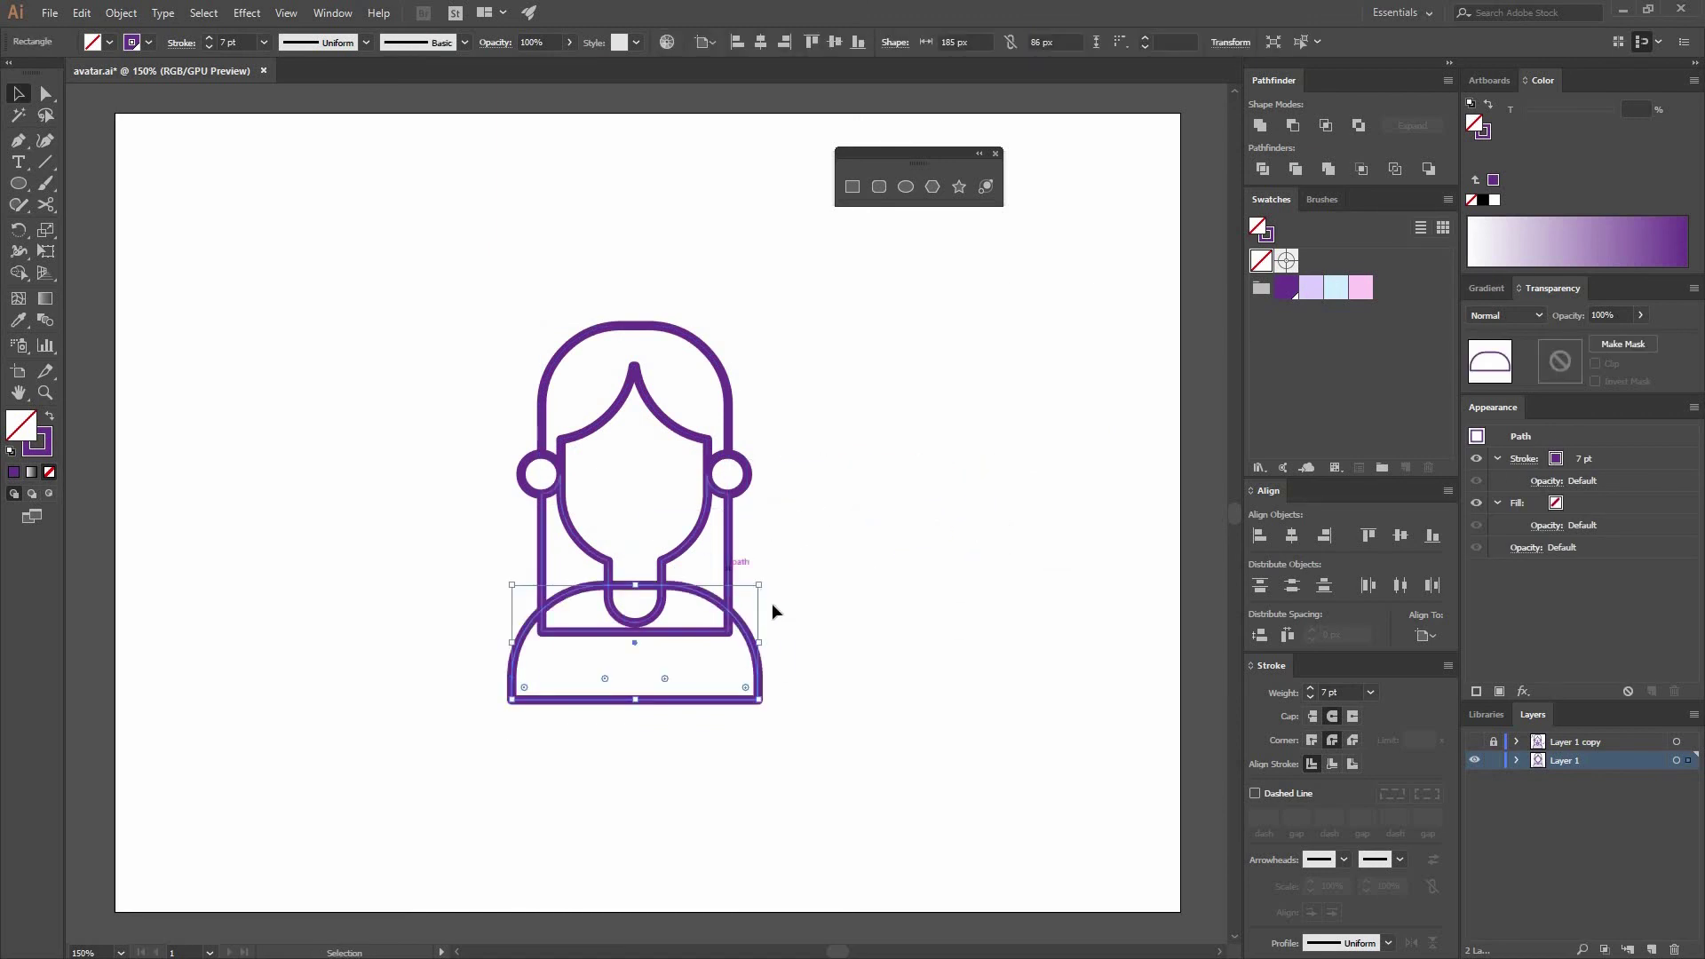
key(a)
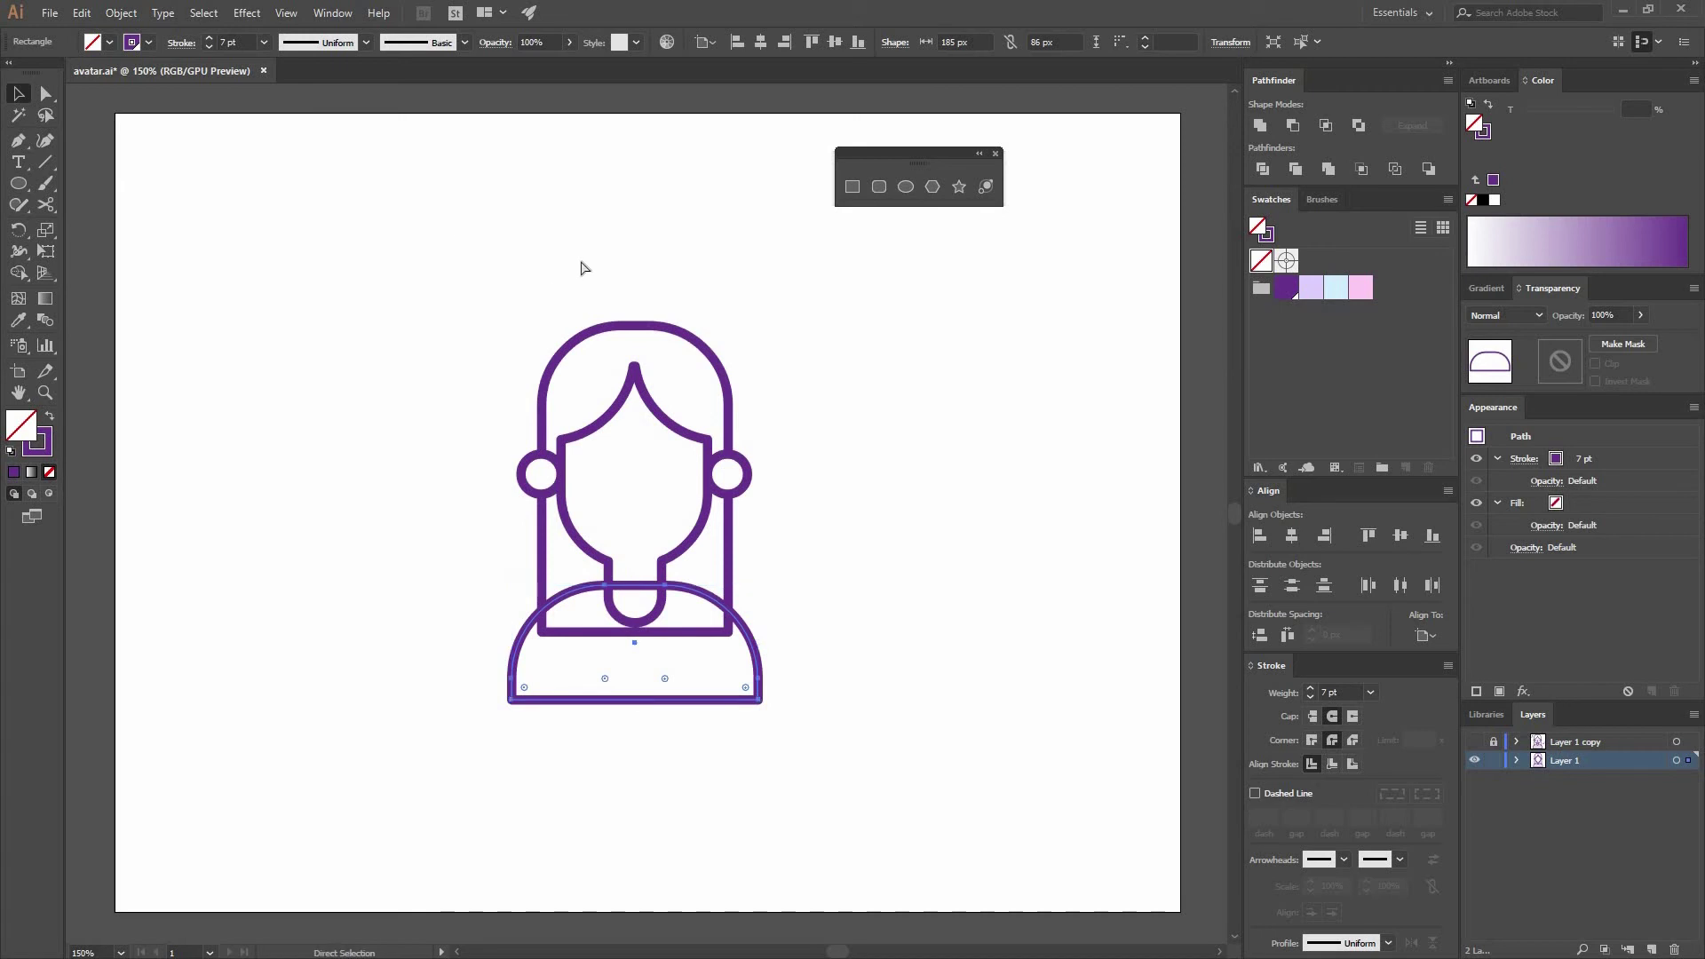
key(v)
Try to subtract the shoulders shape from the whole hair group with Minus Front.
click(798, 471)
click(738, 621)
shift+click(729, 531)
click(1292, 125)
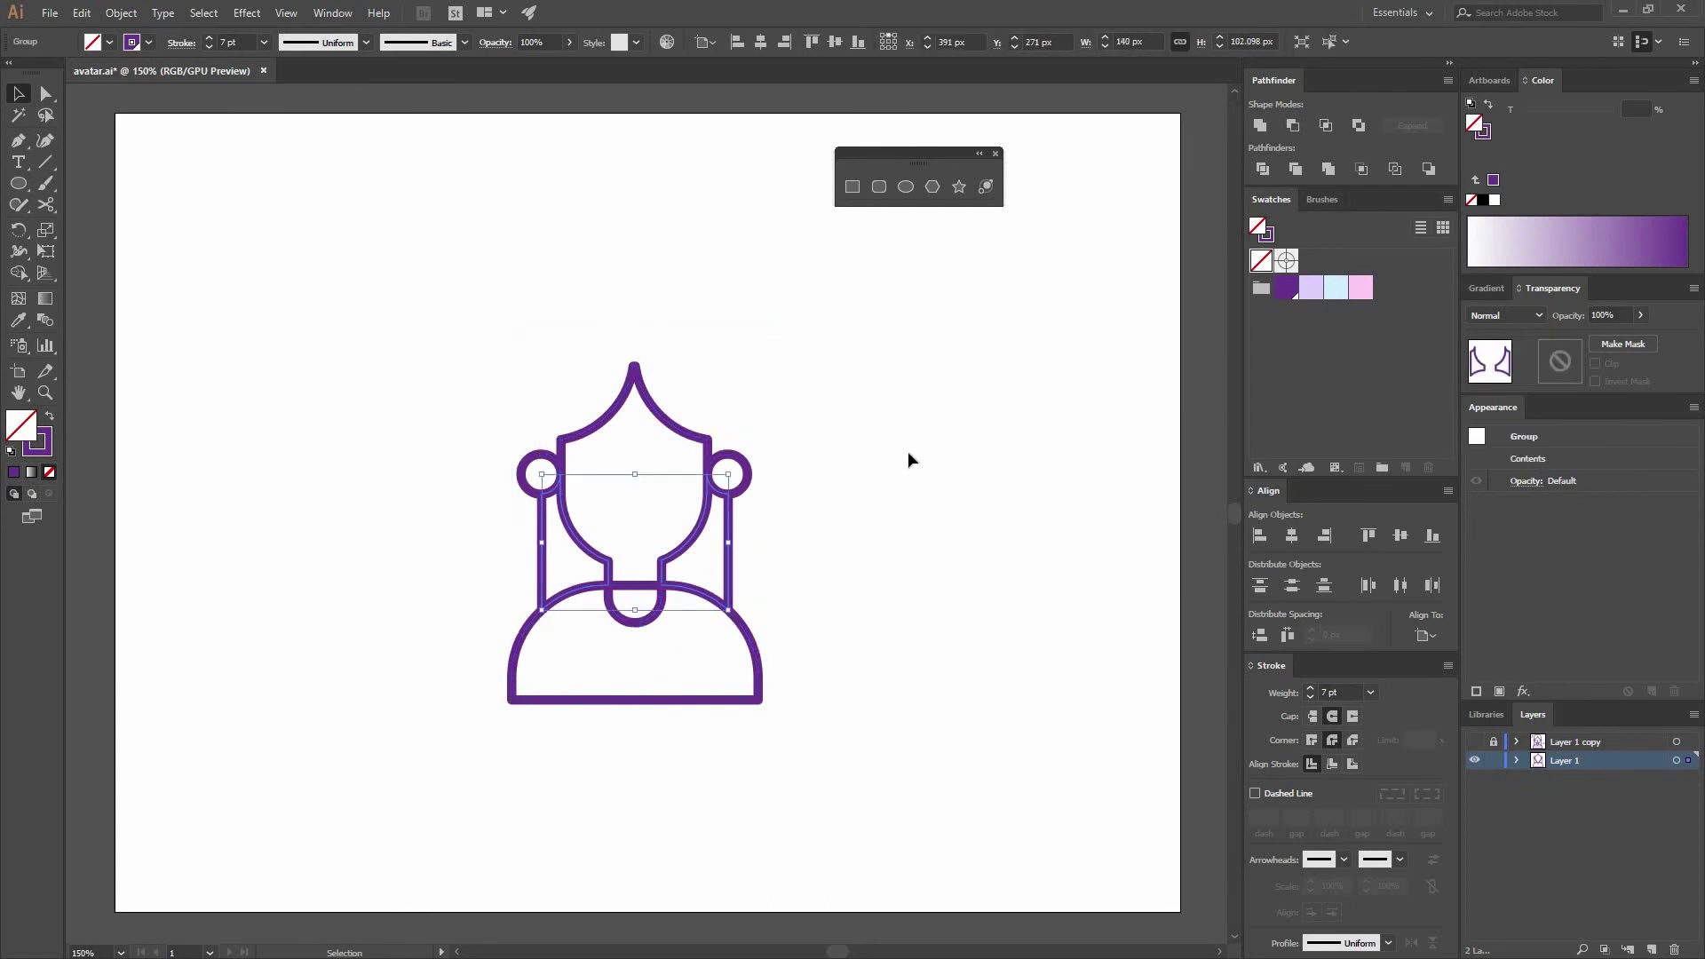
key(ctrl+z)
click(761, 619)
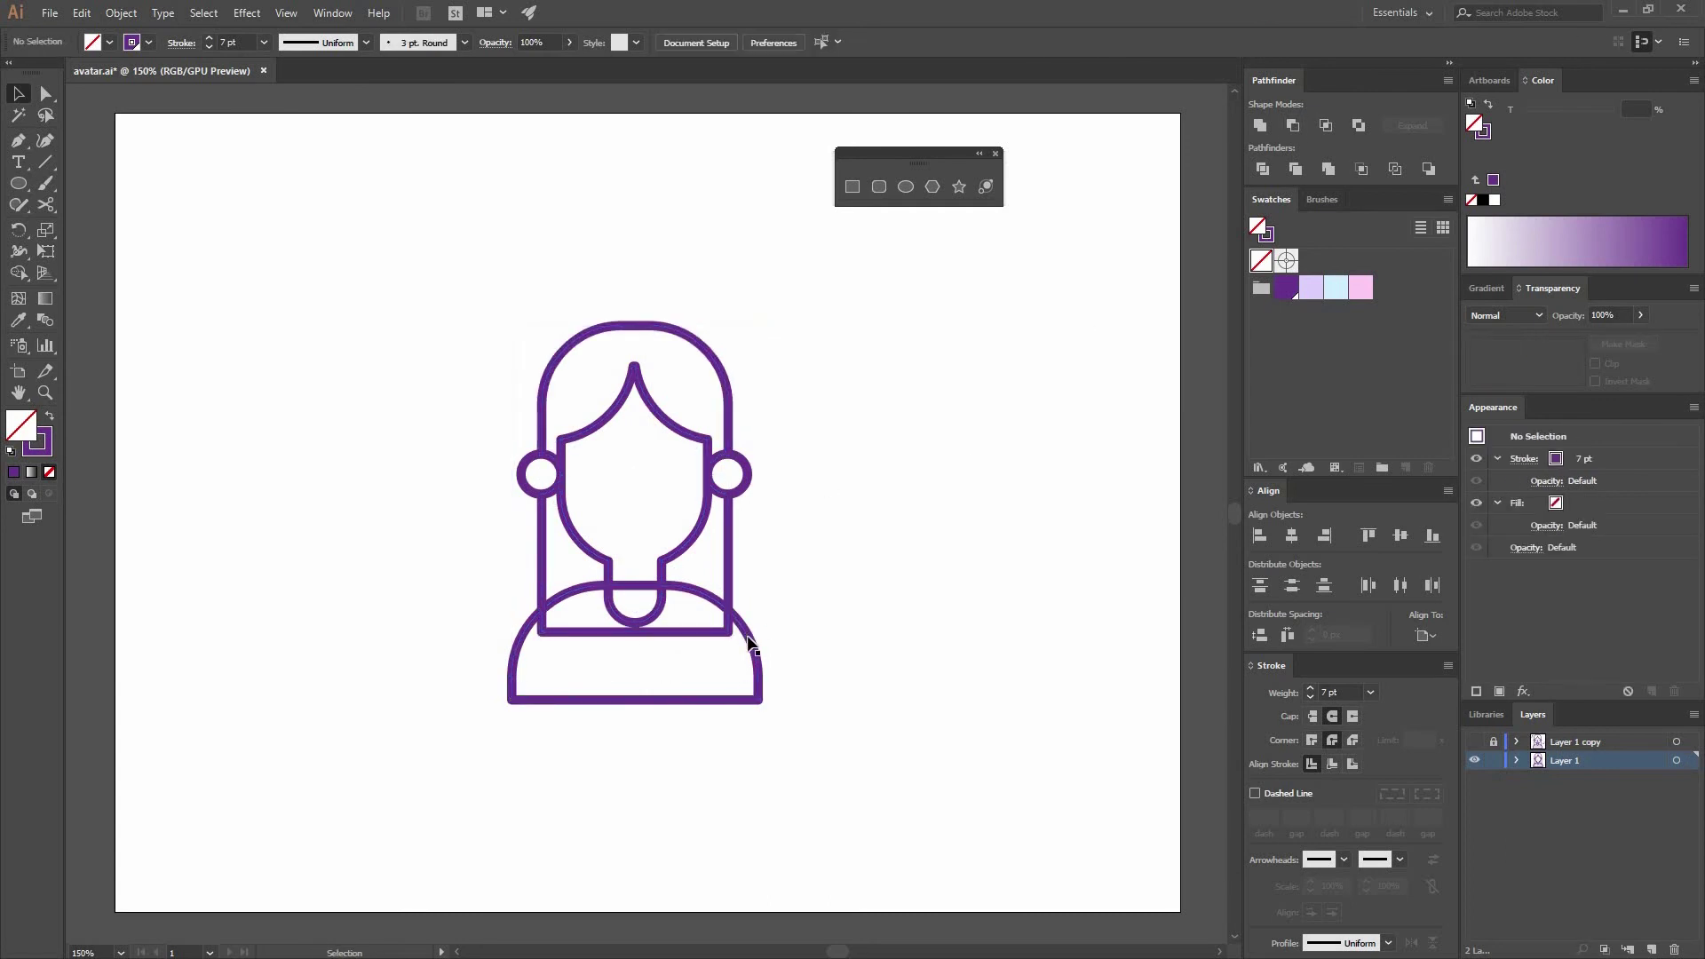
Isolate the hair group, subtract a copy of the shoulders shape from its lower piece, and leave isolation.
click(735, 607)
click(728, 558)
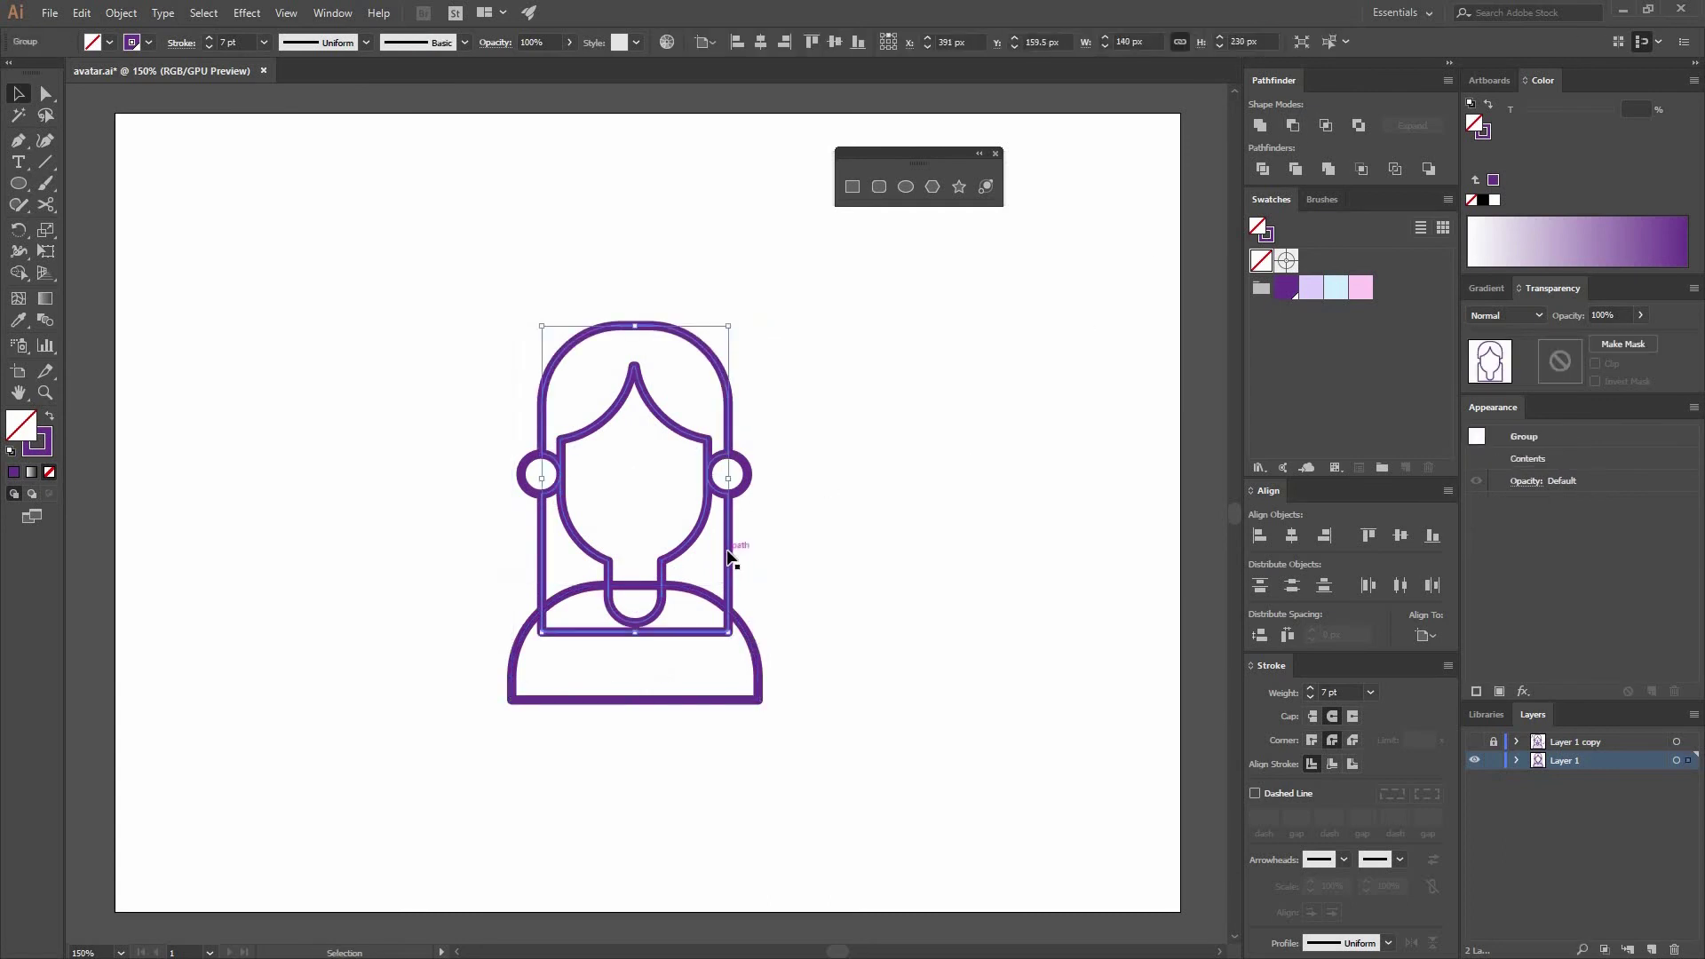
double_click(728, 551)
drag(728, 554, 873, 524)
key(ctrl+z)
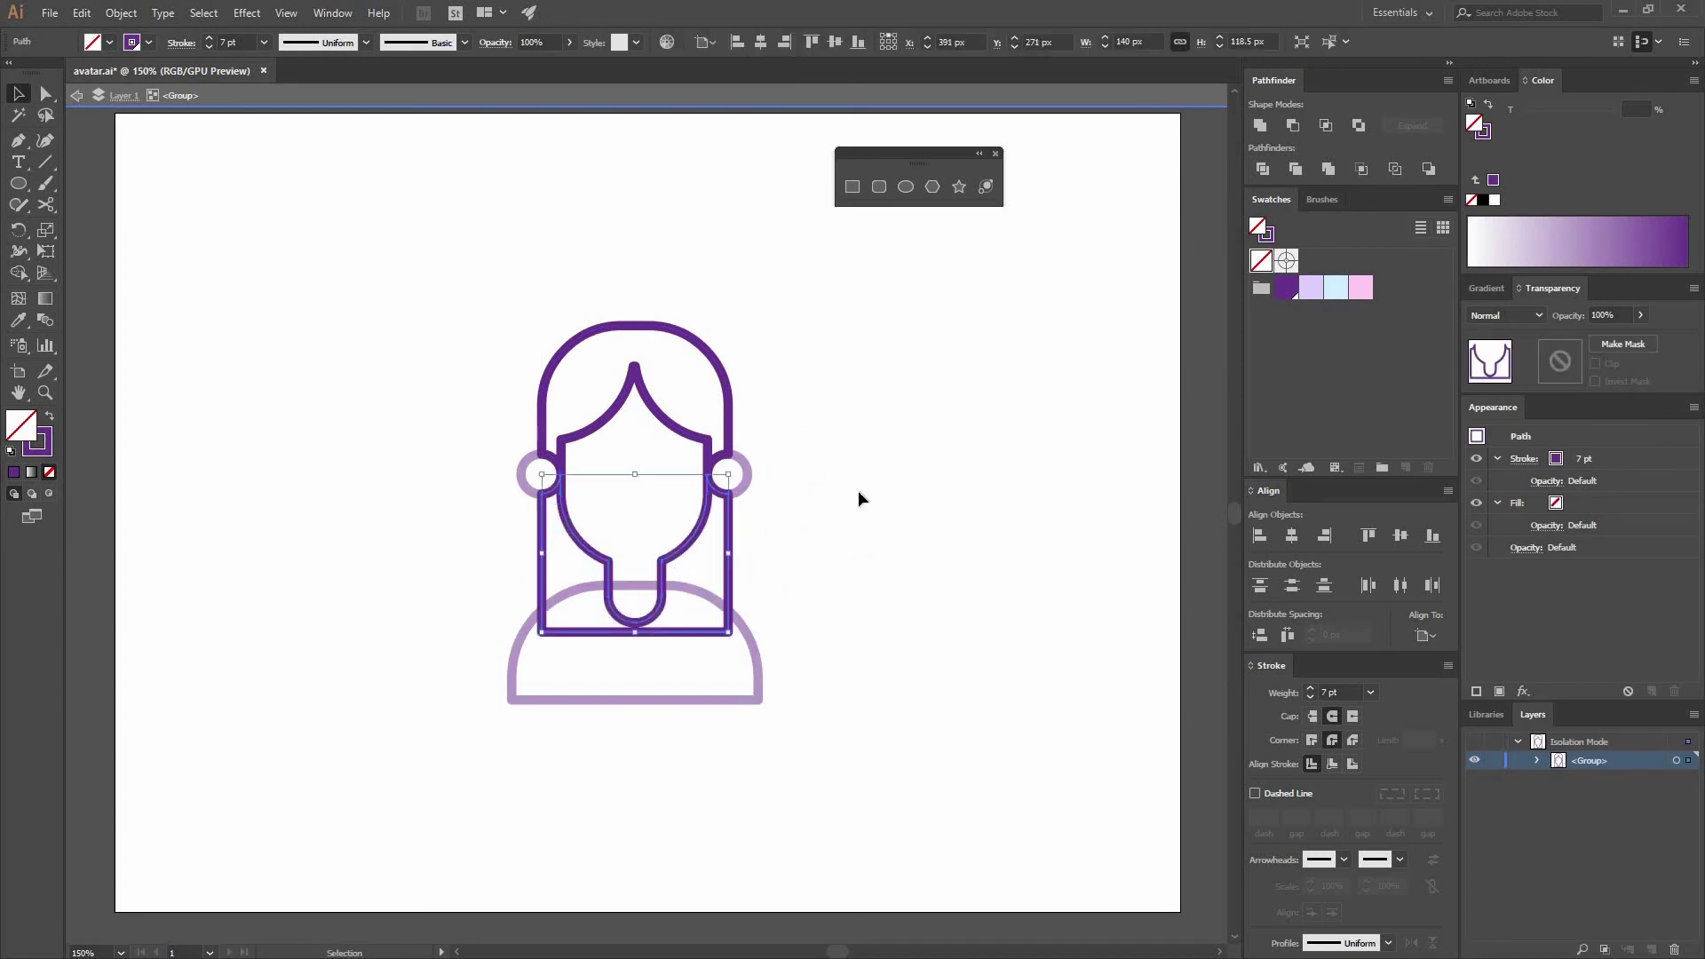
click(733, 597)
shift+click(729, 538)
click(1293, 129)
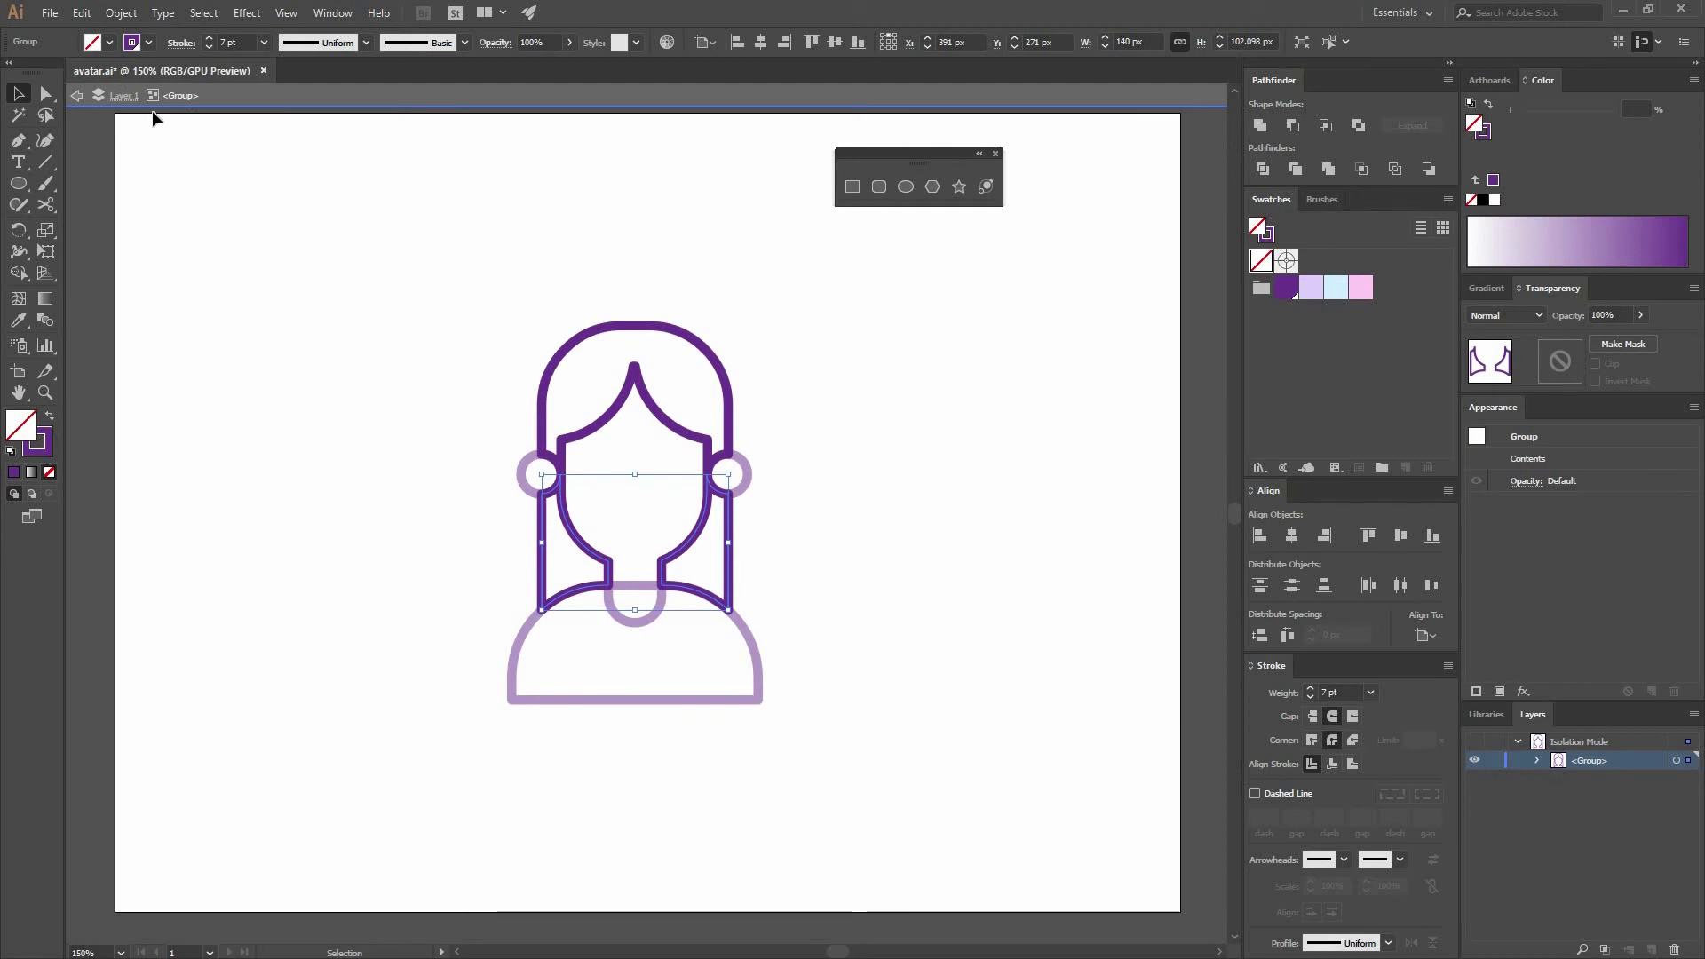
click(806, 621)
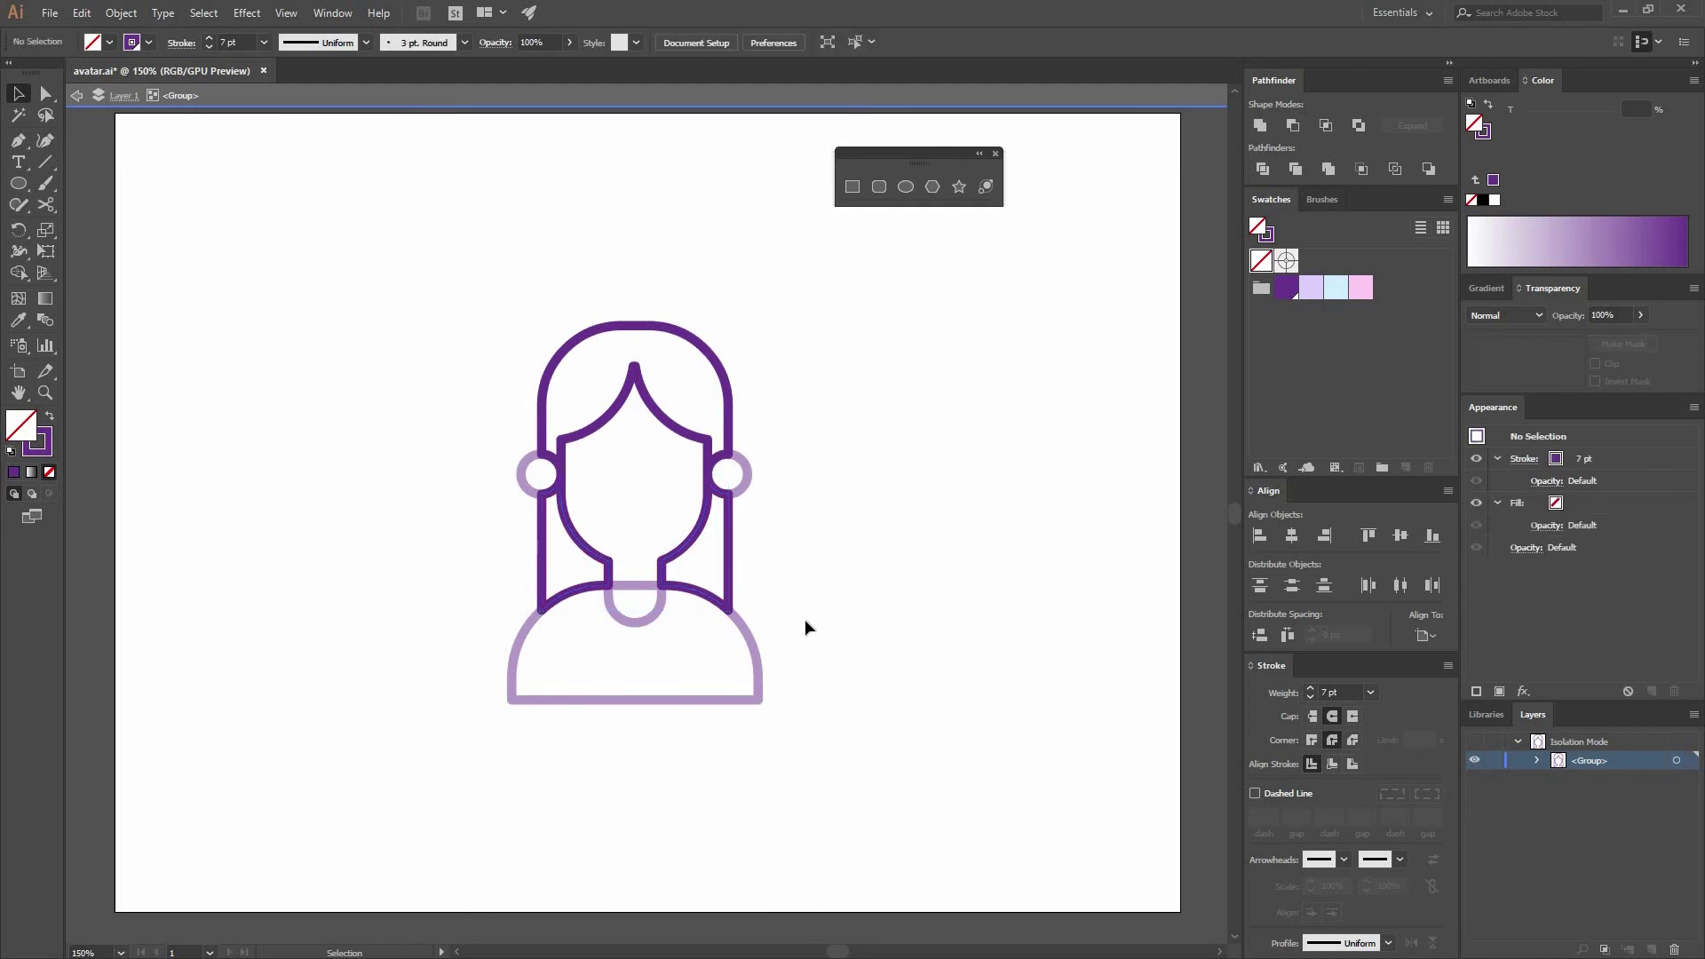
double_click(750, 636)
Select the united head shape together with the shoulders shape.
drag(753, 640, 920, 540)
key(ctrl+z)
click(746, 485)
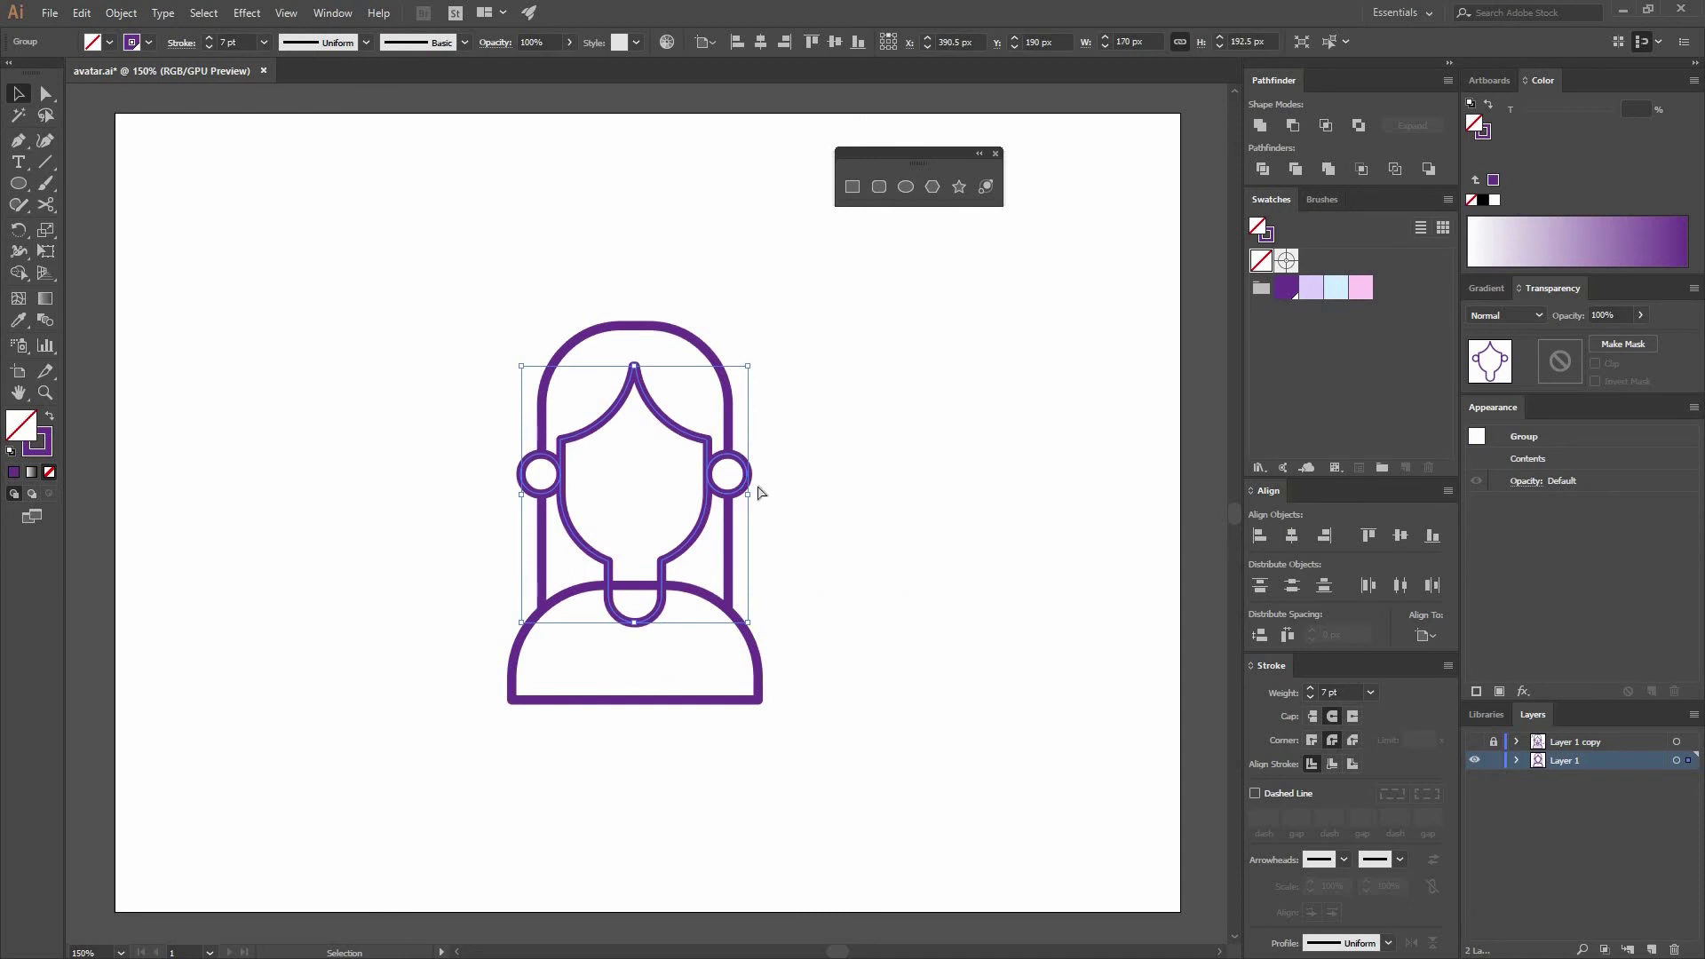
click(914, 435)
click(746, 491)
shift+click(741, 612)
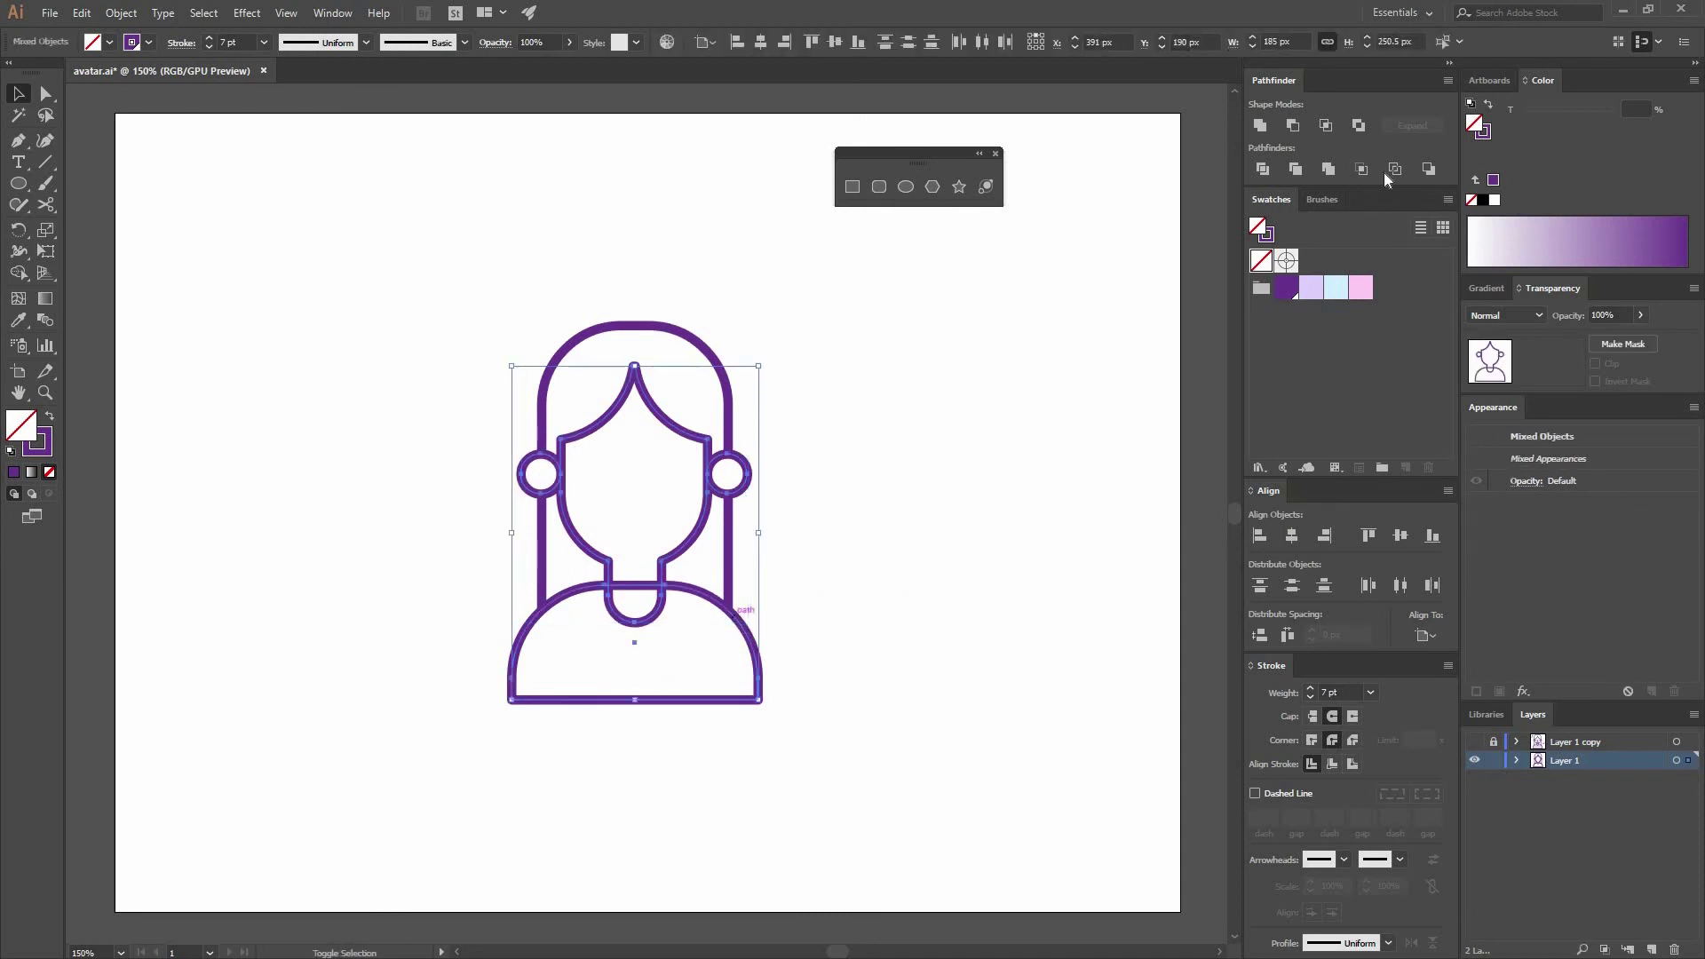
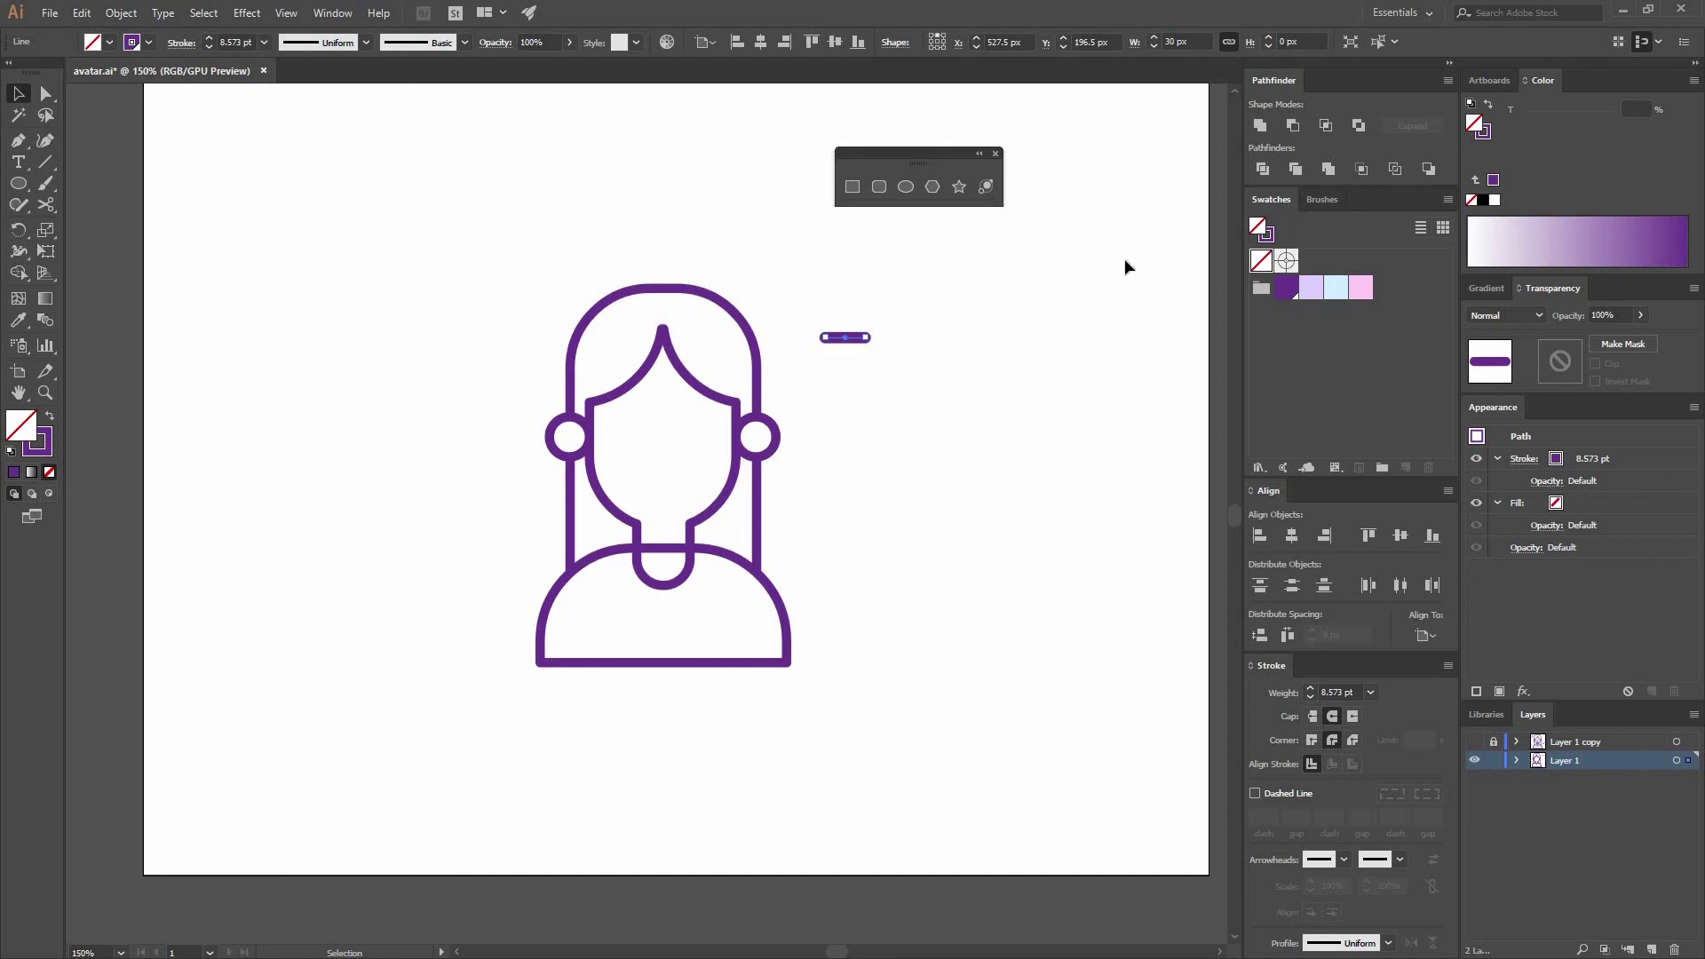
Set the stroke colour of the short horizontal line beside the avatar to the light blue swatch.
click(859, 289)
click(841, 337)
click(48, 447)
click(1336, 288)
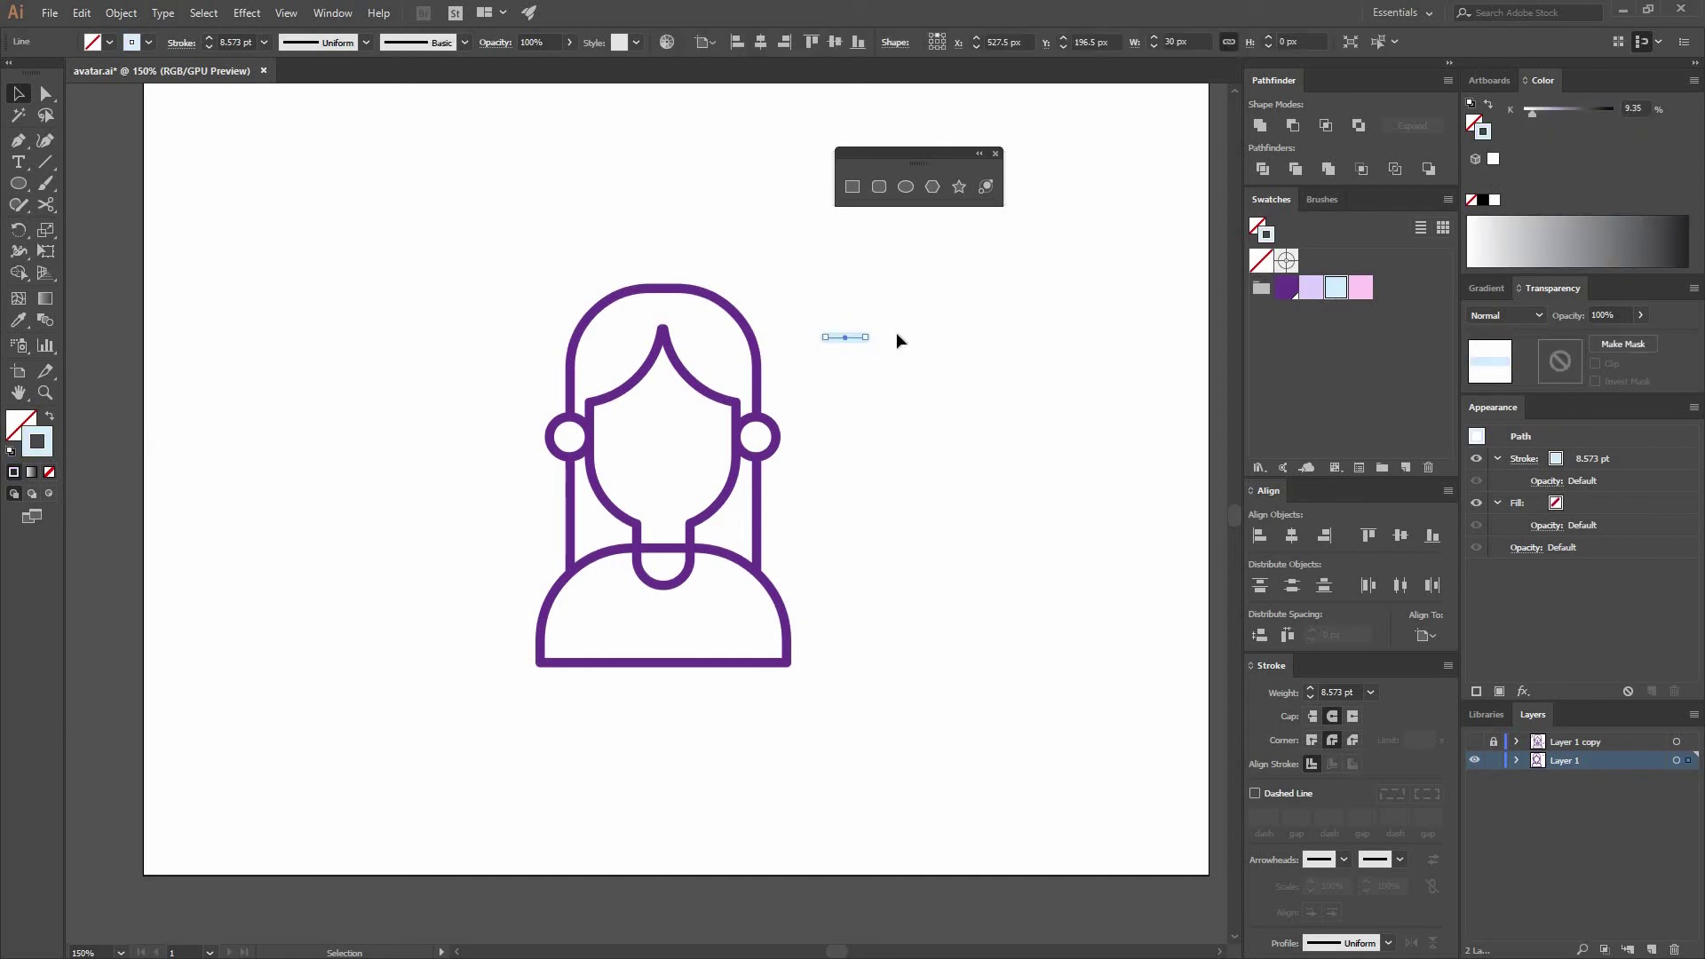
click(900, 359)
Set the light blue line's stroke weight to 7 pt.
click(845, 337)
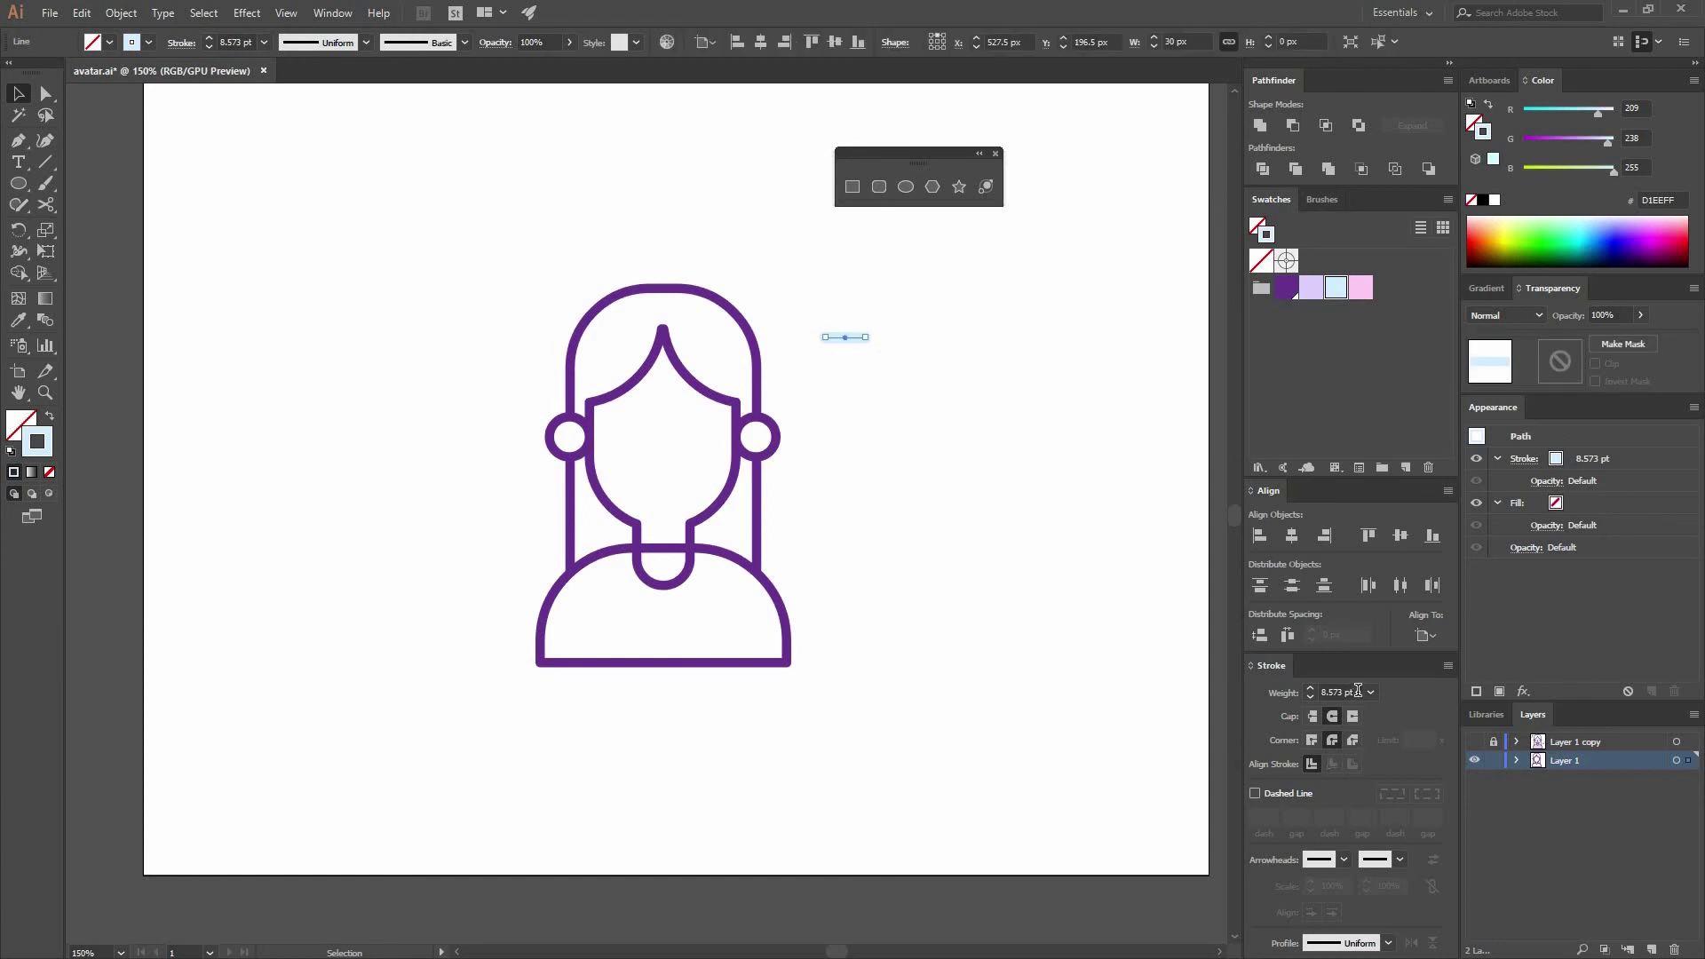
double_click(1338, 692)
text(7)
key(Return)
click(891, 402)
Make a new pattern from the light blue line and accept the notice about the added swatch.
click(845, 338)
click(123, 14)
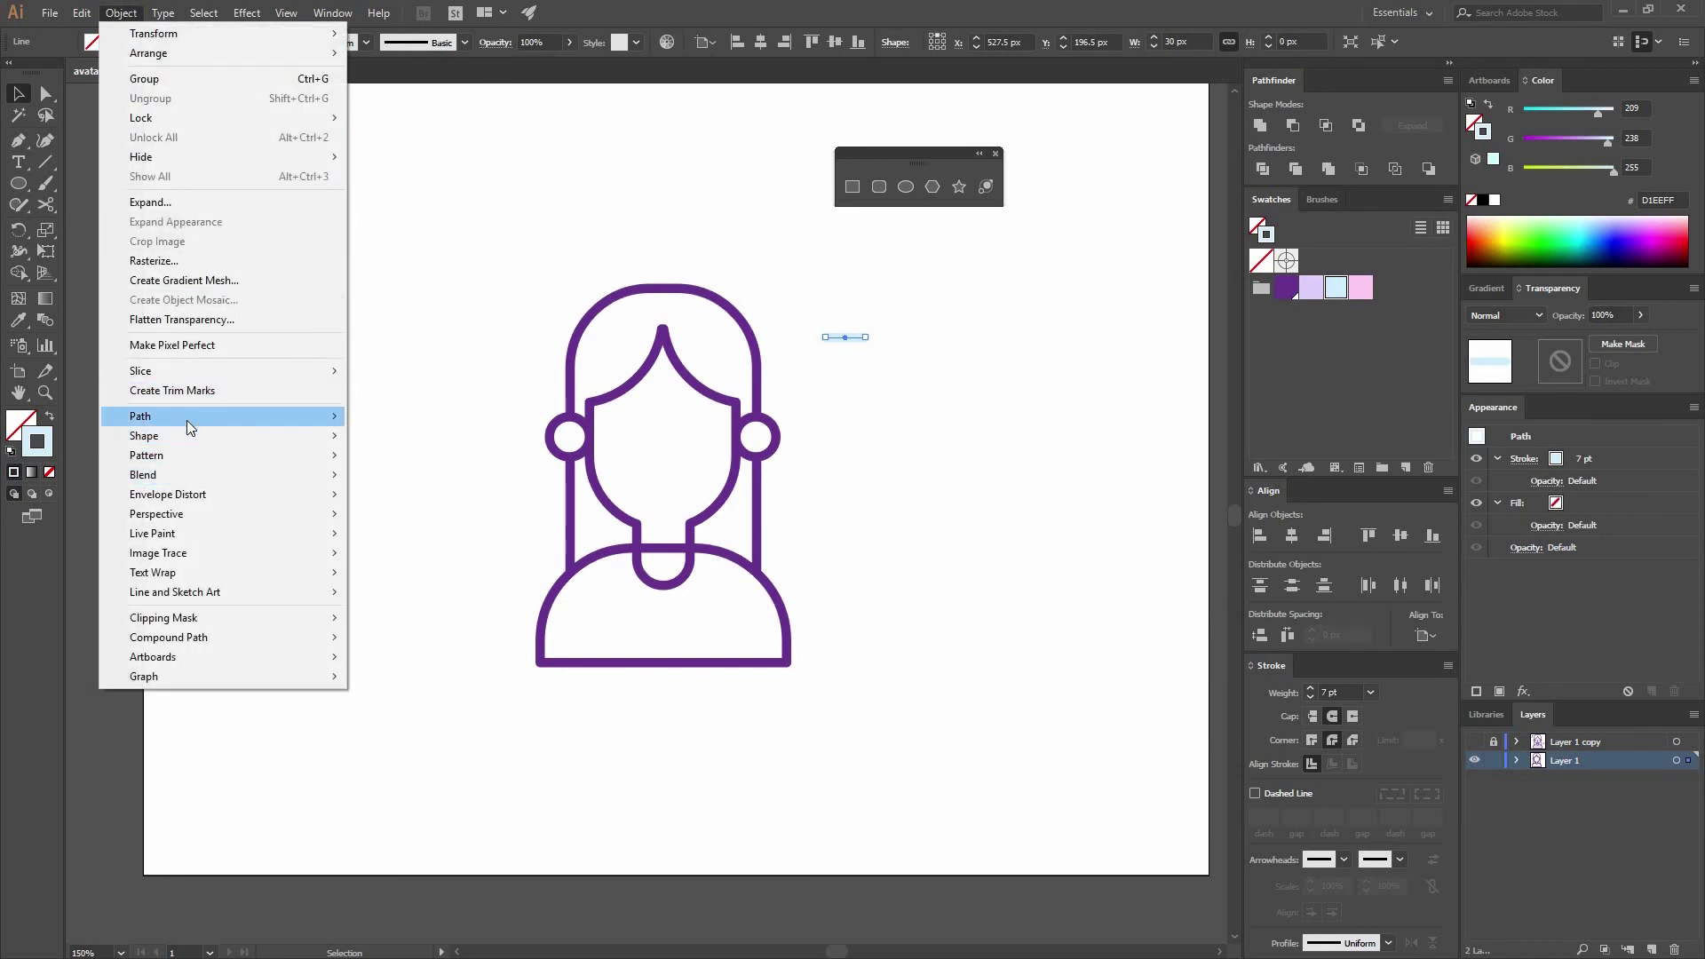
mouse_move(191, 416)
mouse_move(229, 454)
click(368, 460)
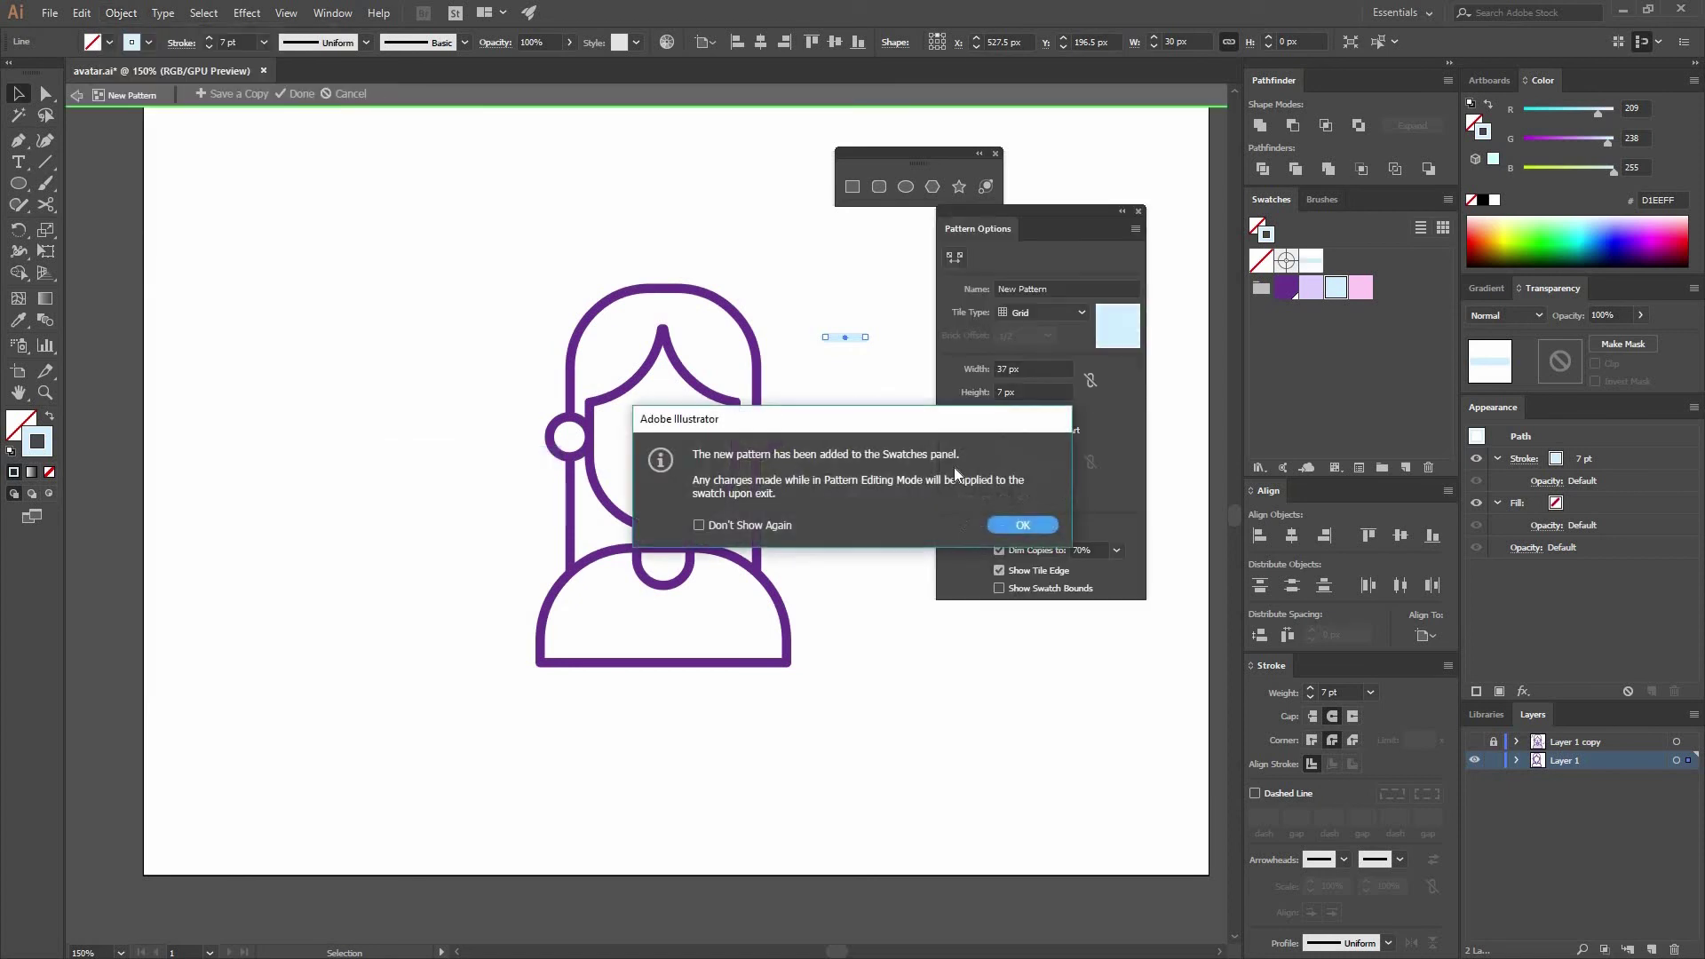
click(1004, 524)
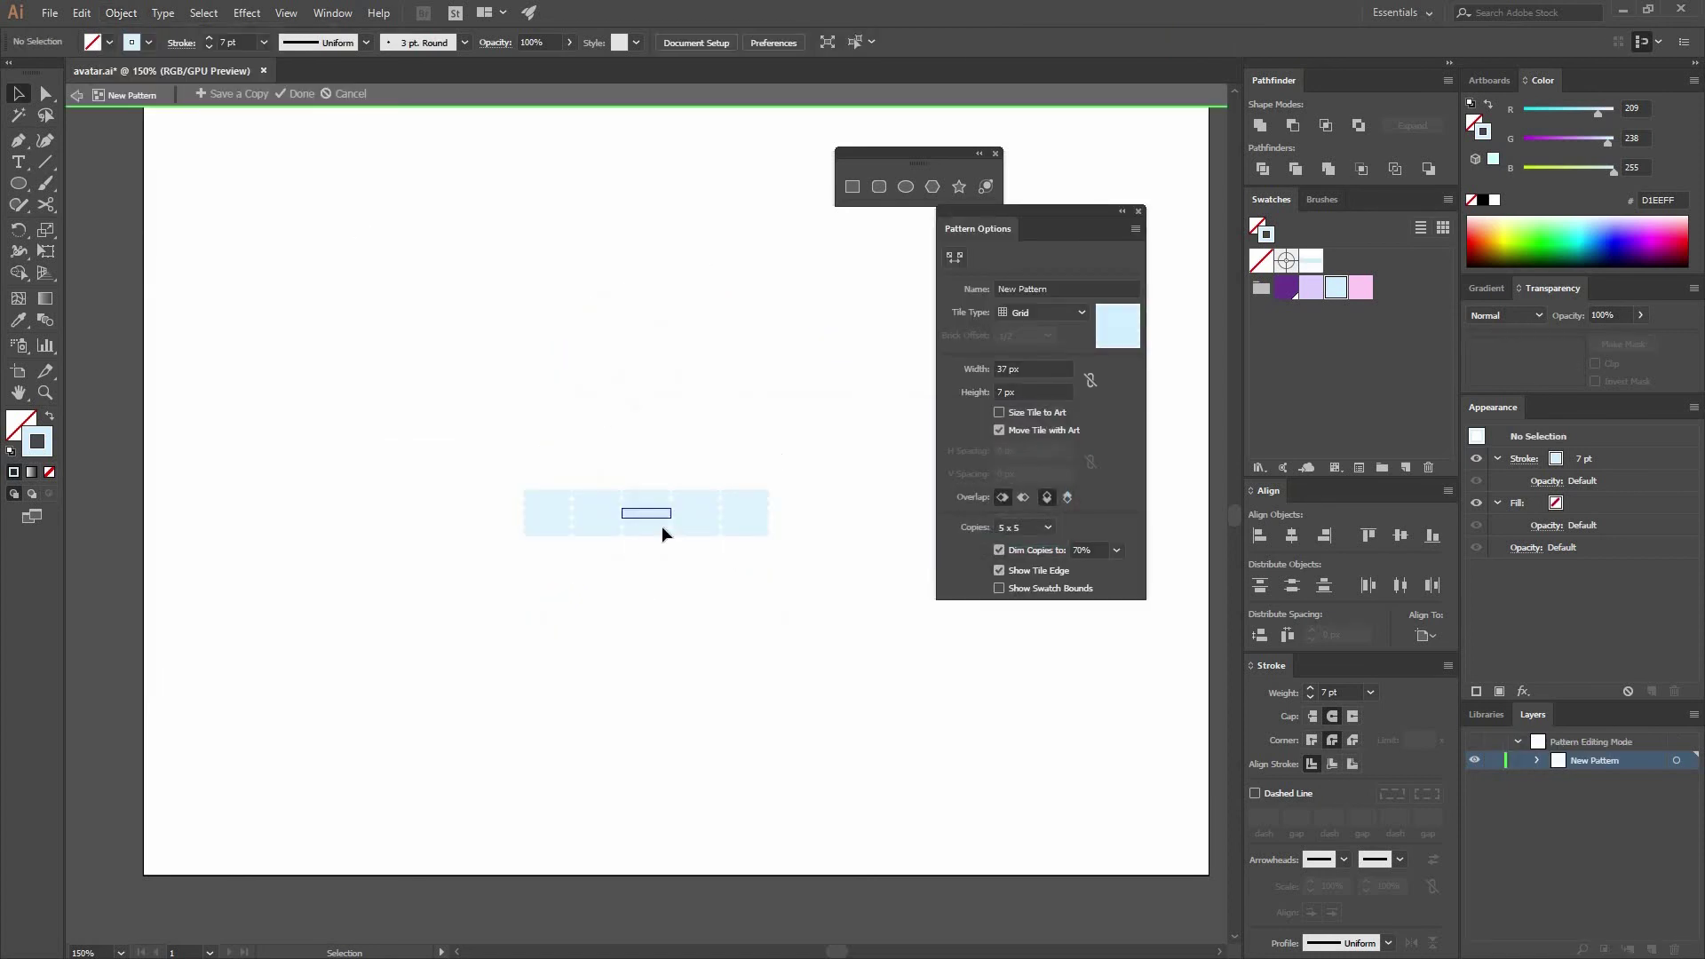
Enlarge the pattern tile freehand with the Pattern Tile tool to about 49.5 × 17 px, spacing out the dashes.
key(ctrl+equal)
key(ctrl+equal)
key(ctrl+equal)
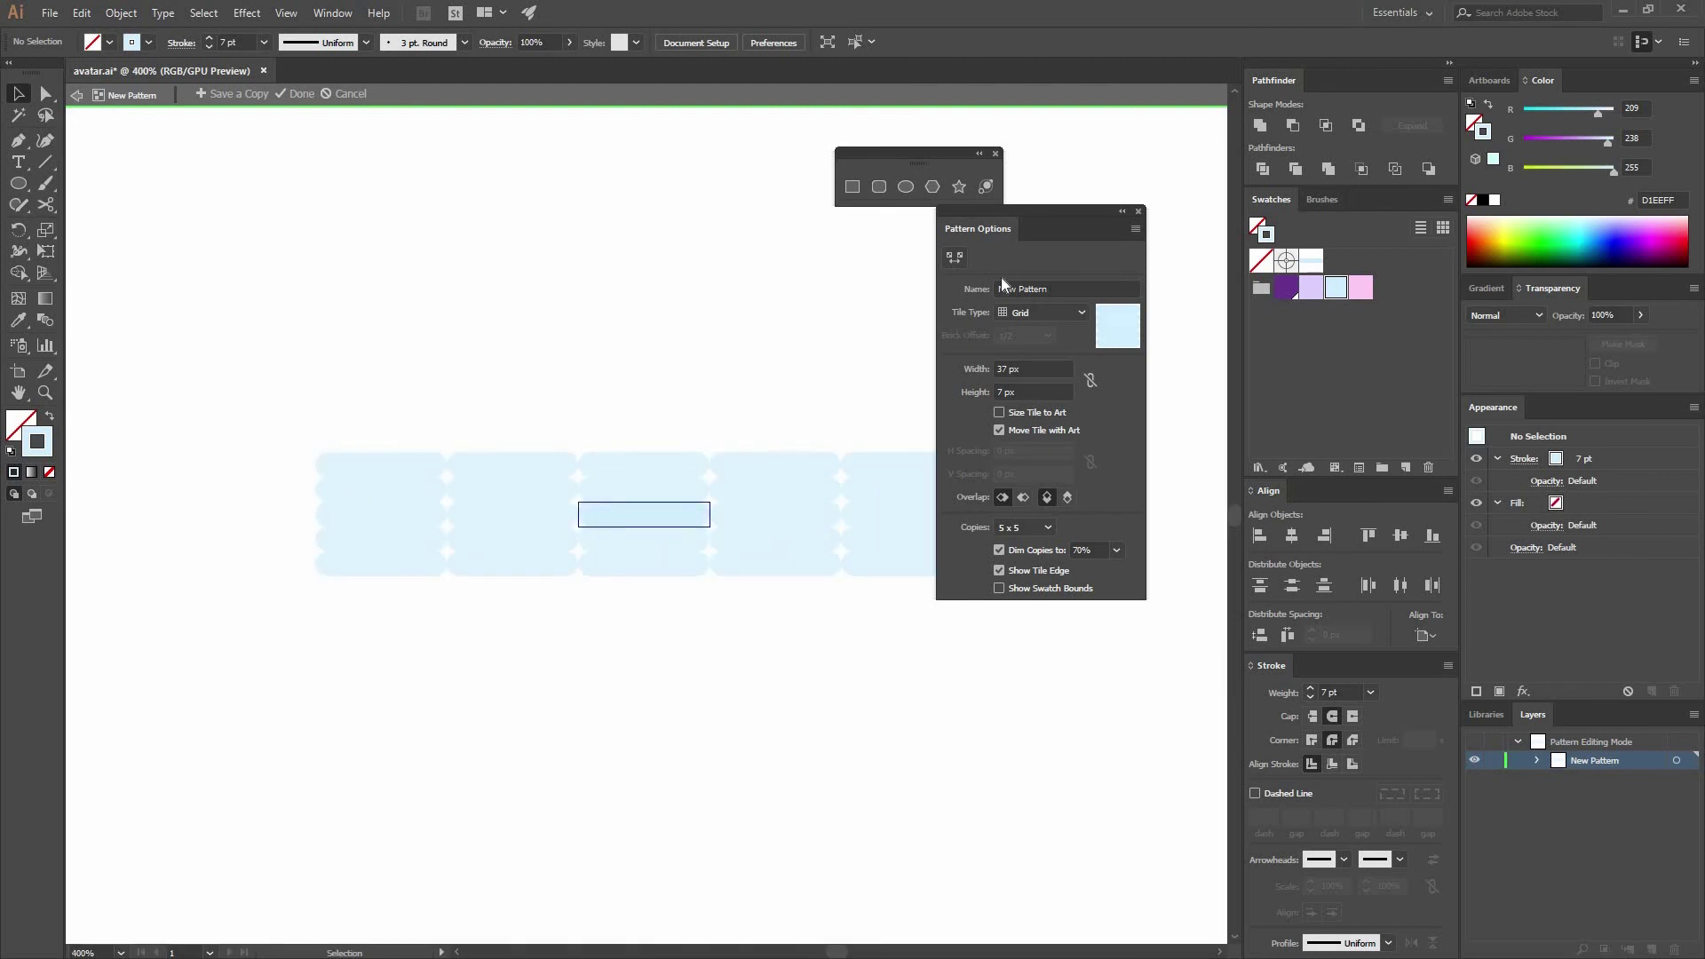
click(957, 256)
mouse_move(710, 503)
mouse_down()
mouse_move(819, 421)
mouse_move(722, 497)
mouse_move(731, 484)
mouse_up()
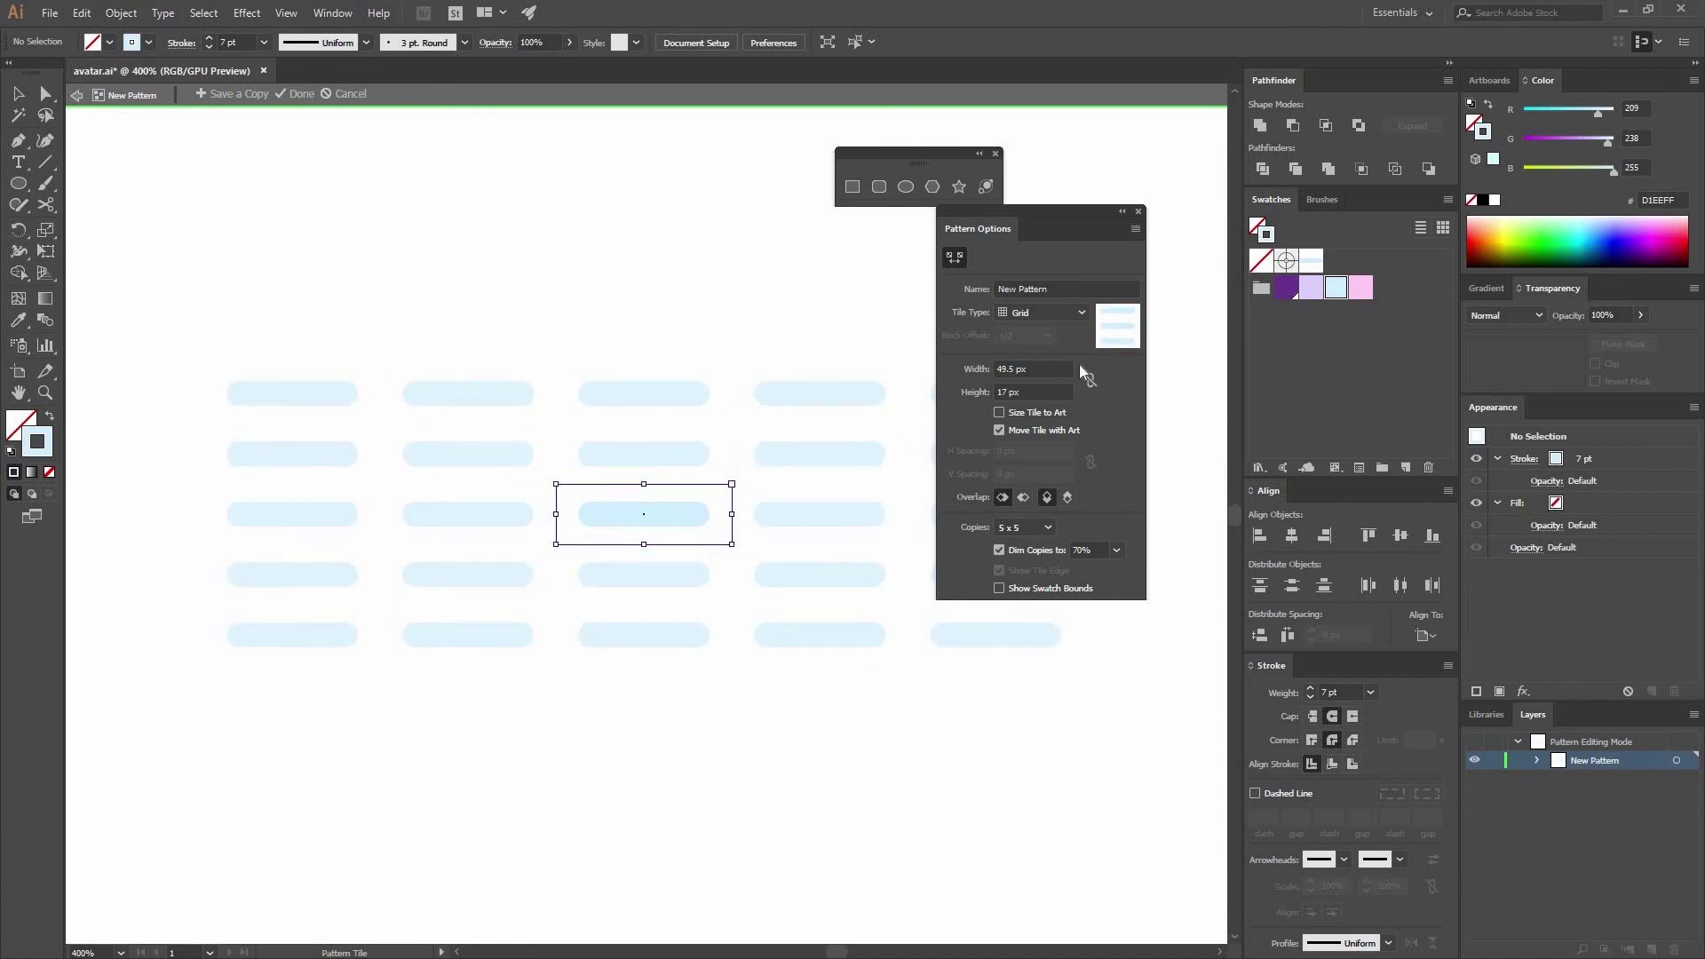
Set the dash pattern's tile type to Brick by Row and finish editing the pattern.
click(1024, 317)
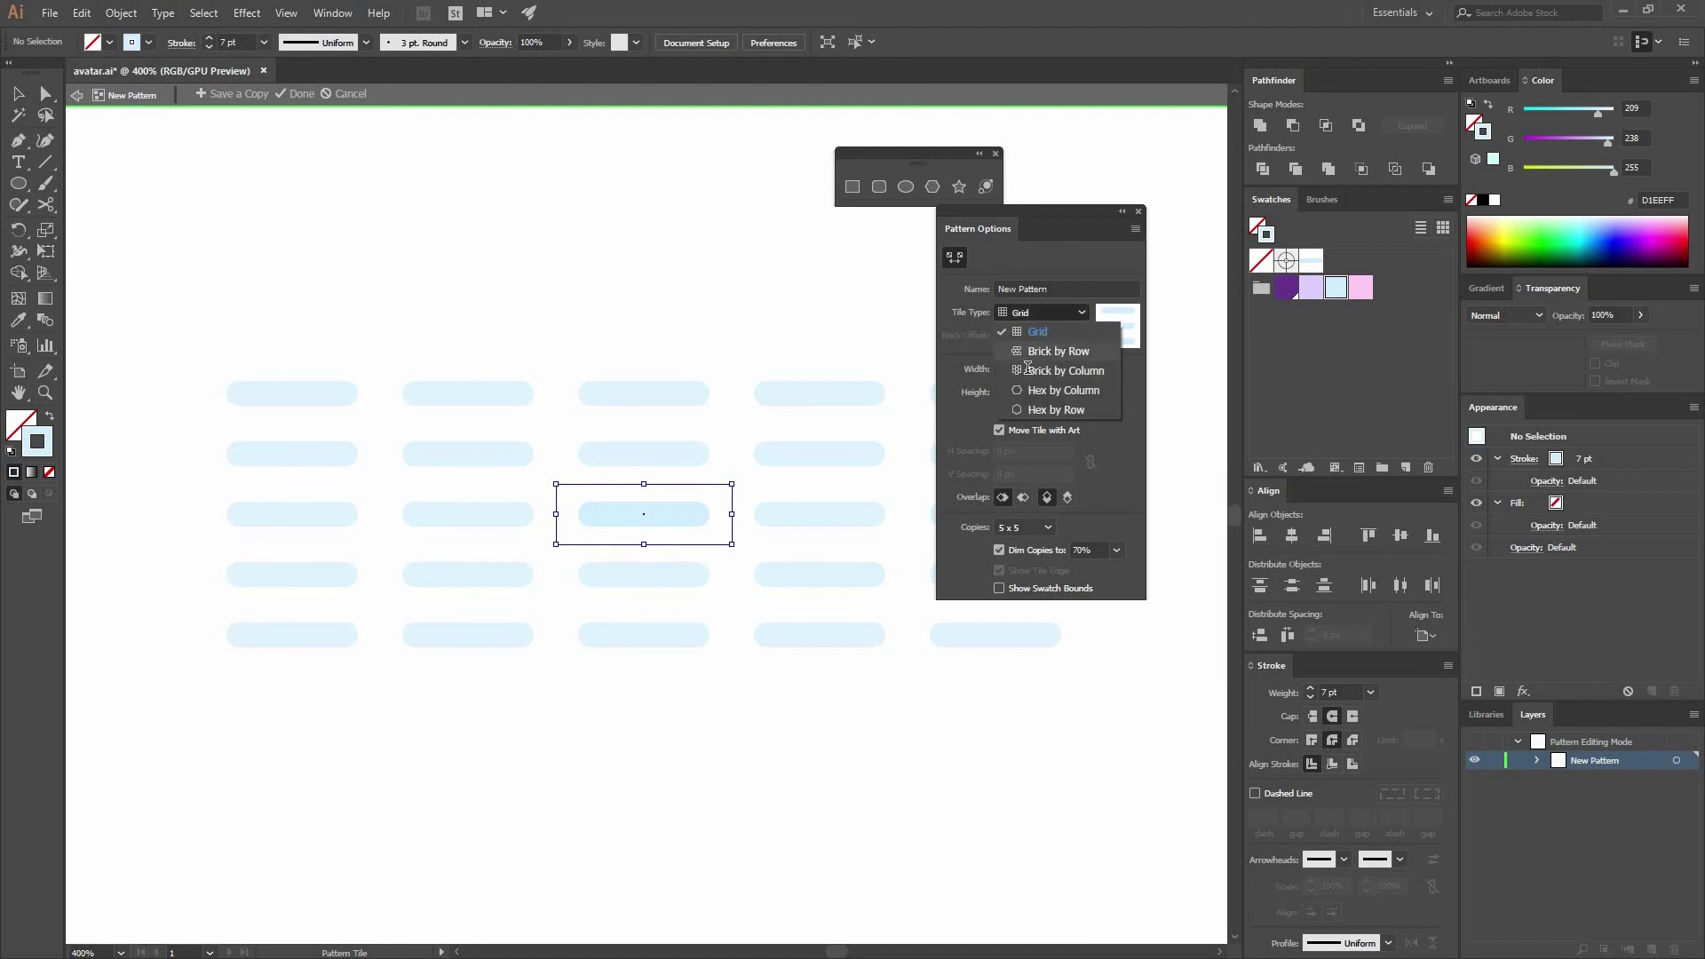
click(1035, 352)
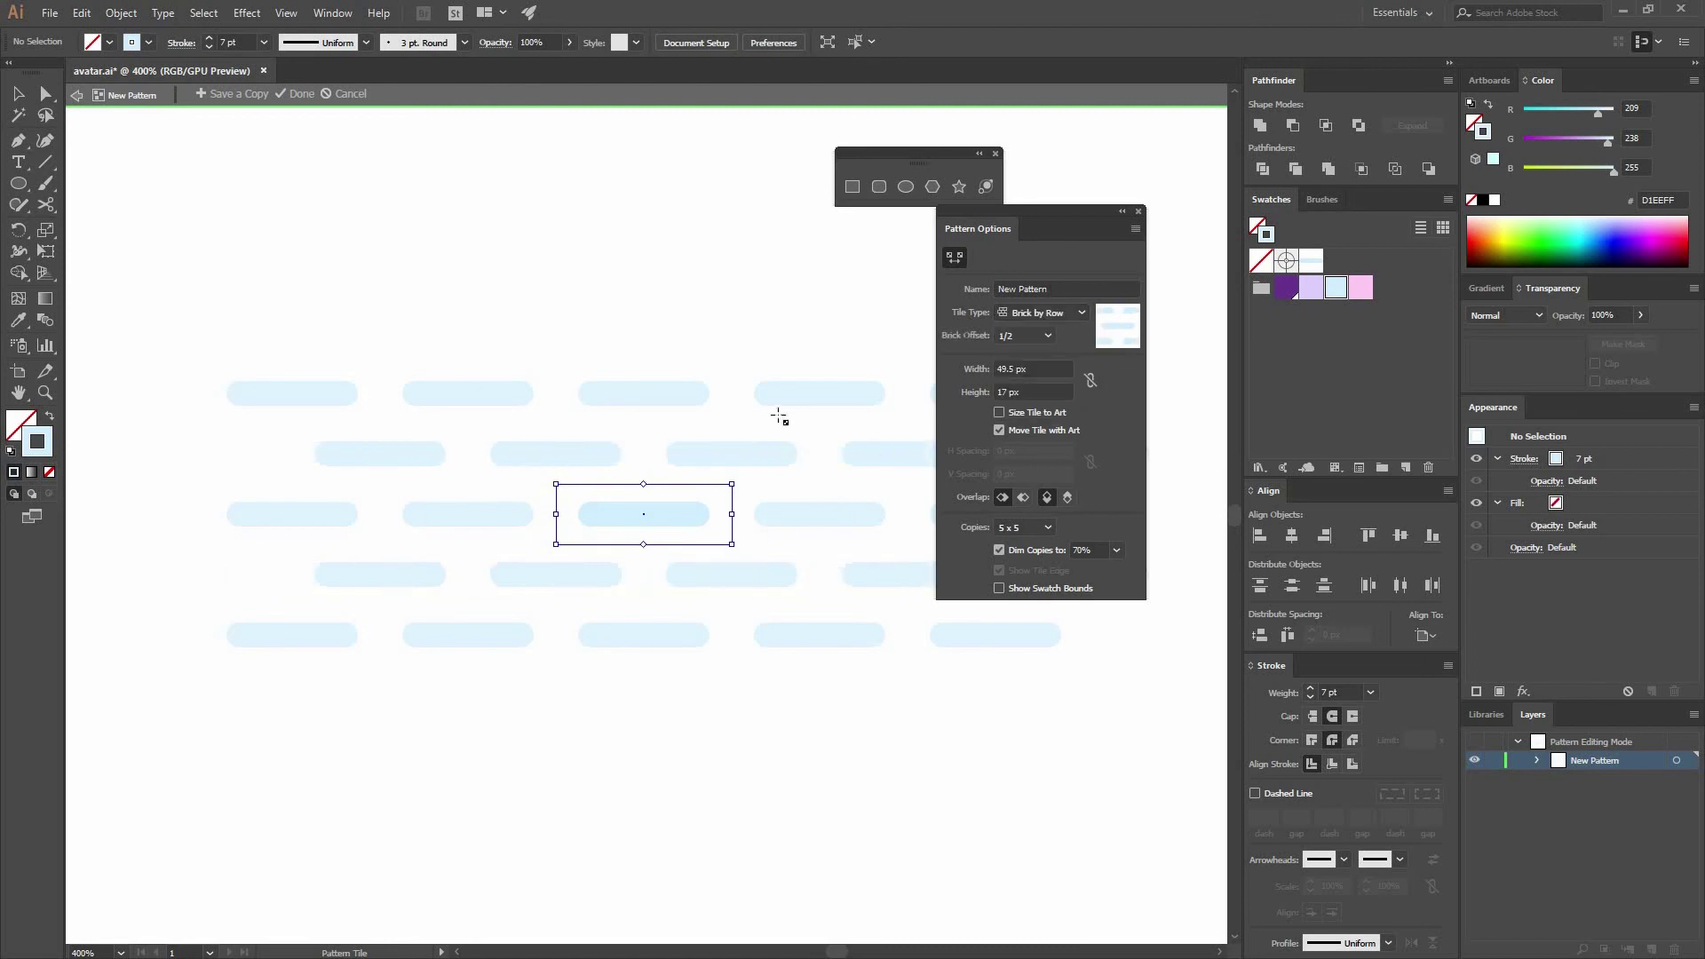
click(298, 95)
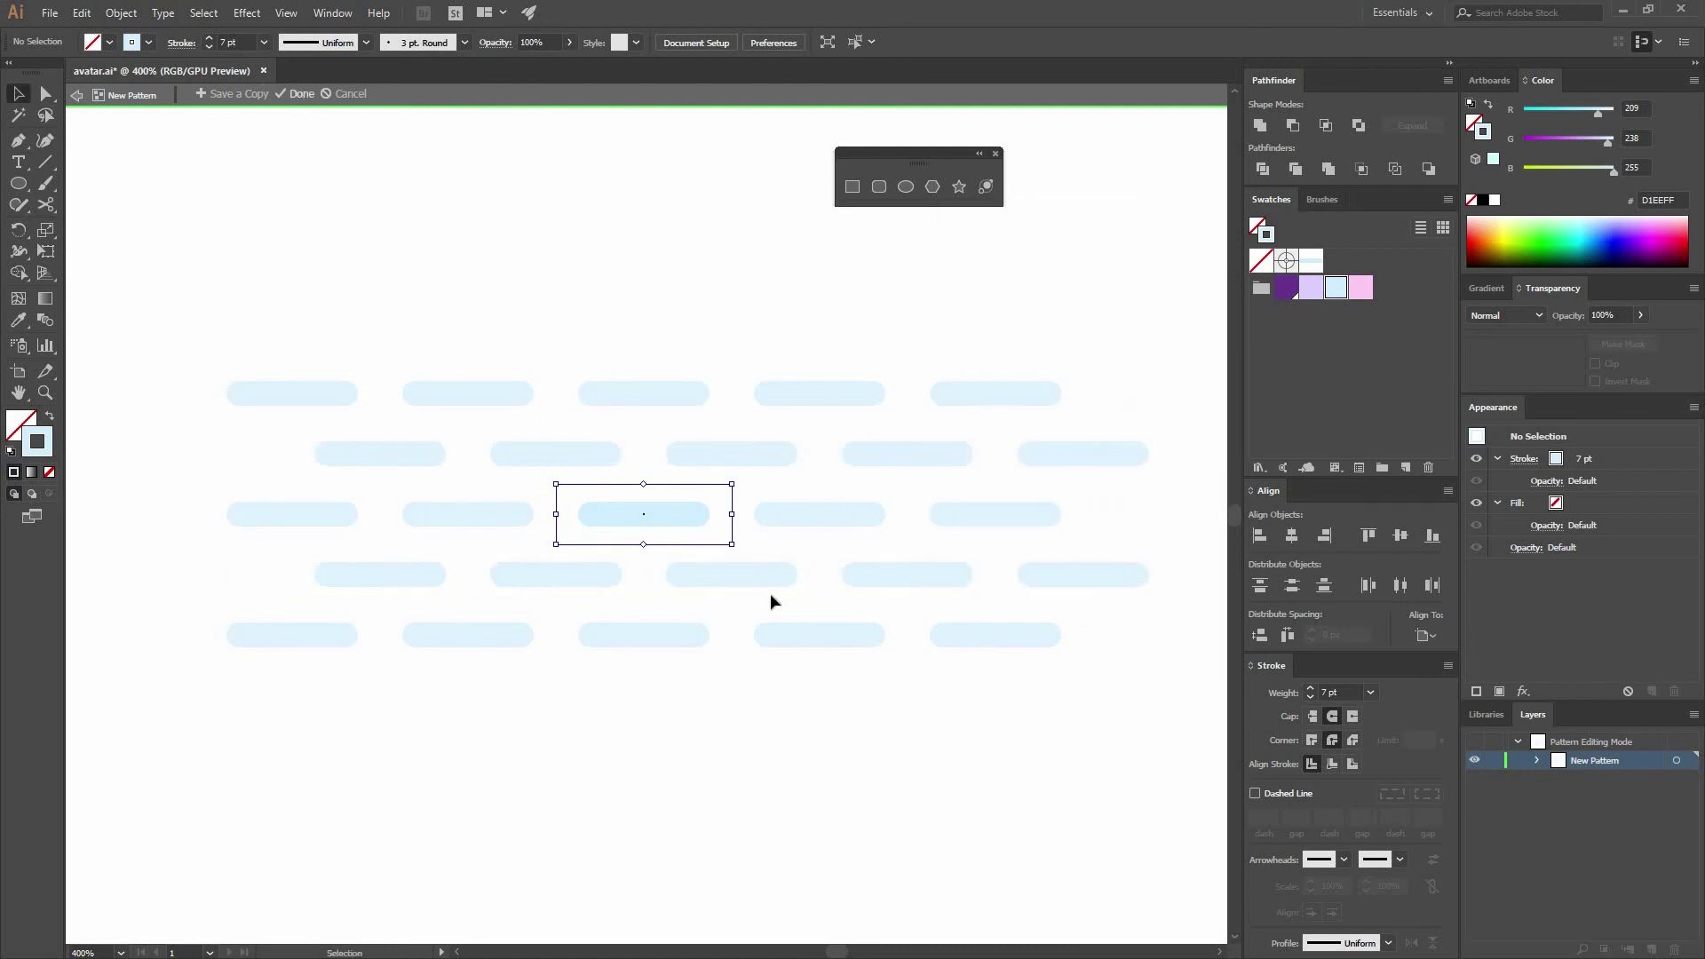
Swap the body shape's fill and stroke, and fill it with the light blue dash pattern.
click(976, 726)
click(50, 416)
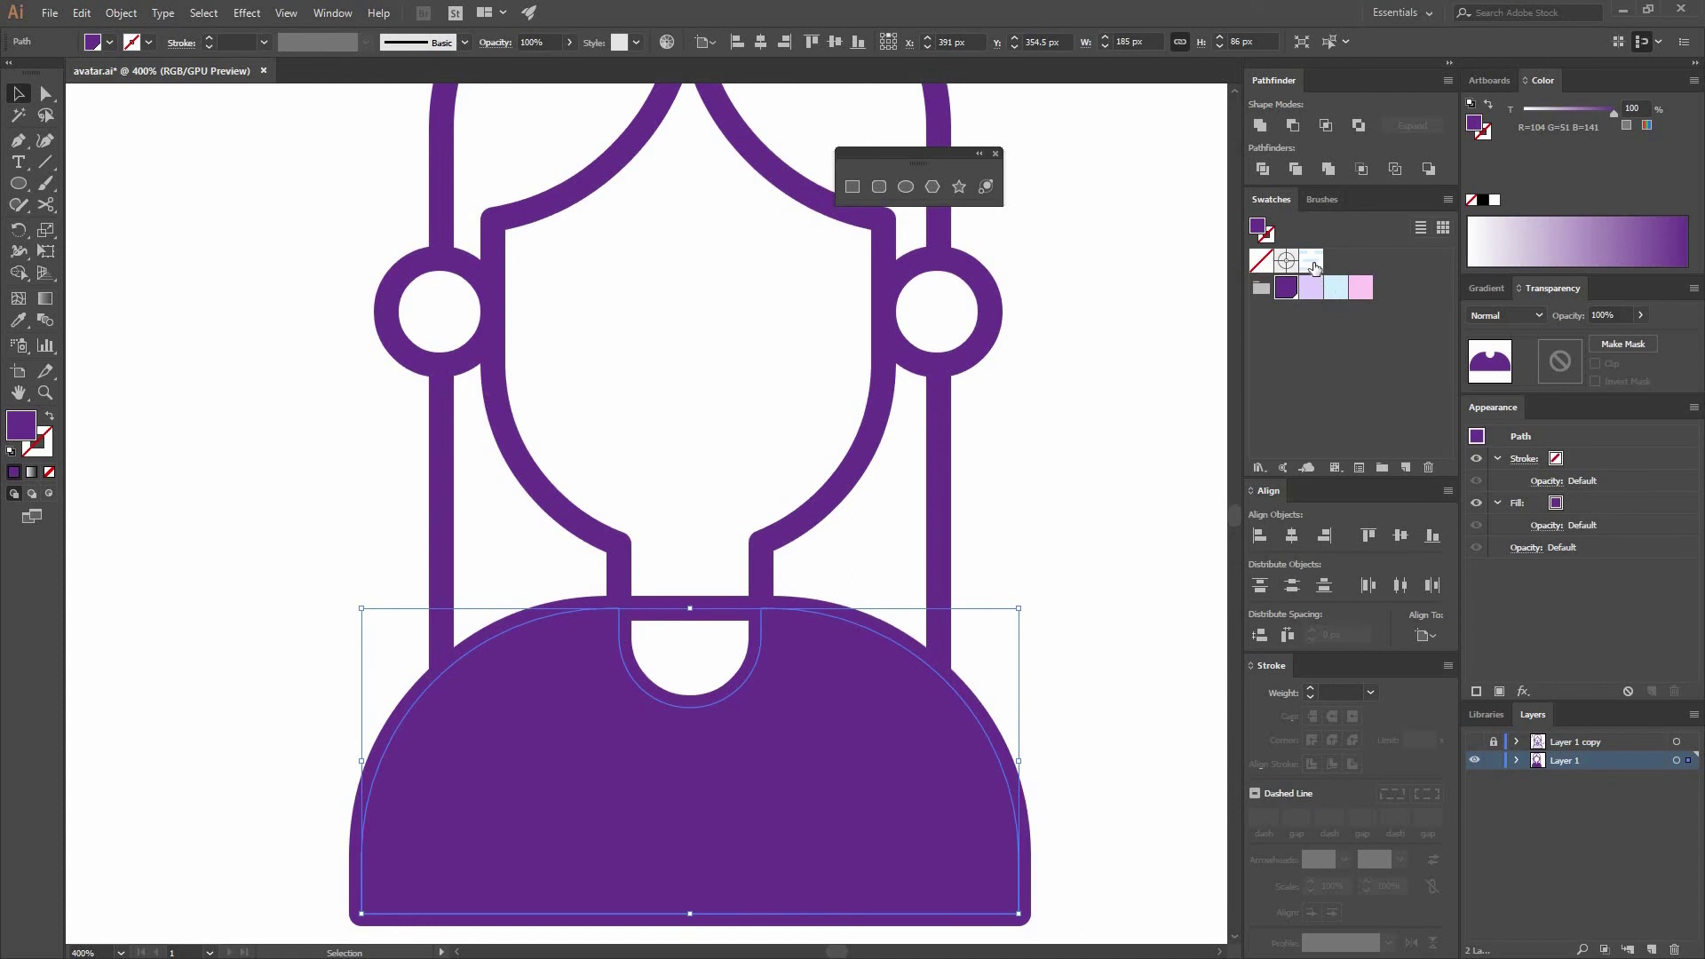
click(1315, 265)
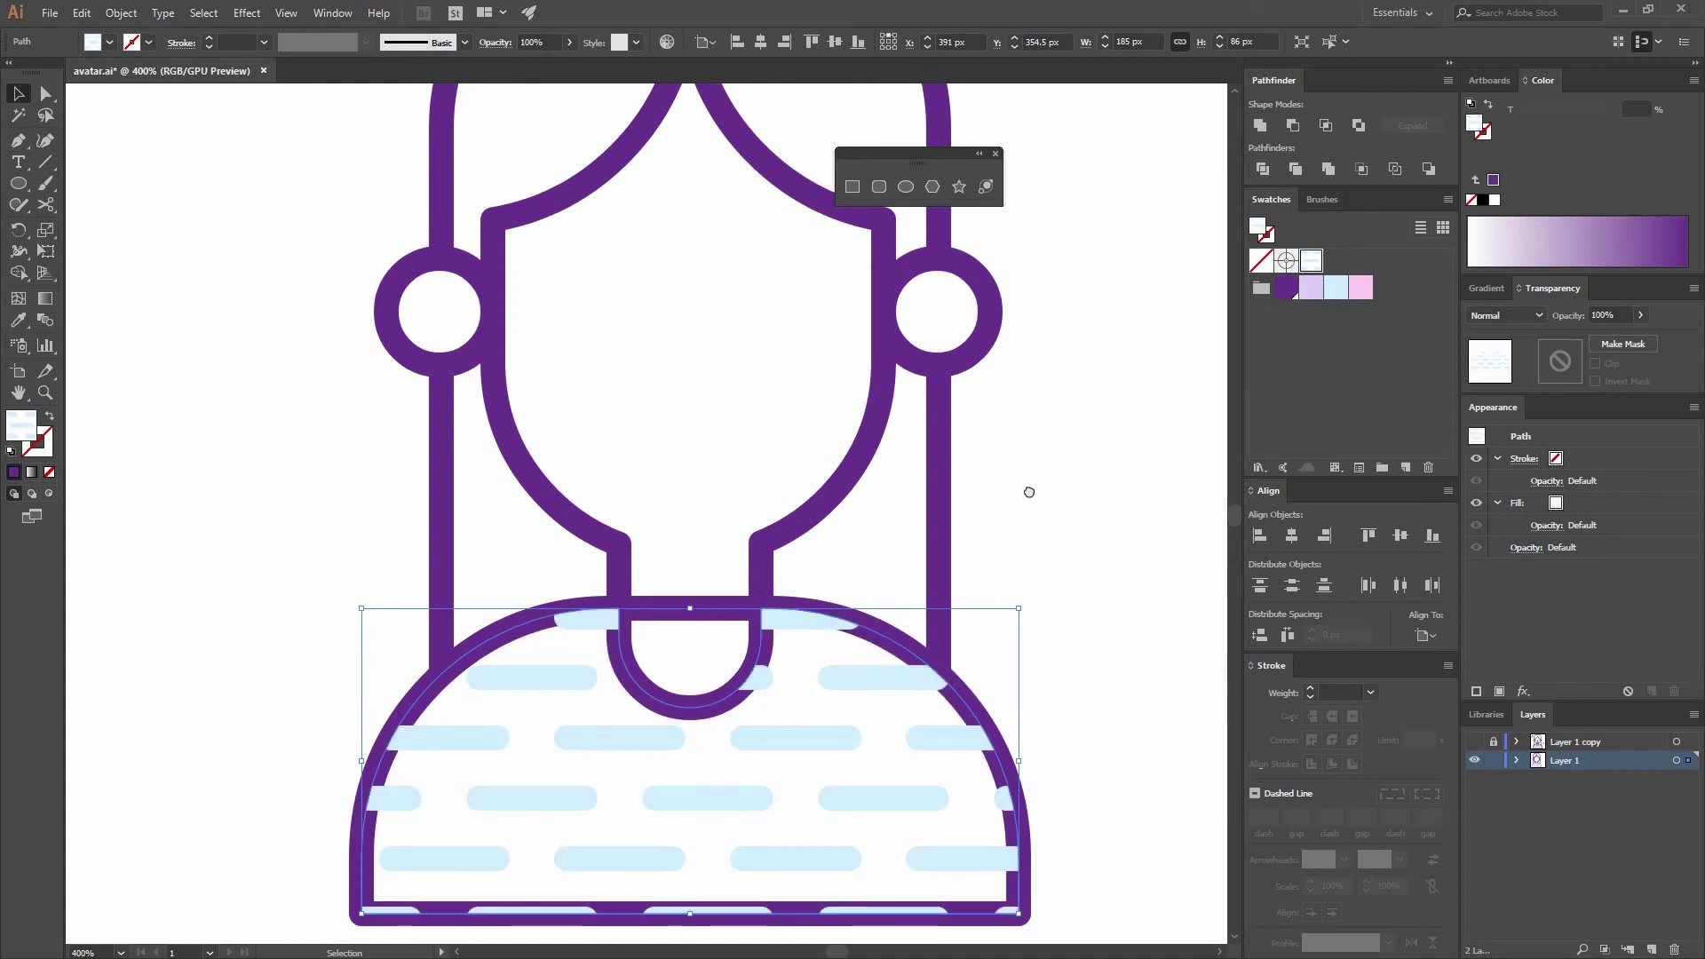
Send the pattern-filled body shape behind the purple outlines.
scroll(1028, 484, down, 2)
drag(1029, 483, 1021, 488)
drag(887, 535, 977, 558)
key(ctrl+z)
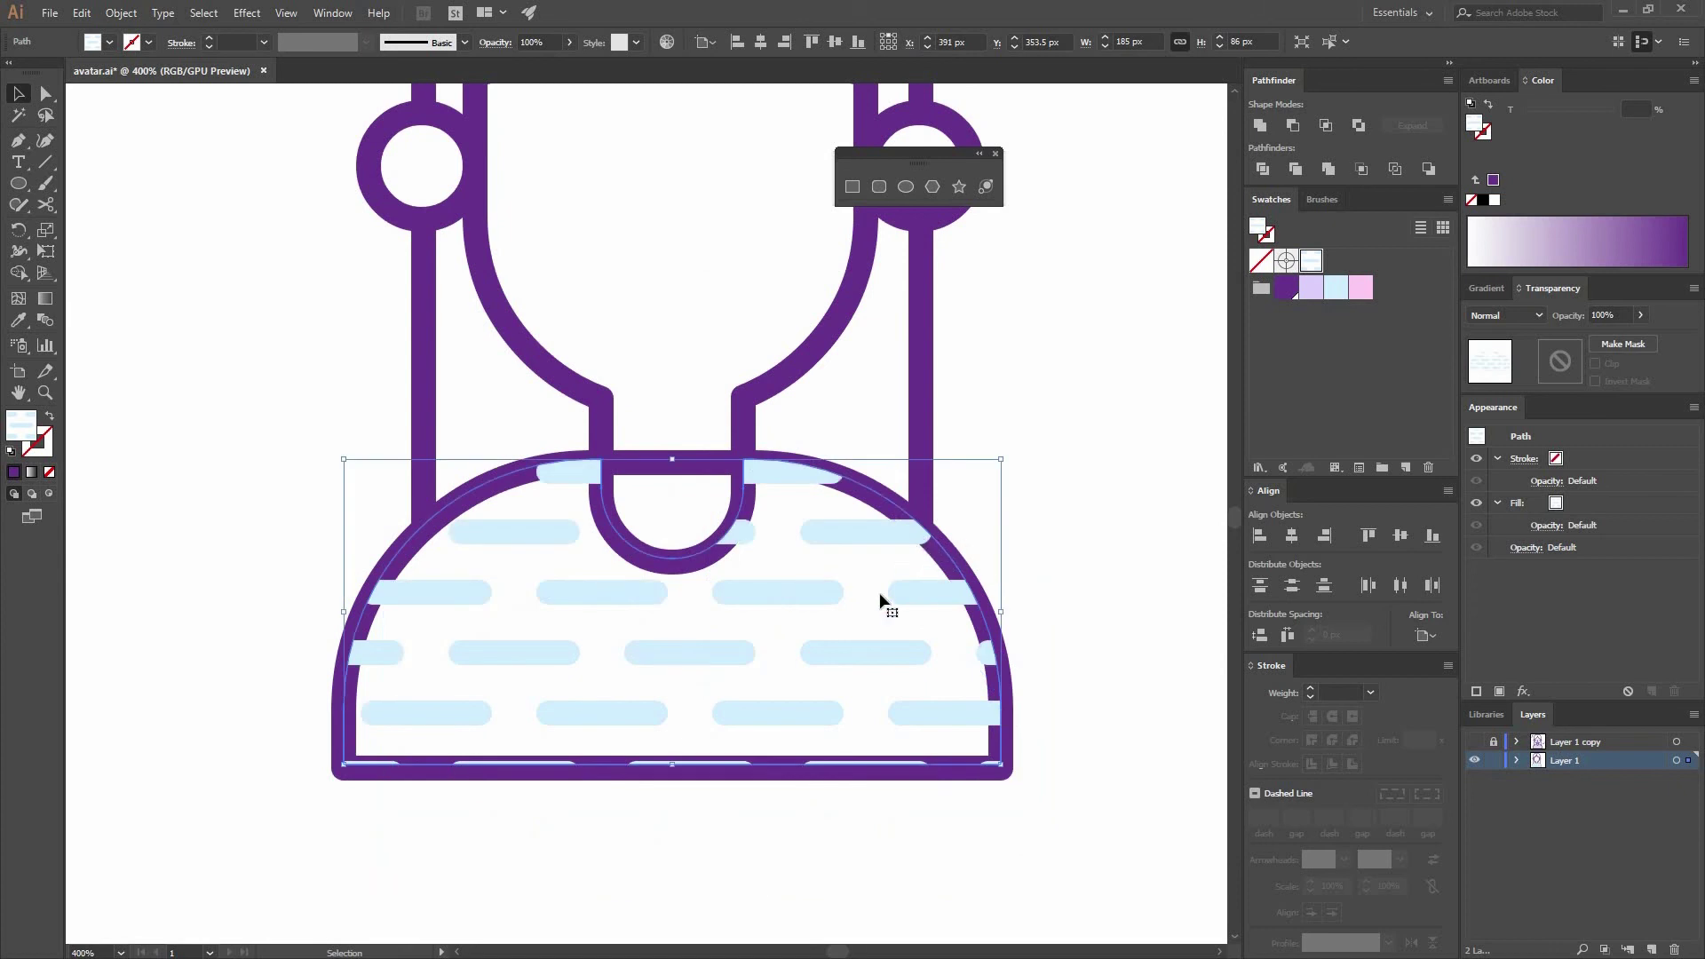
right_click(976, 730)
mouse_move(977, 845)
click(728, 909)
click(1035, 561)
drag(976, 577, 1230, 449)
key(ctrl+z)
drag(899, 513, 1027, 431)
key(ctrl+z)
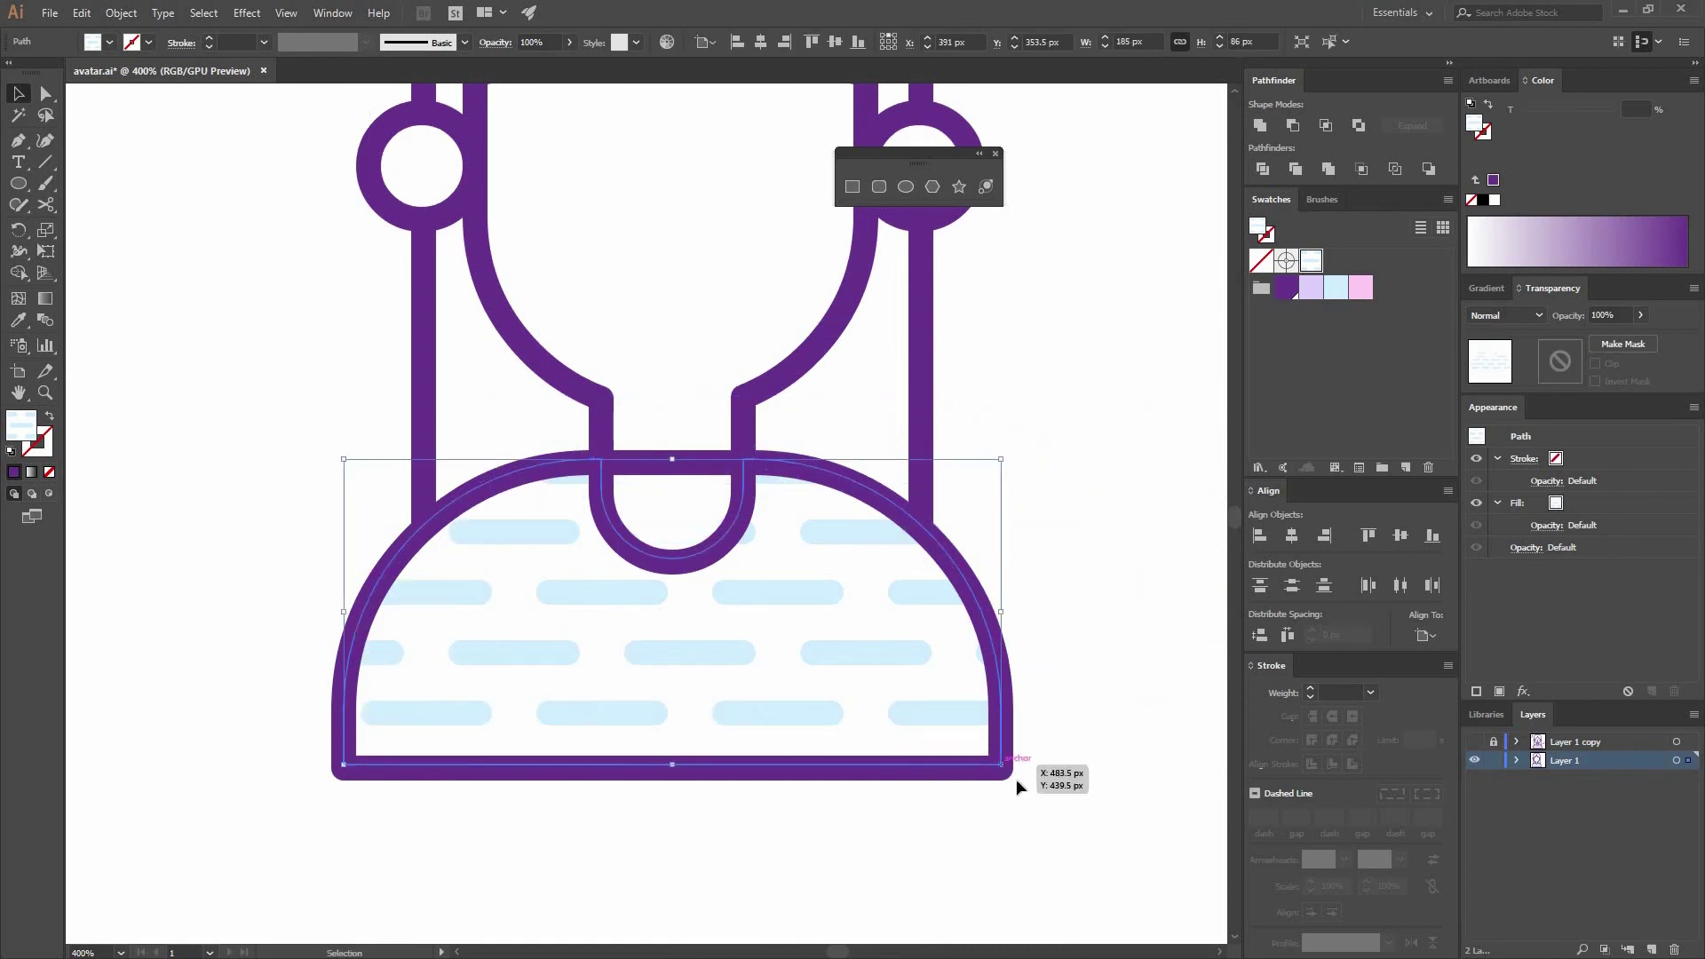
click(1114, 657)
drag(999, 764, 1135, 634)
key(ctrl+z)
click(996, 479)
key(ctrl+shift+a)
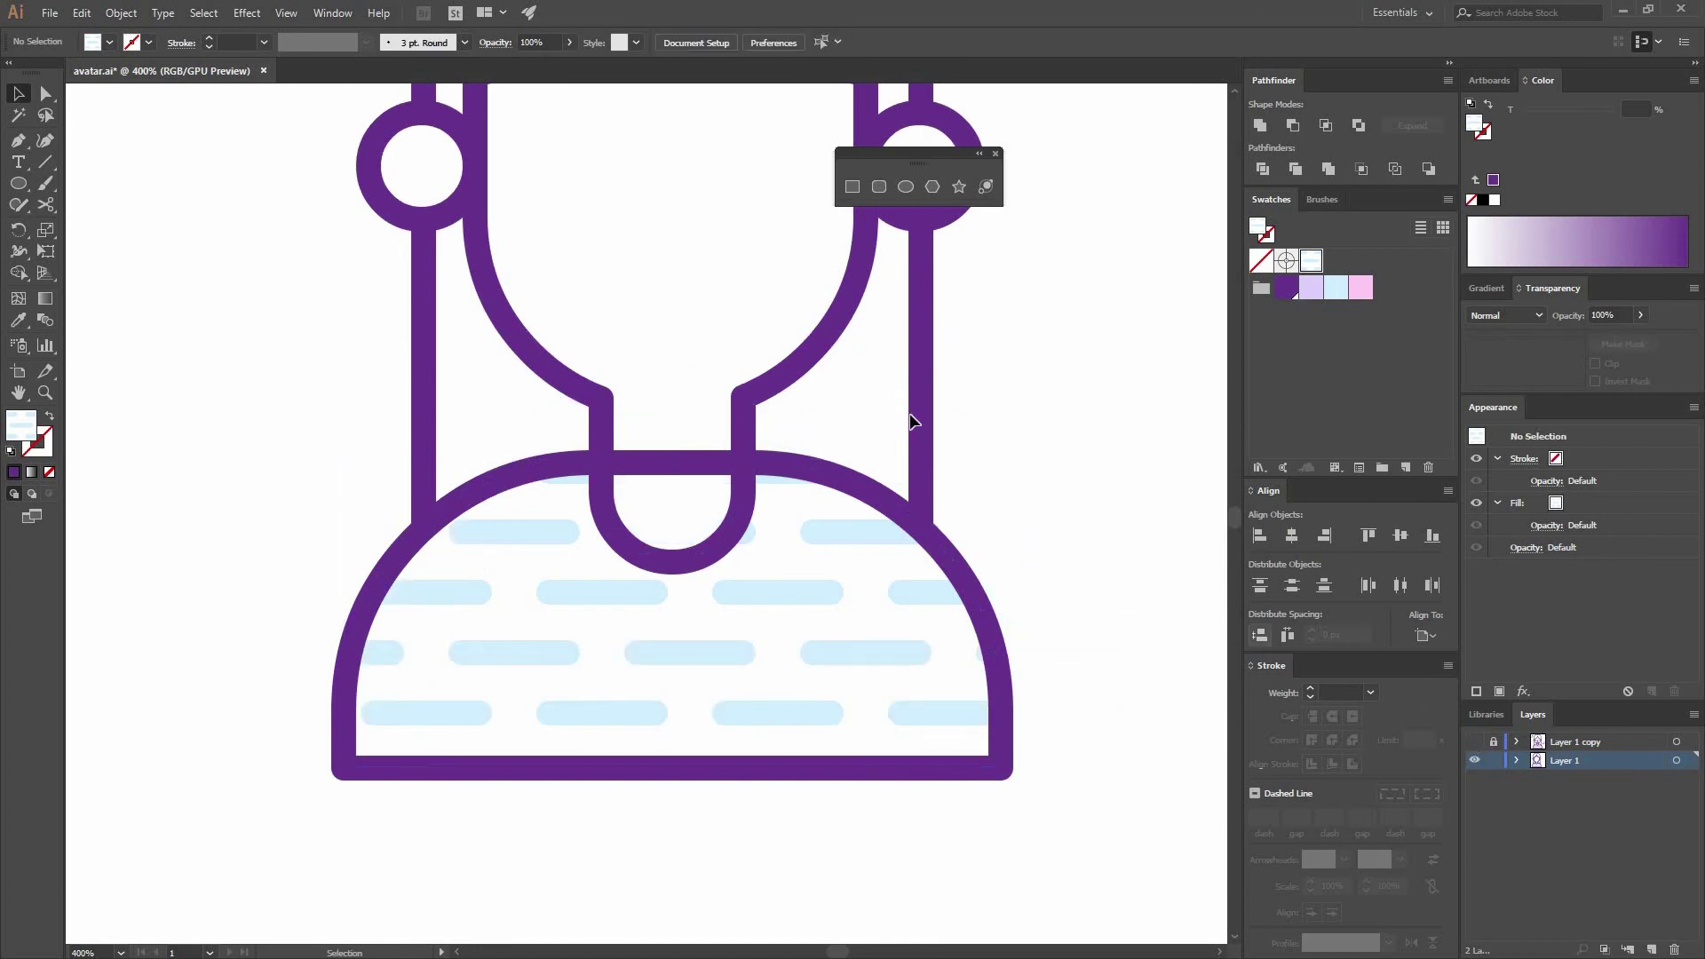
click(754, 516)
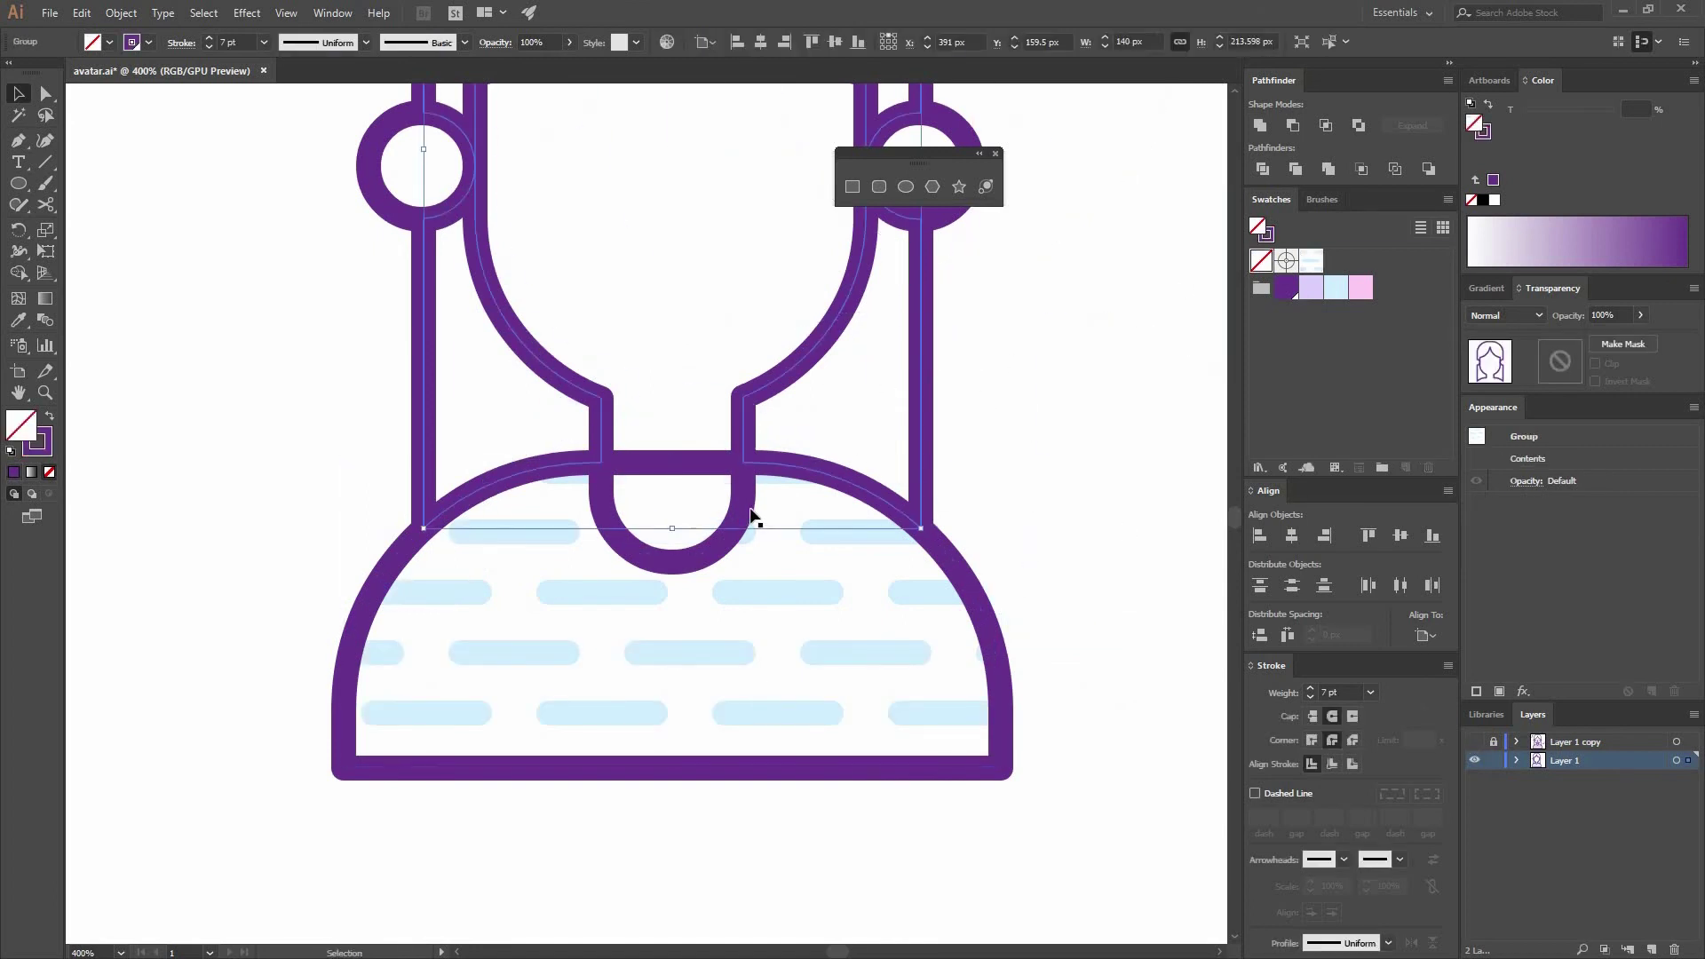
drag(746, 509, 945, 361)
key(ctrl+z)
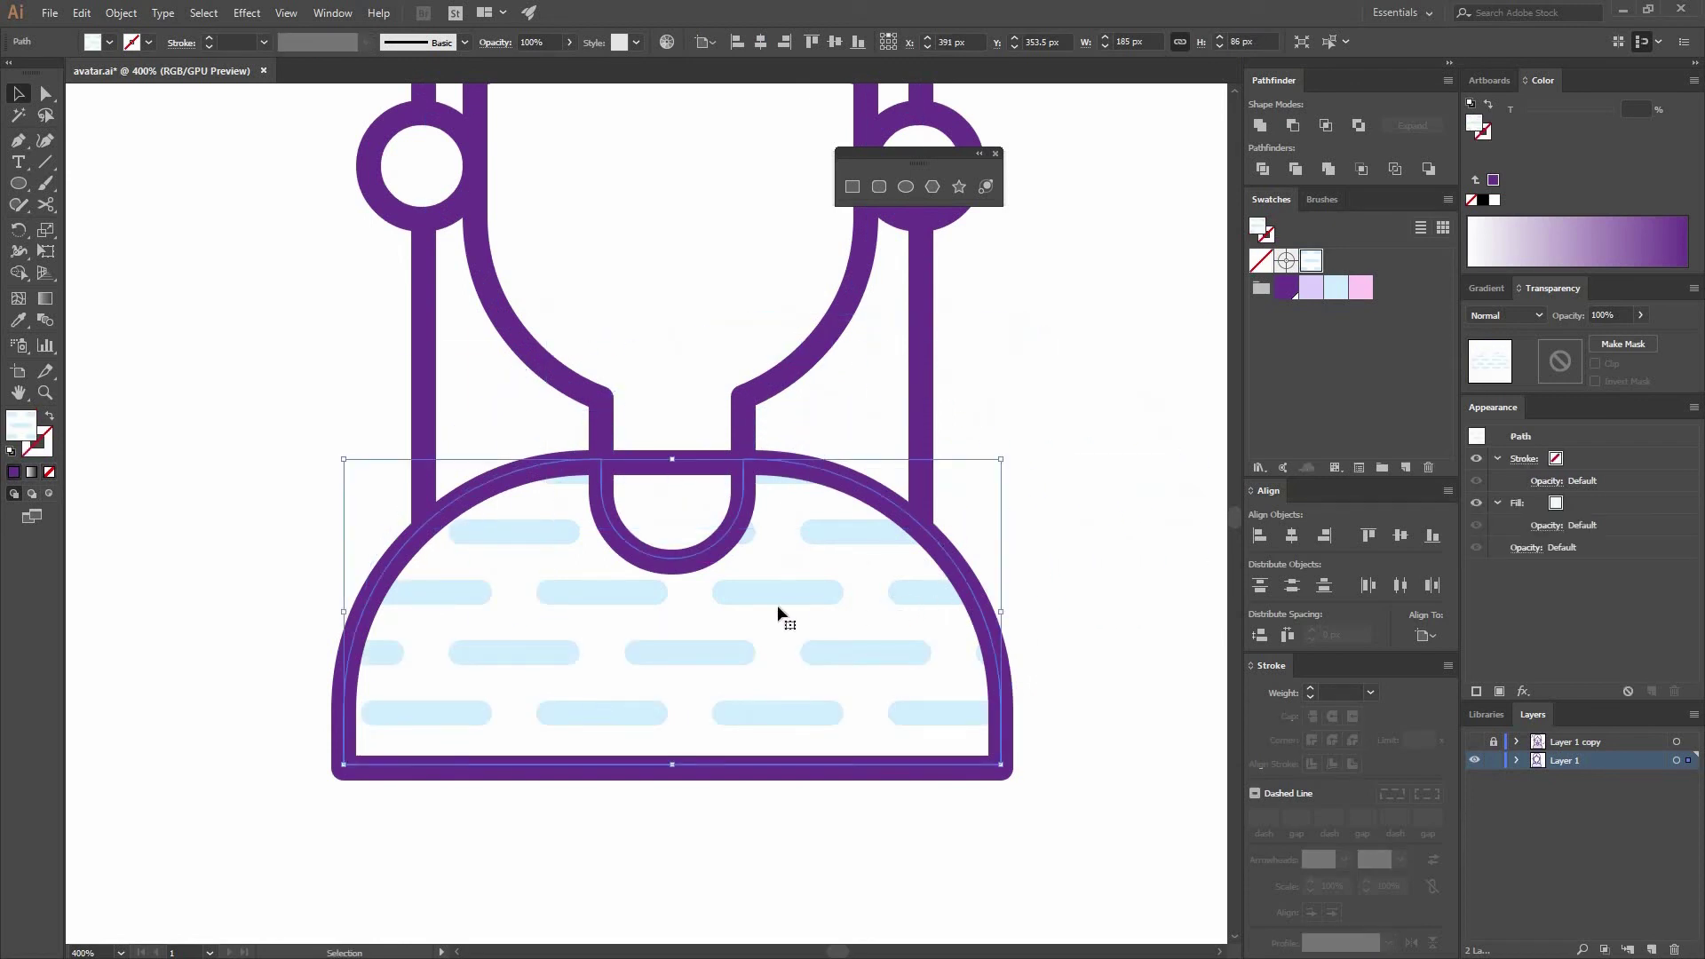
Edit the blue dash pattern: set its line's stroke weight to 5 pt and reduce the tile height freehand to about 11 px.
drag(972, 376, 985, 415)
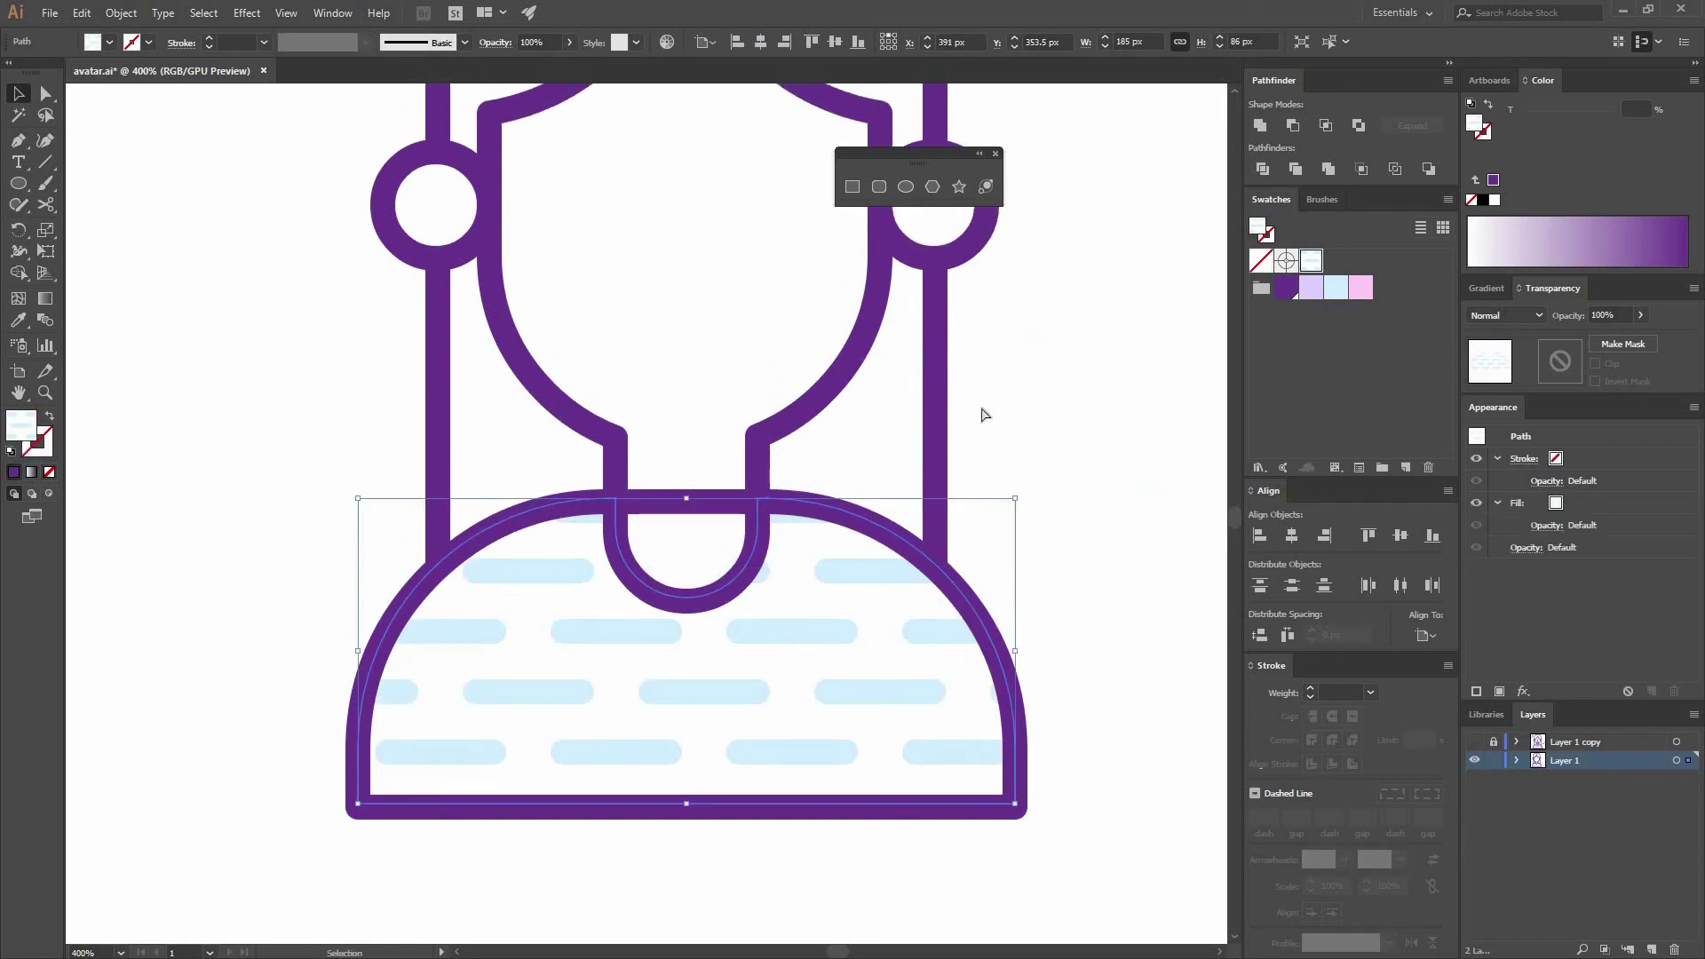
key(ctrl+minus)
key(ctrl+minus)
drag(891, 455, 925, 501)
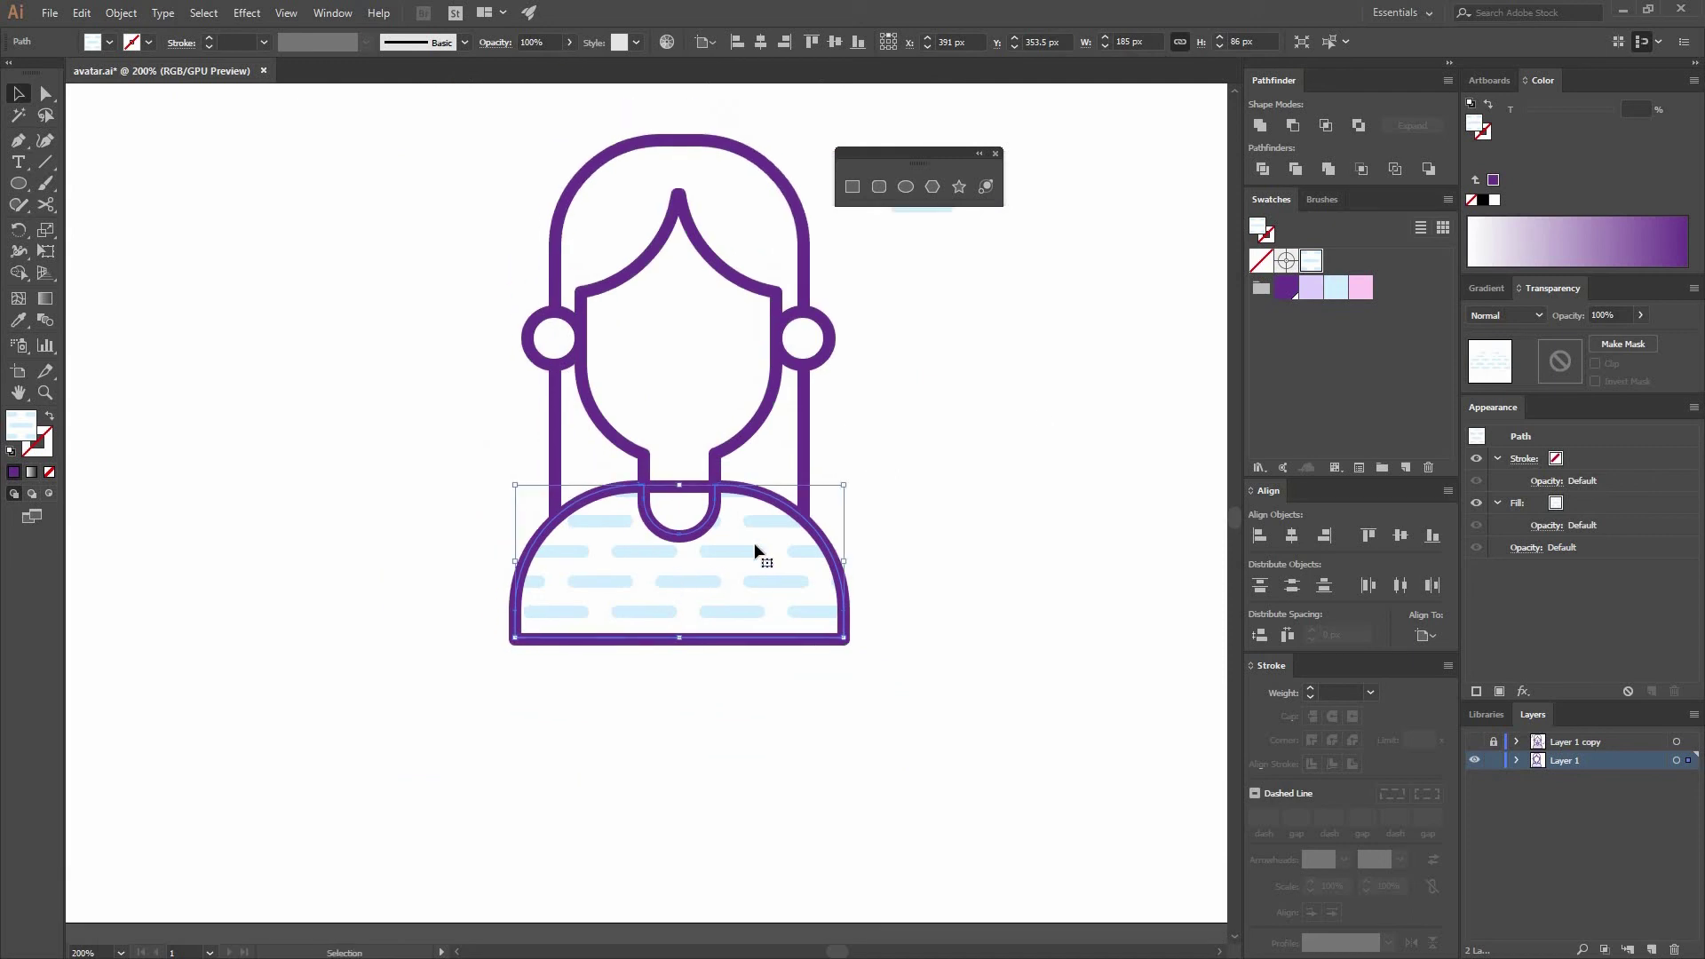
double_click(1306, 264)
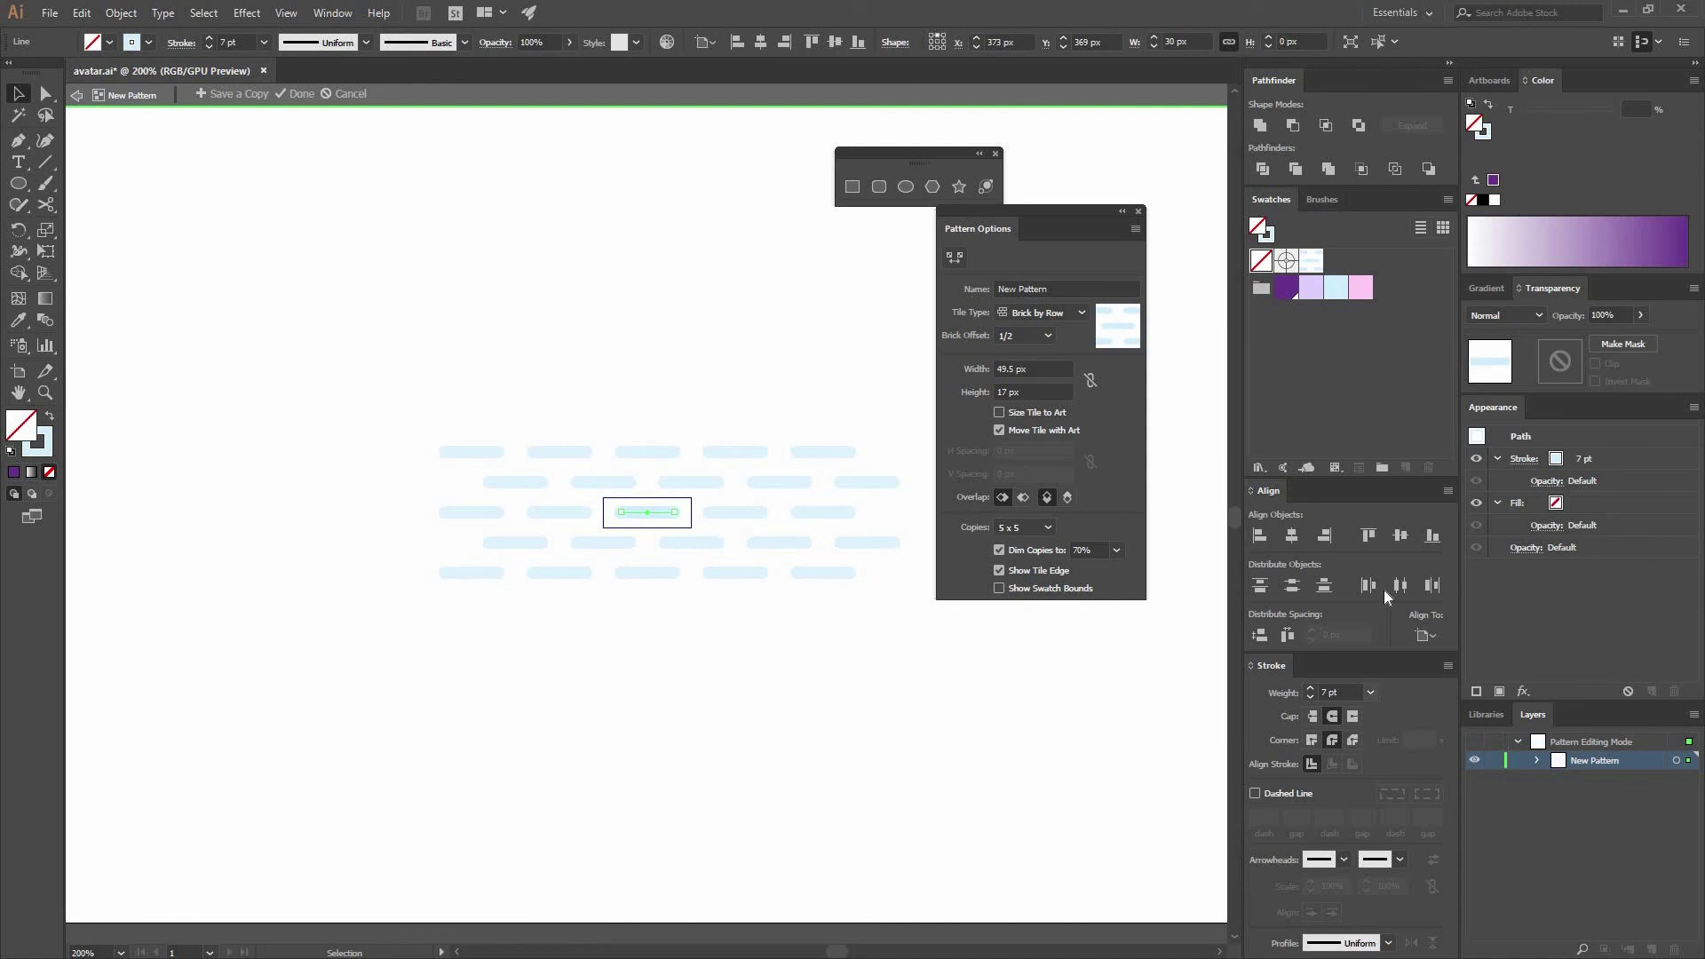
click(1371, 692)
click(1412, 402)
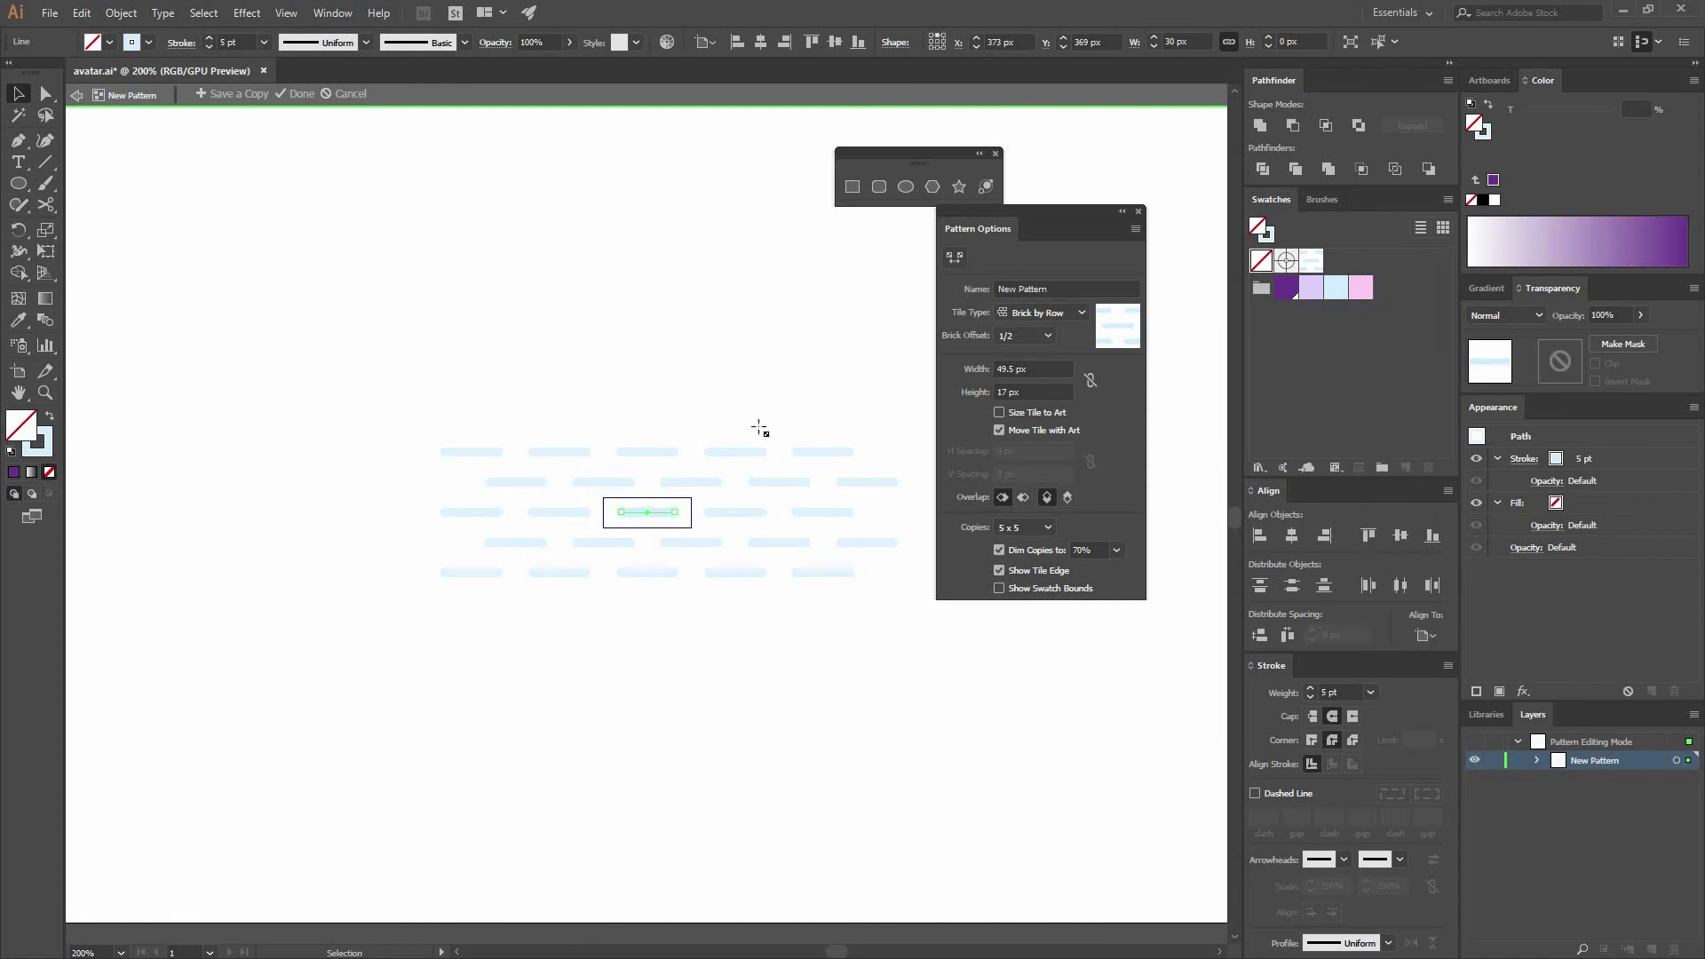
drag(688, 504, 690, 502)
click(296, 94)
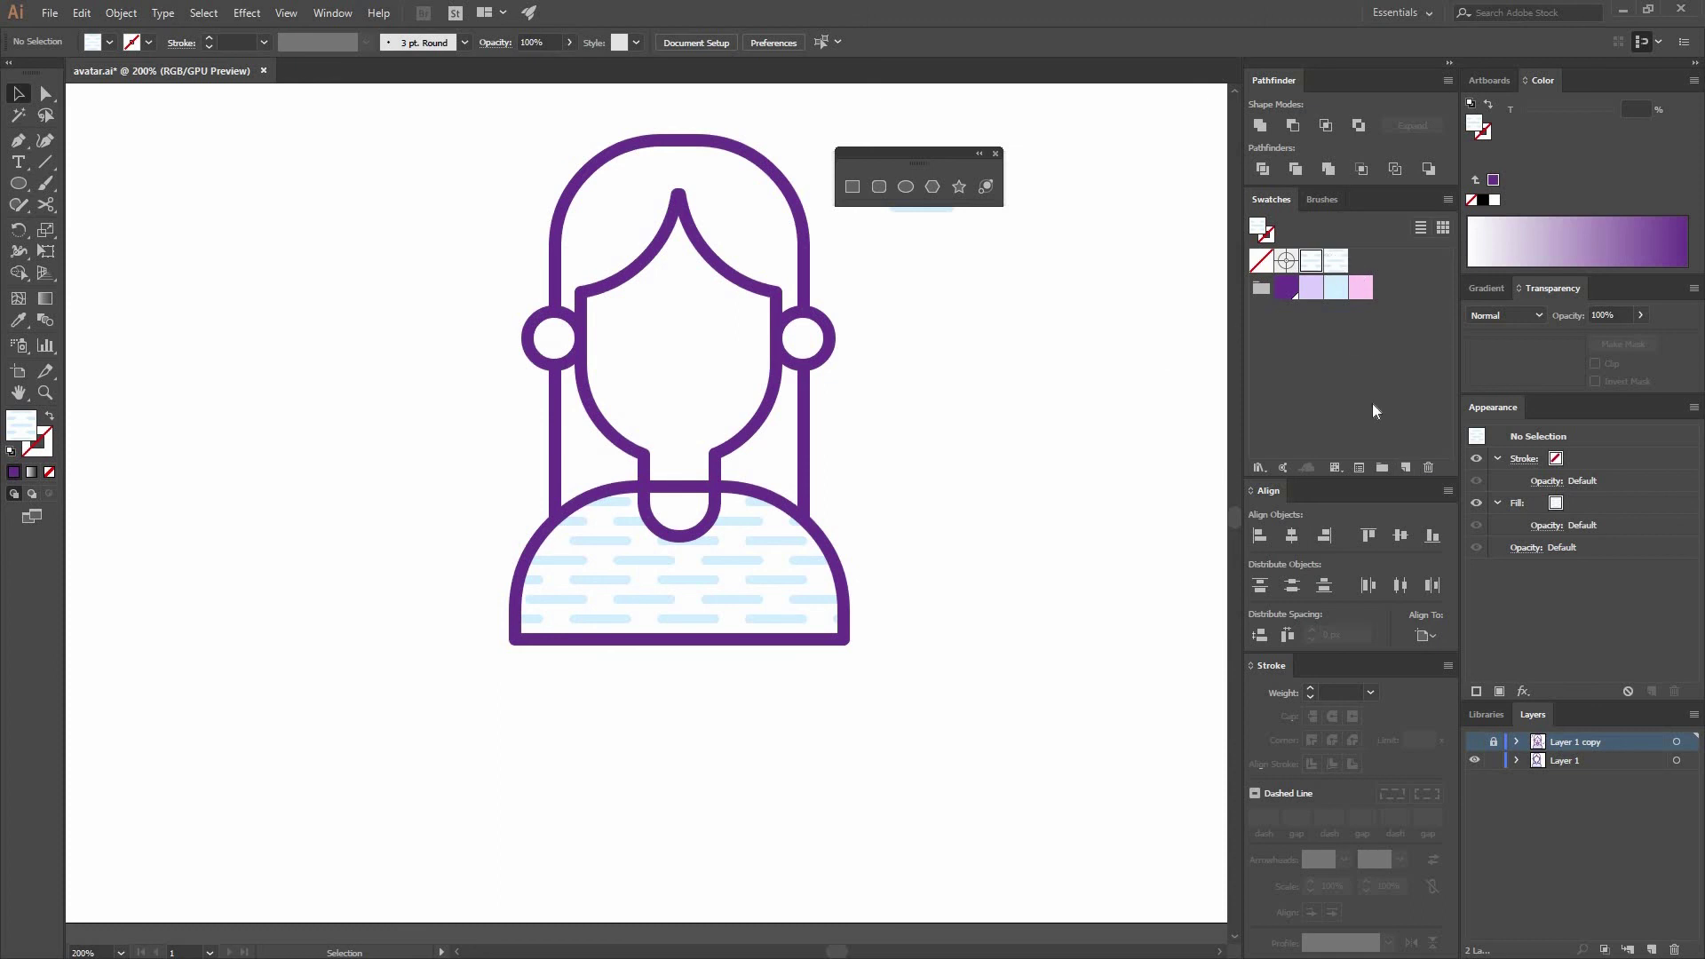
Duplicate the blue dash pattern swatch and fill the hair group with the copy.
drag(1338, 265, 1304, 262)
click(780, 411)
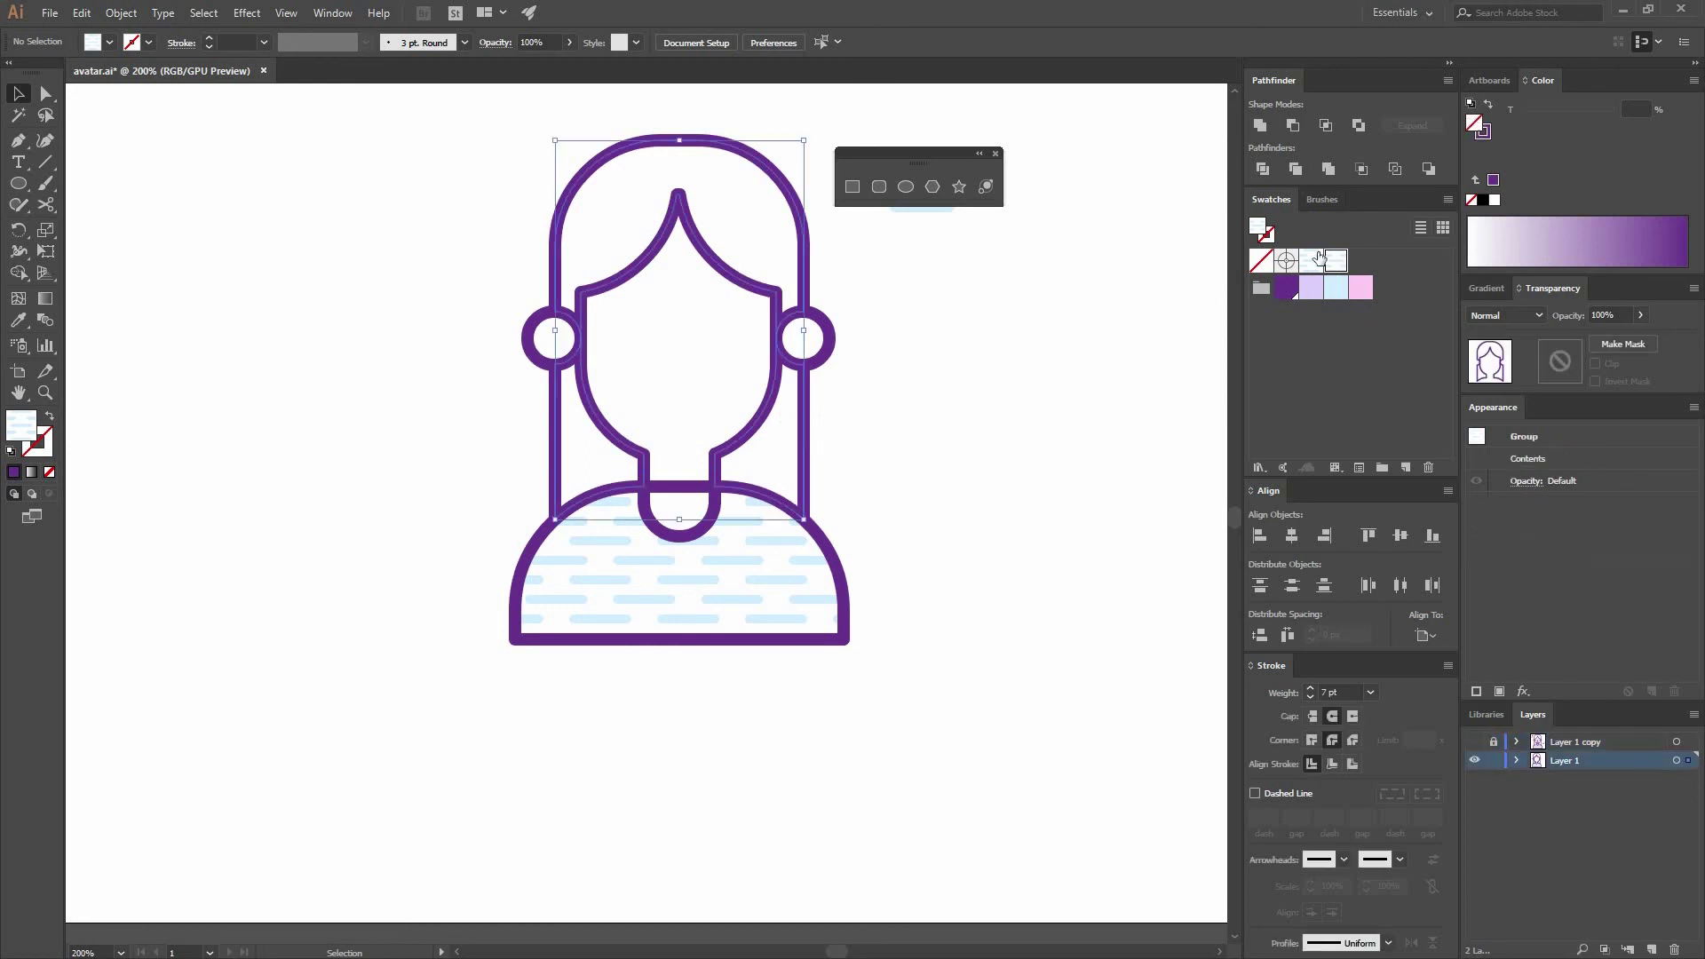
click(1310, 261)
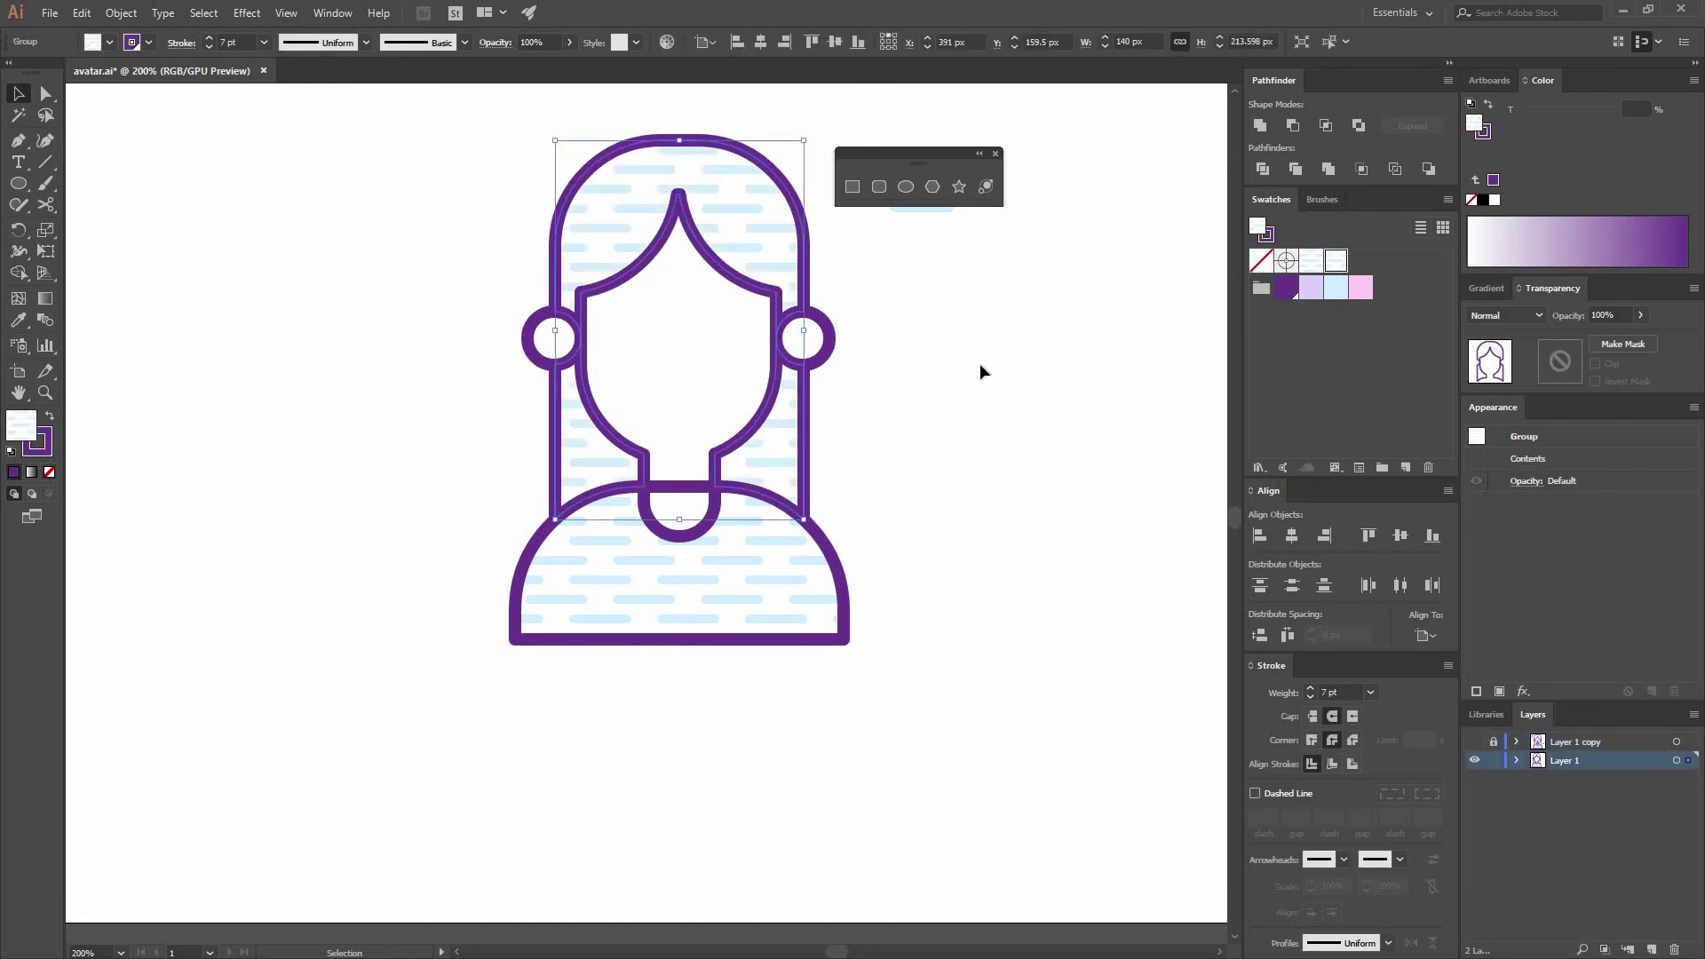
Open the copied pattern for editing and set its line's stroke colour to the light purple swatch.
double_click(1318, 263)
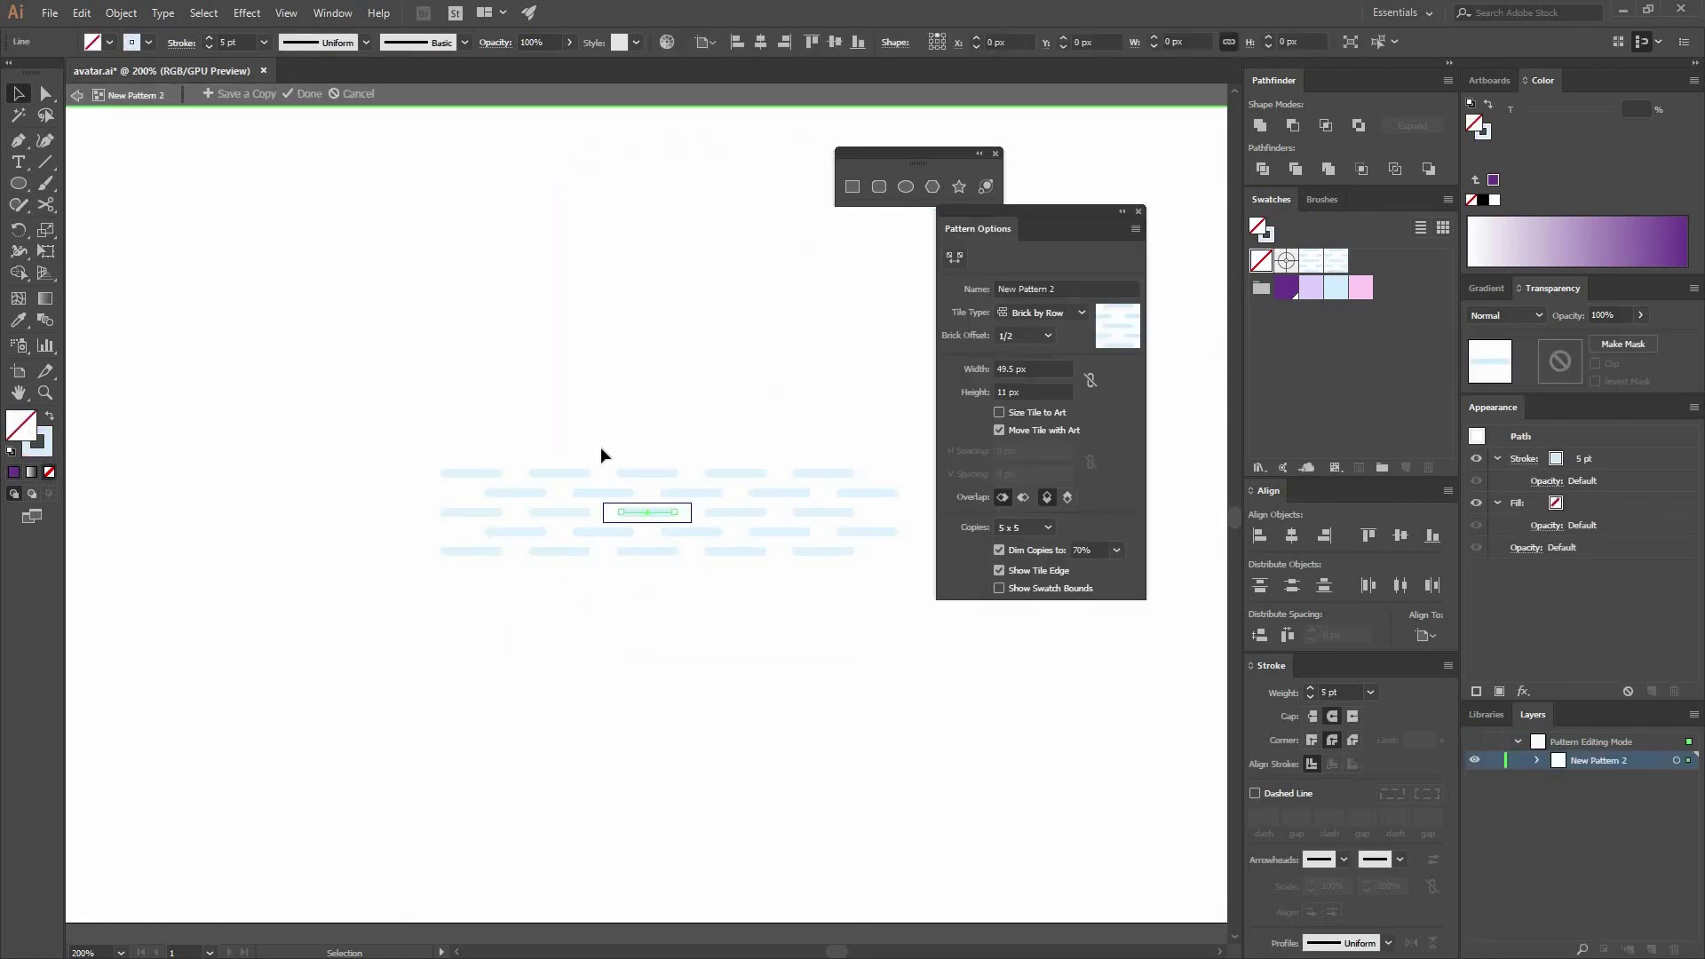
click(1336, 287)
click(1311, 287)
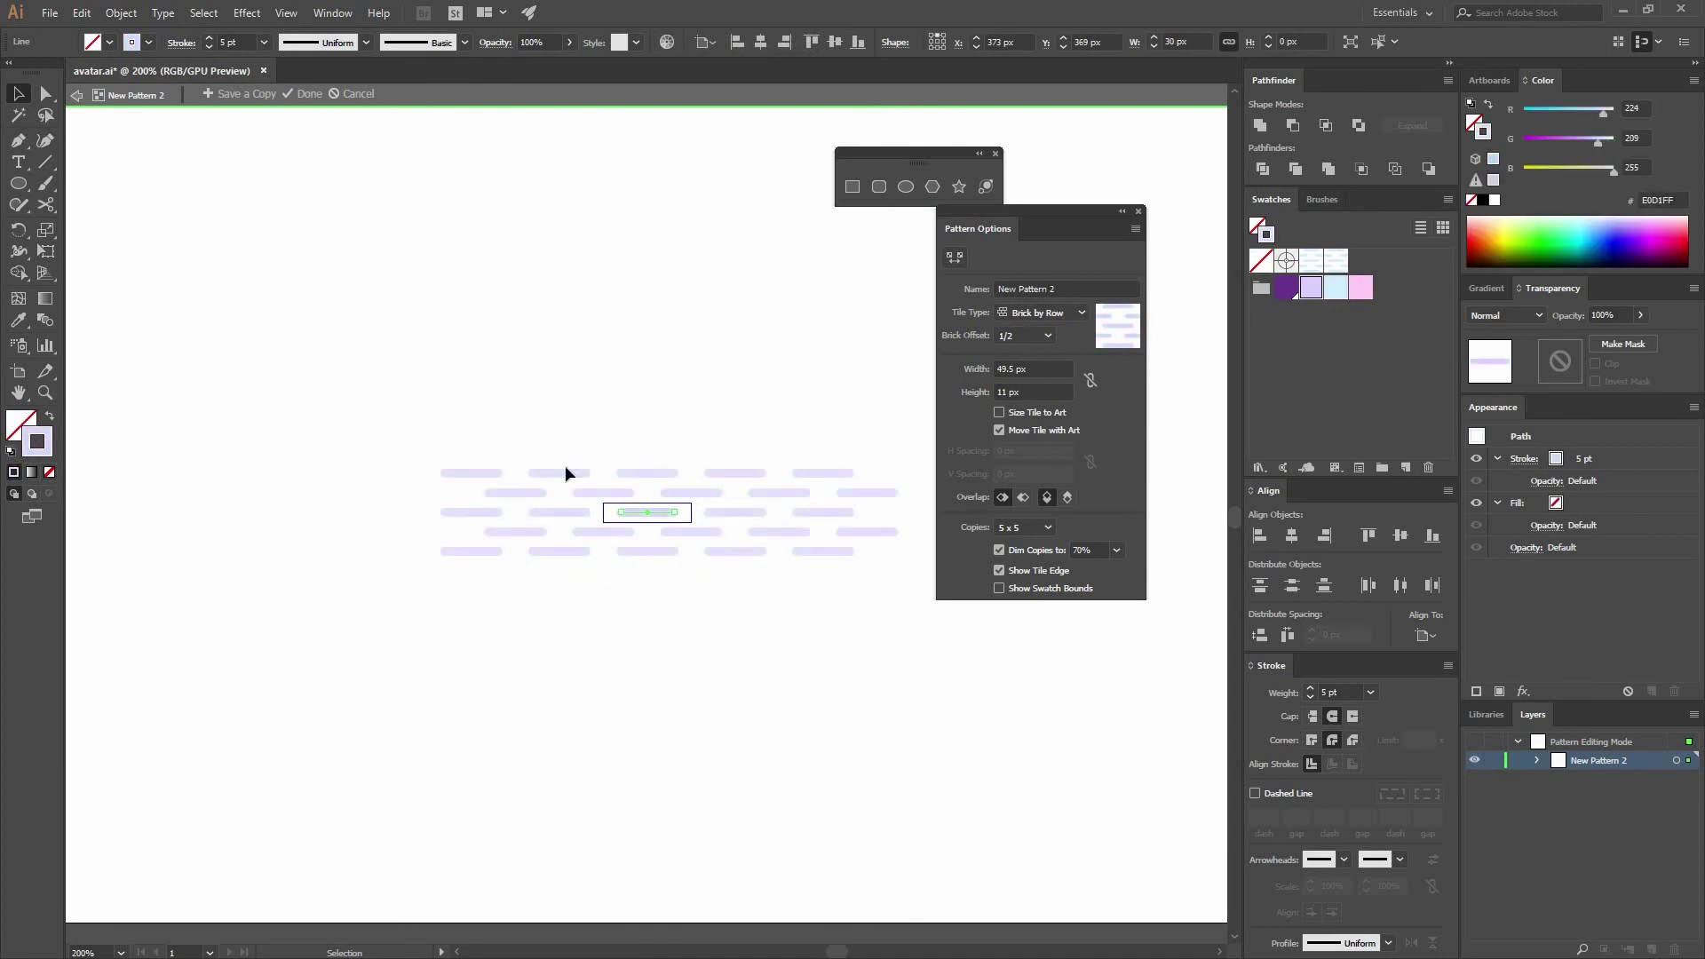
Rotate the purple pattern line to vertical, resize its tile freehand to about 18.75 × 36.5 px, and finish editing.
key(r)
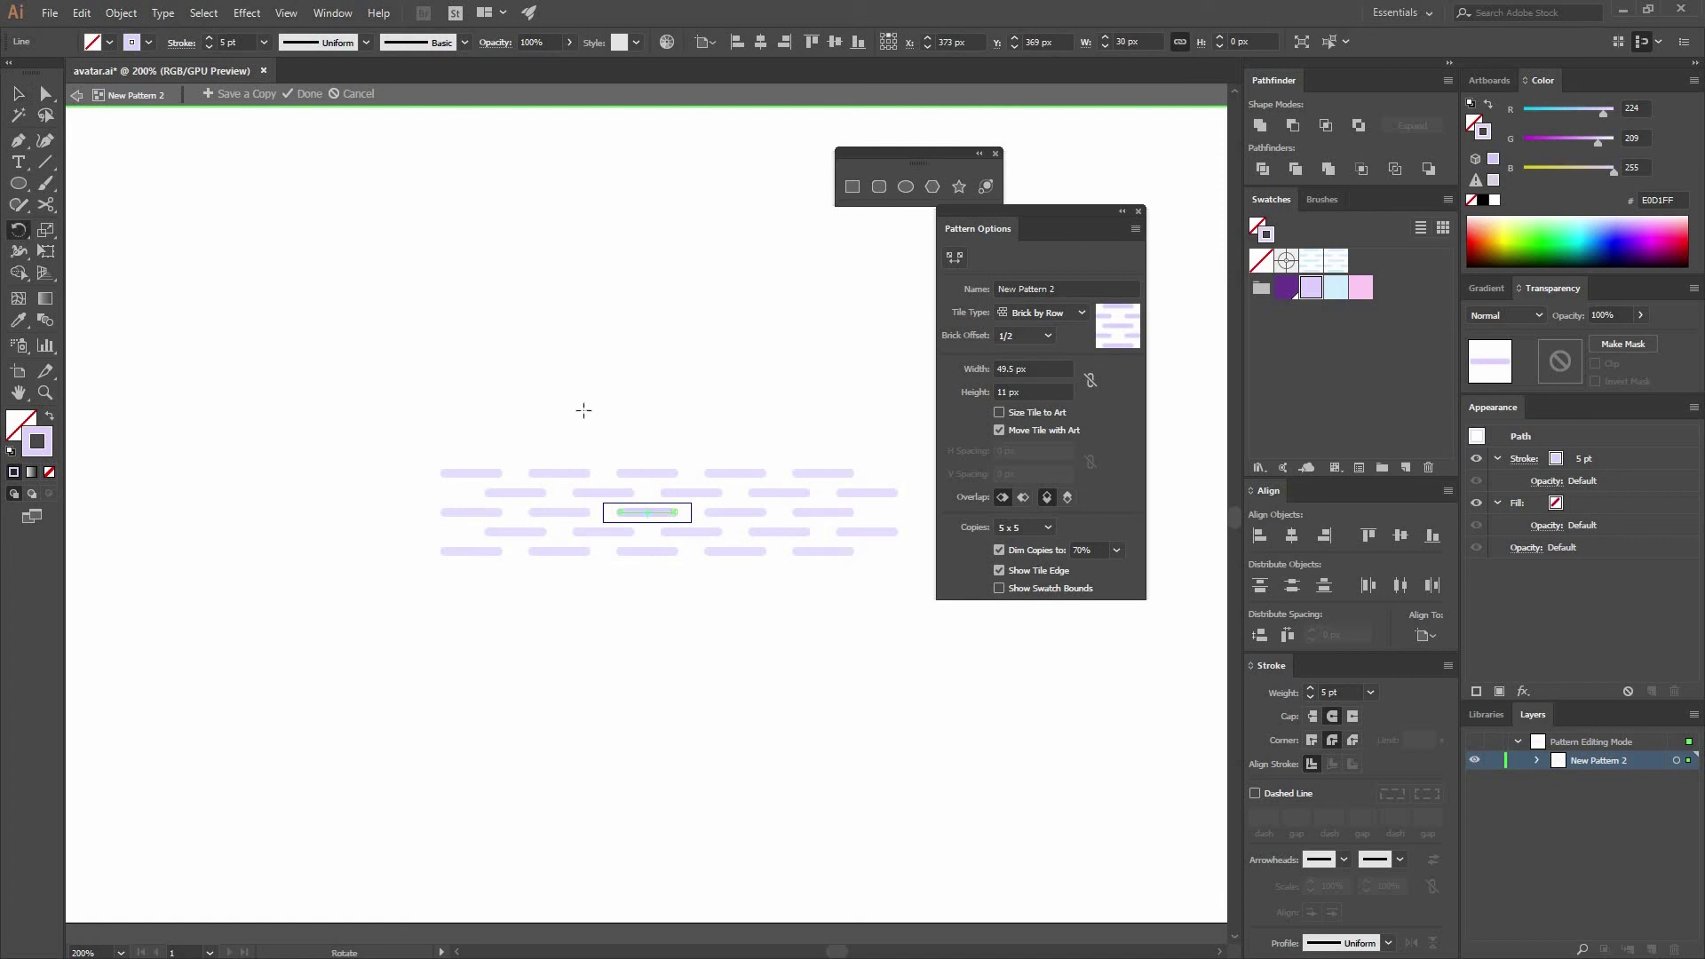
drag(673, 512, 650, 546)
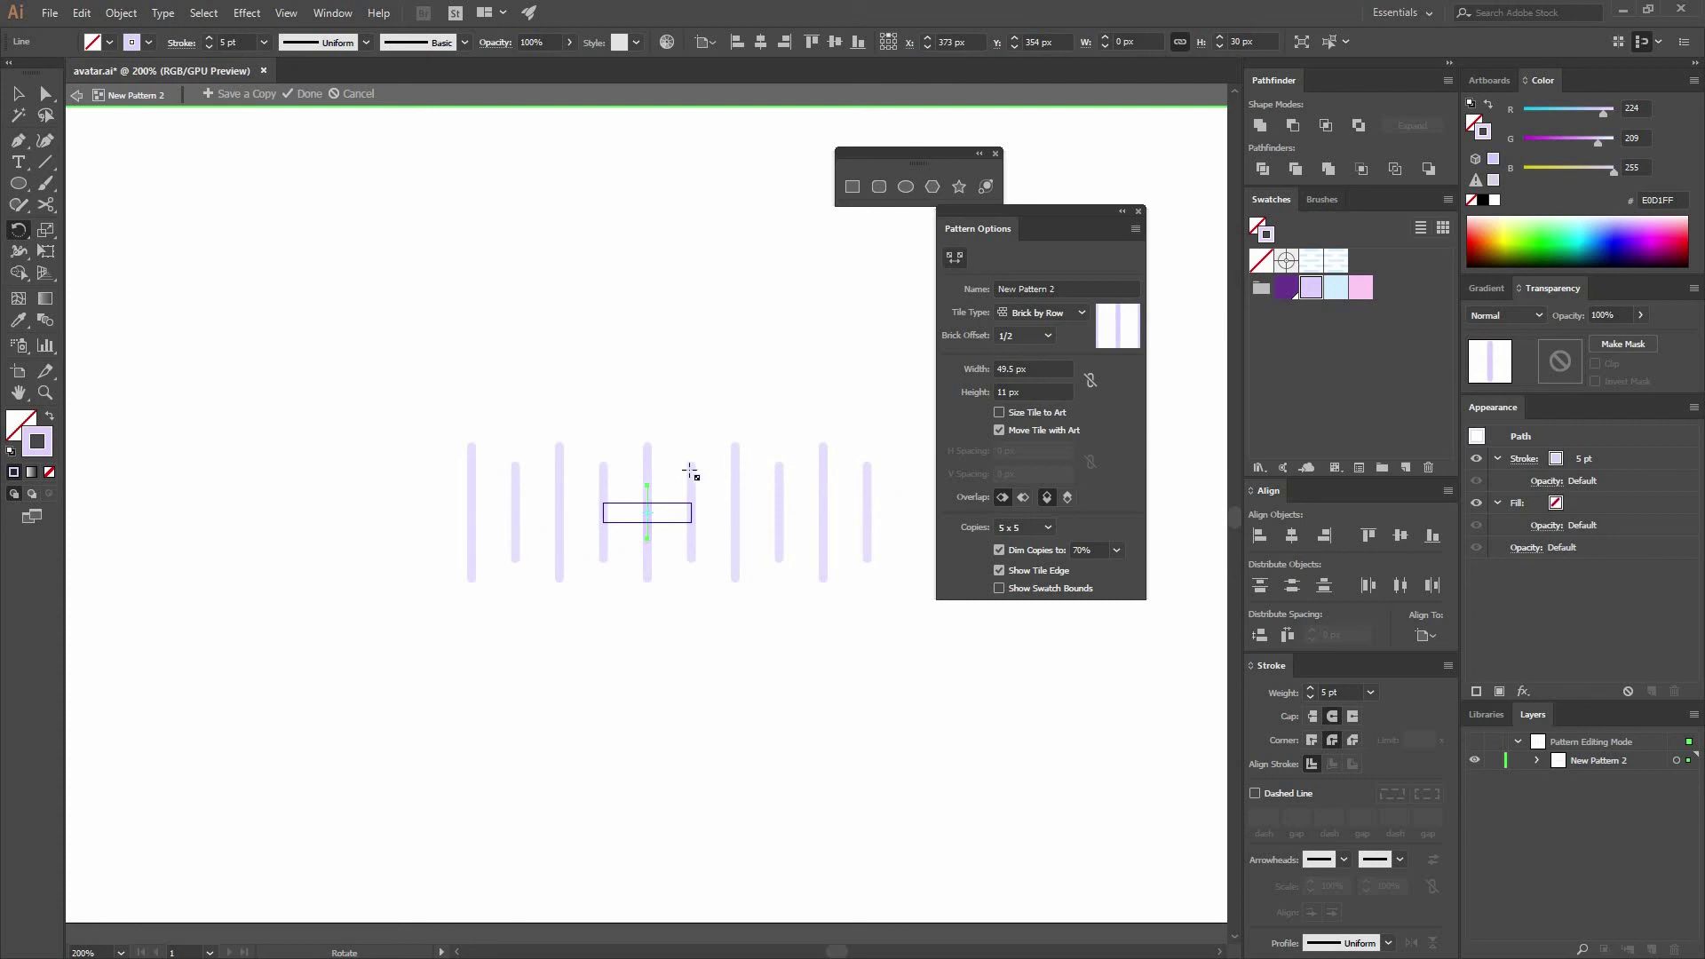
mouse_move(691, 504)
mouse_down()
mouse_move(686, 457)
mouse_move(666, 490)
mouse_move(623, 493)
mouse_move(665, 497)
mouse_up()
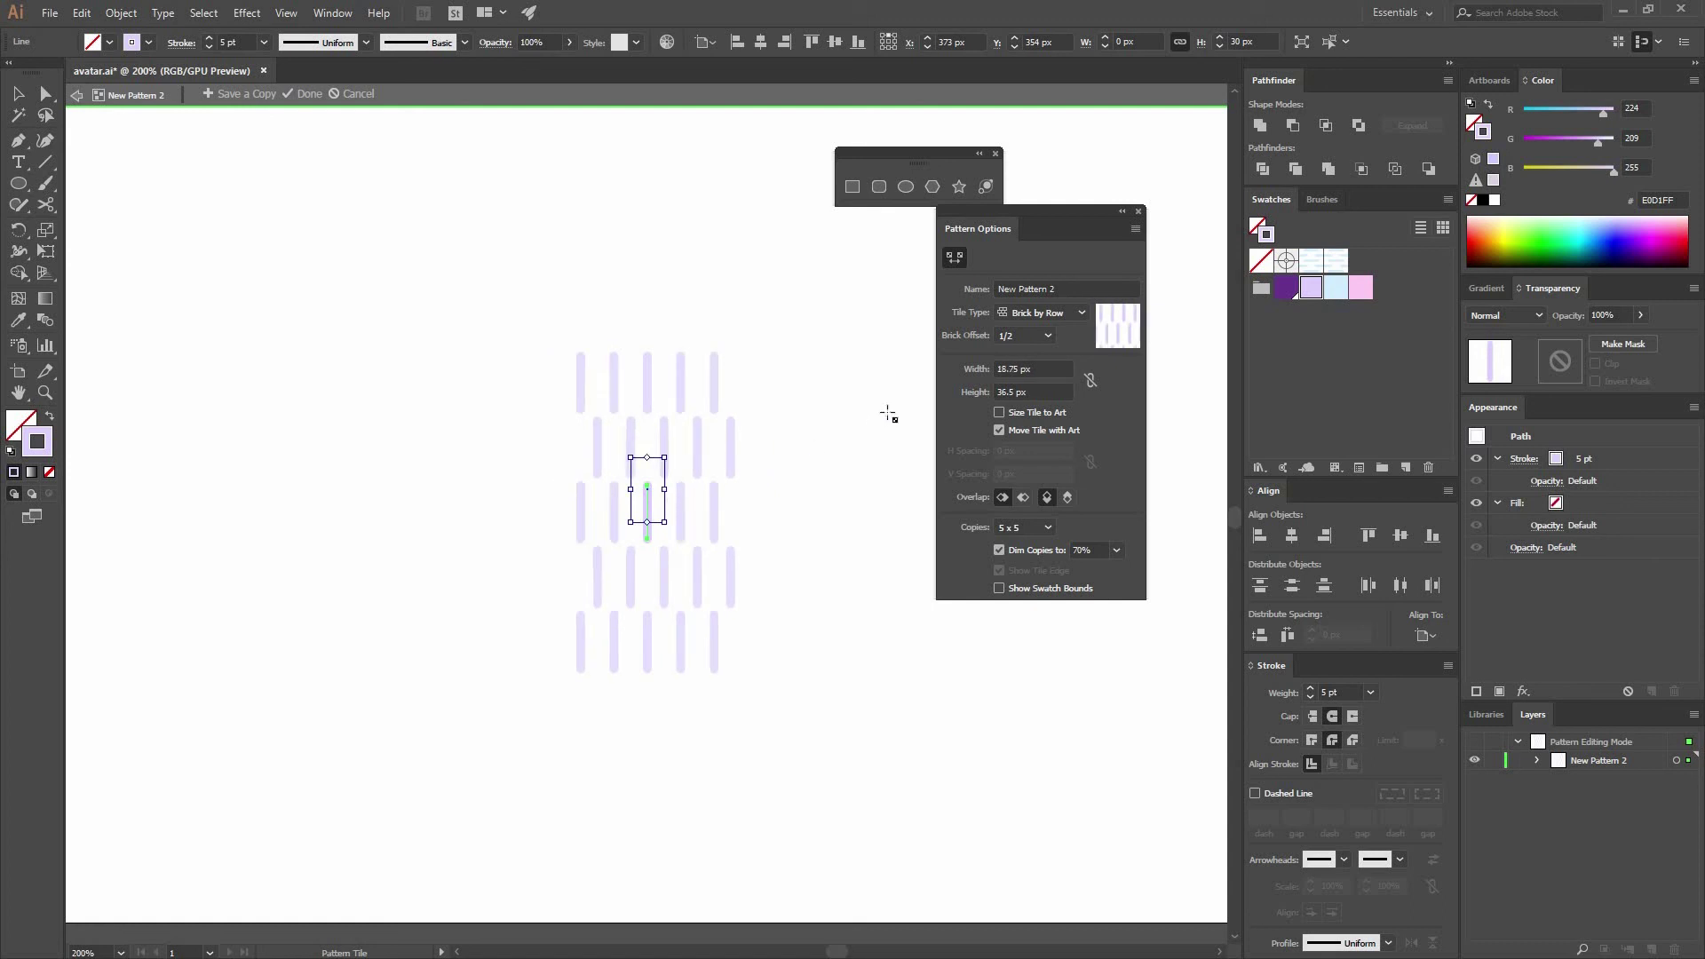
click(309, 94)
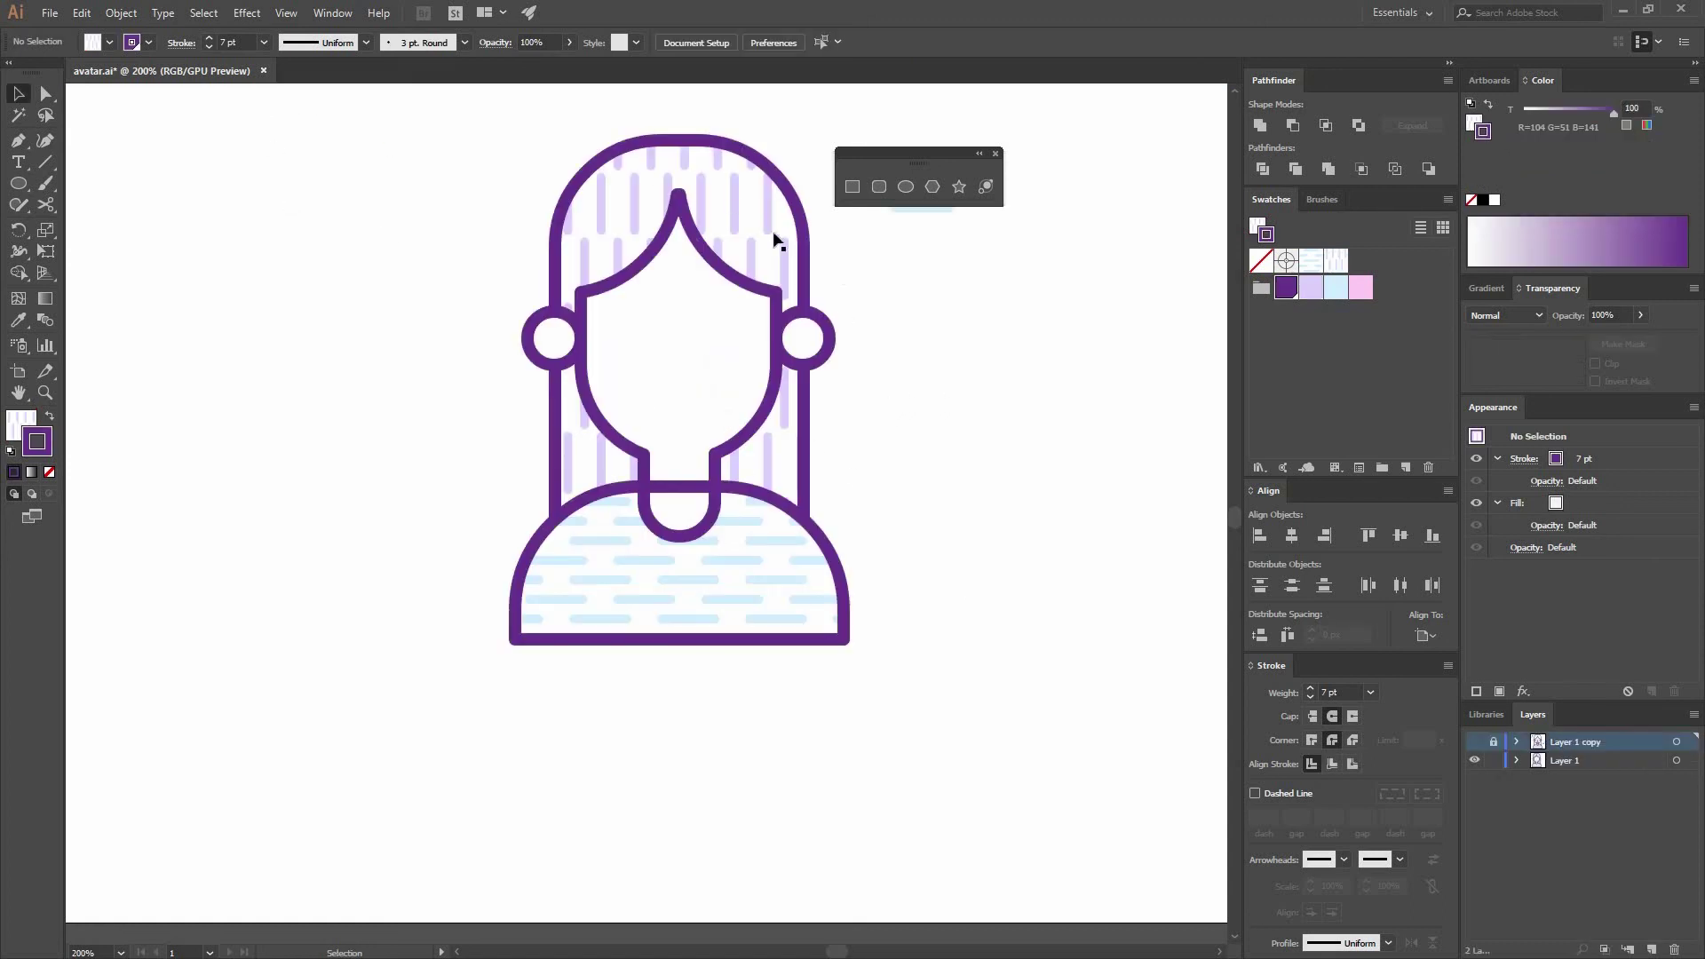
Draw an 8 px circle with the Ellipse tool in the empty area beside the avatar.
click(828, 357)
click(373, 344)
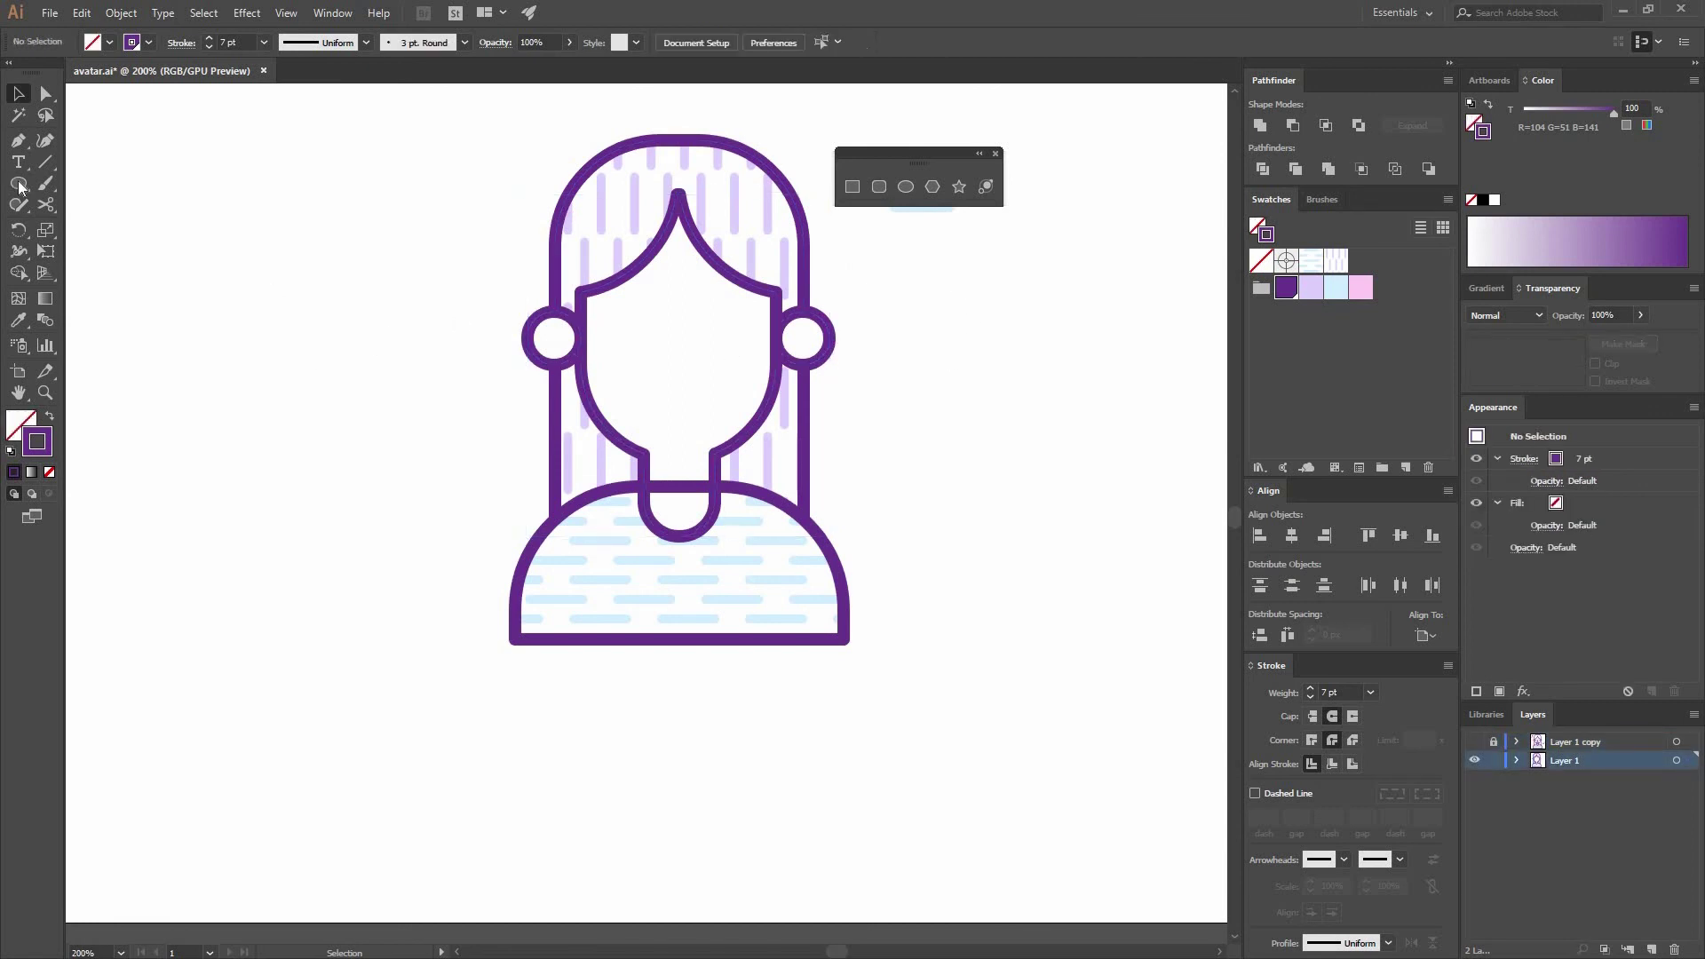
key(l)
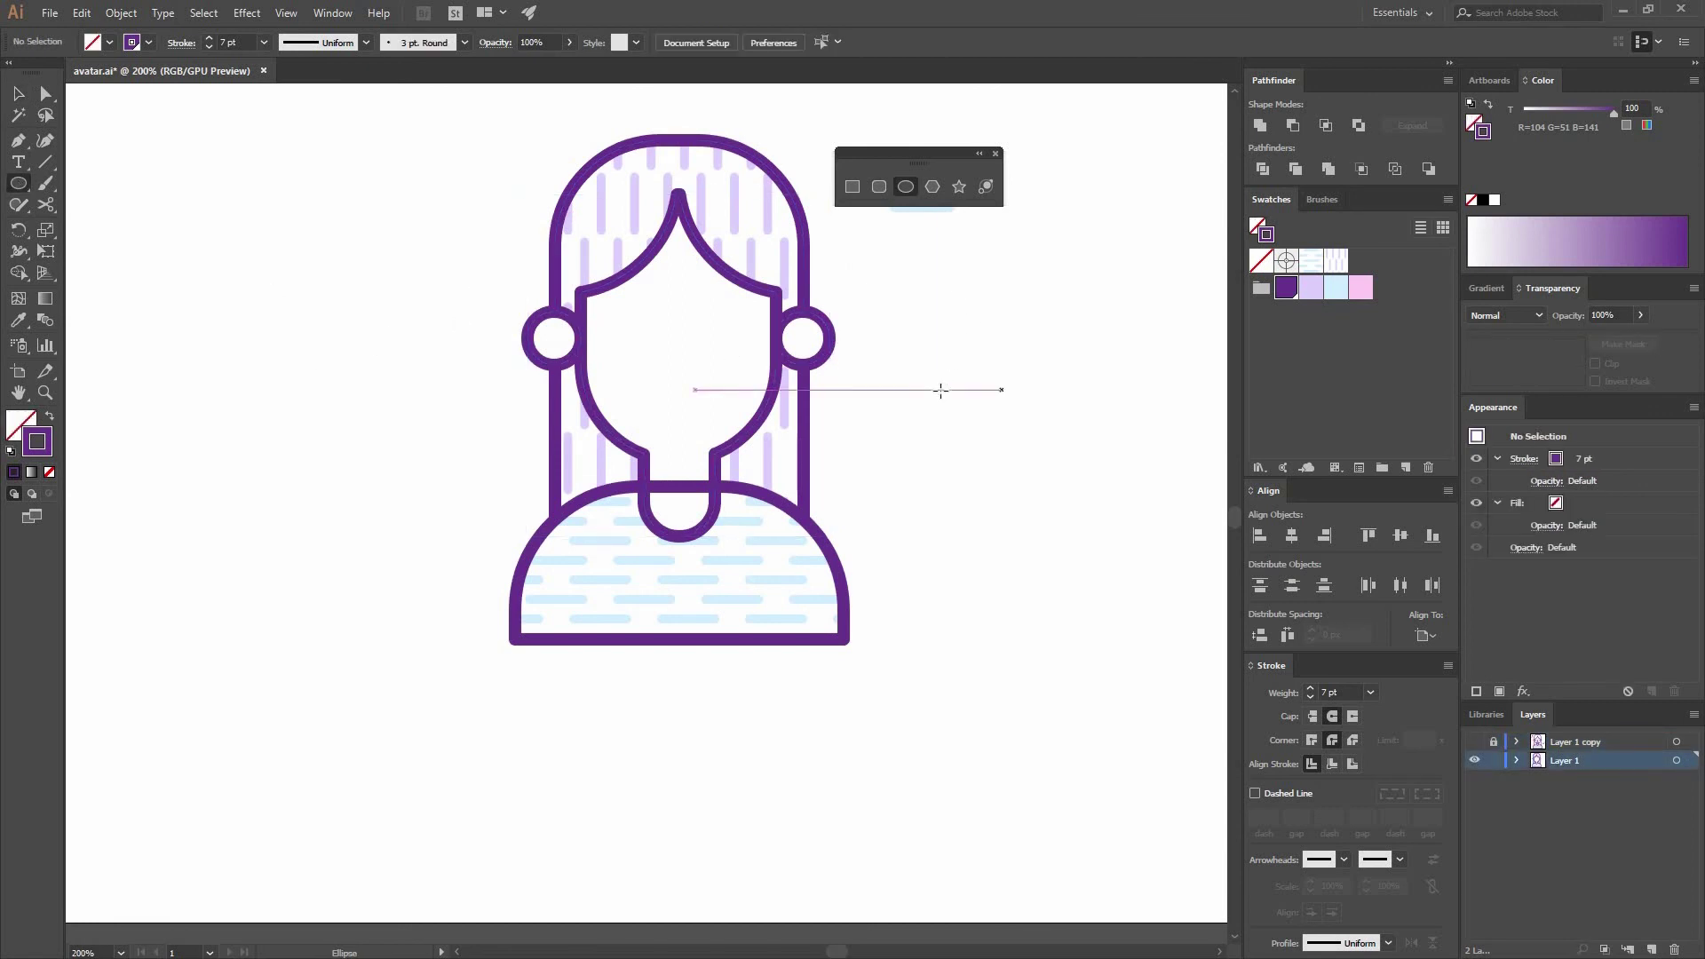
click(730, 343)
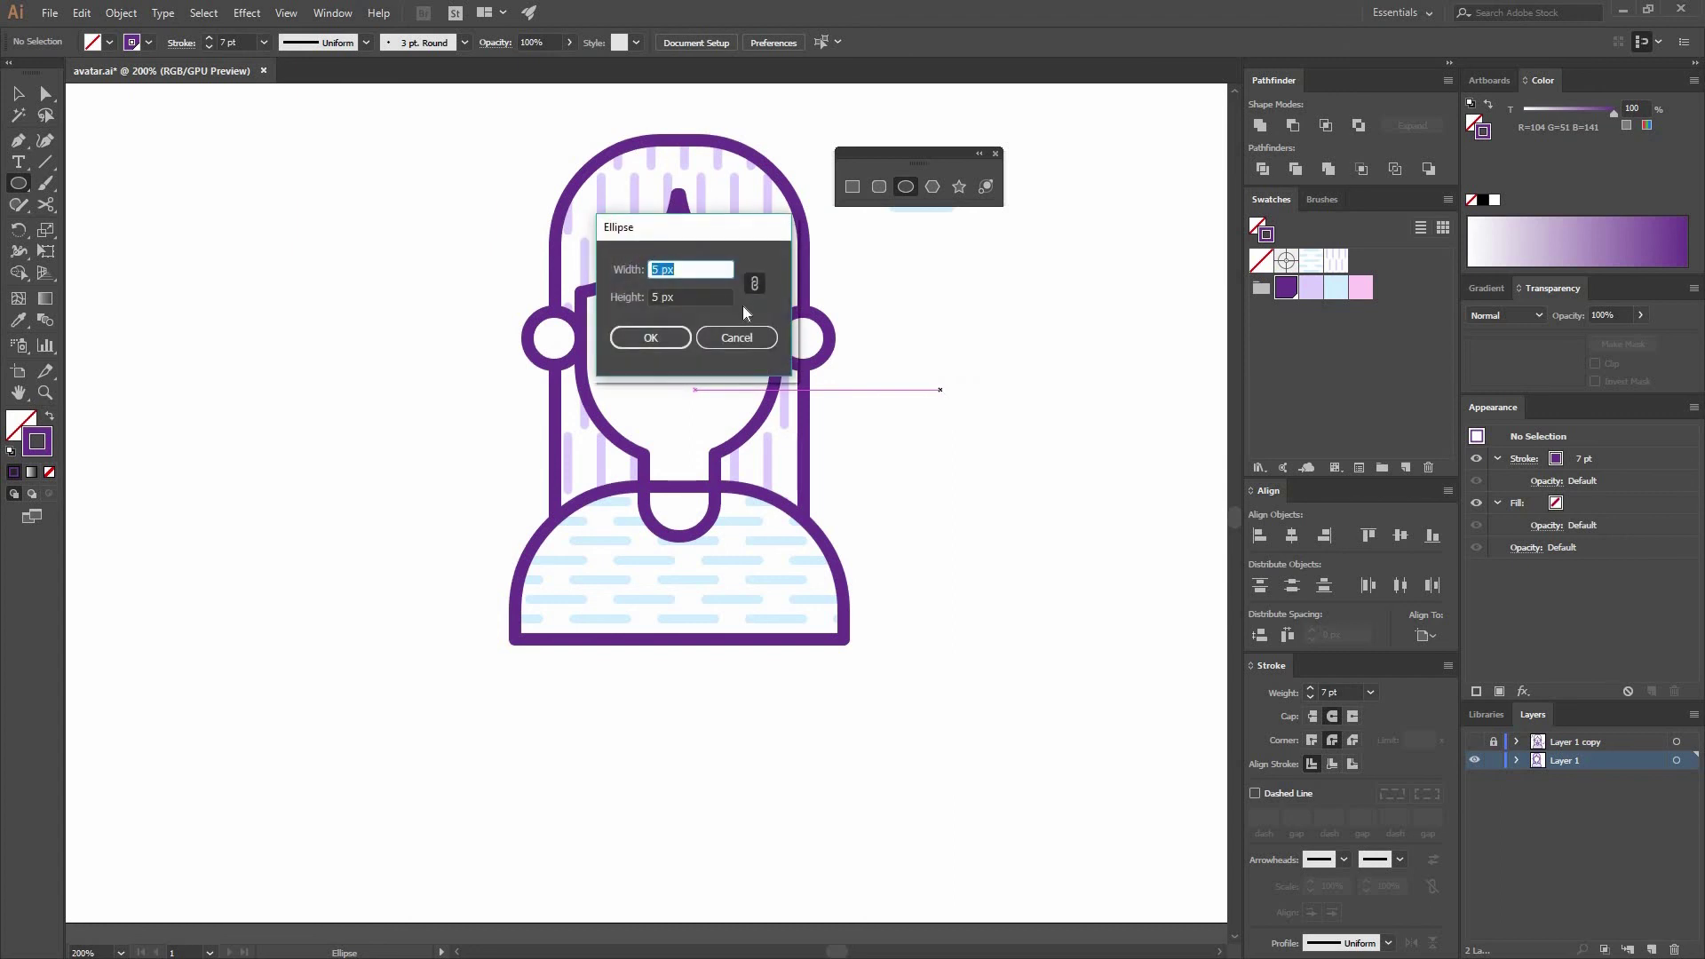
text(8)
click(676, 344)
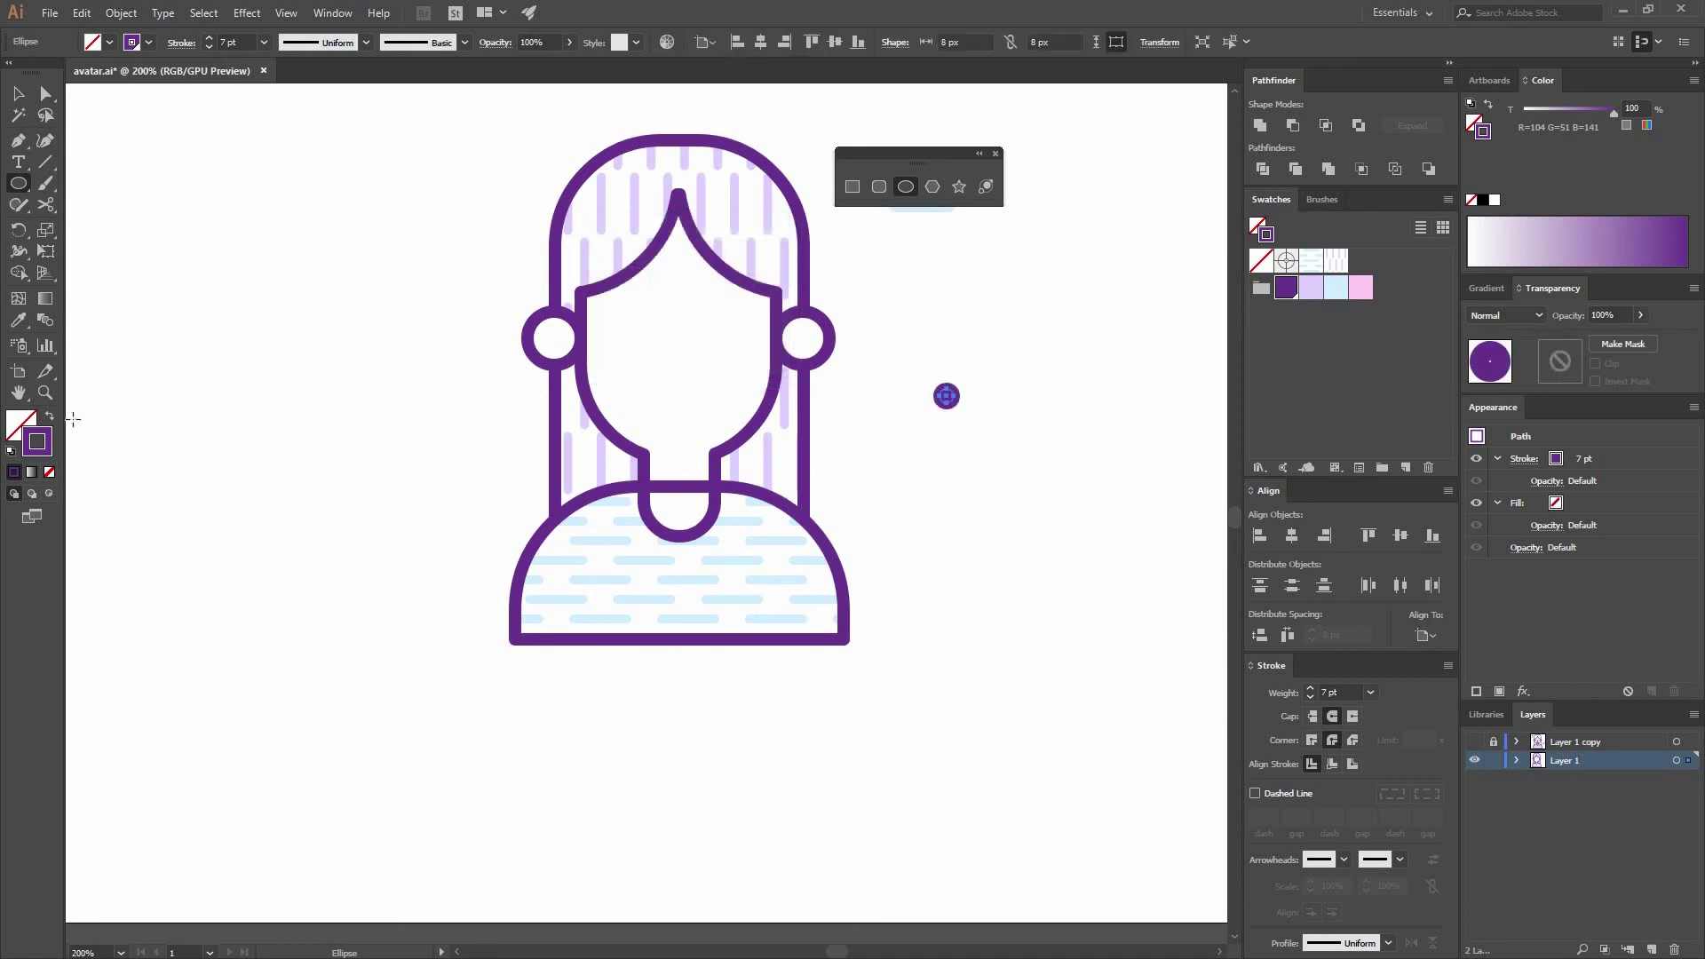
Swap the small circle's fill and stroke, and fill it with the pink swatch.
click(49, 417)
click(1361, 287)
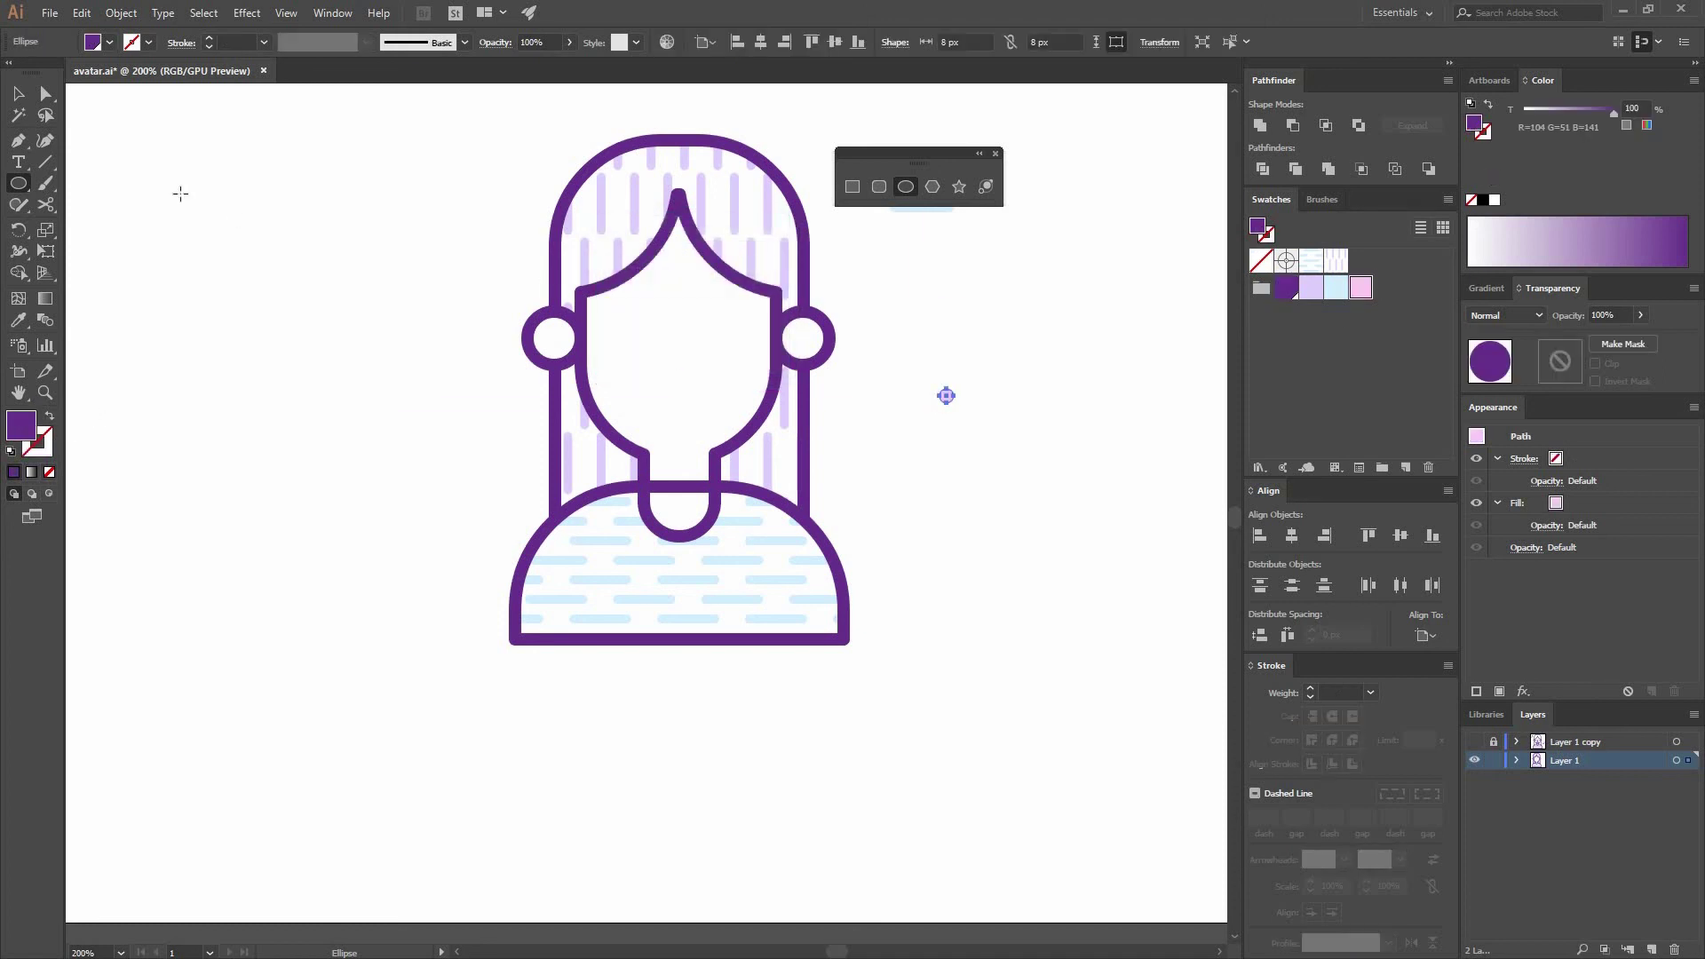
click(25, 94)
Make a new pattern from the pink circle and accept the notice about the added swatch.
click(120, 13)
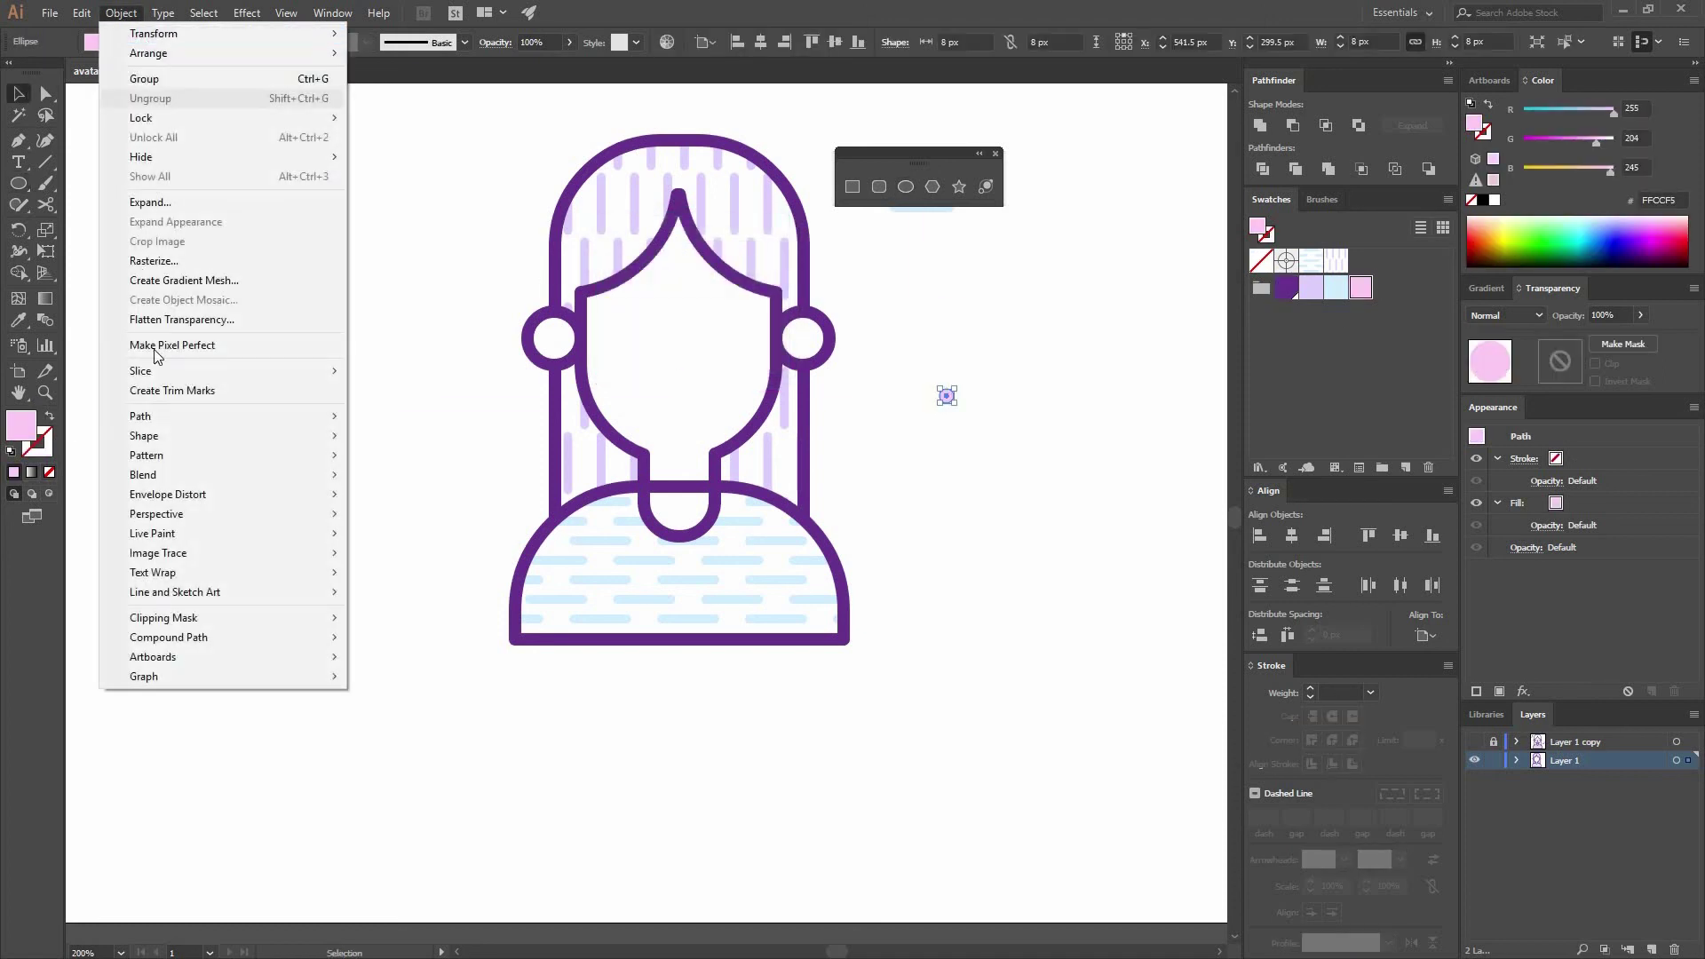
mouse_move(339, 455)
click(439, 451)
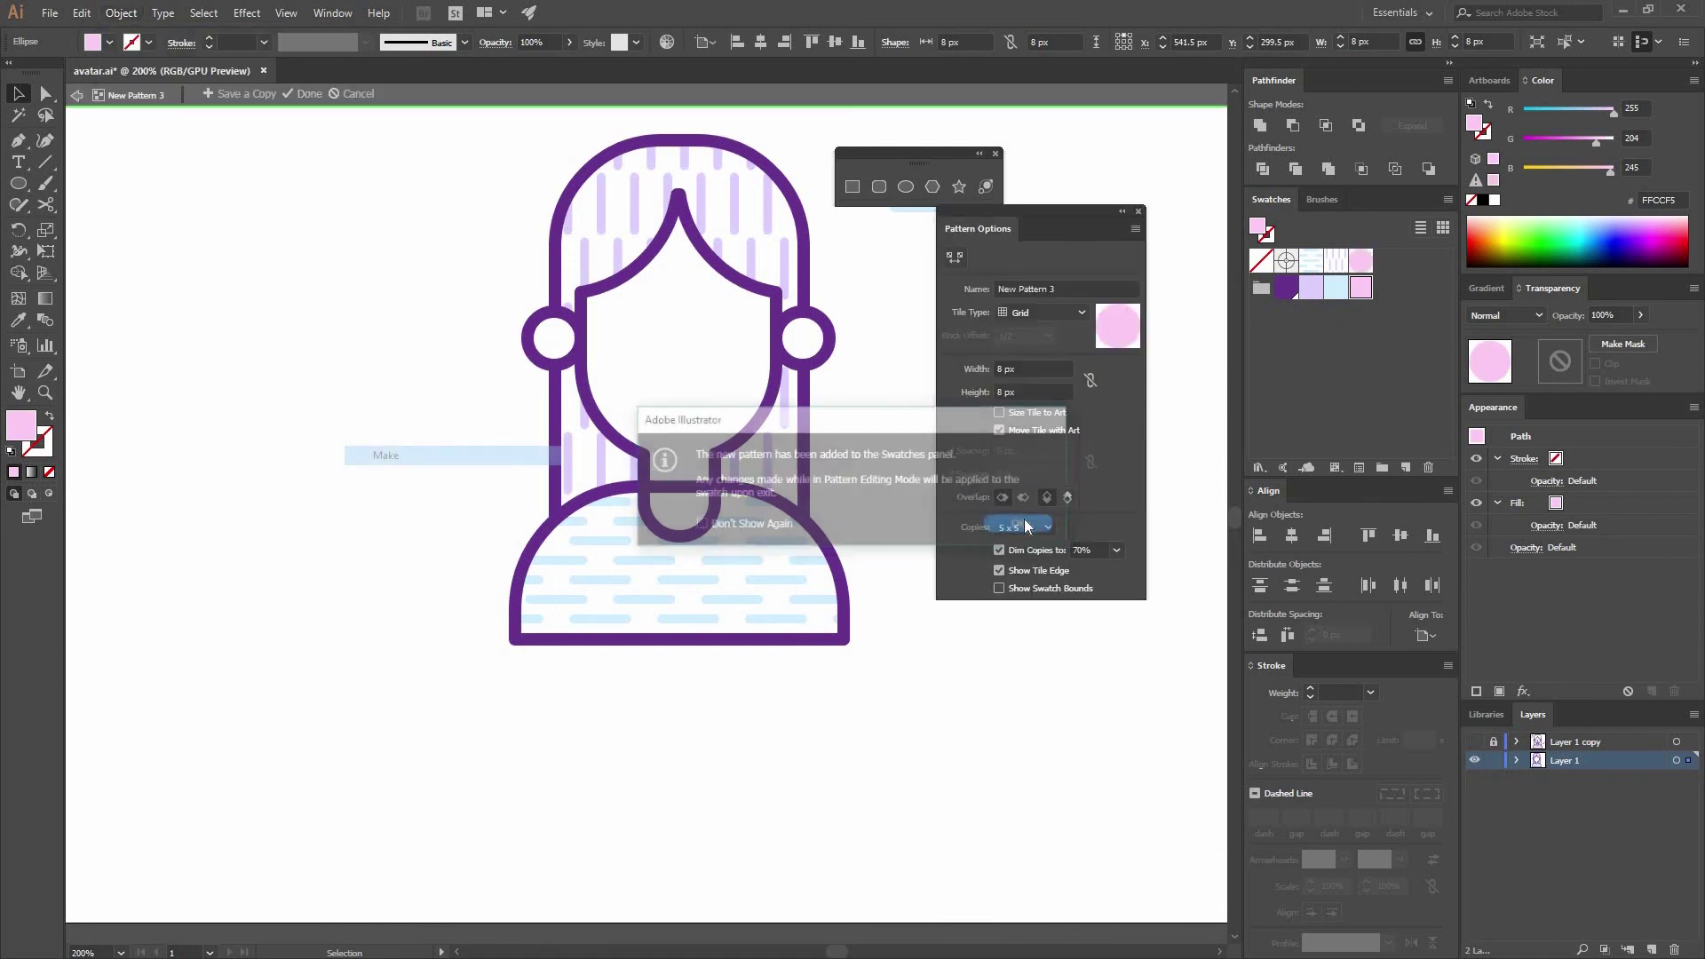
click(1012, 525)
Enlarge the dot pattern's tile freehand with the Pattern Tile tool to about 18 × 18 px and finish editing.
click(954, 257)
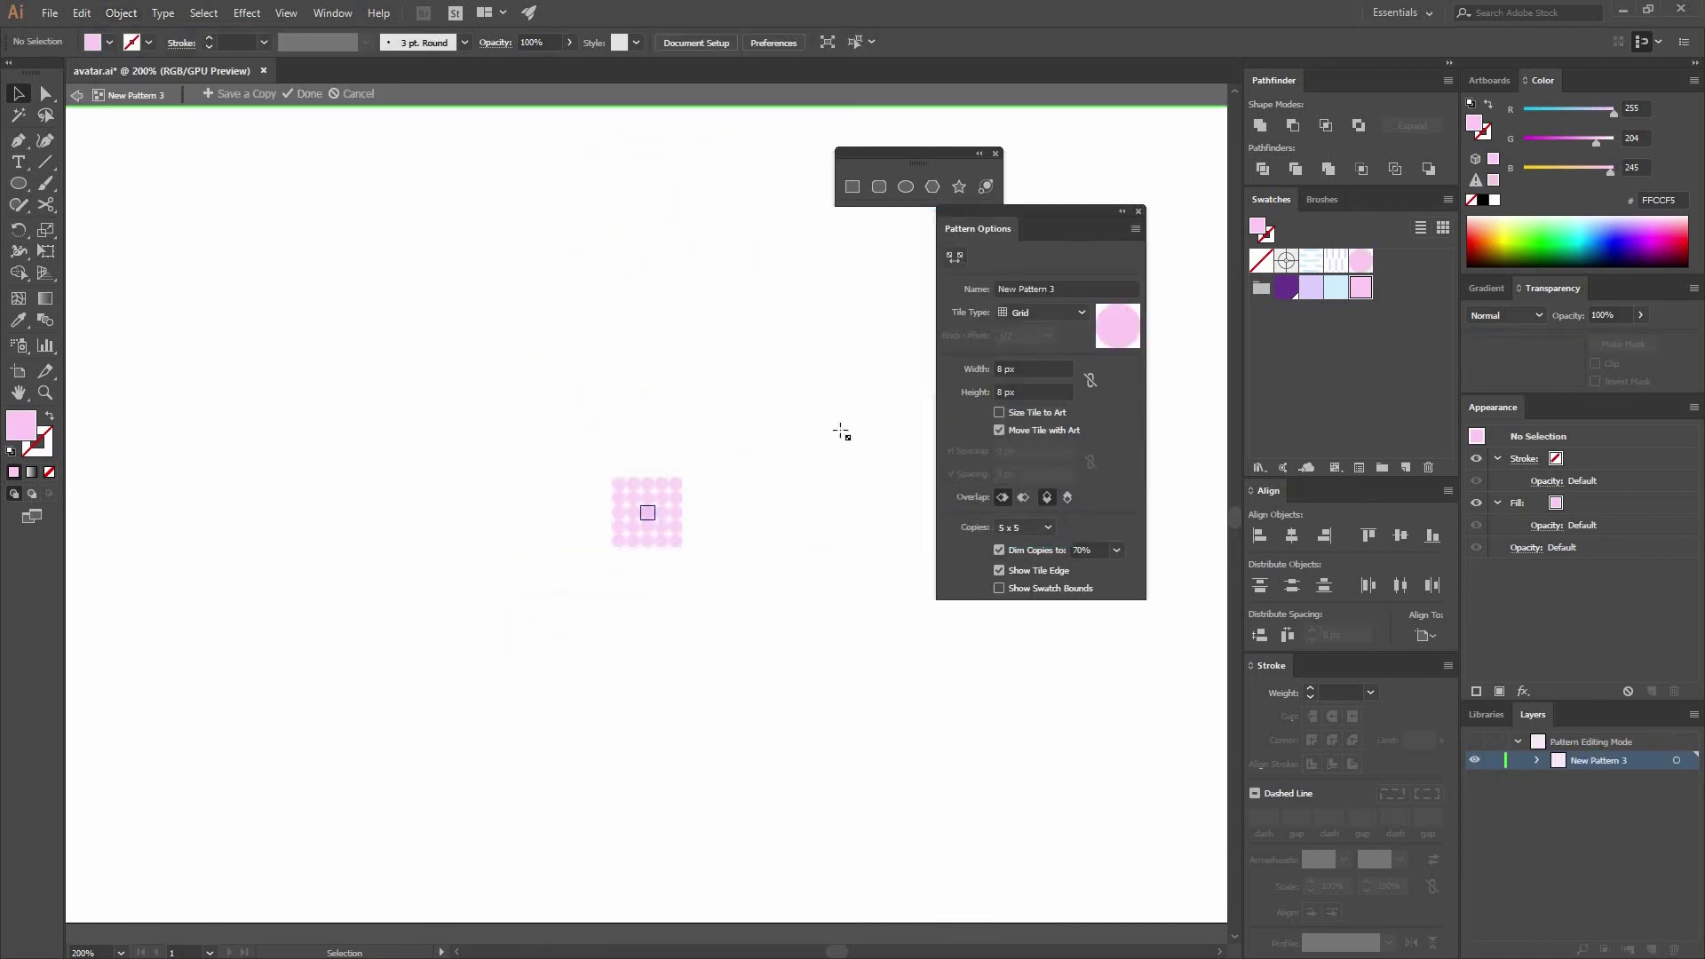
drag(665, 499, 657, 506)
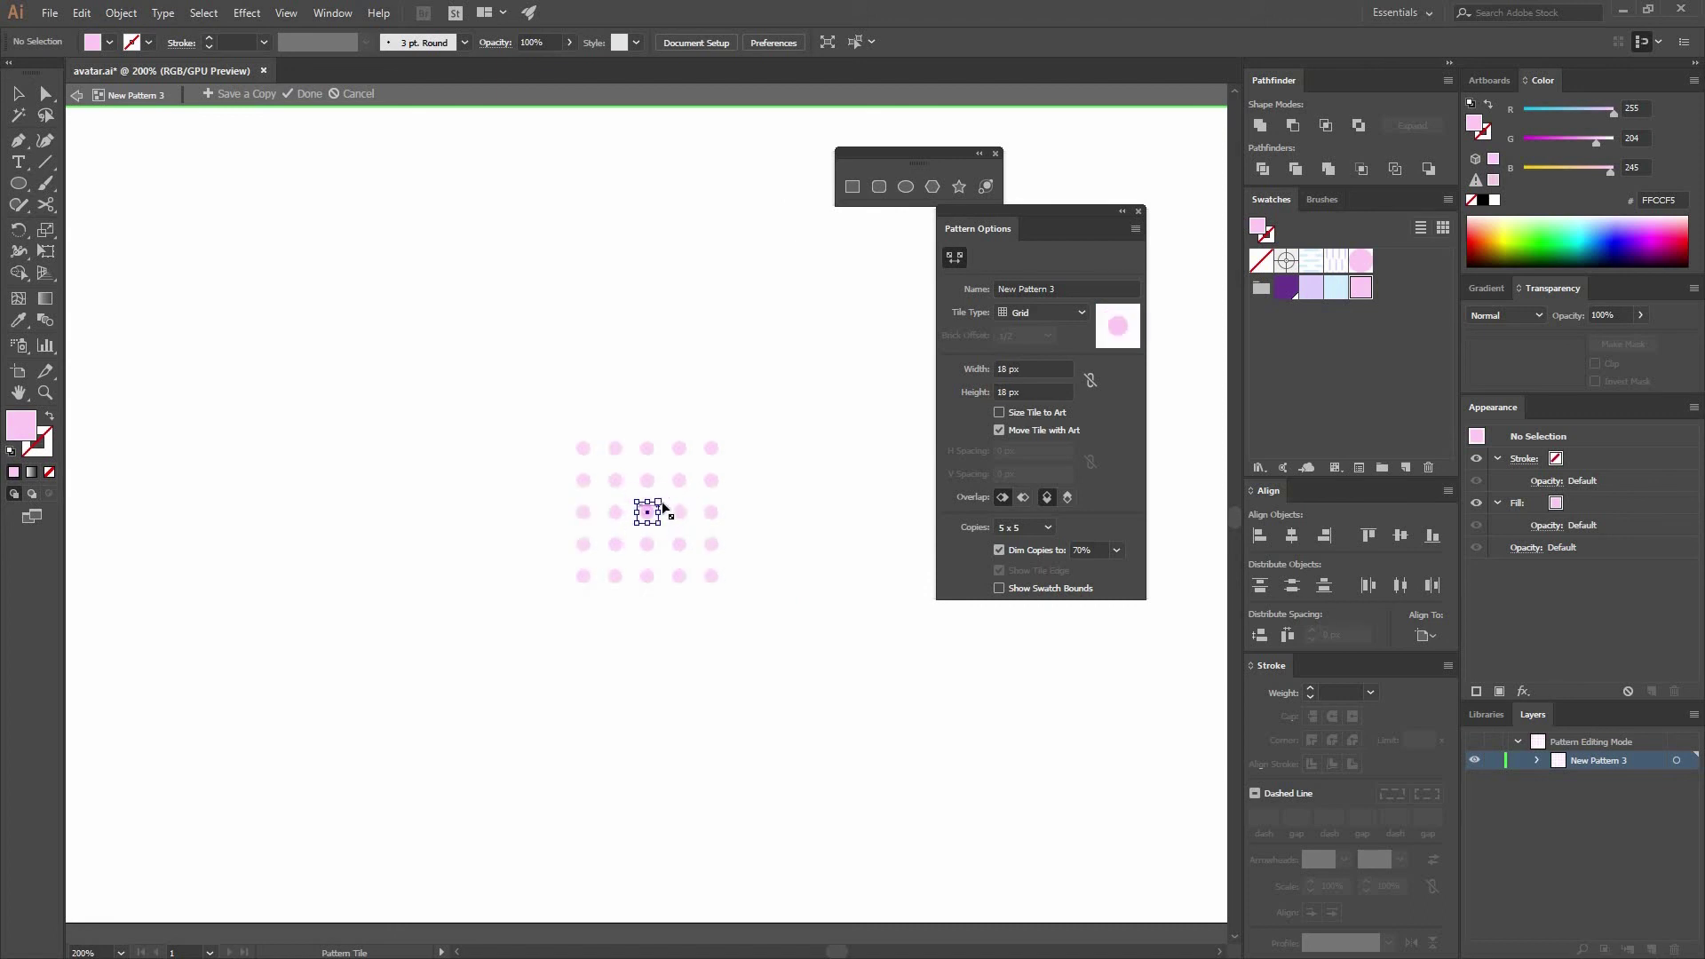
click(300, 100)
Fill the face, neck and ears group with the pink dot pattern.
click(832, 346)
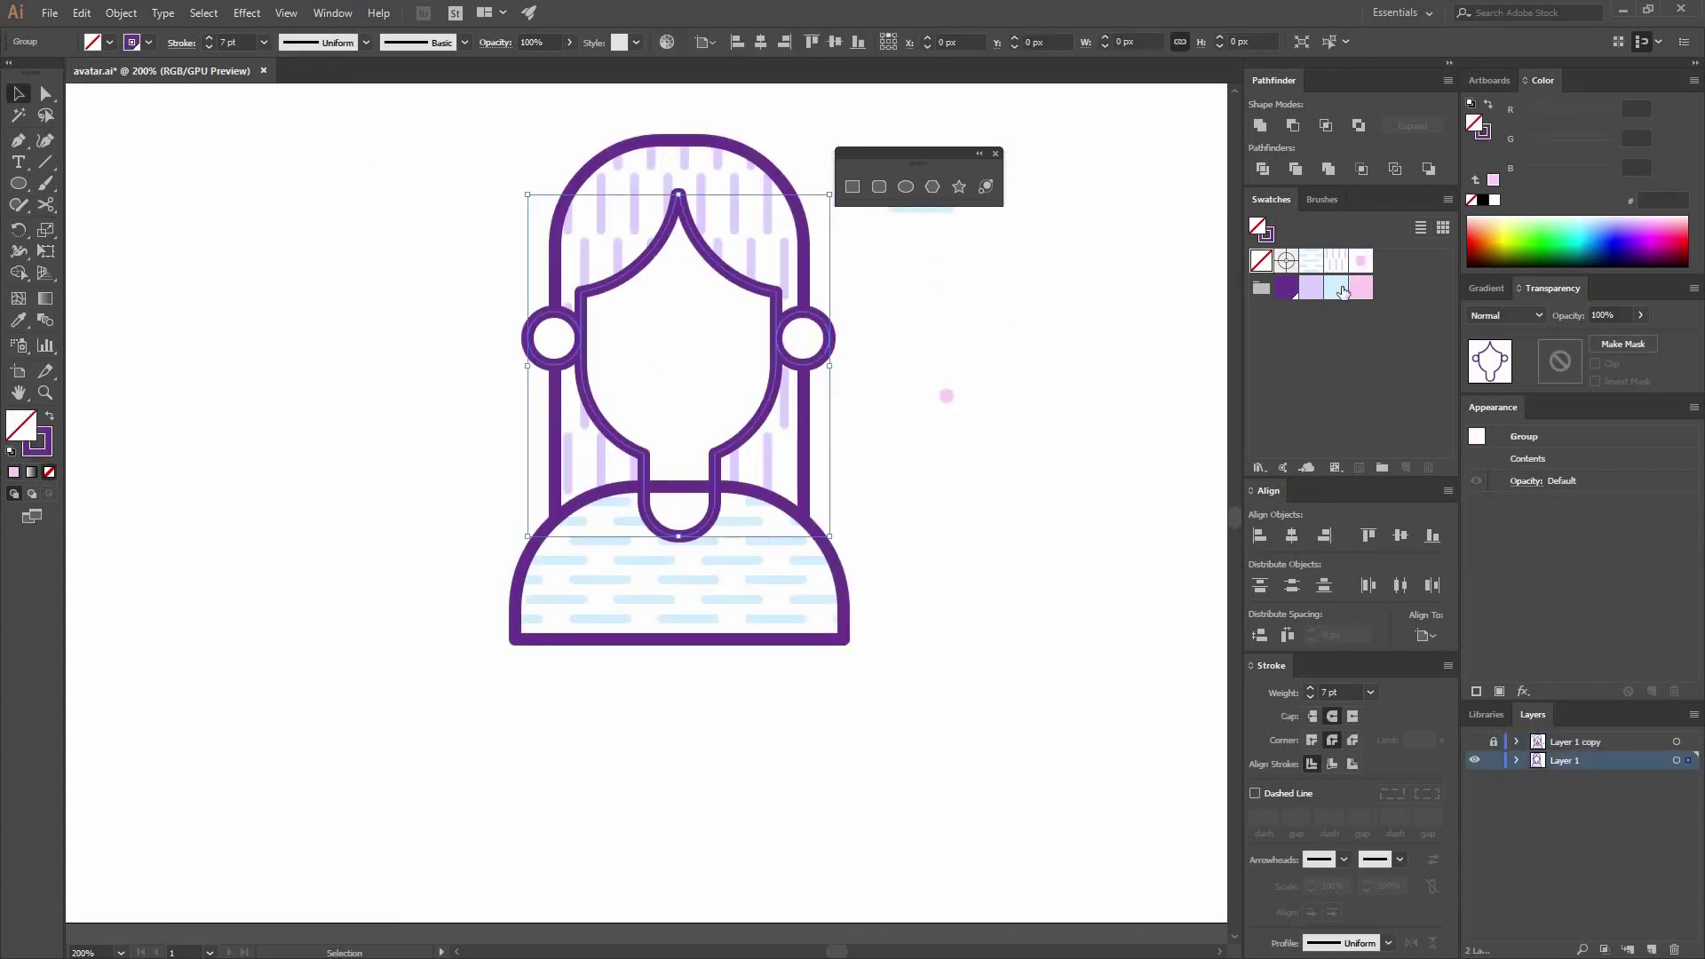
click(848, 343)
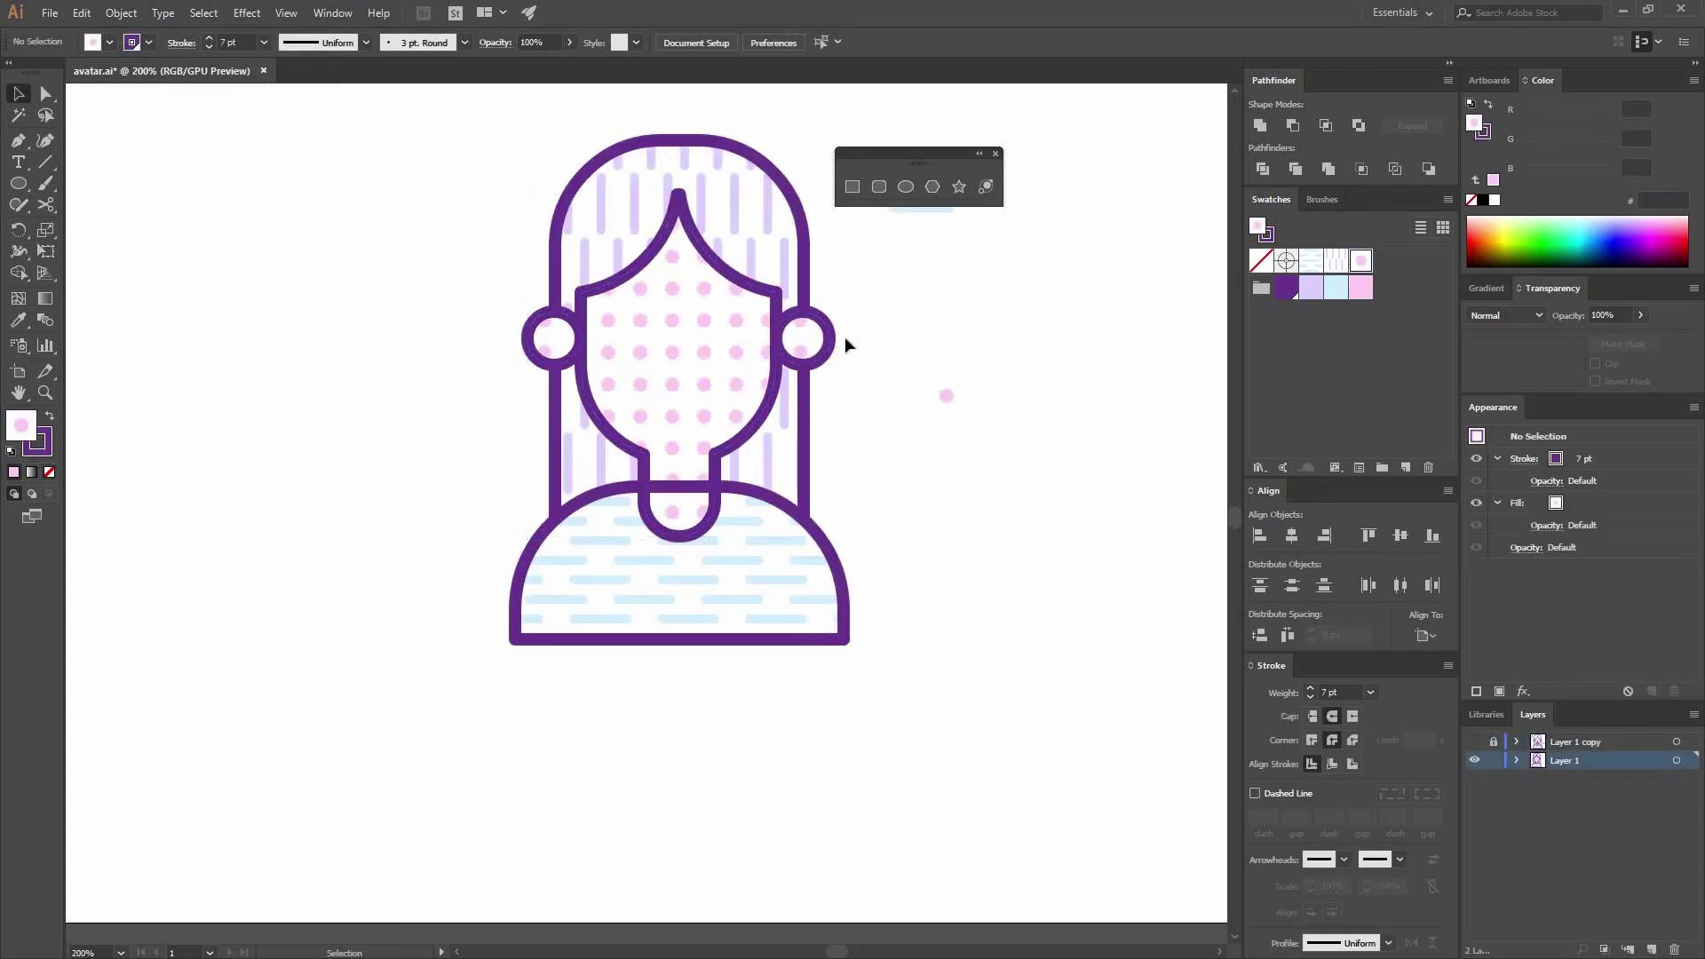
Remove the stroke from all of the pattern-filled avatar shapes.
key(ctrl+a)
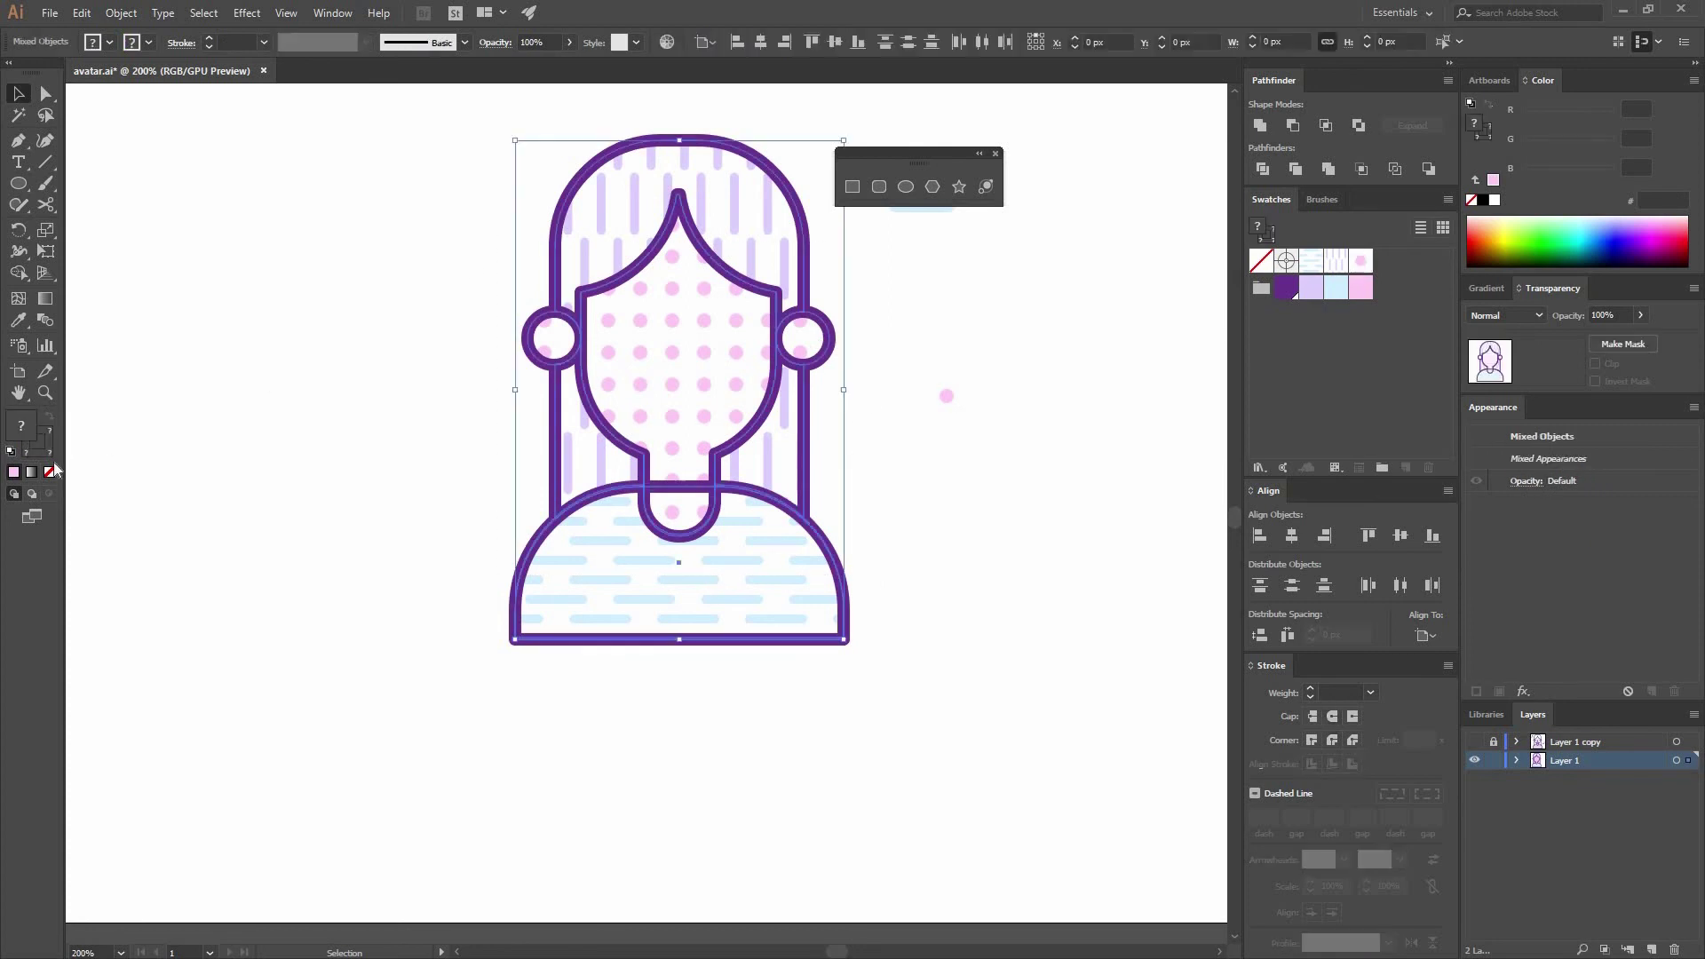
key(x)
click(50, 473)
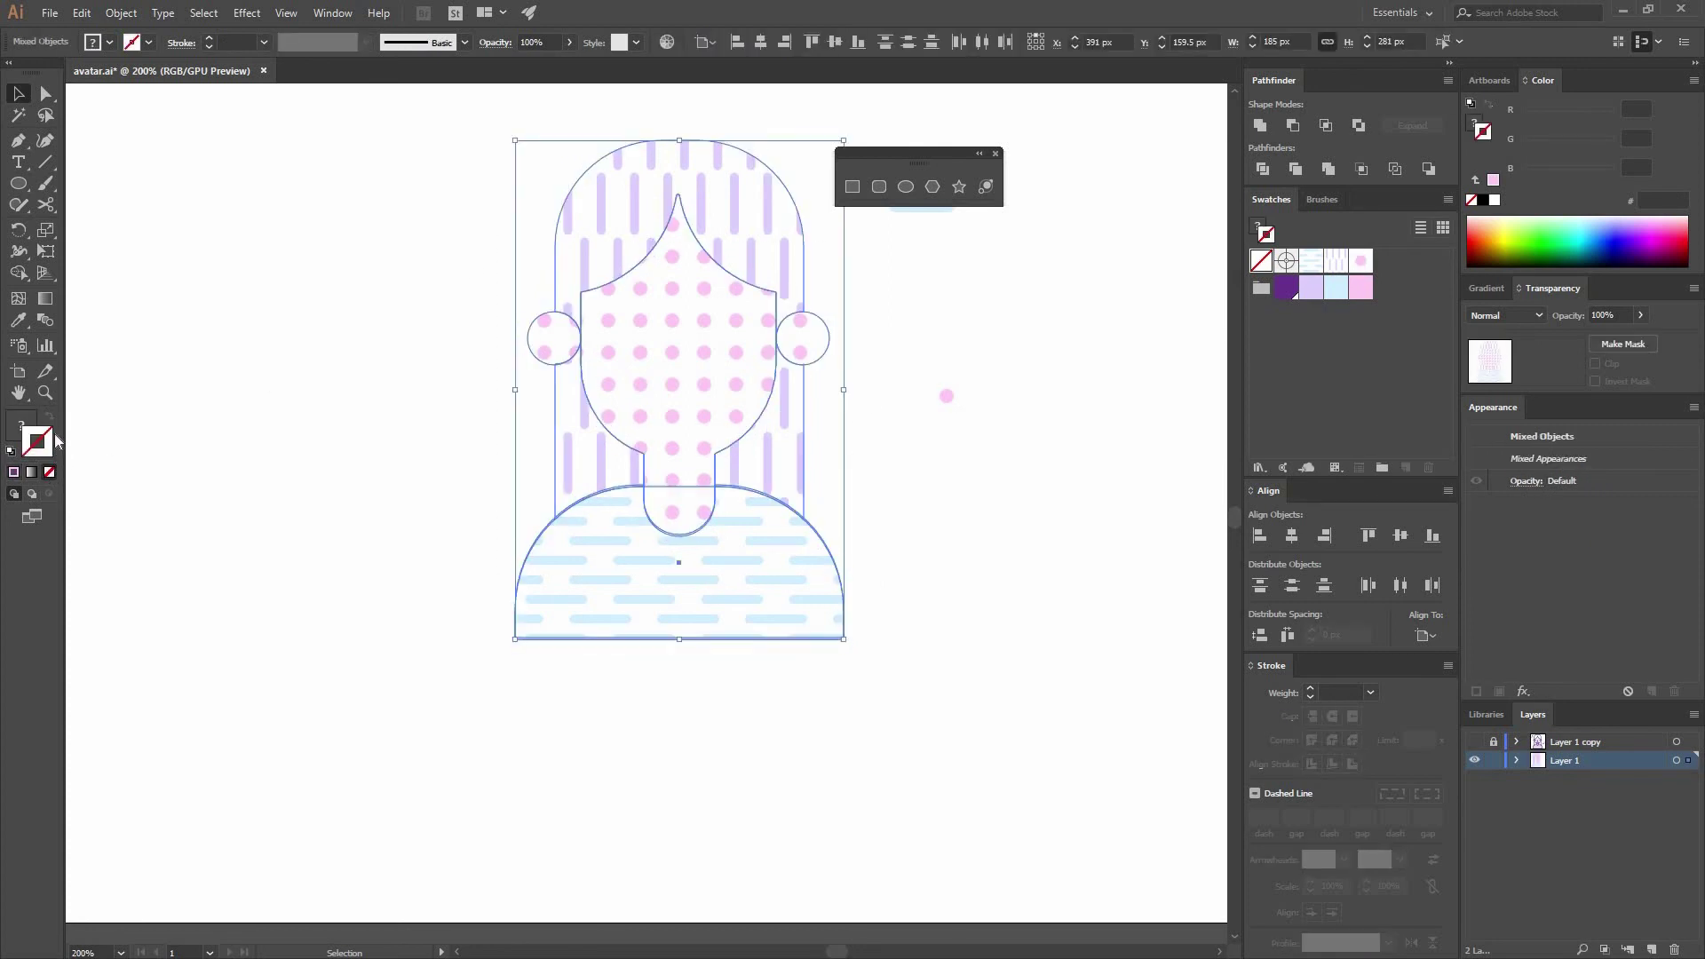
click(338, 436)
Delete the leftover pink circle, and show the Layer 1 copy outlines unlocked with Layer 1 locked.
drag(892, 336, 1049, 447)
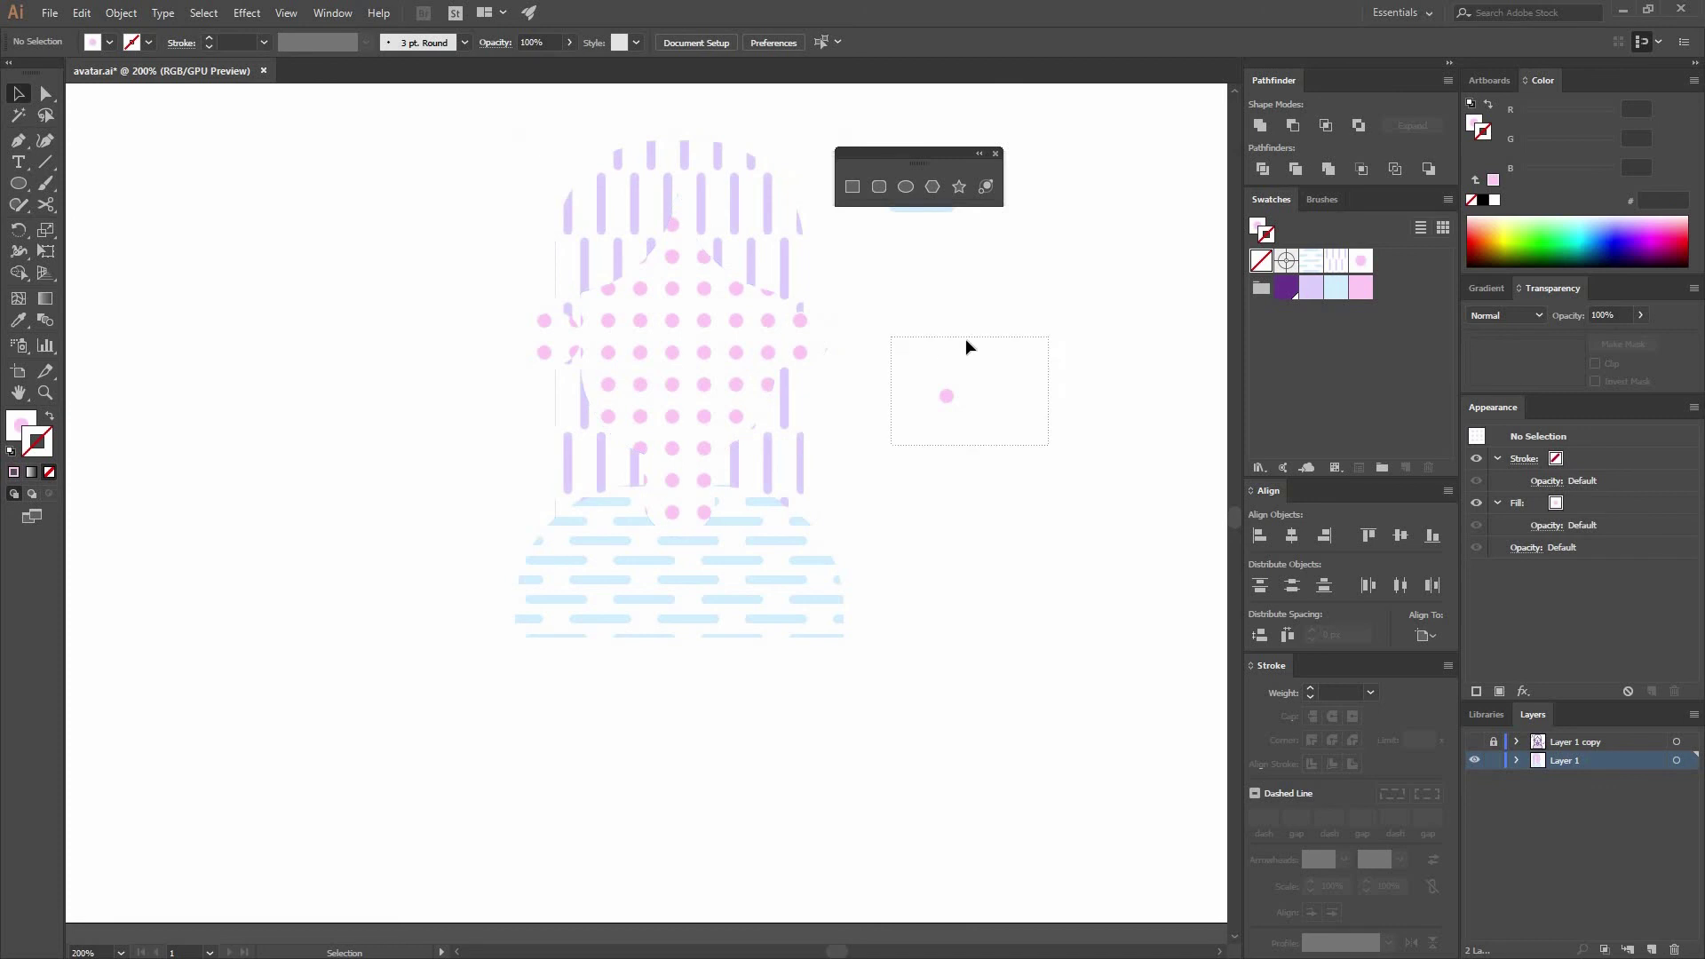
key(Delete)
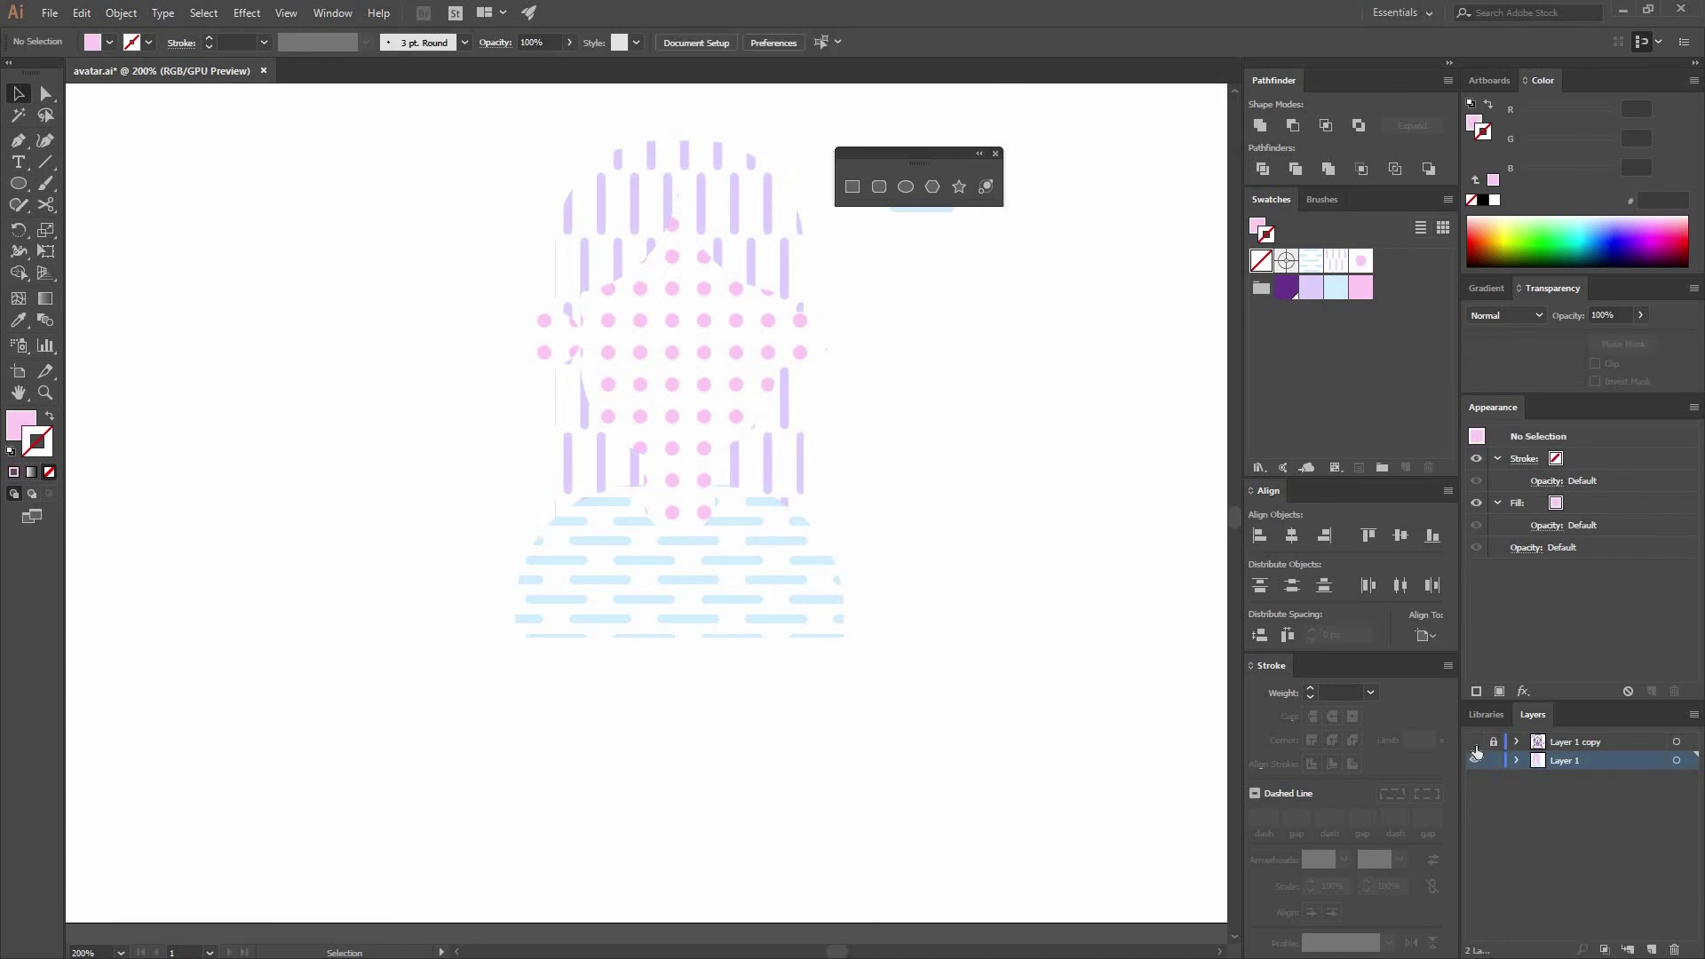
click(1474, 743)
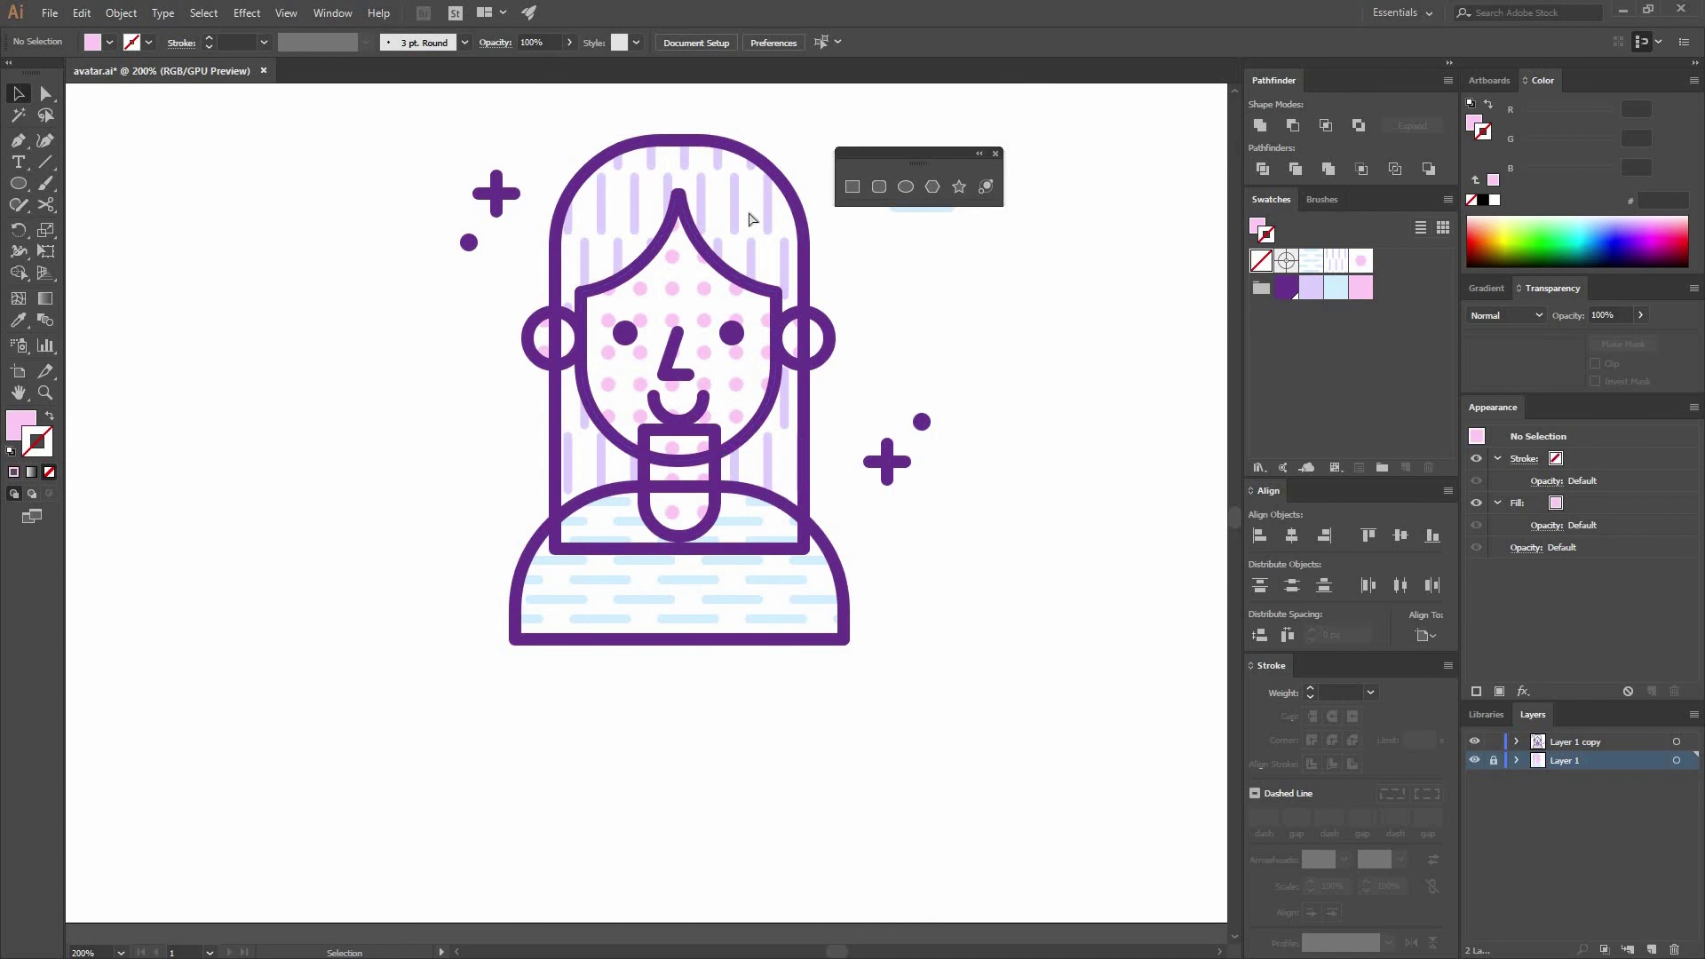
Ungroup the purple outline artwork on Layer 1 copy.
key(ctrl+plus)
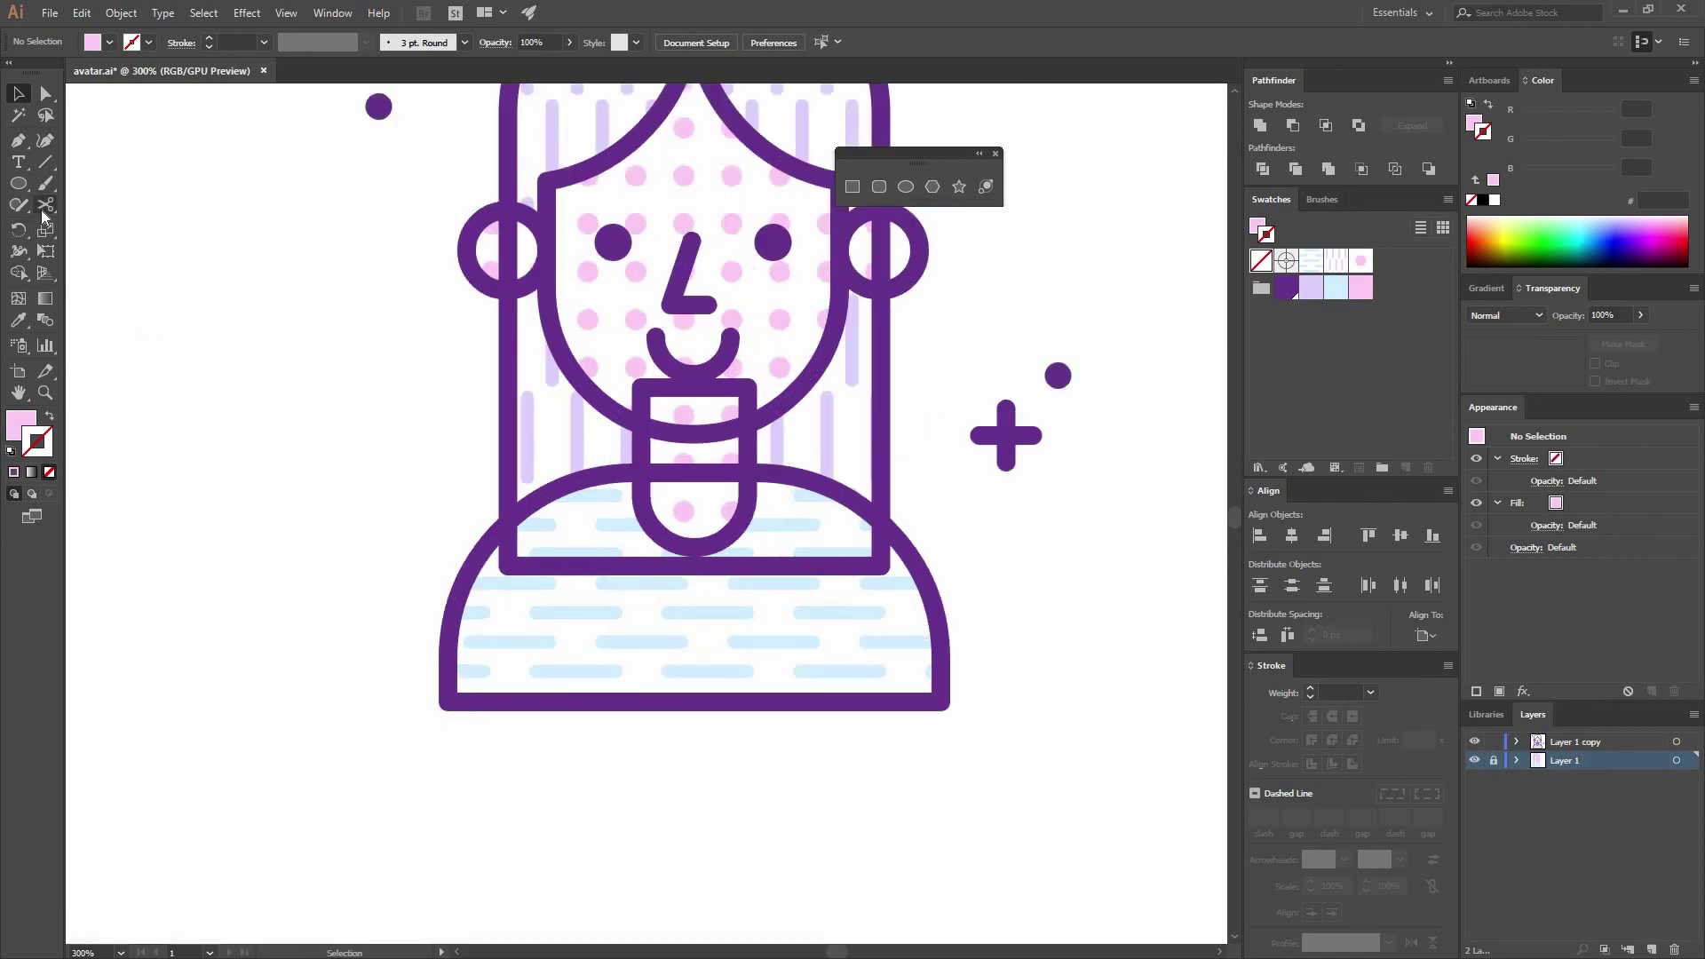
drag(47, 209, 84, 242)
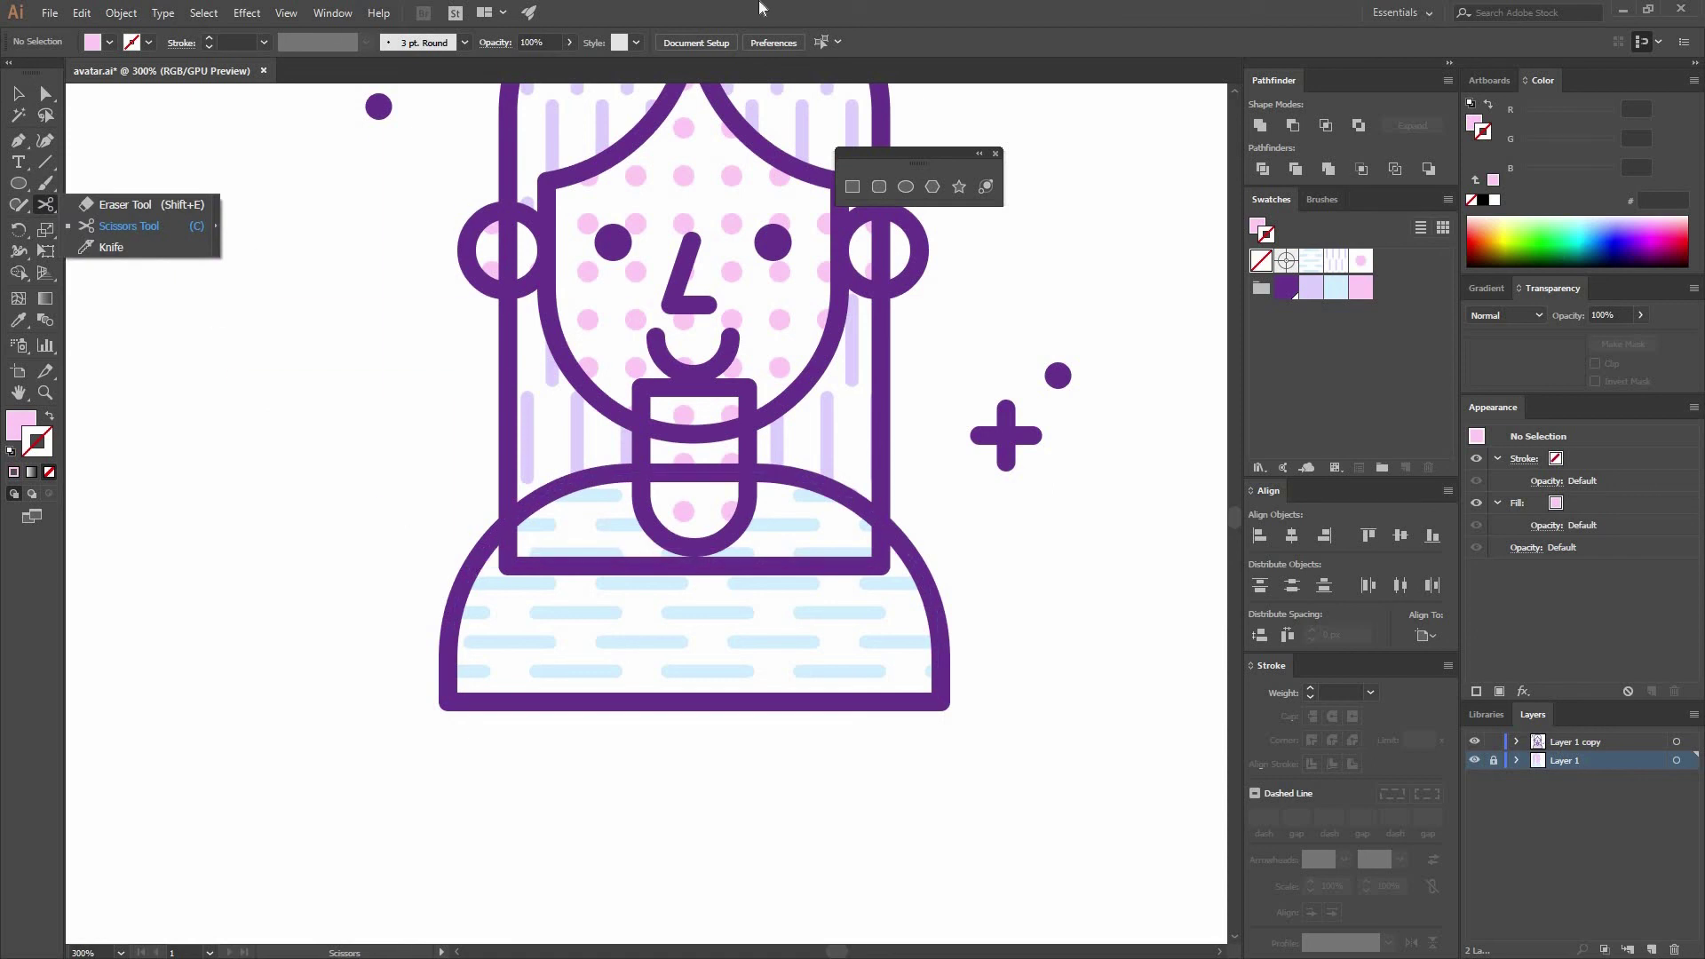
click(887, 518)
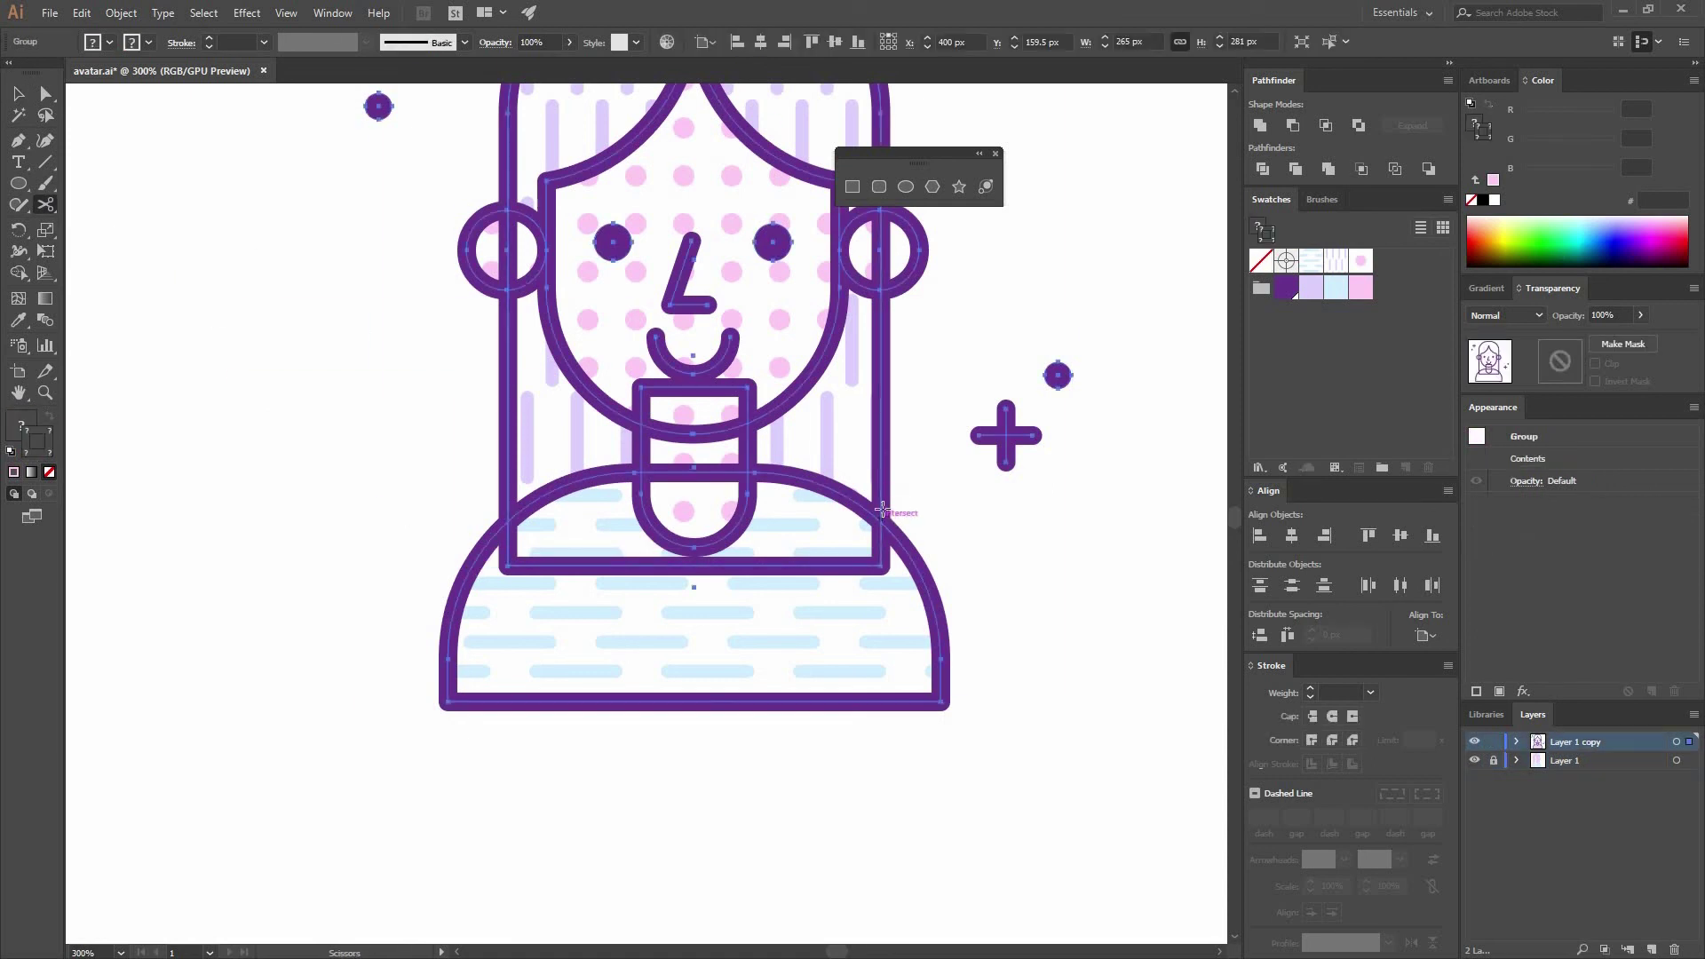
key(v)
right_click(882, 508)
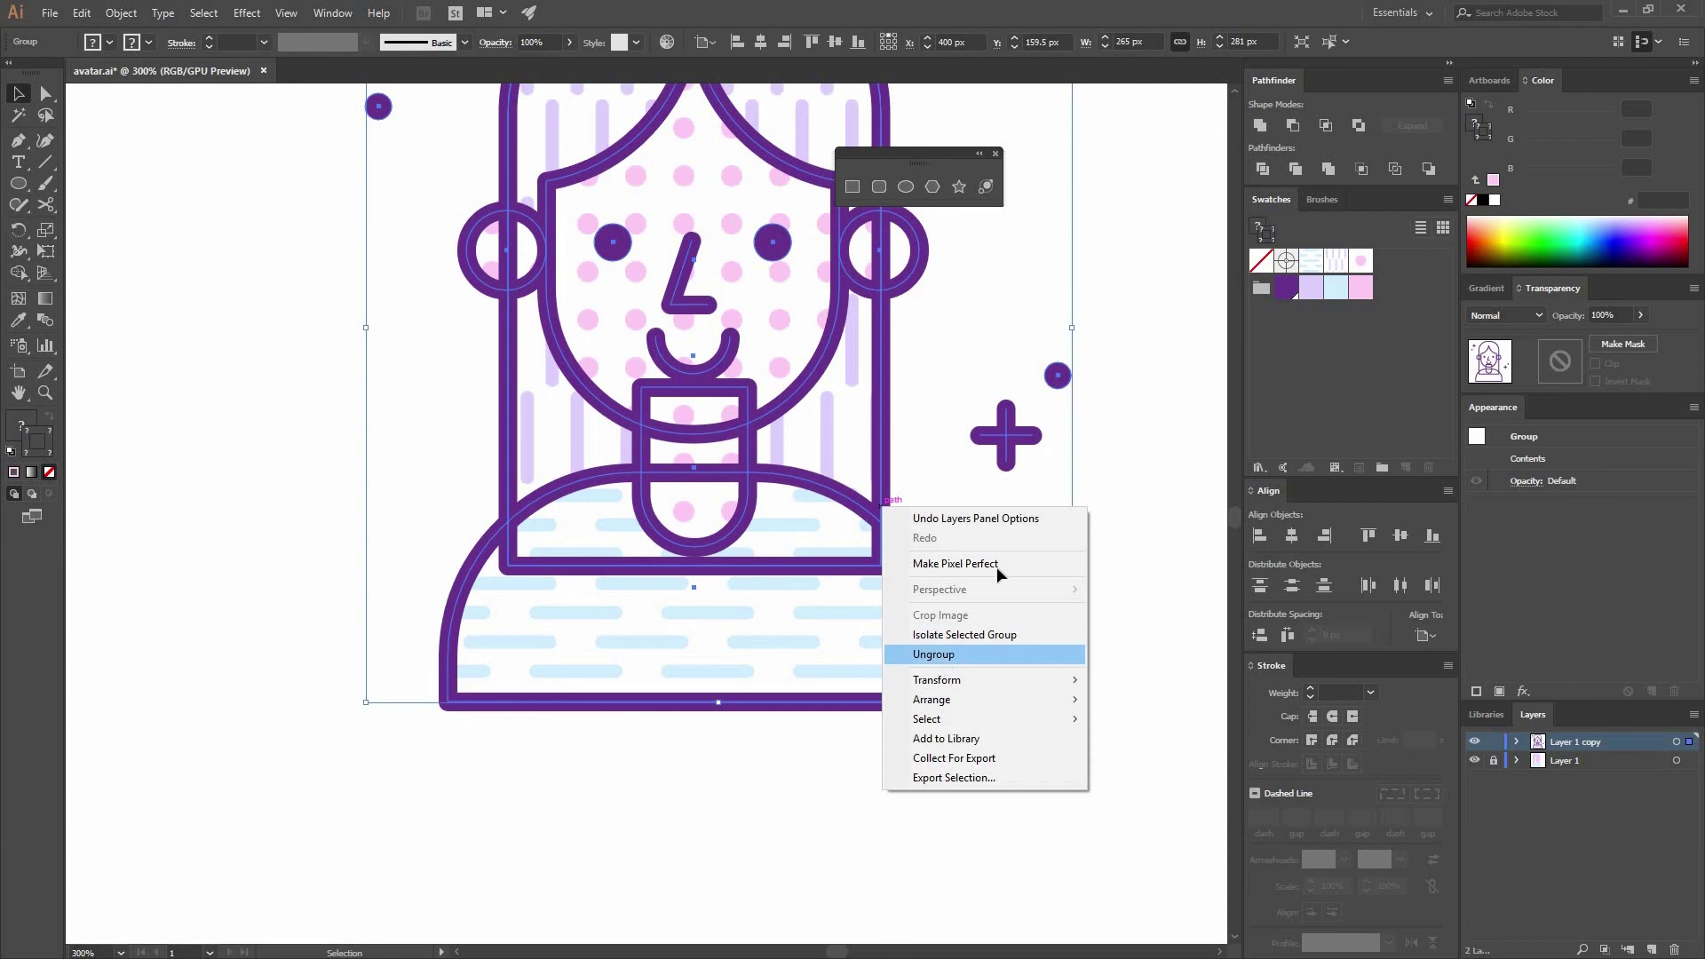
click(941, 653)
Cut the hair outline with the Scissors tool where both sides meet the shoulders, and delete the piece crossing the clothing.
click(881, 495)
key(c)
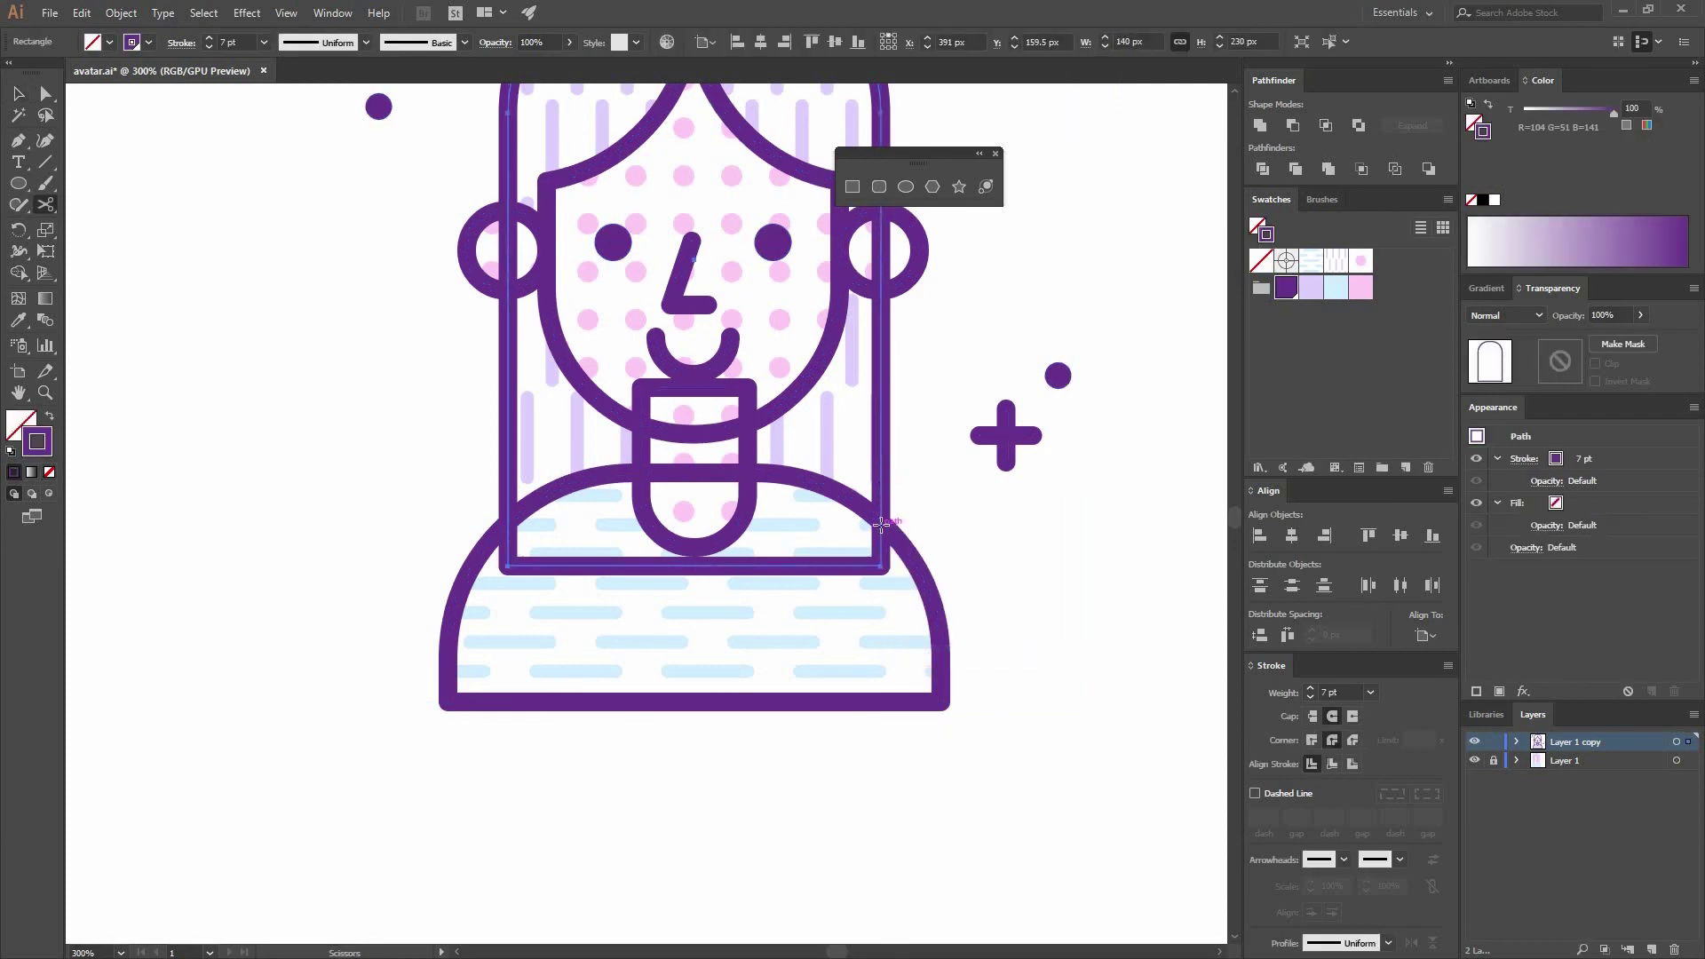
click(882, 516)
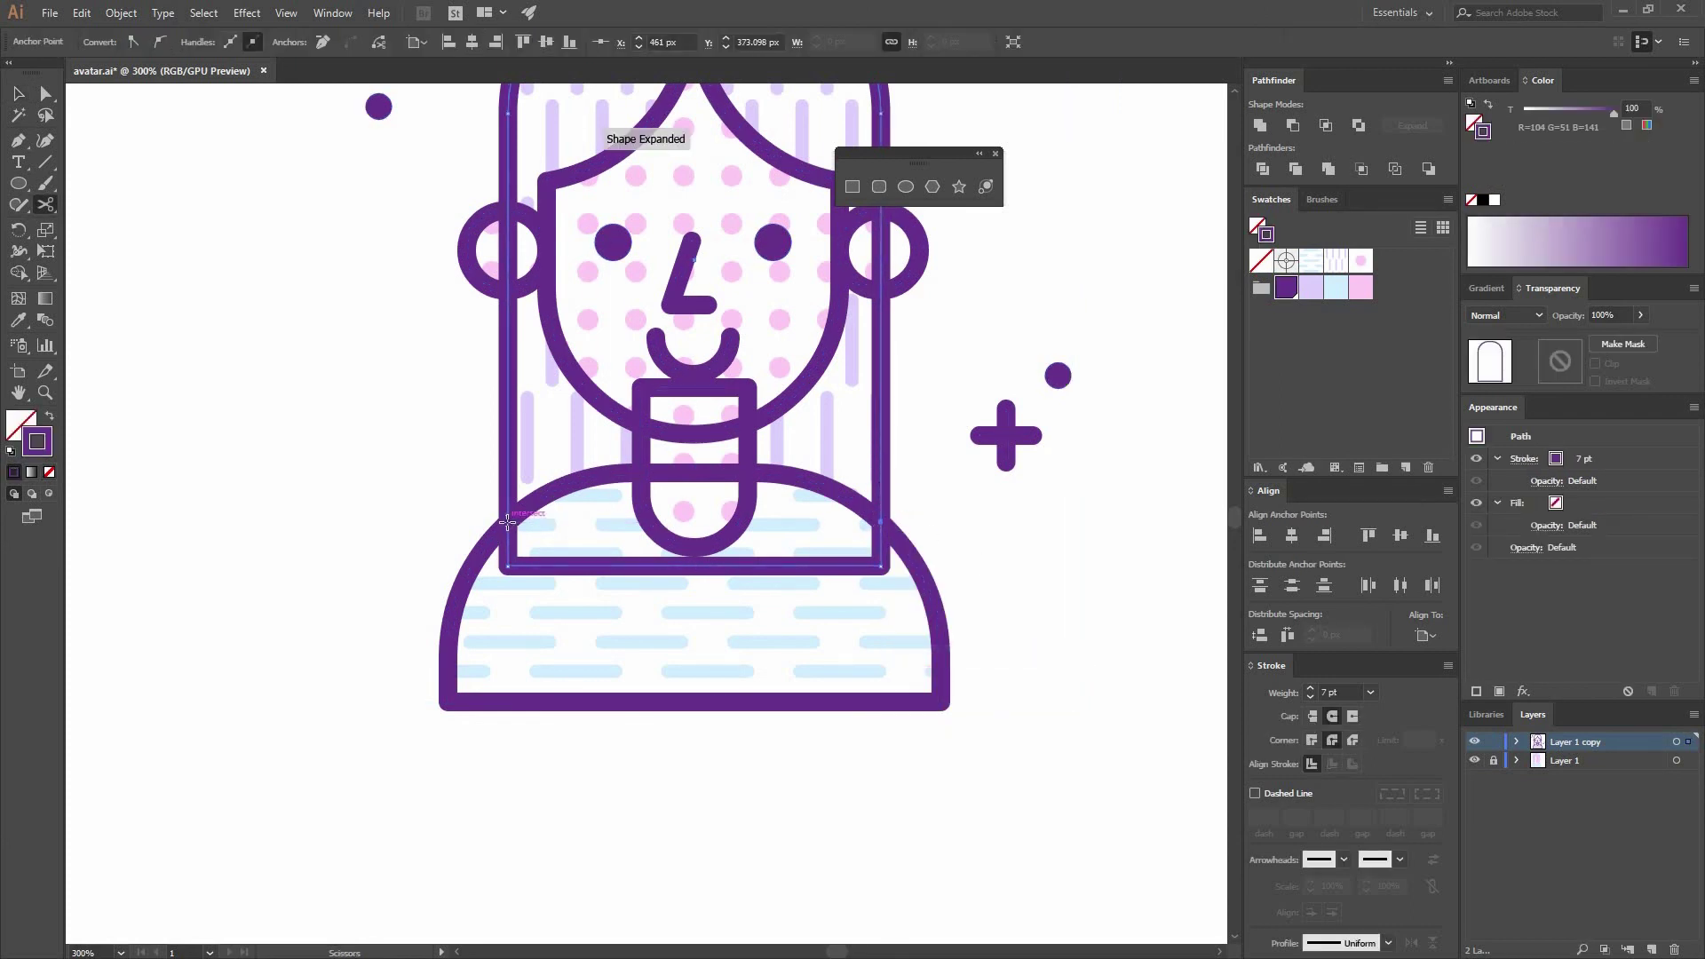
click(507, 522)
key(ctrl+z)
key(c)
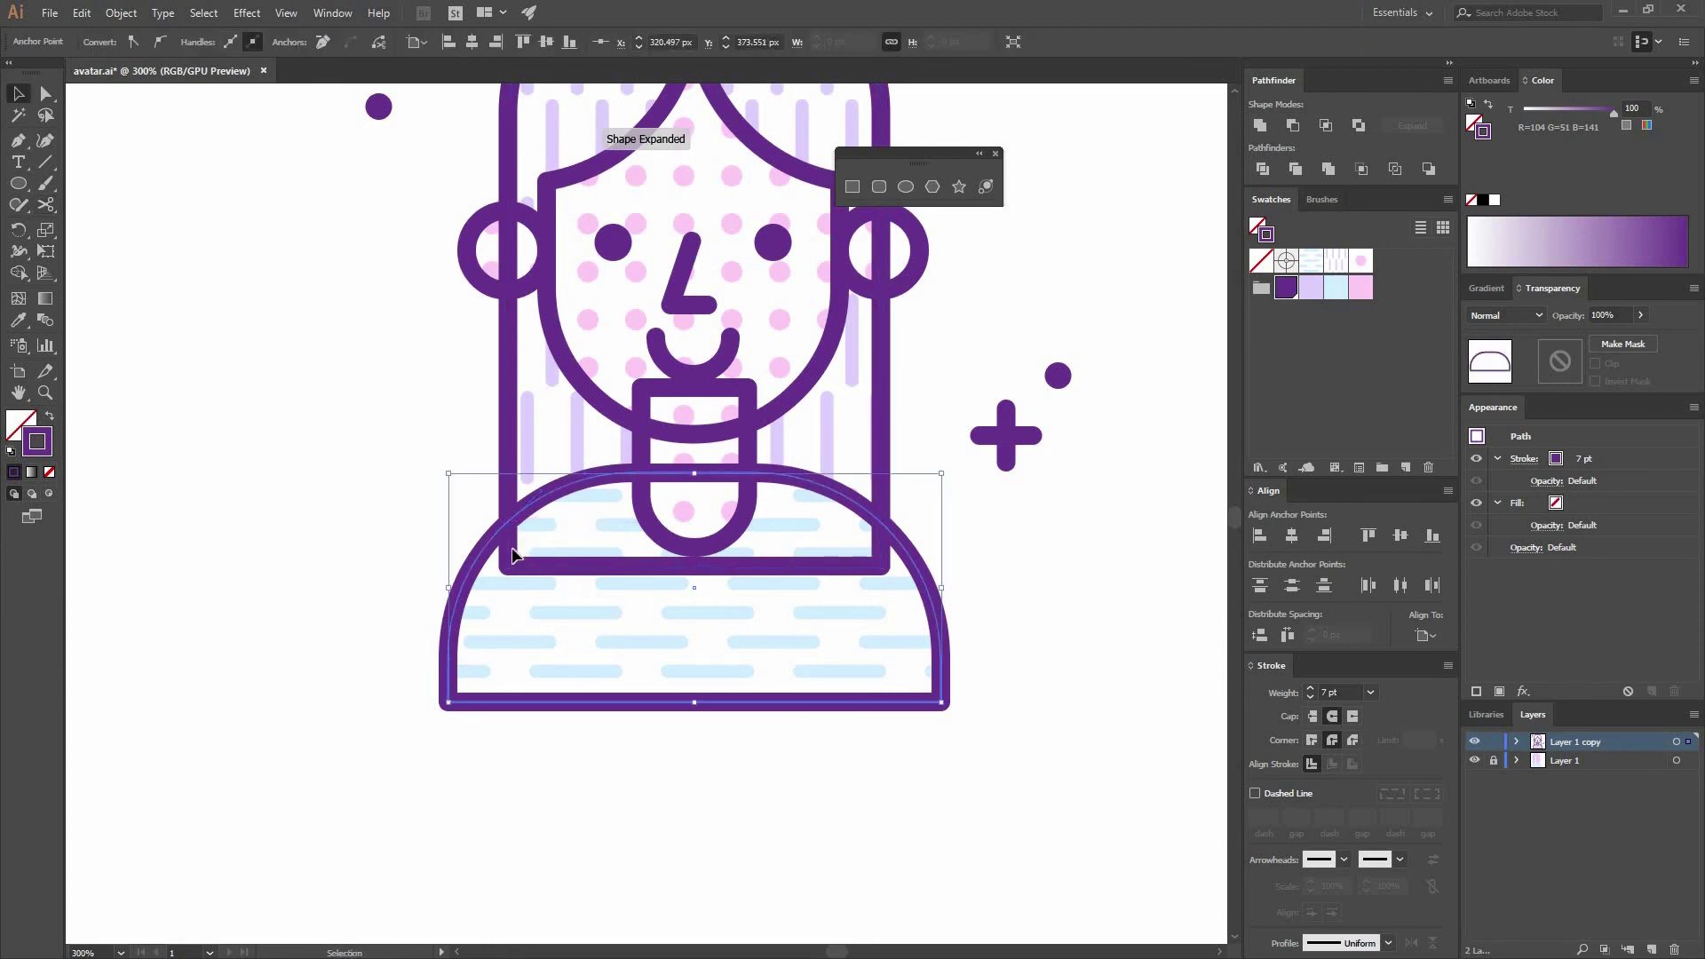
ctrl+click(531, 566)
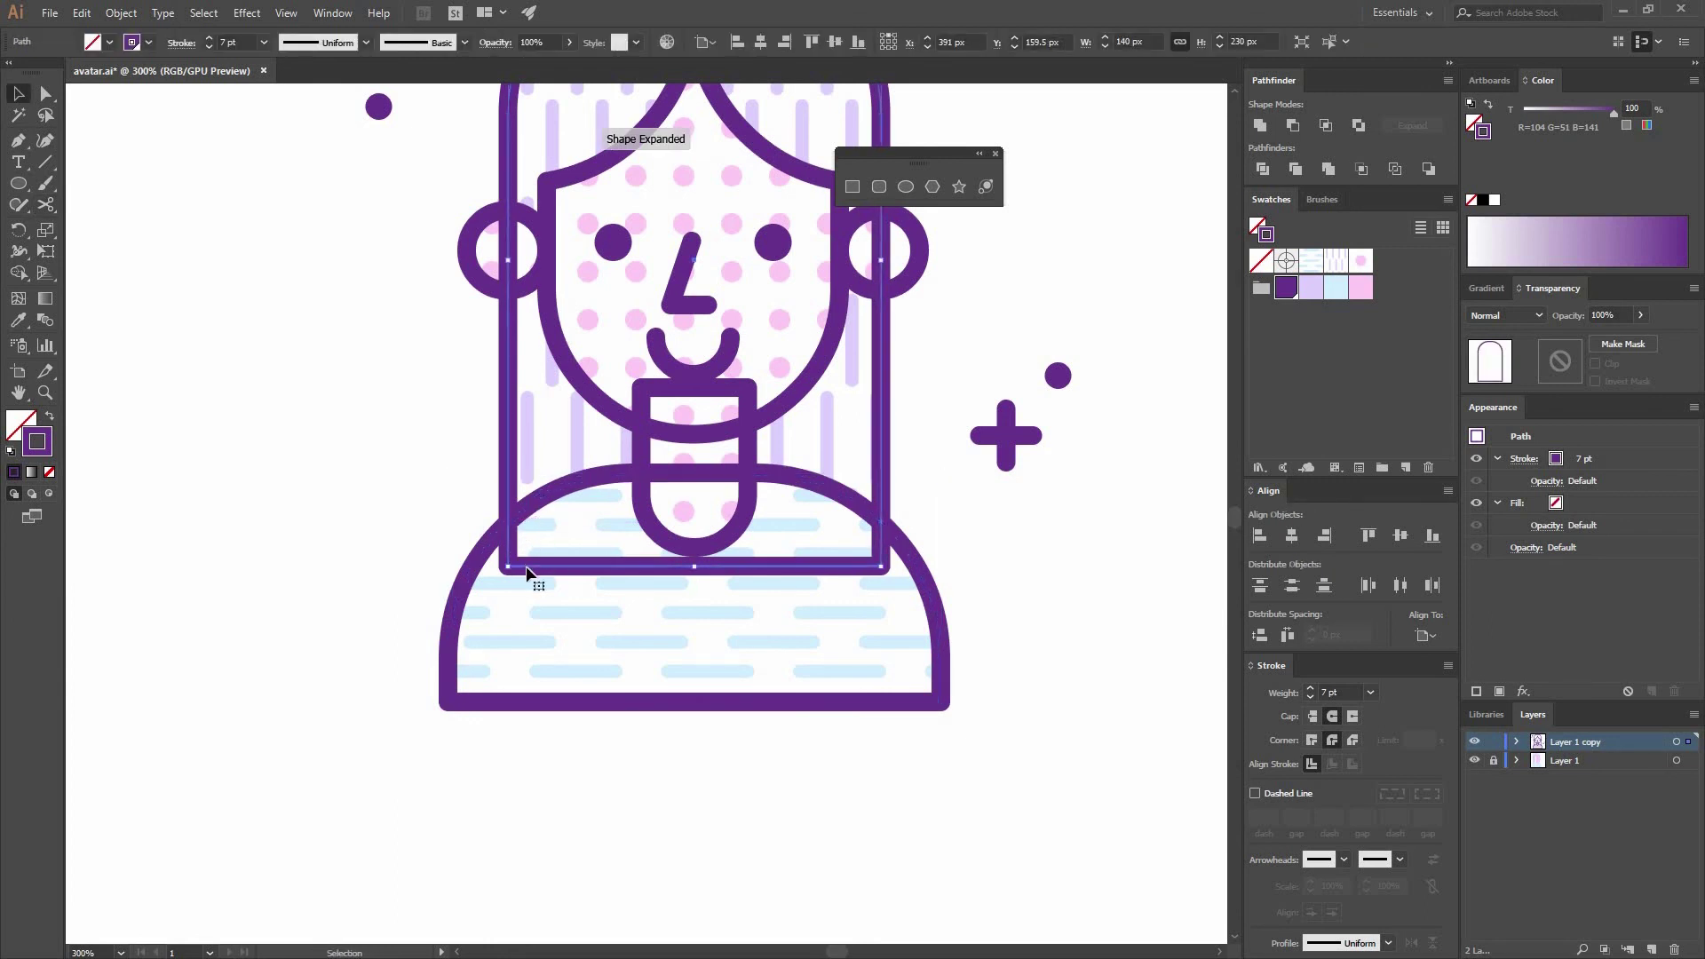
click(509, 524)
key(v)
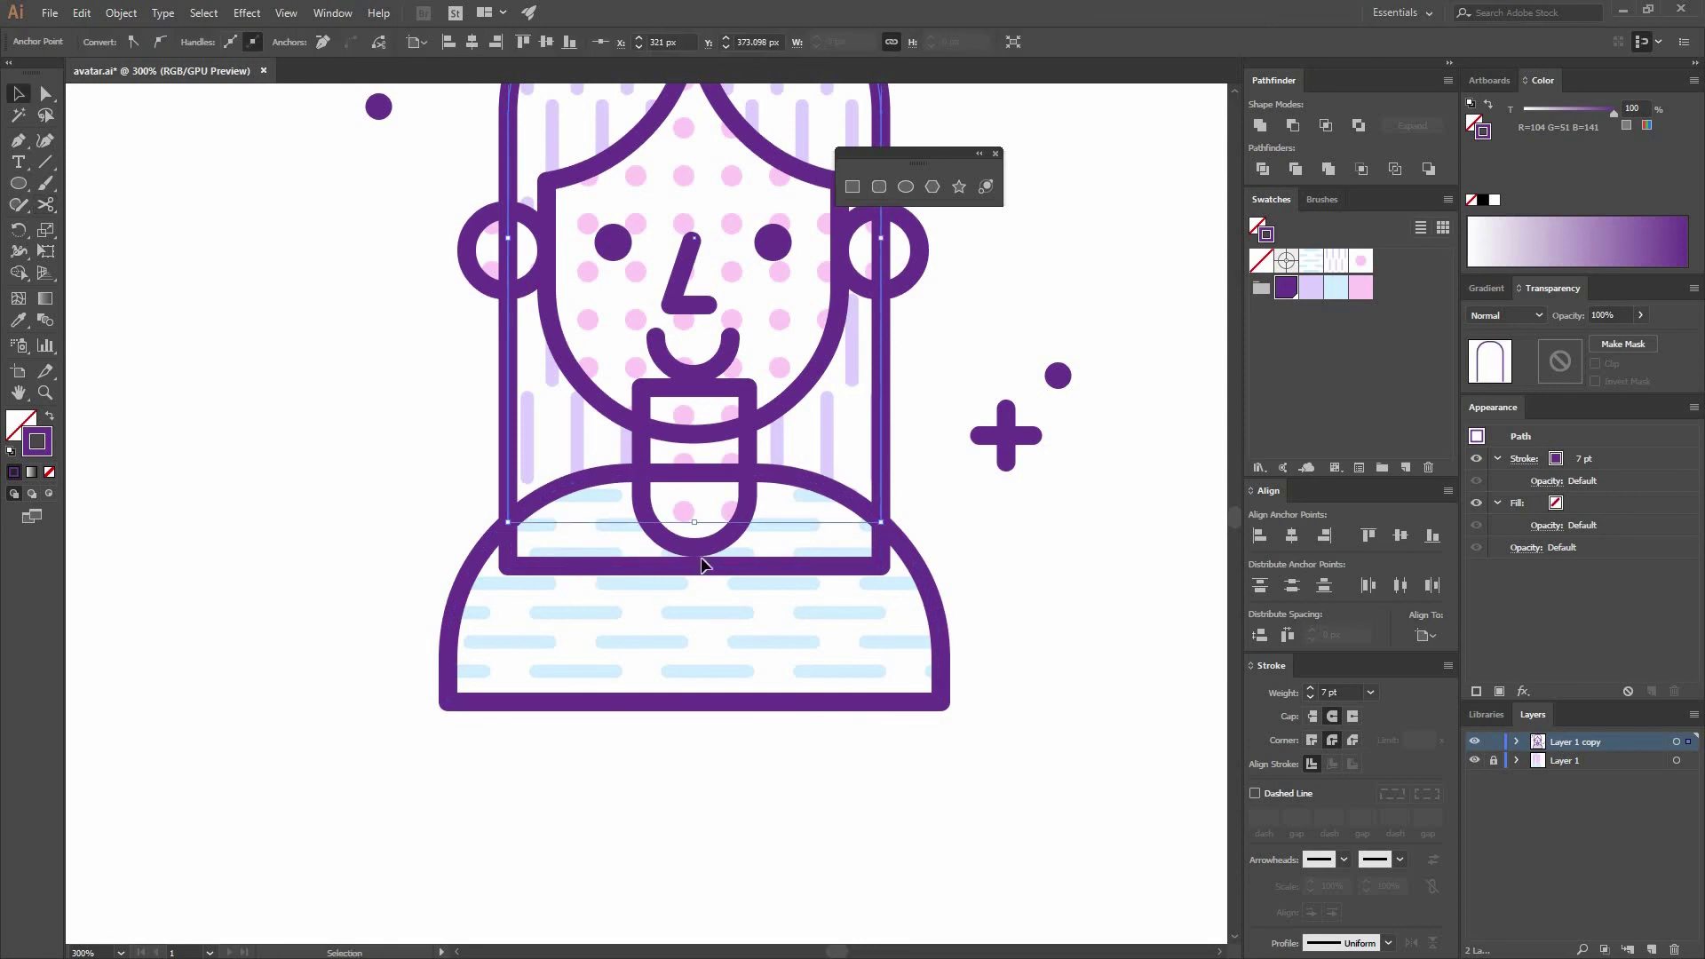
click(704, 565)
key(Delete)
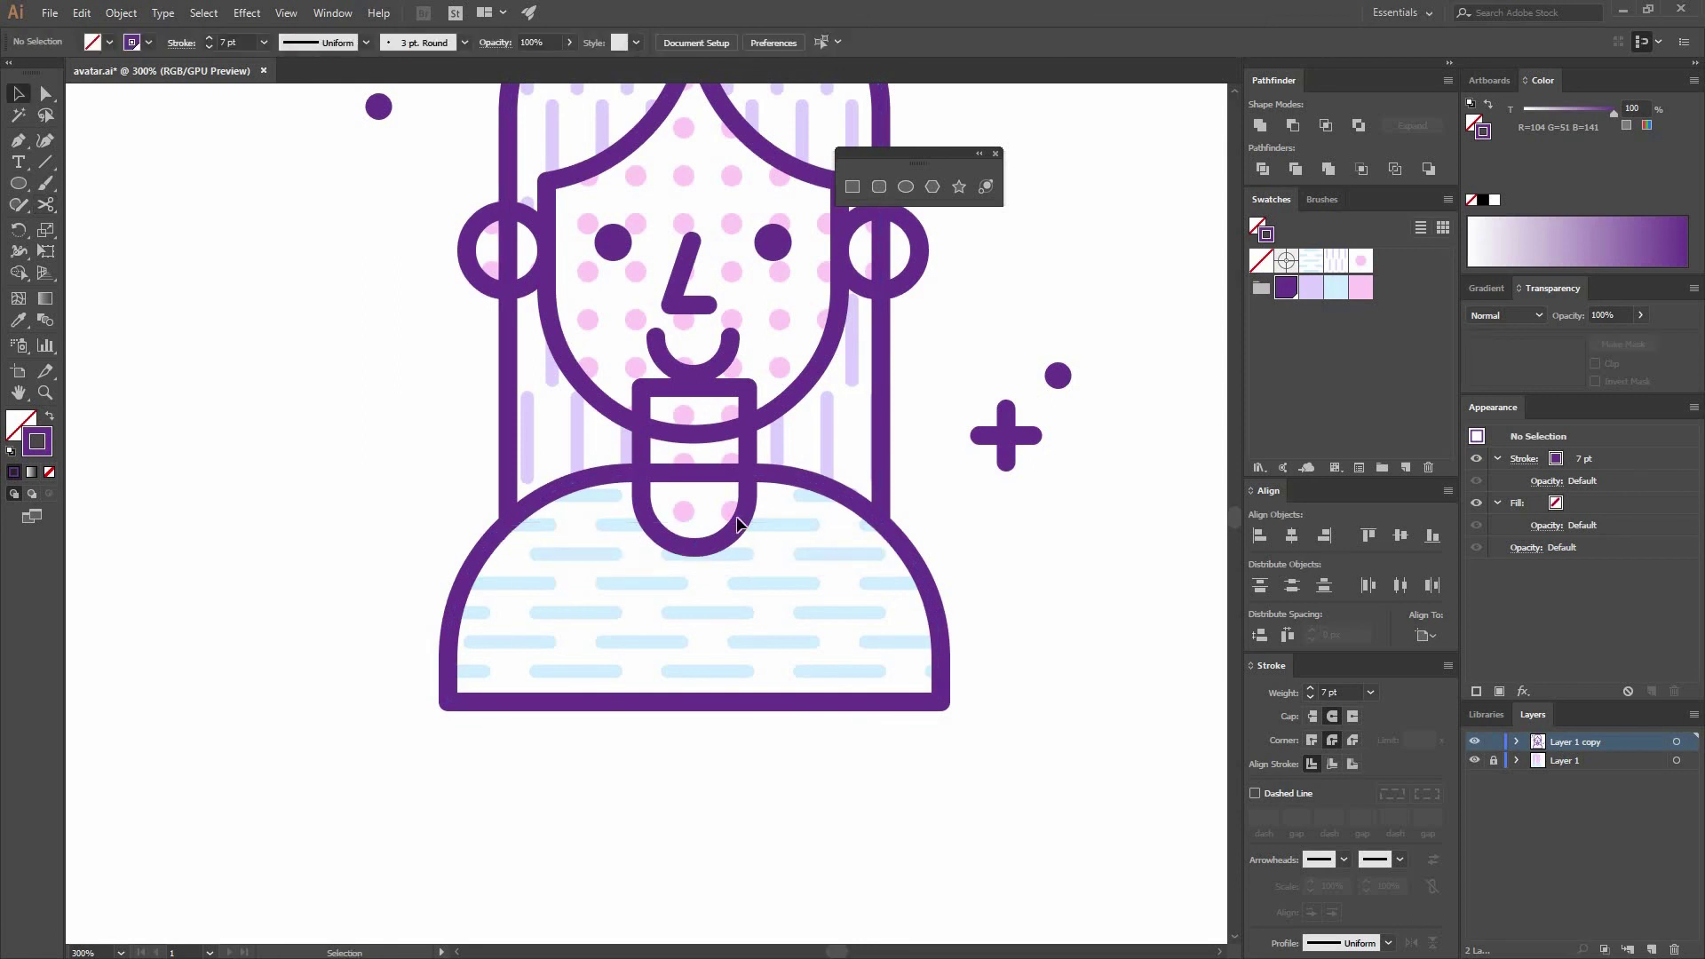
Cut both sides of the neck outline at the jawline with the Scissors tool and delete the part inside the face.
click(749, 431)
key(c)
click(652, 428)
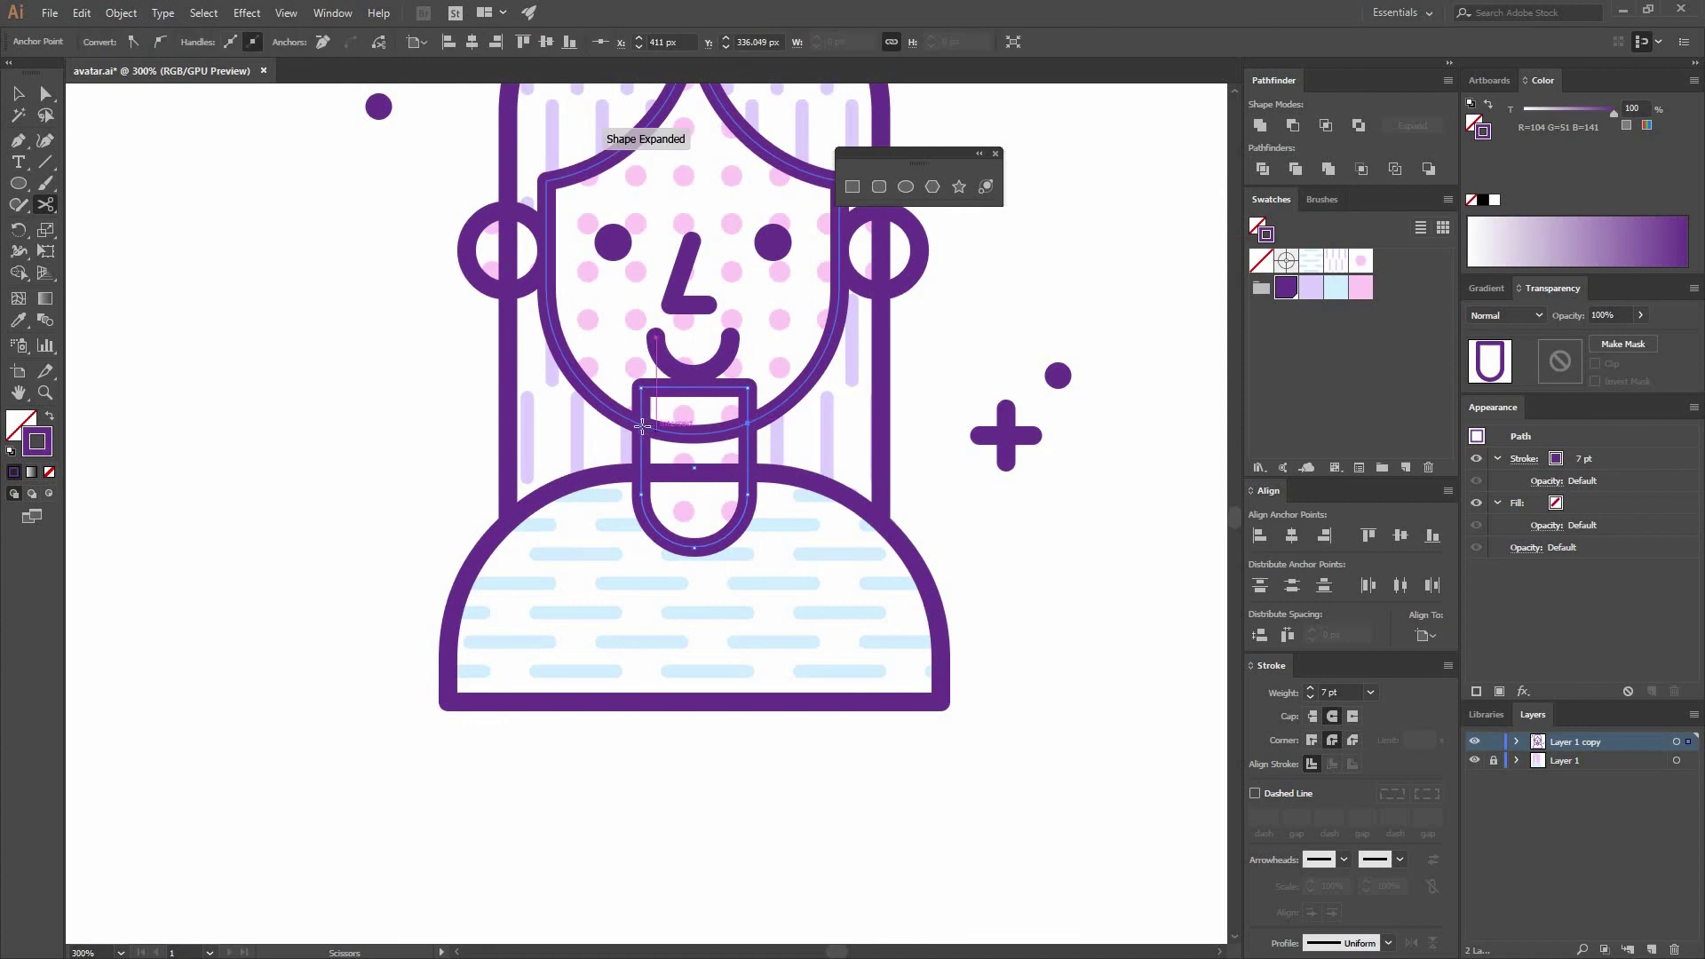
click(749, 423)
key(v)
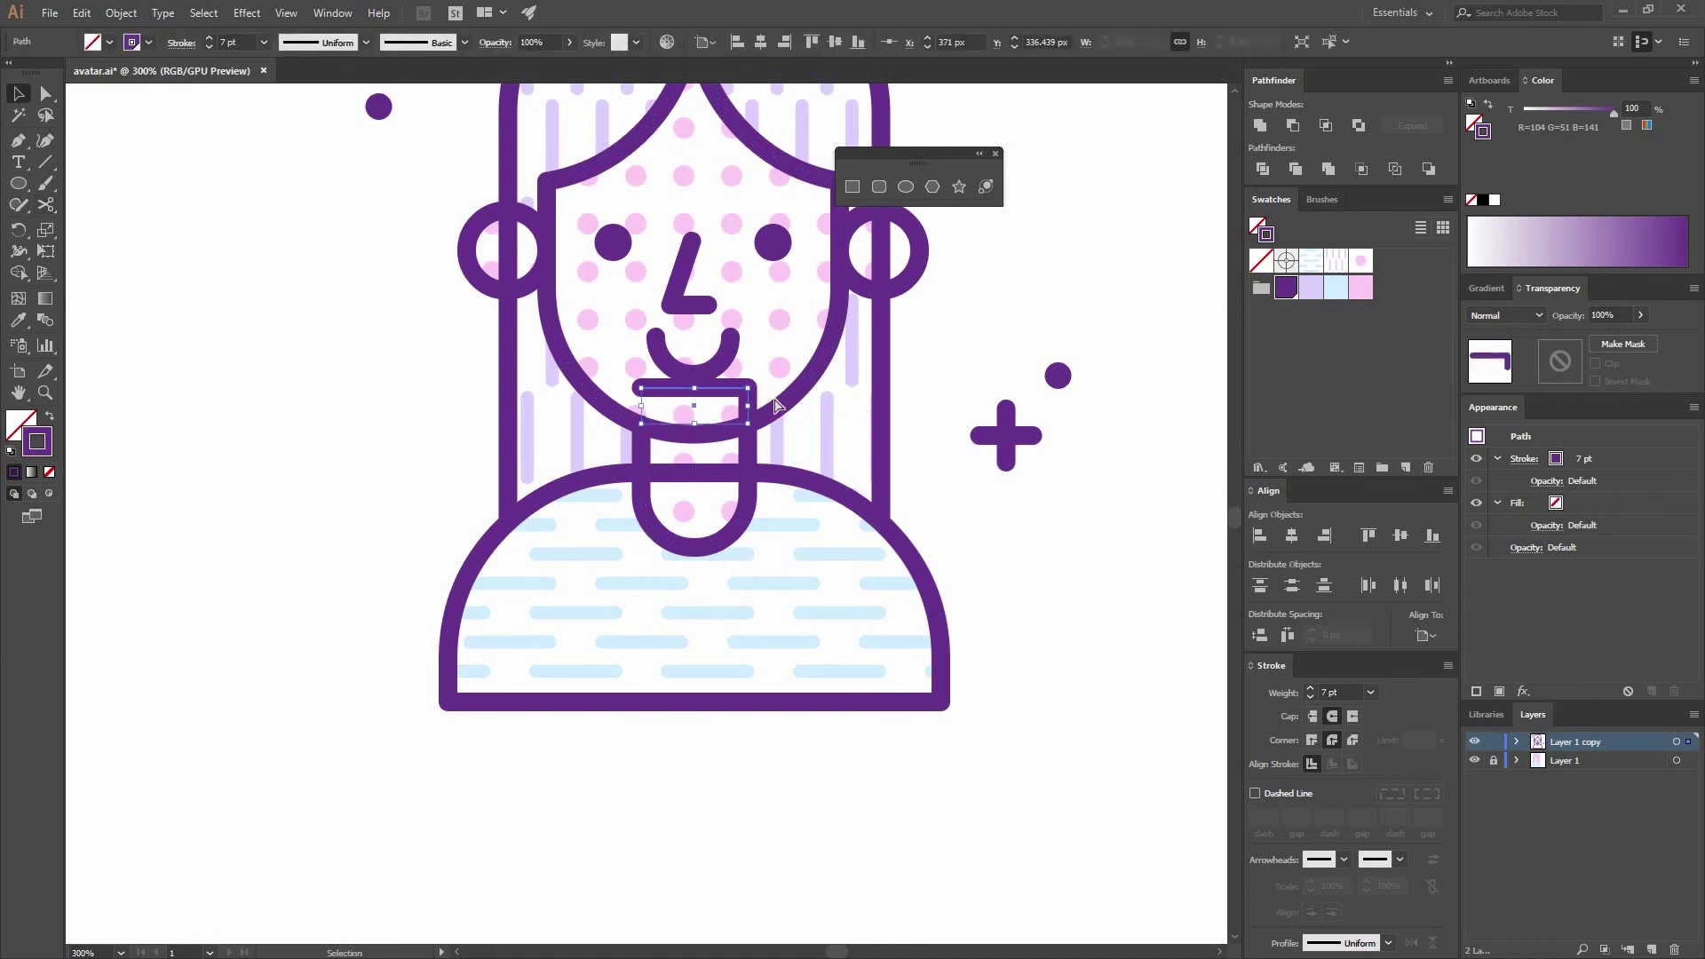
key(Delete)
Try to cut the hair outline where it crosses the right-hand ear circle.
drag(890, 578, 862, 807)
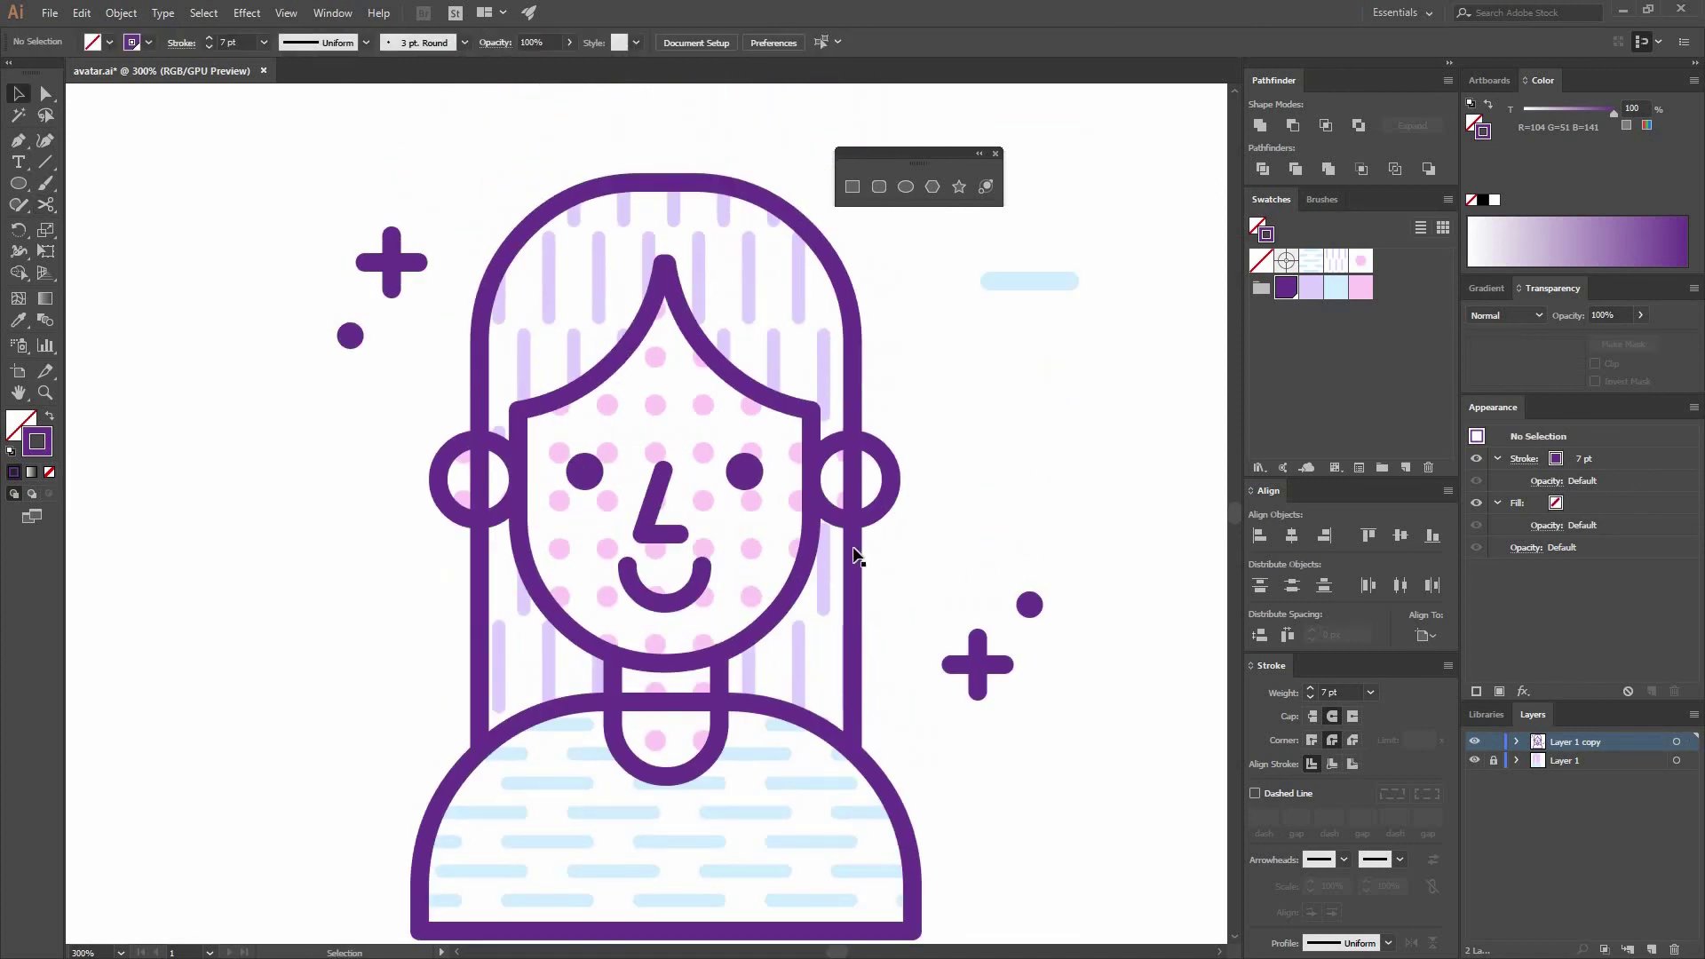
click(857, 520)
key(c)
click(894, 460)
key(v)
click(856, 565)
key(c)
click(851, 519)
key(v)
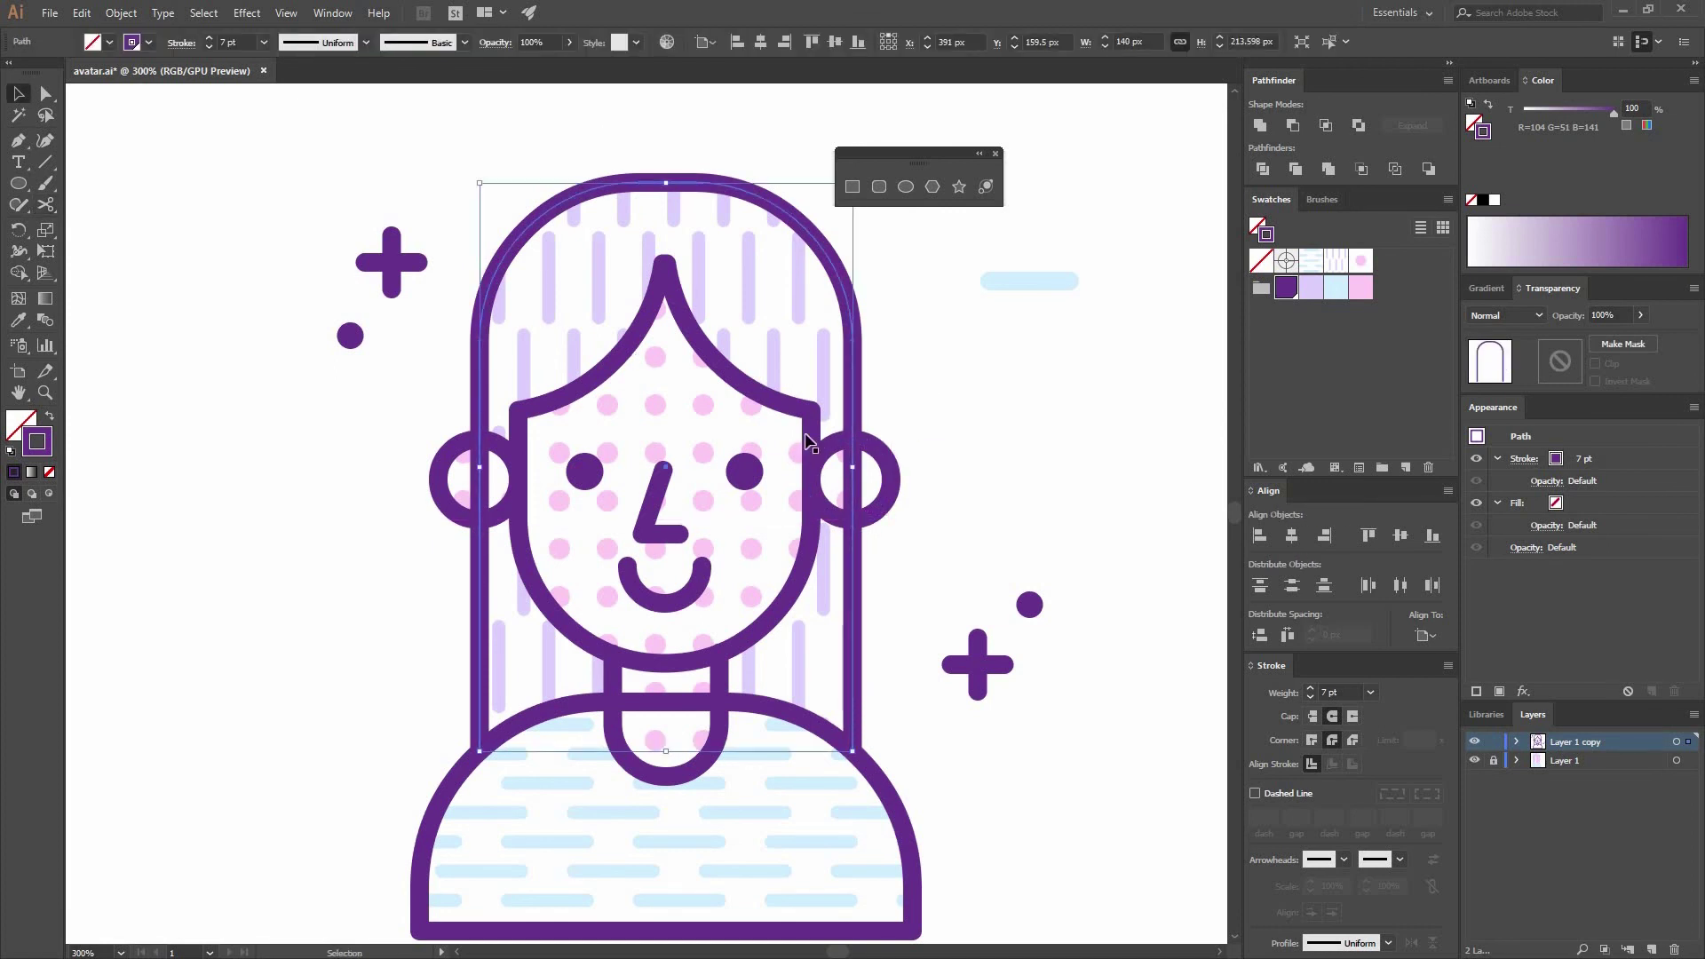
Isolate the hair outline, cut it at the upper and lower edges of the left-hand ear, and delete the segment inside the ear.
double_click(853, 384)
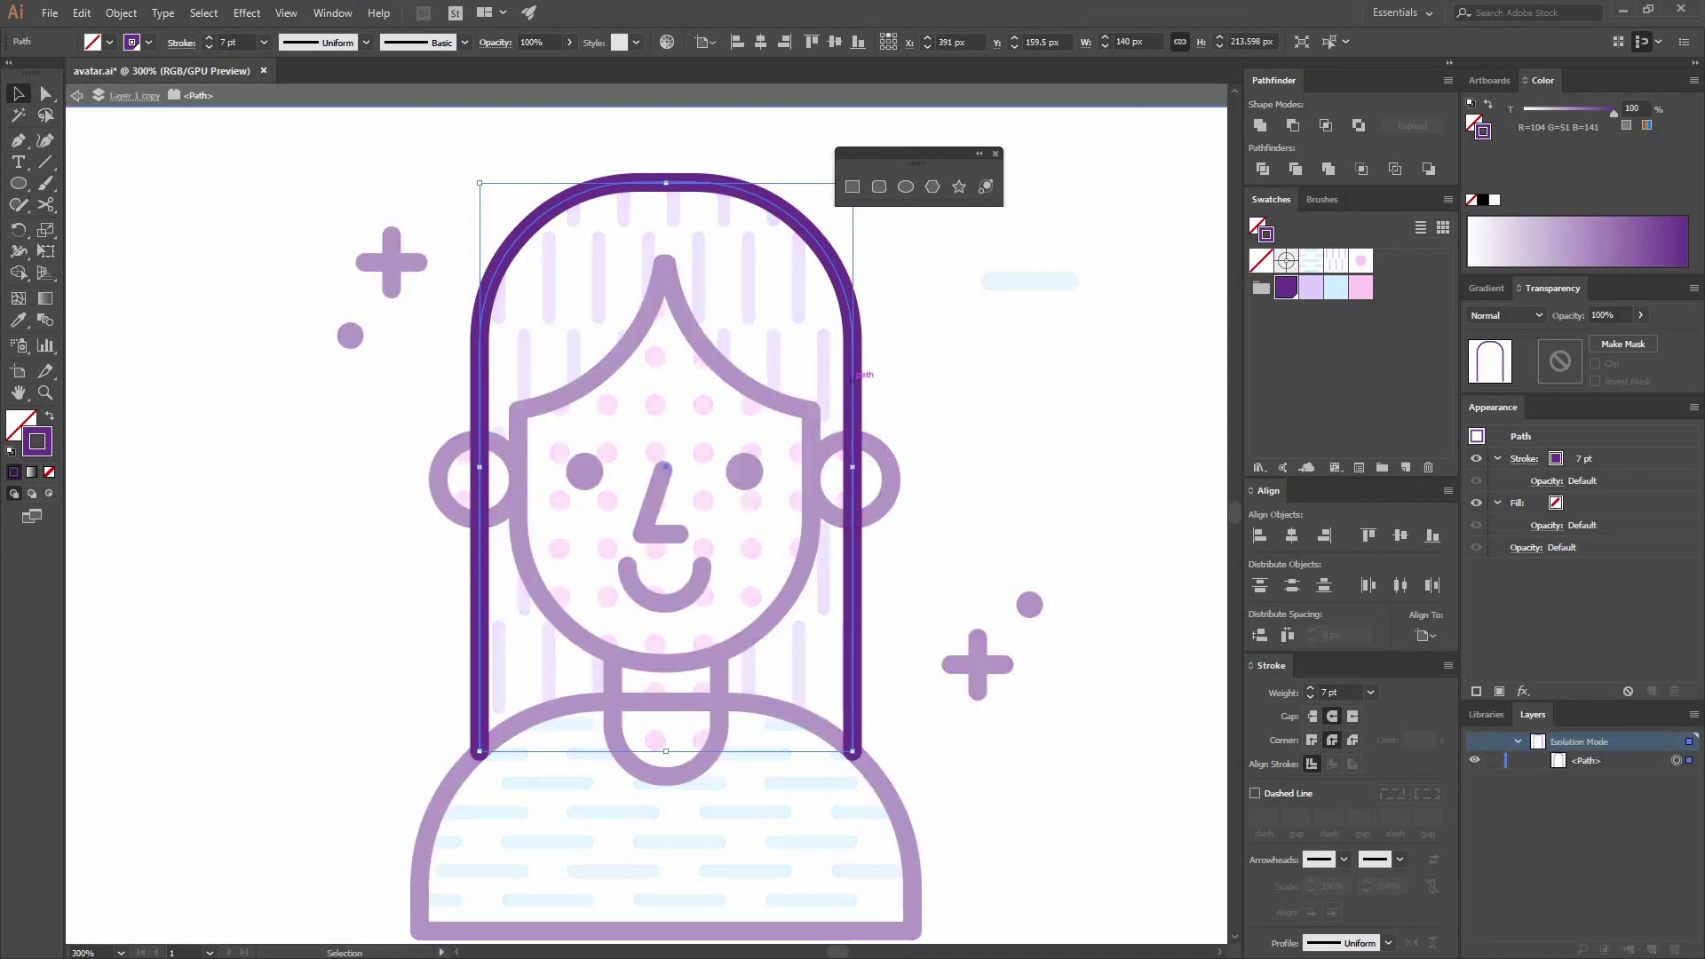
key(c)
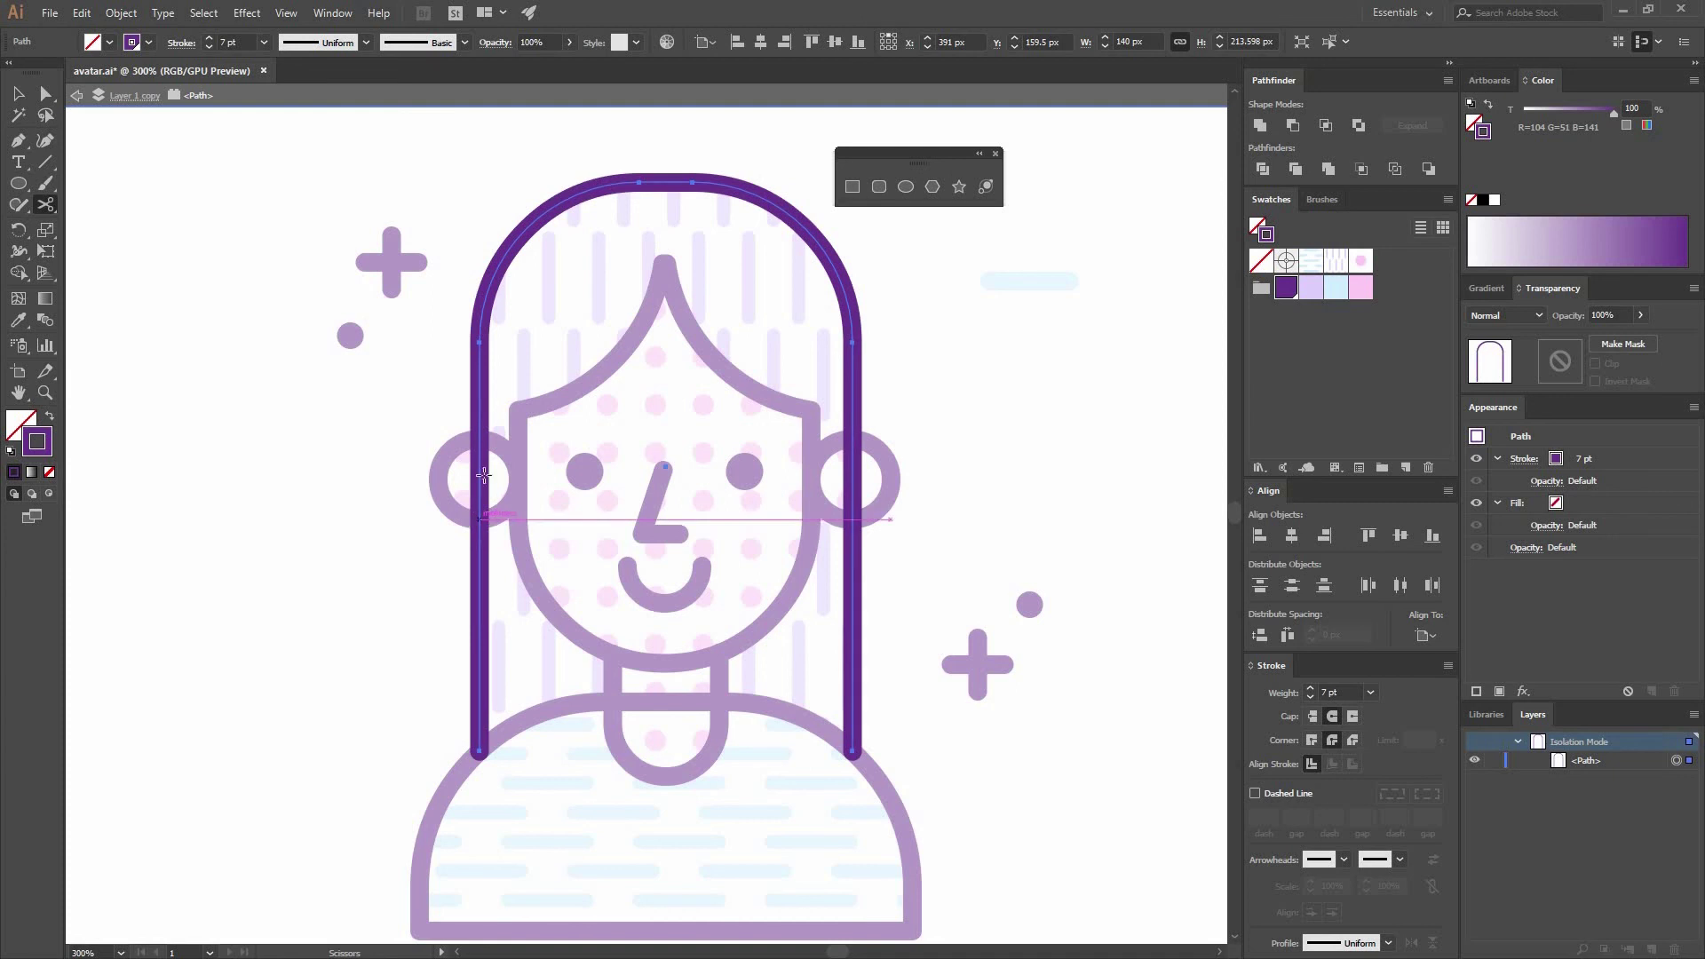
click(480, 518)
click(481, 440)
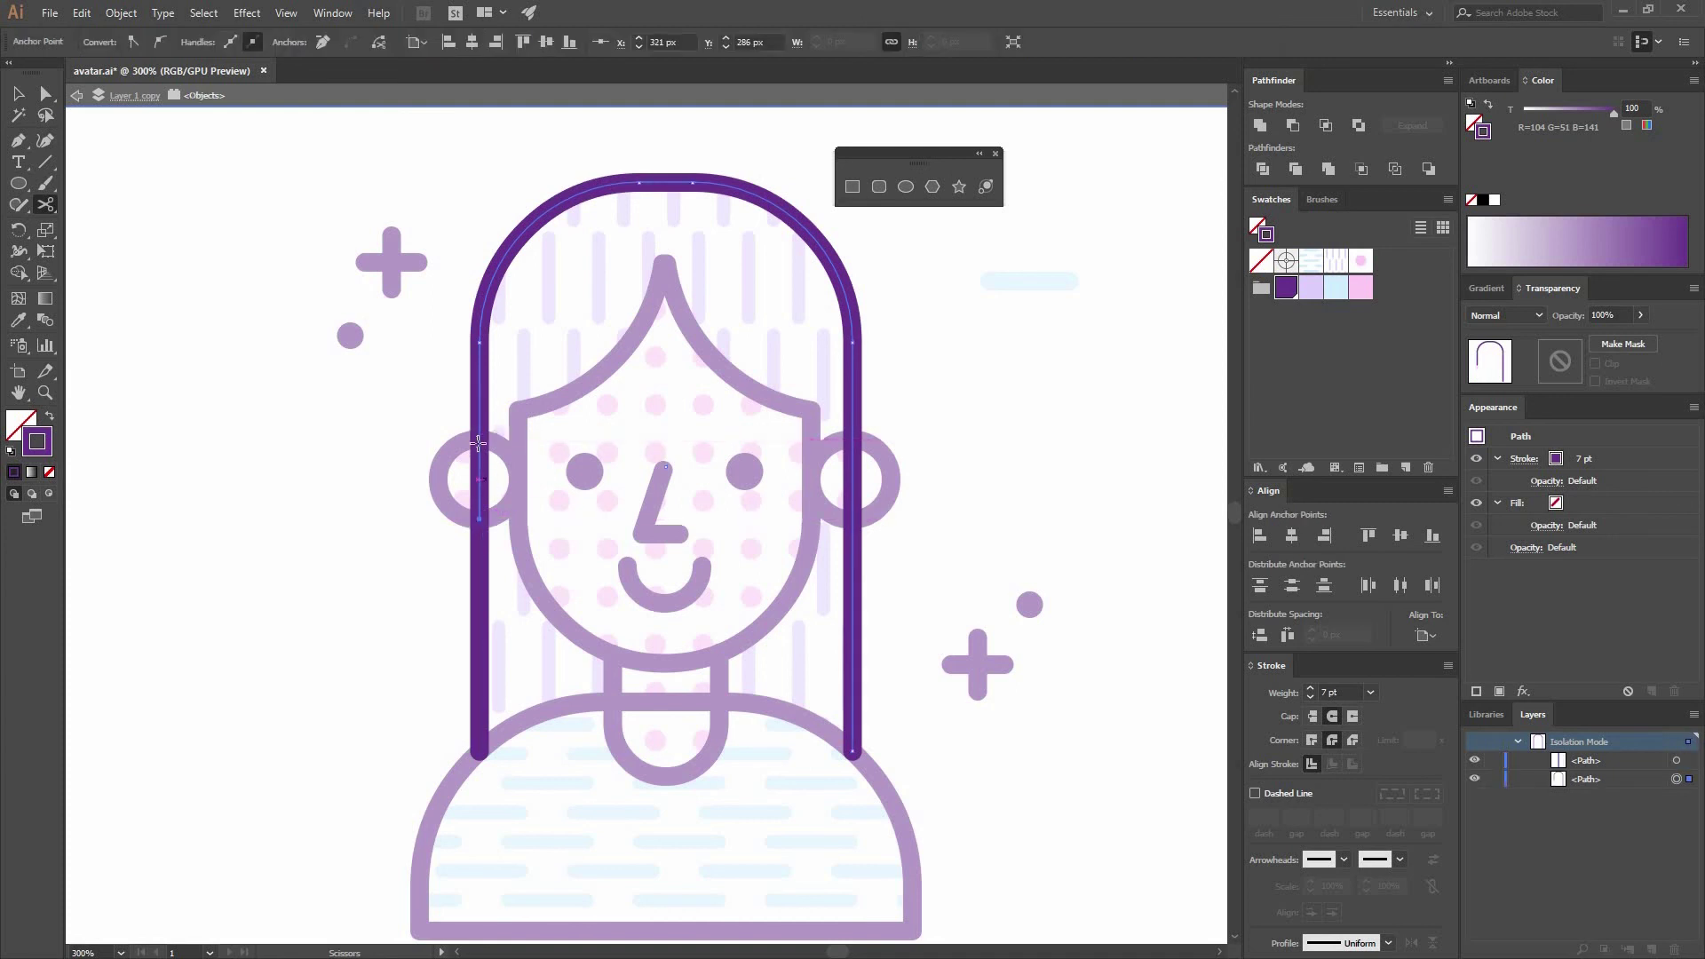
key(v)
click(481, 484)
key(Delete)
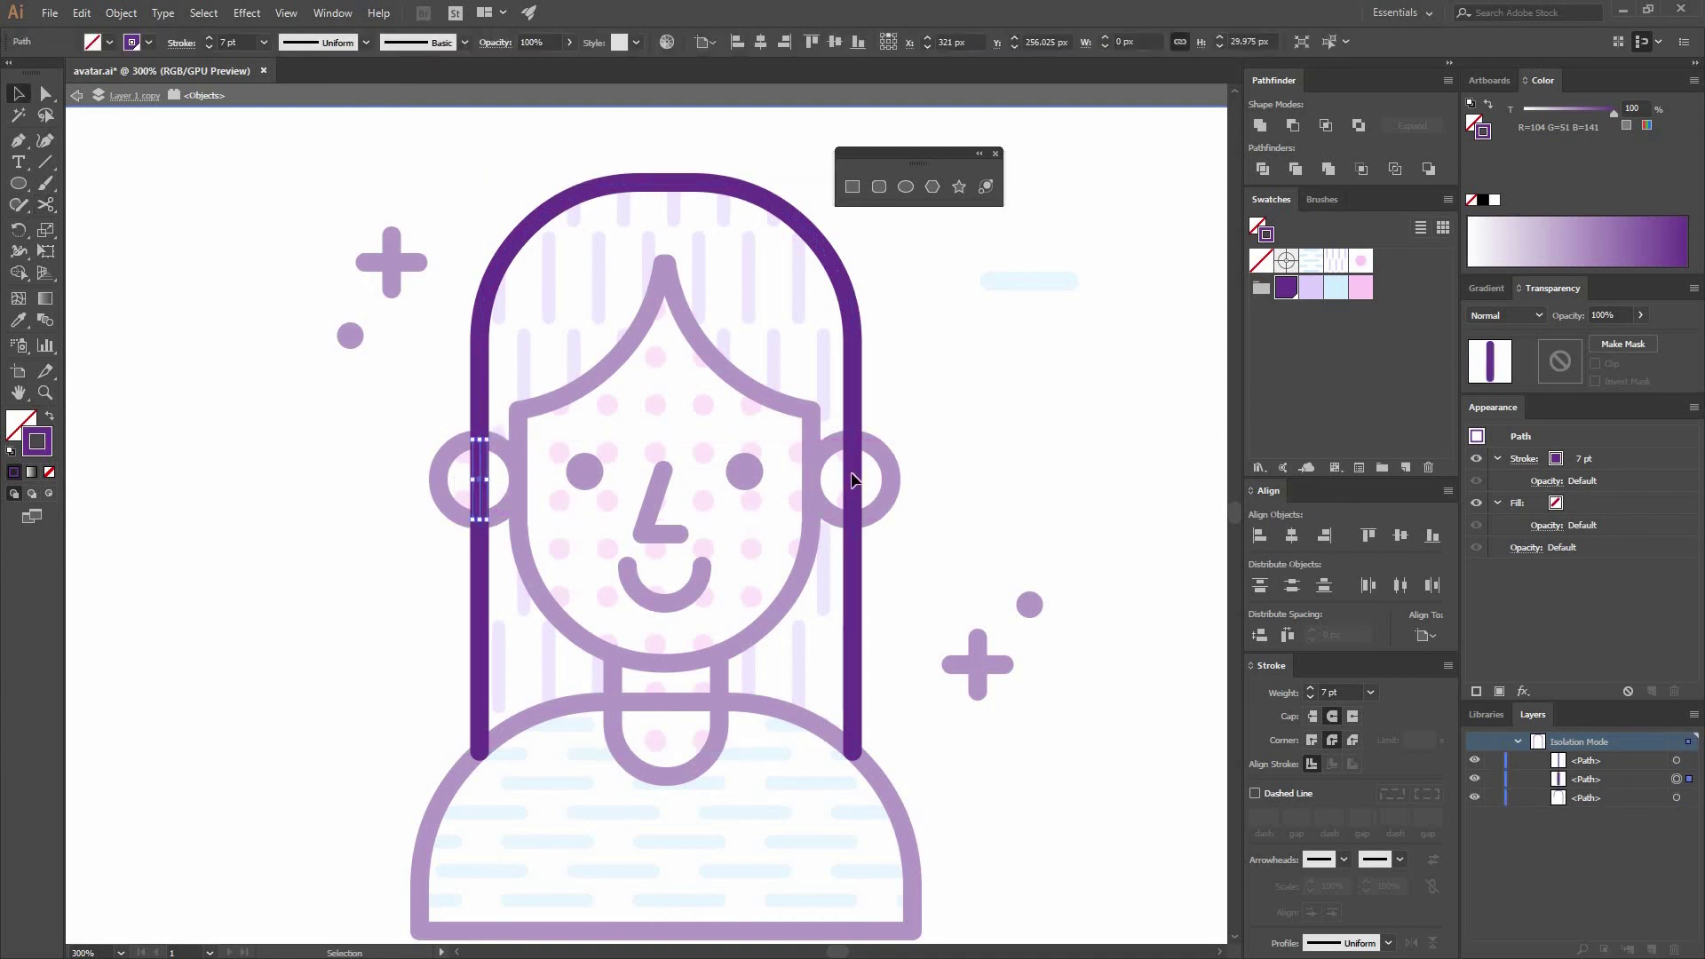
Cut the hair outline at the upper and lower edges of the right-hand ear, delete the segment inside it, and exit isolation.
click(853, 440)
key(c)
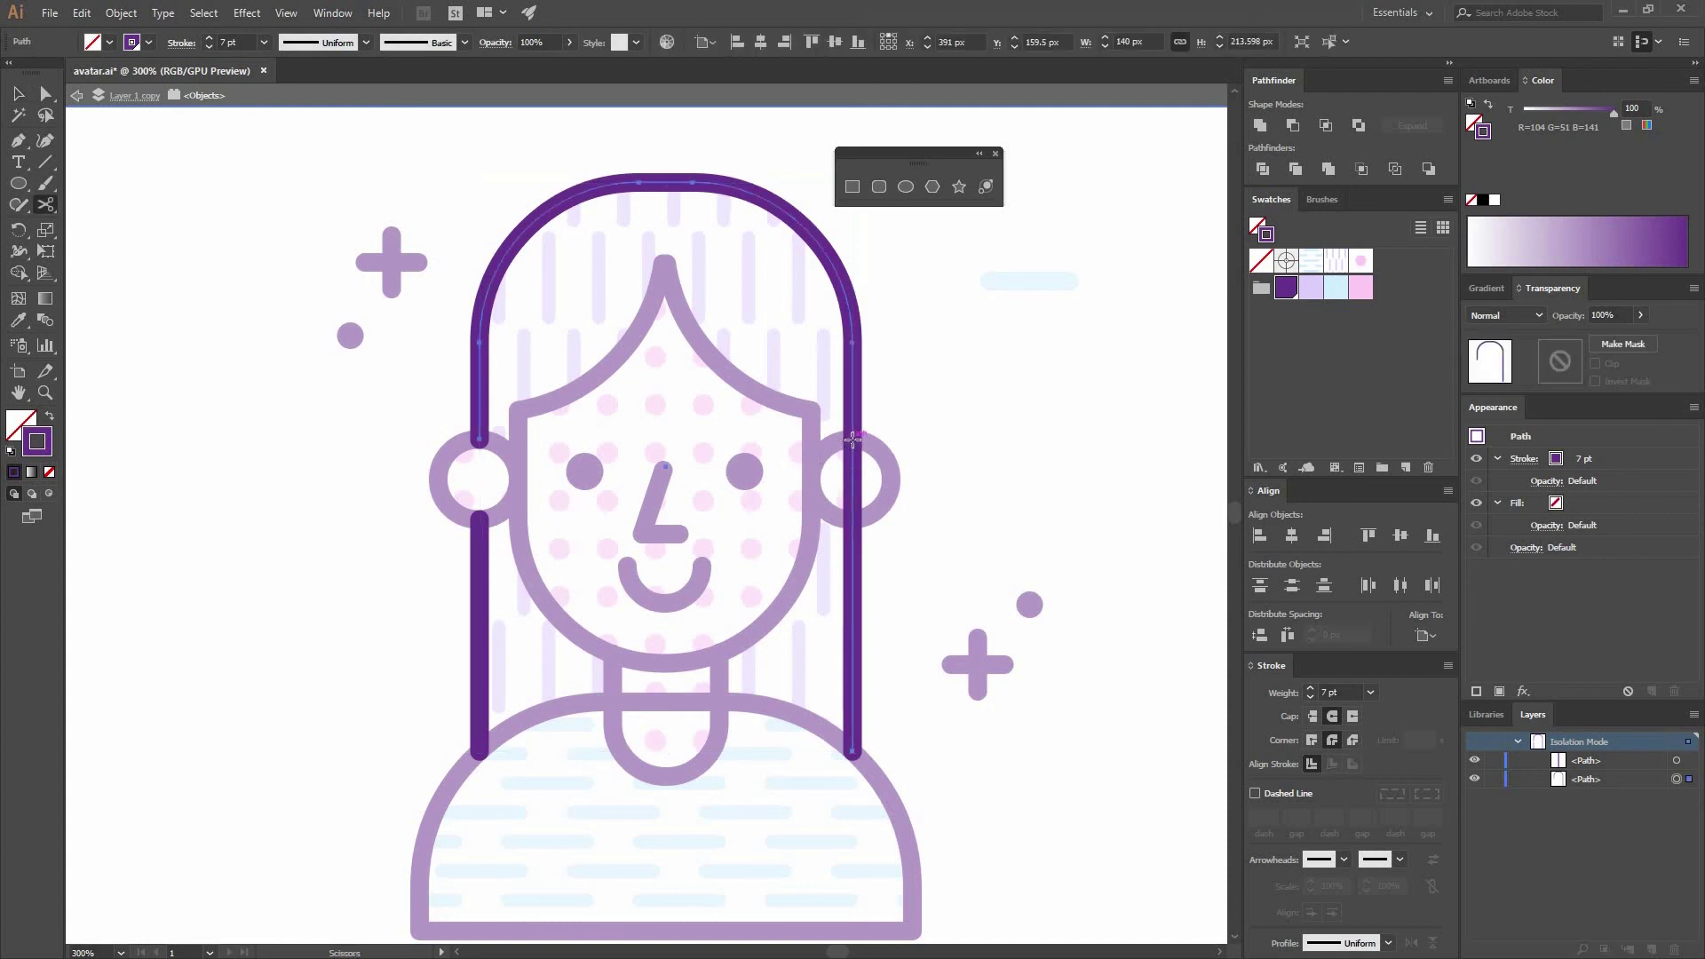
click(852, 440)
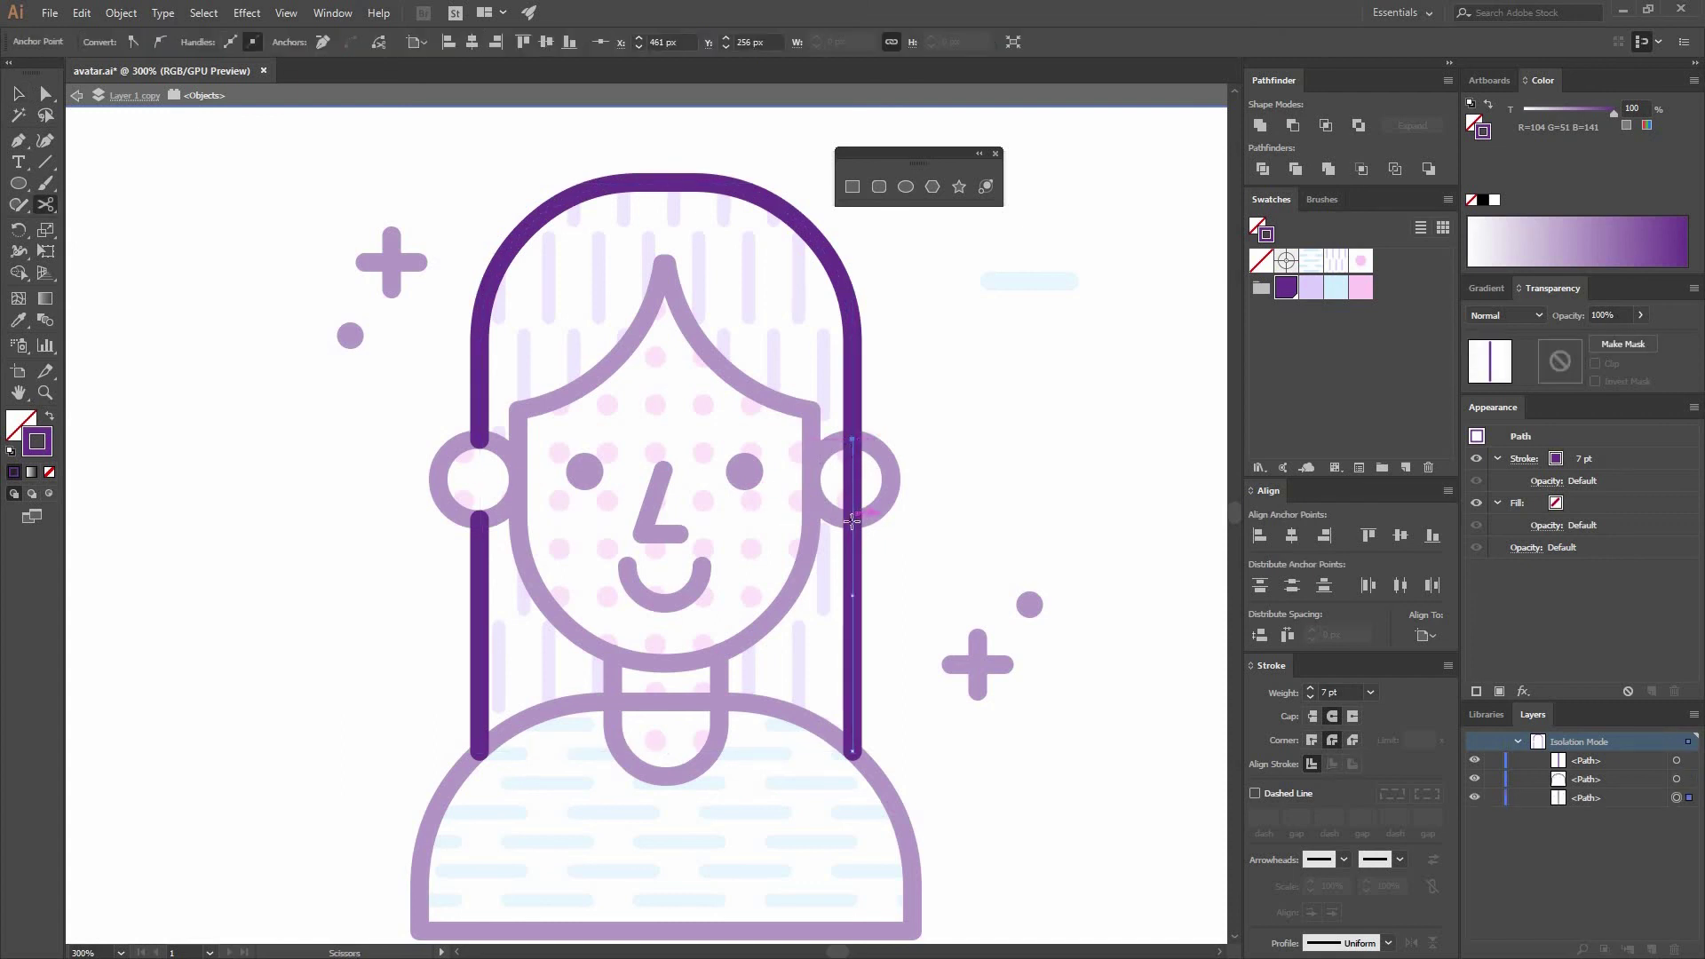
click(853, 520)
key(v)
drag(830, 469, 931, 461)
key(Delete)
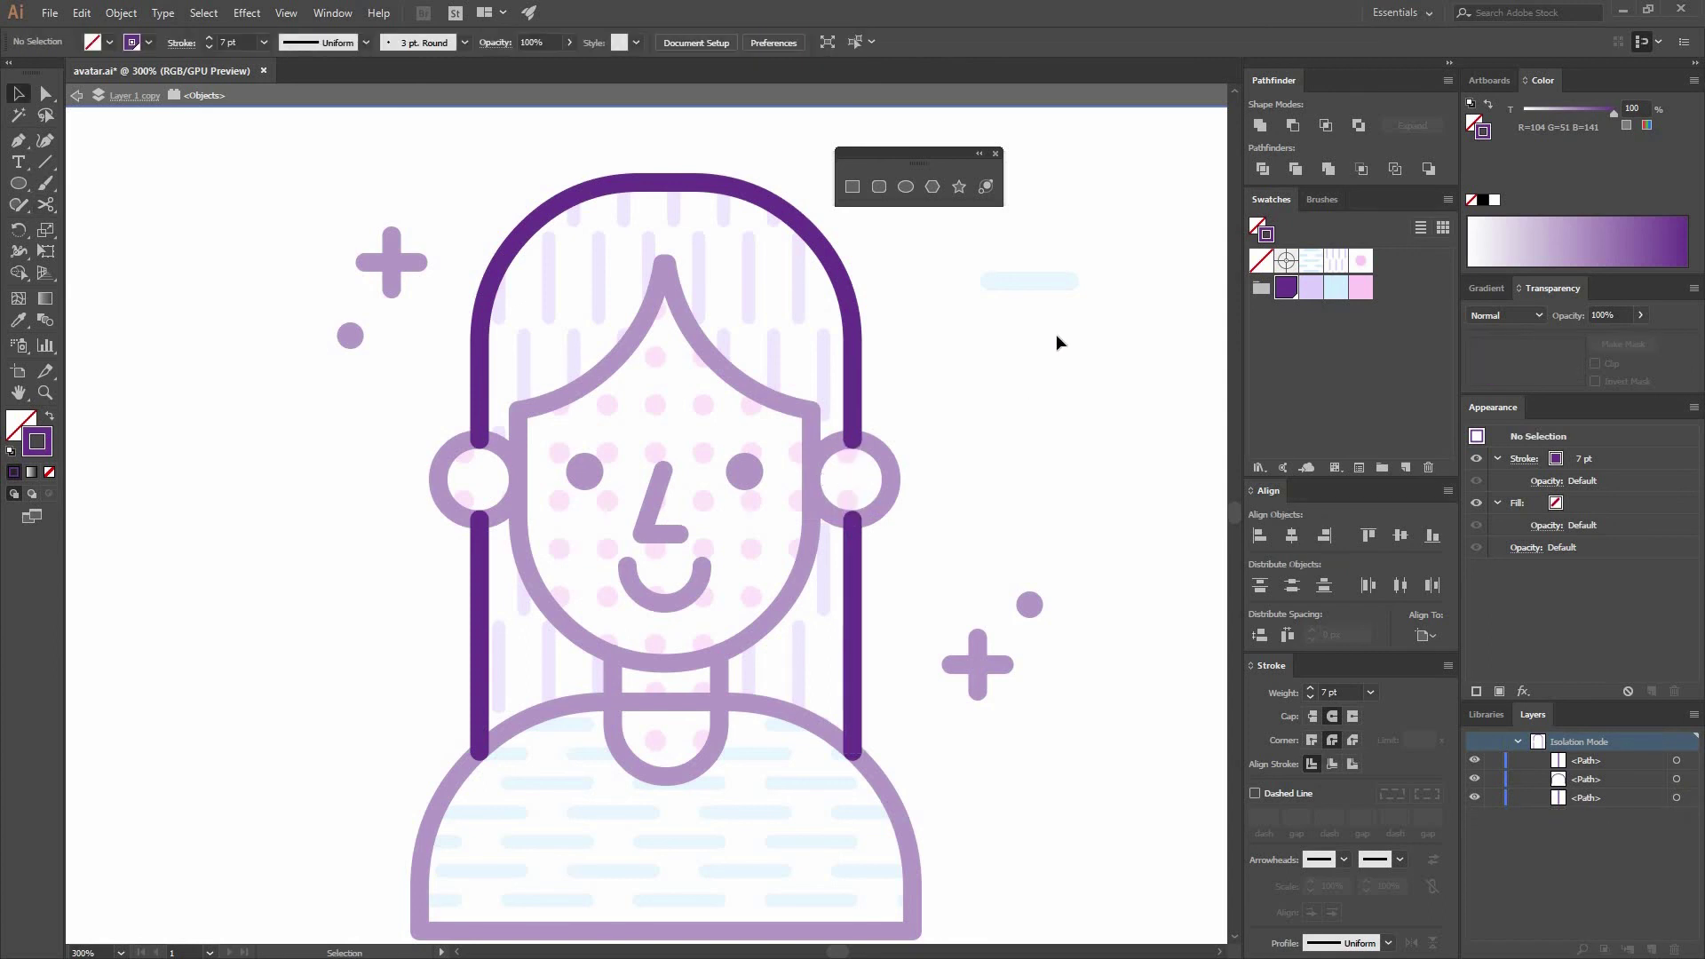
double_click(1057, 343)
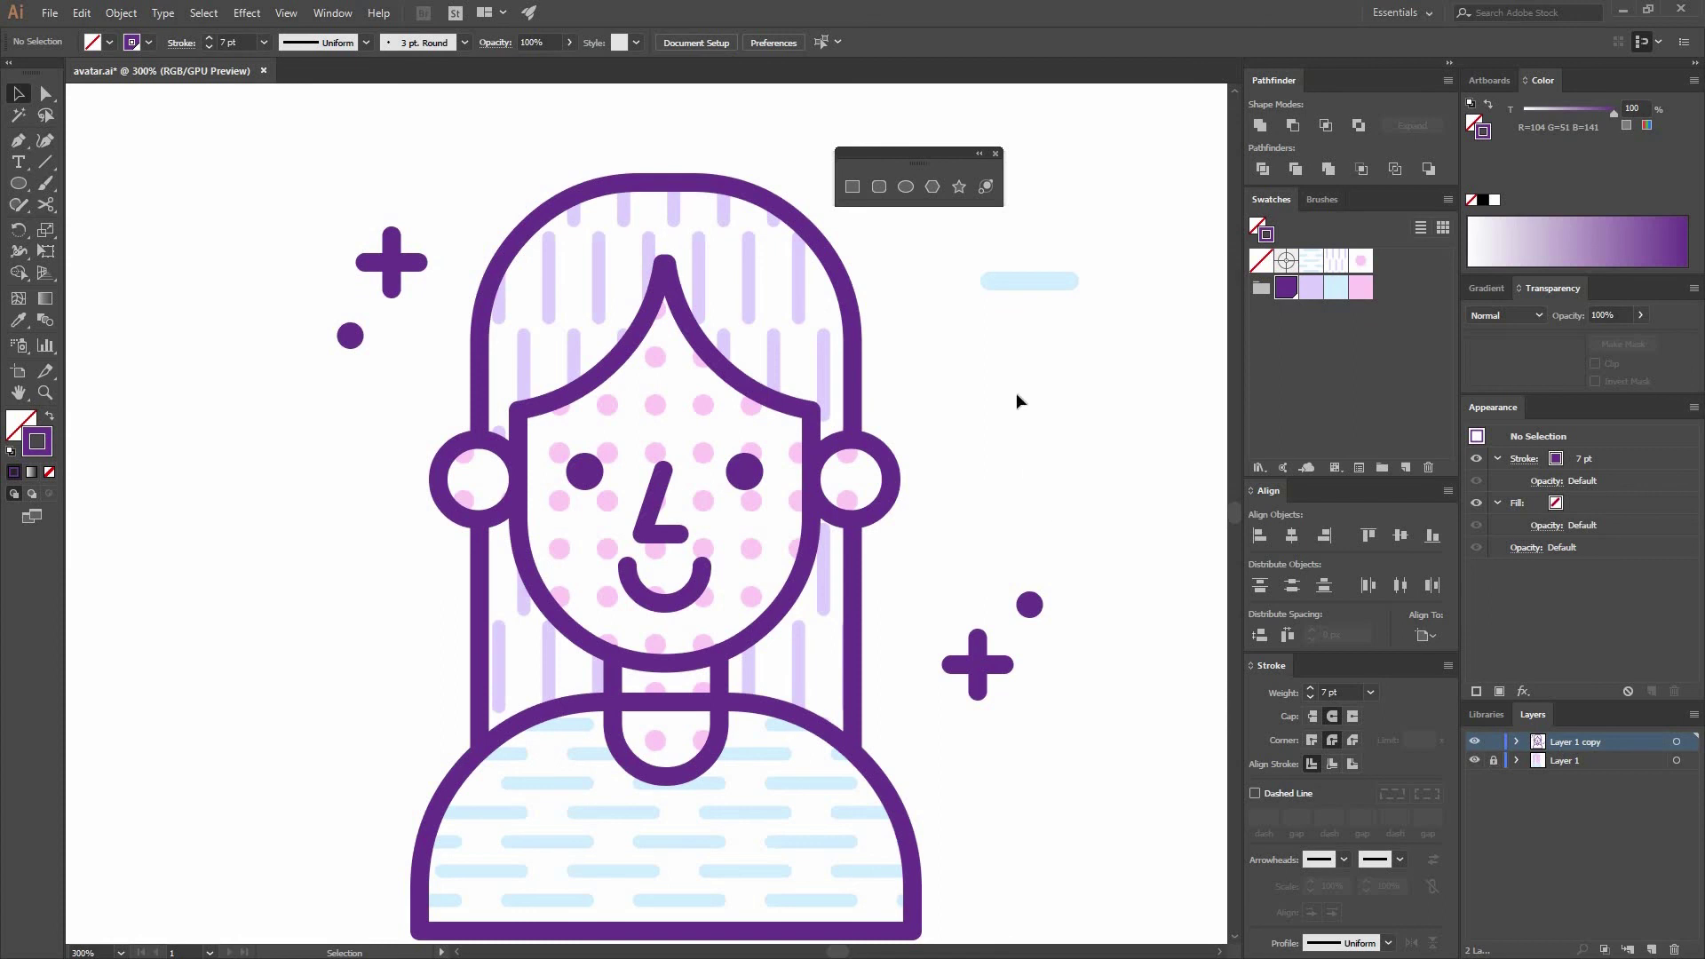
Unlock Layer 1 and delete the leftover light blue dash beside the head.
click(1013, 280)
key(Delete)
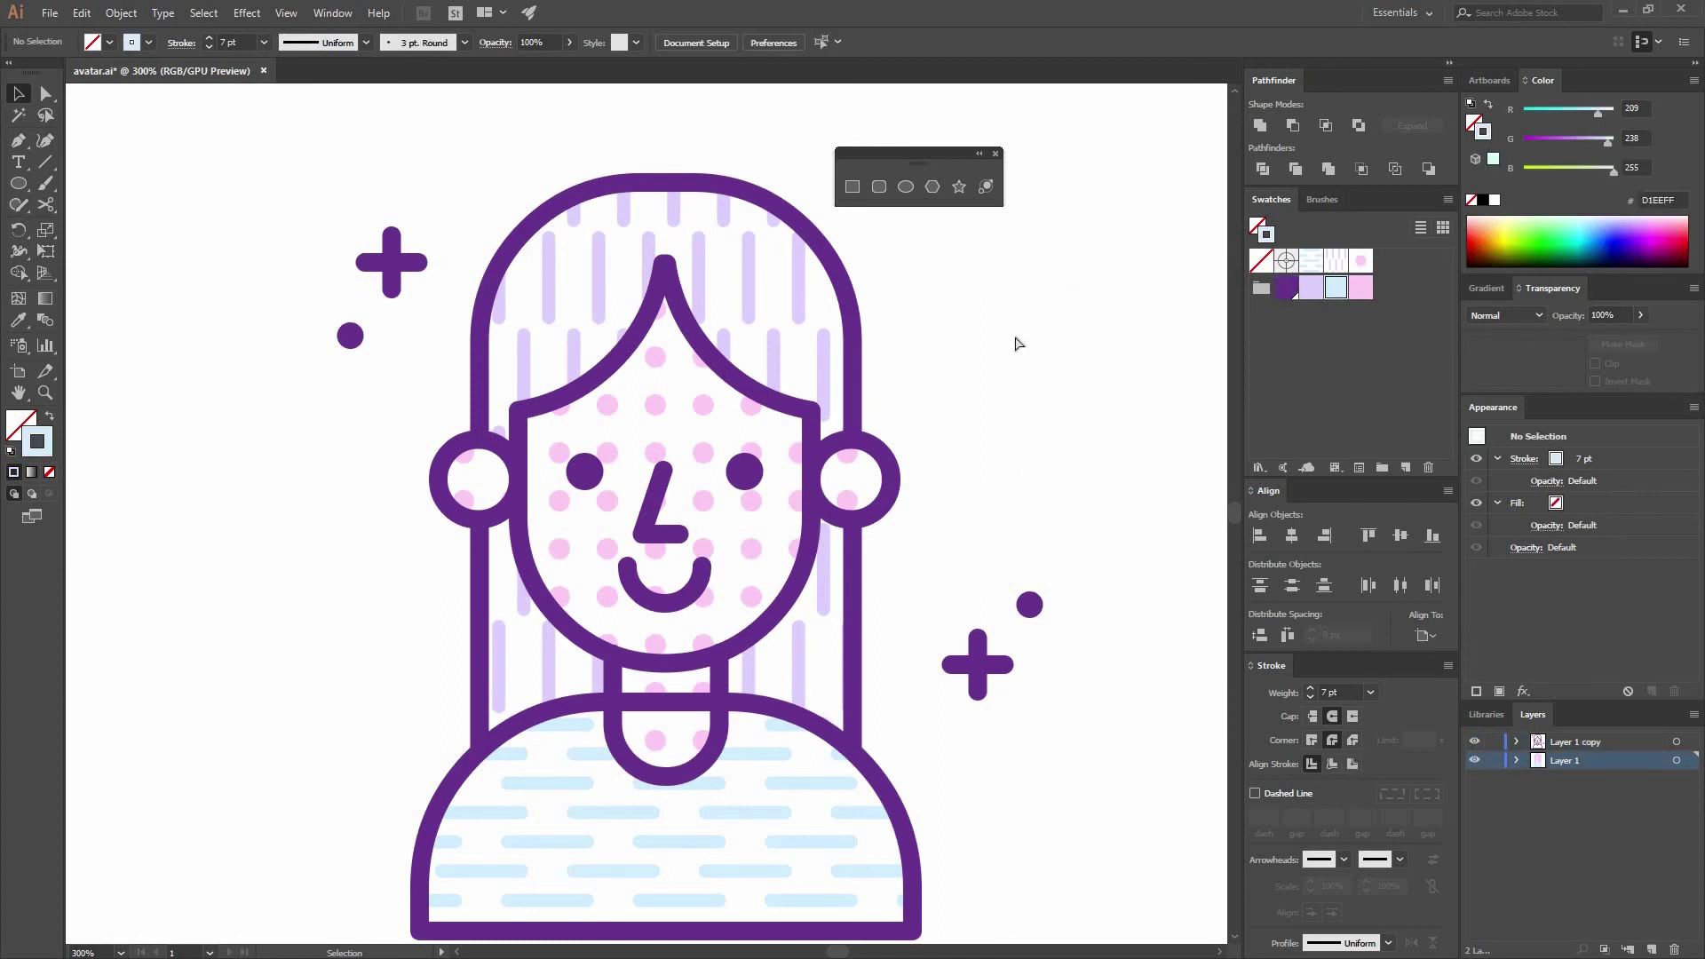
key(ctrl+minus)
key(ctrl+minus)
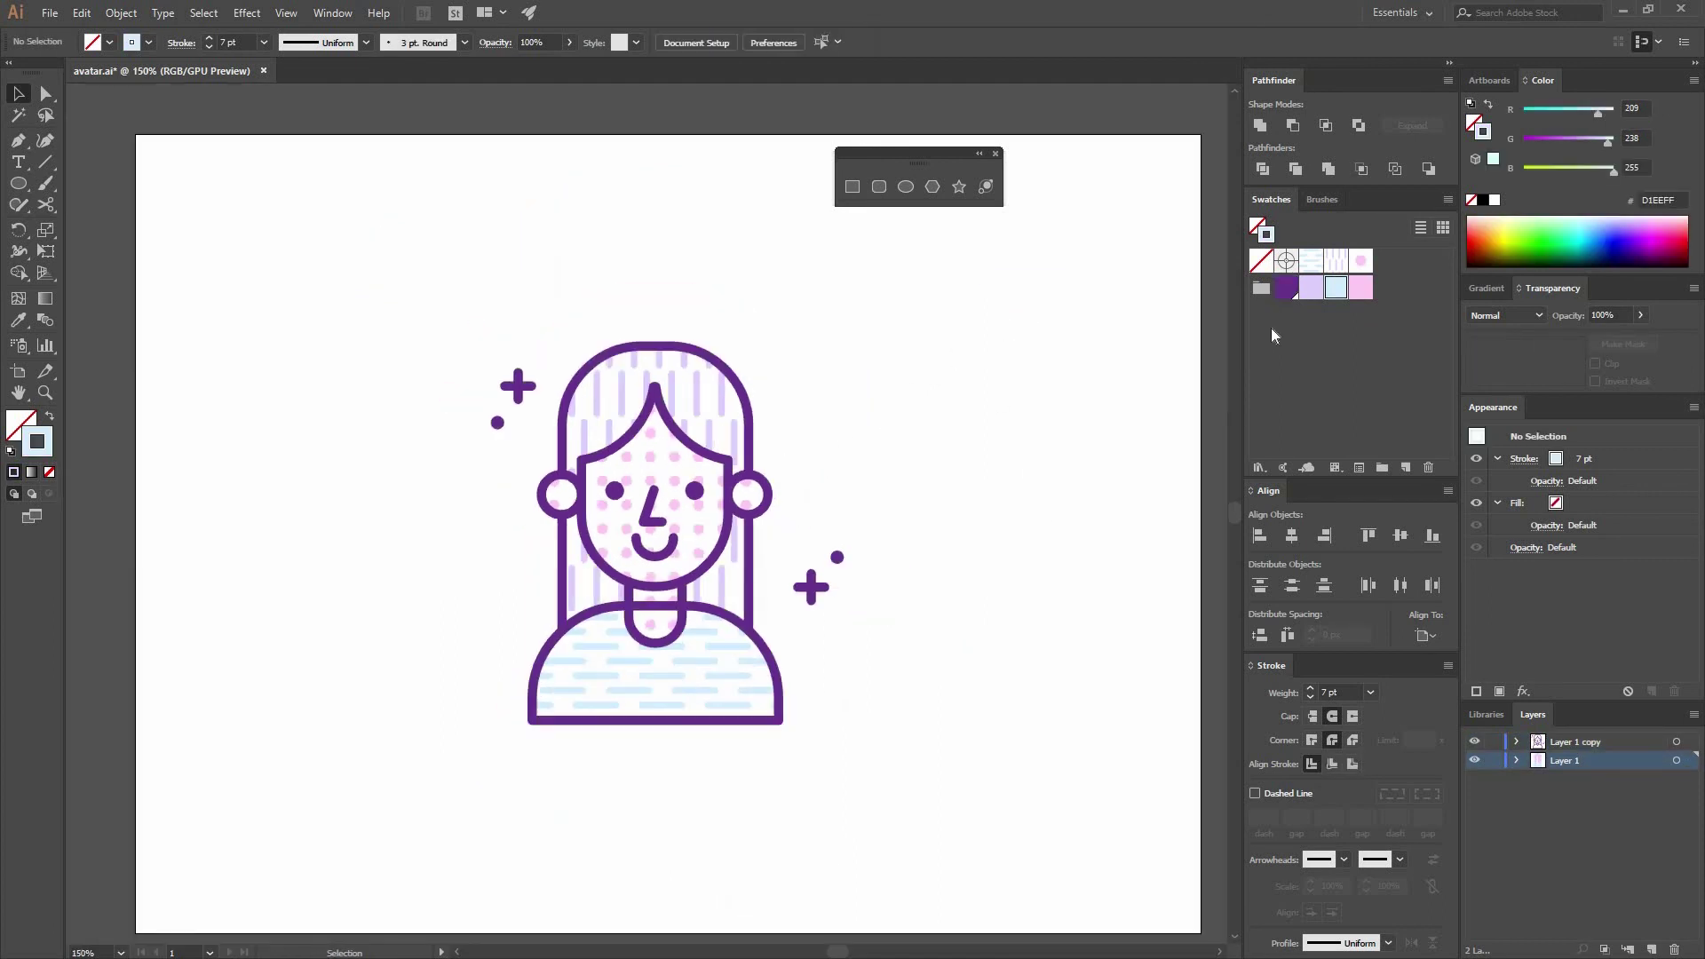
Narrow the hair dash pattern's tile freehand with the Pattern Tile tool to about 14 px wide and finish editing.
double_click(1335, 261)
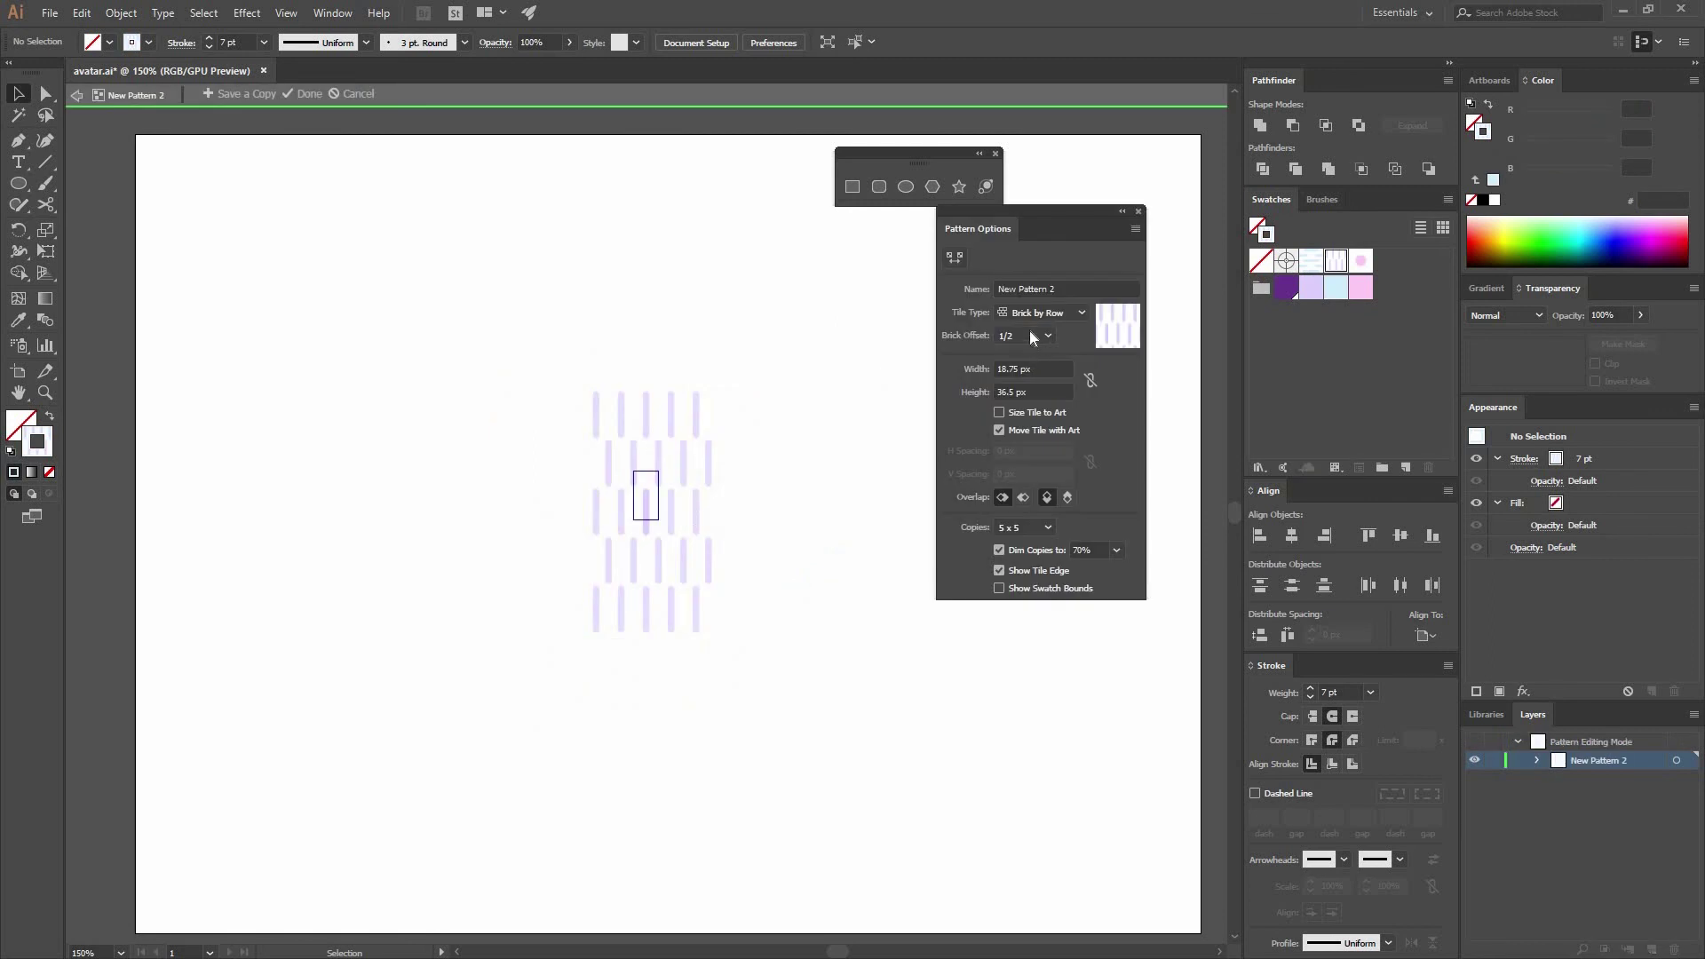
click(957, 259)
drag(641, 499, 647, 498)
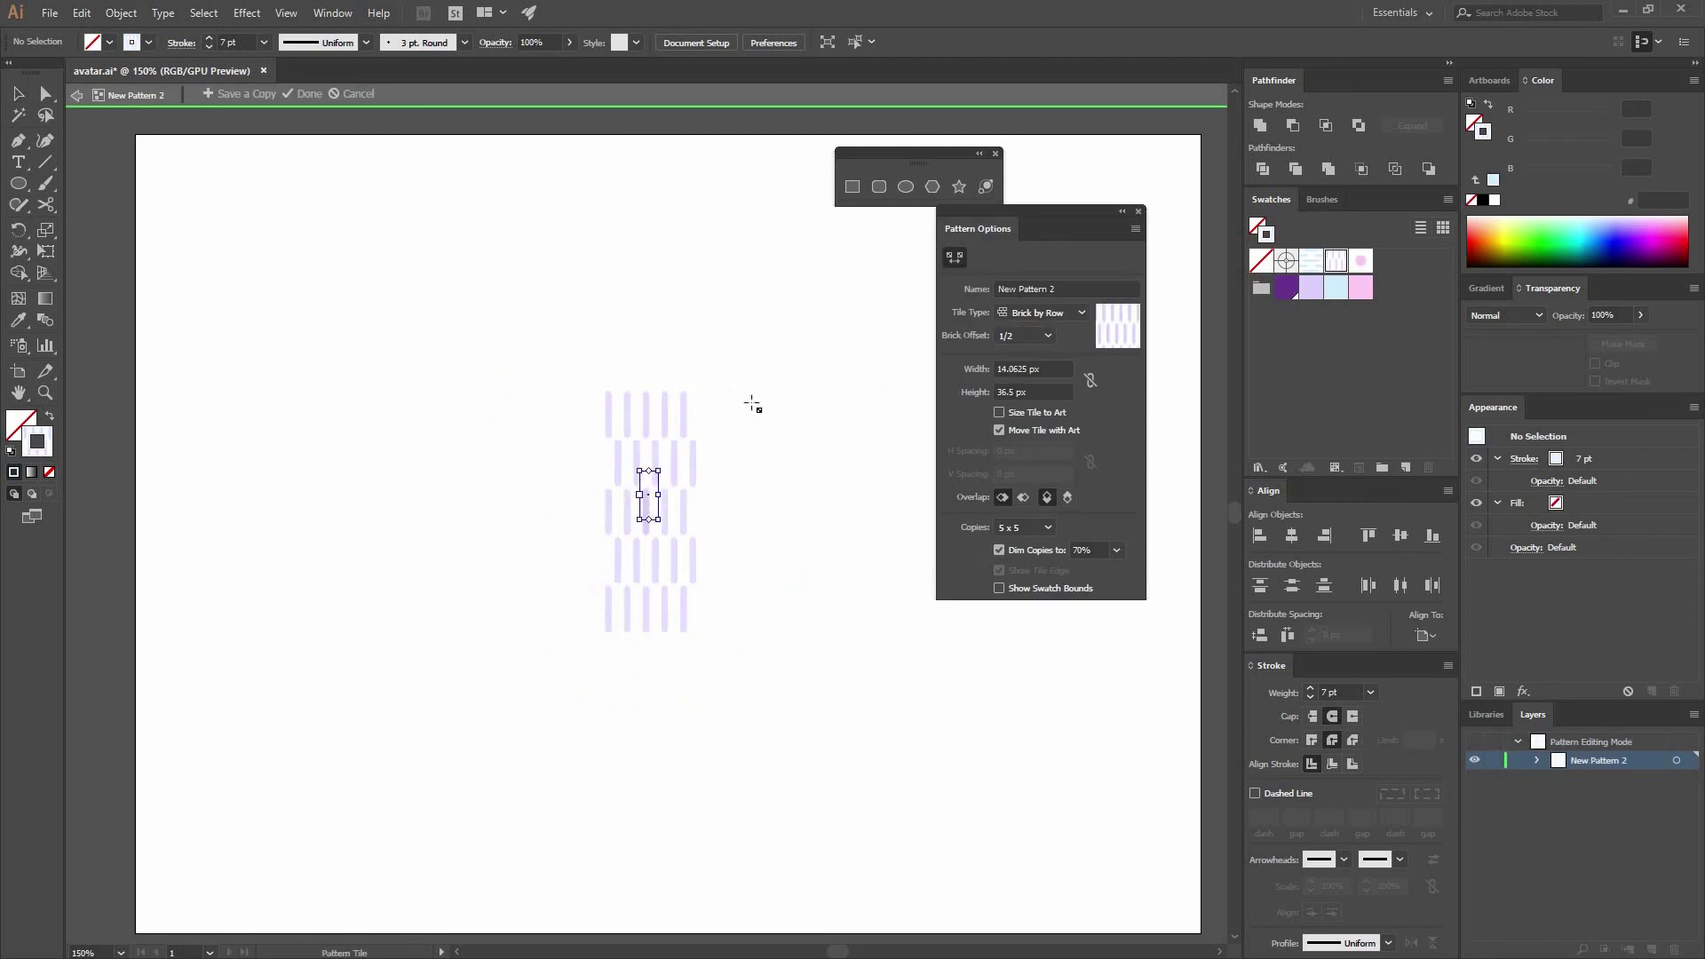
click(308, 96)
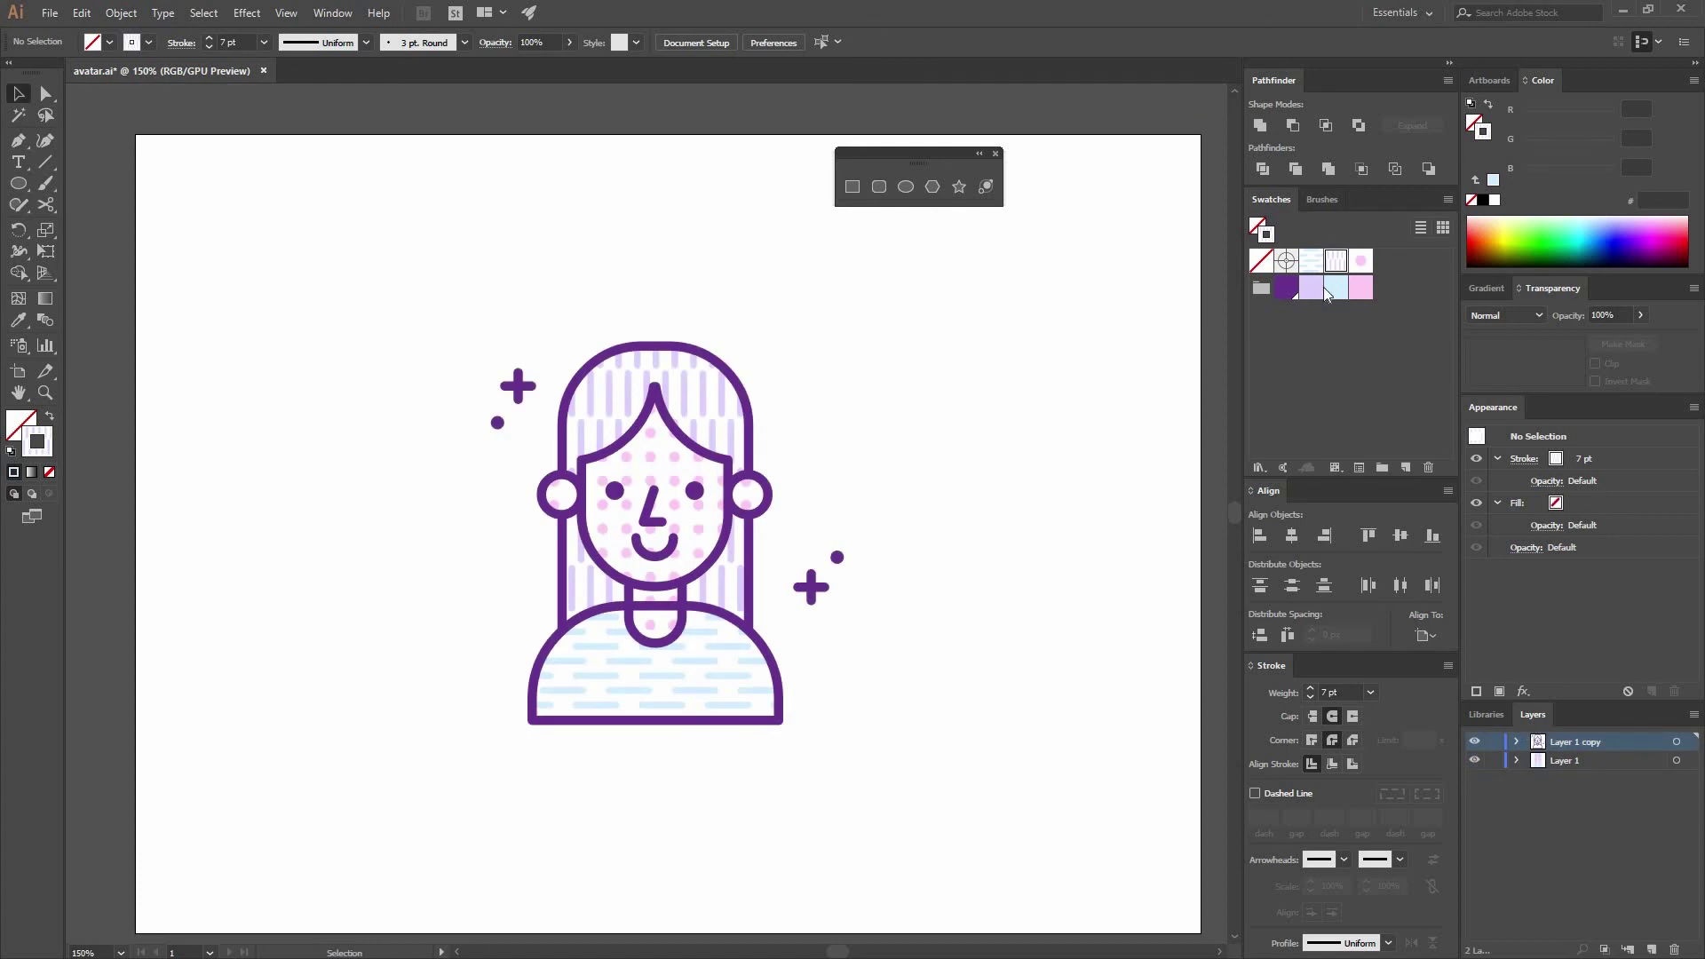
Shrink the pink dot pattern's tile freehand with the Pattern Tile tool to about 12.7 × 12.7 px and finish editing.
double_click(1360, 260)
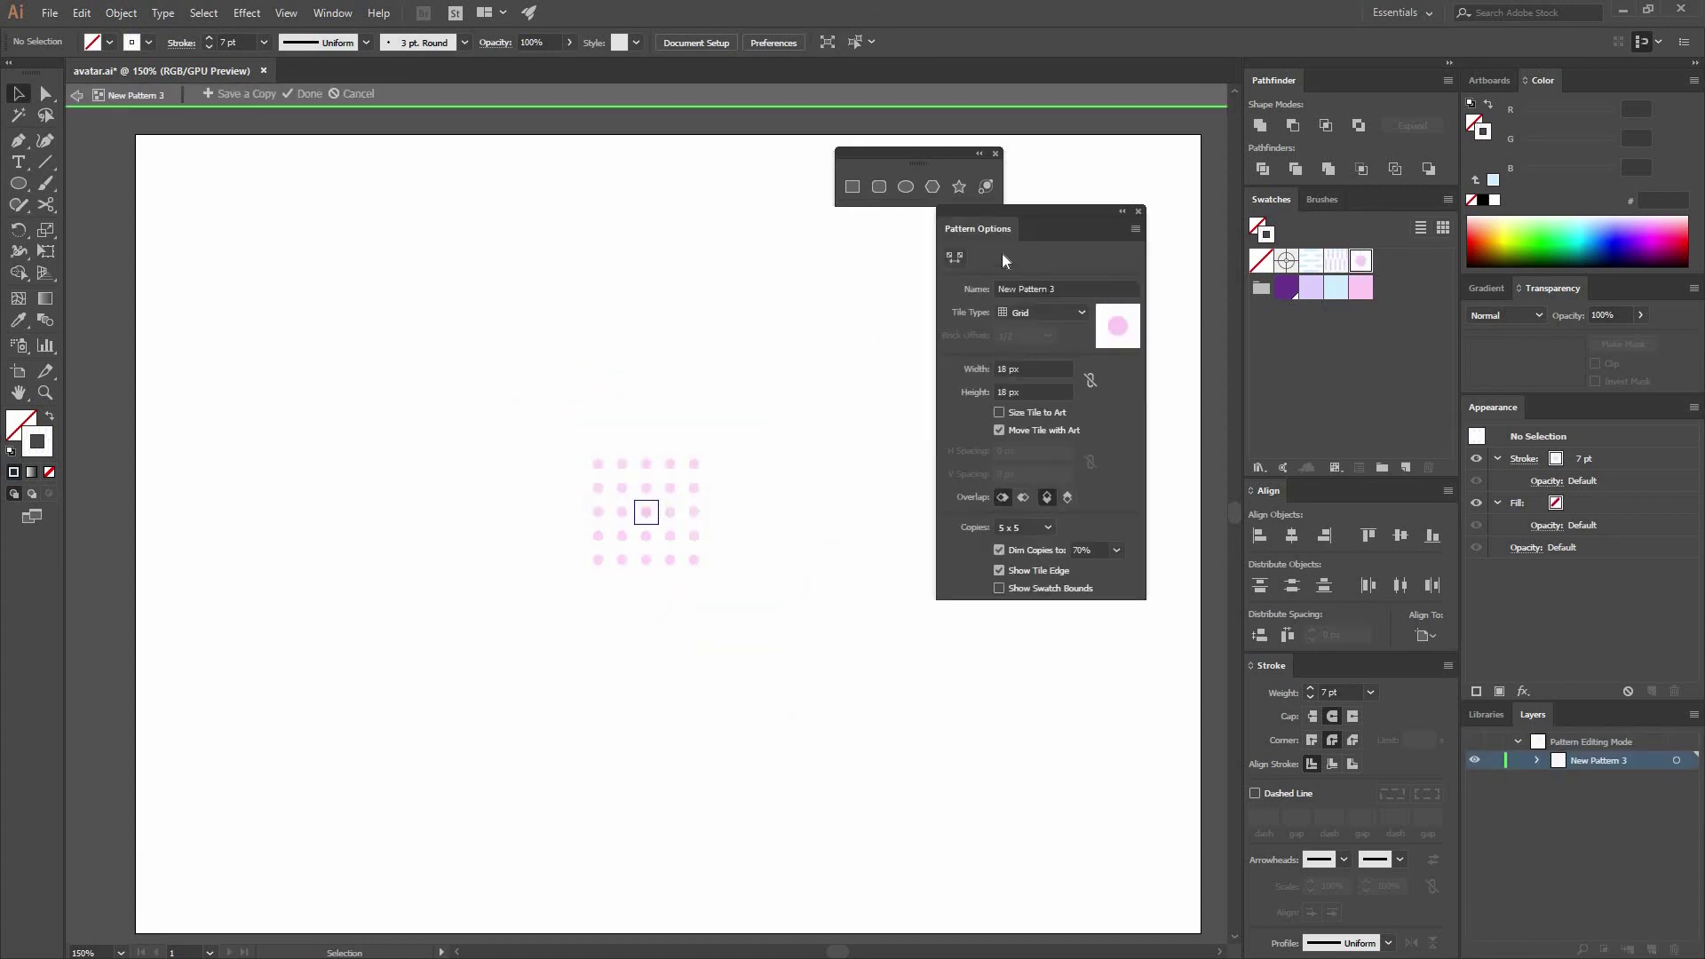
drag(656, 508, 650, 507)
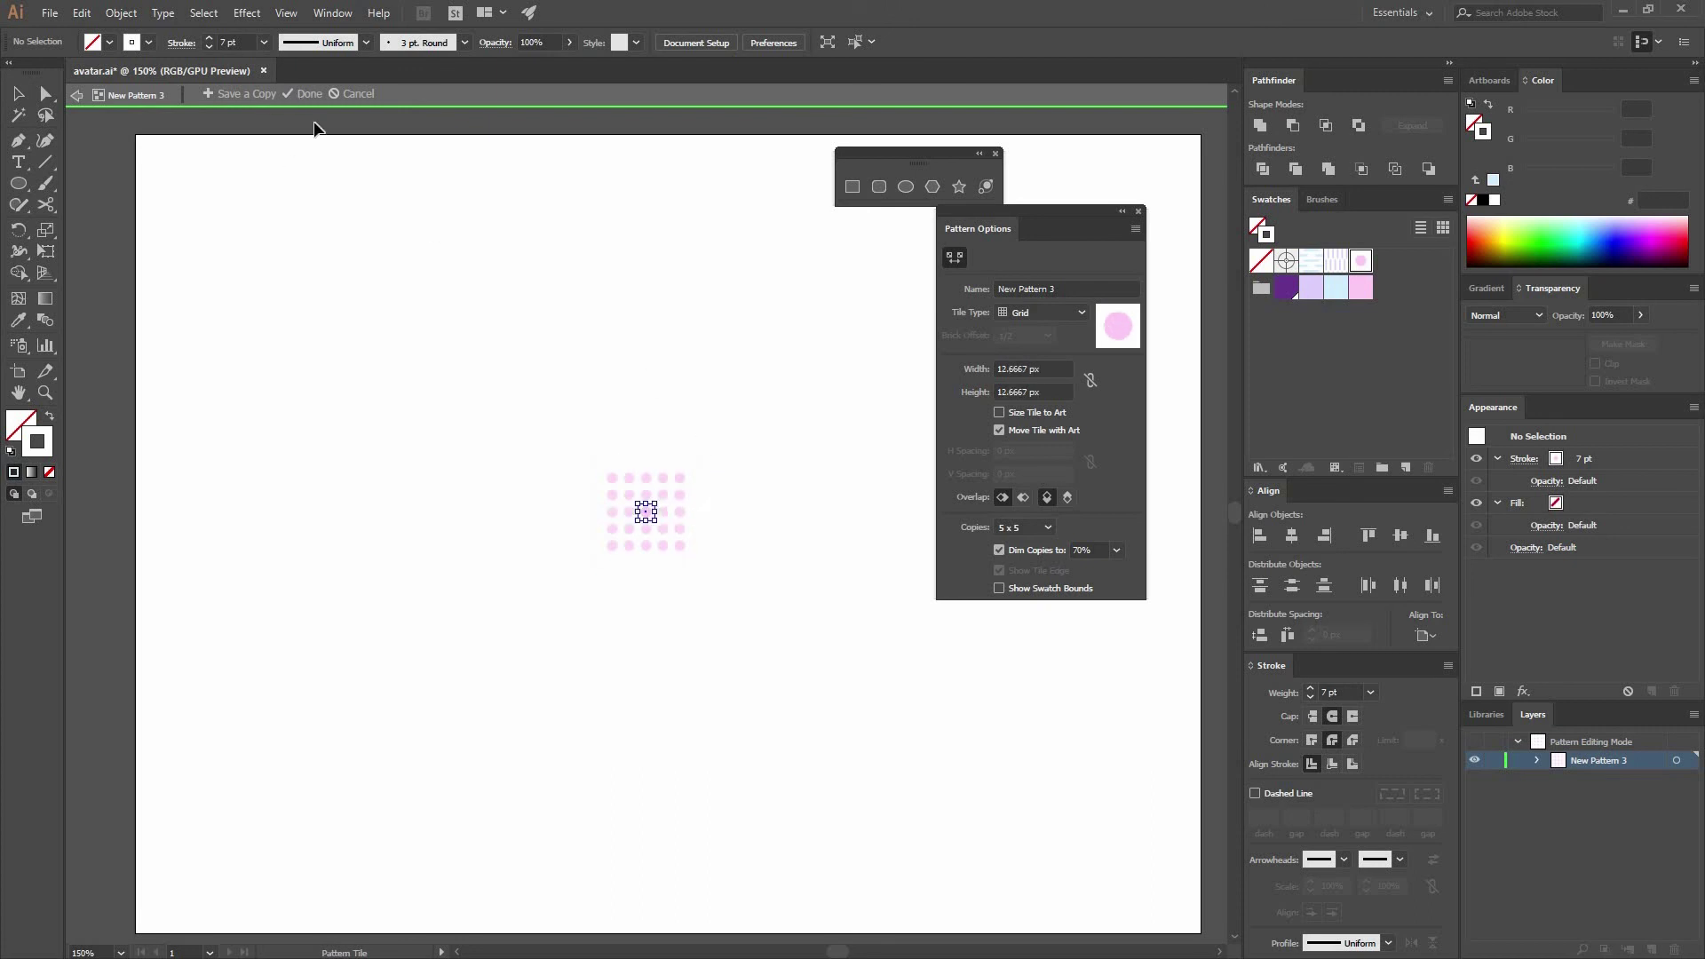
click(307, 94)
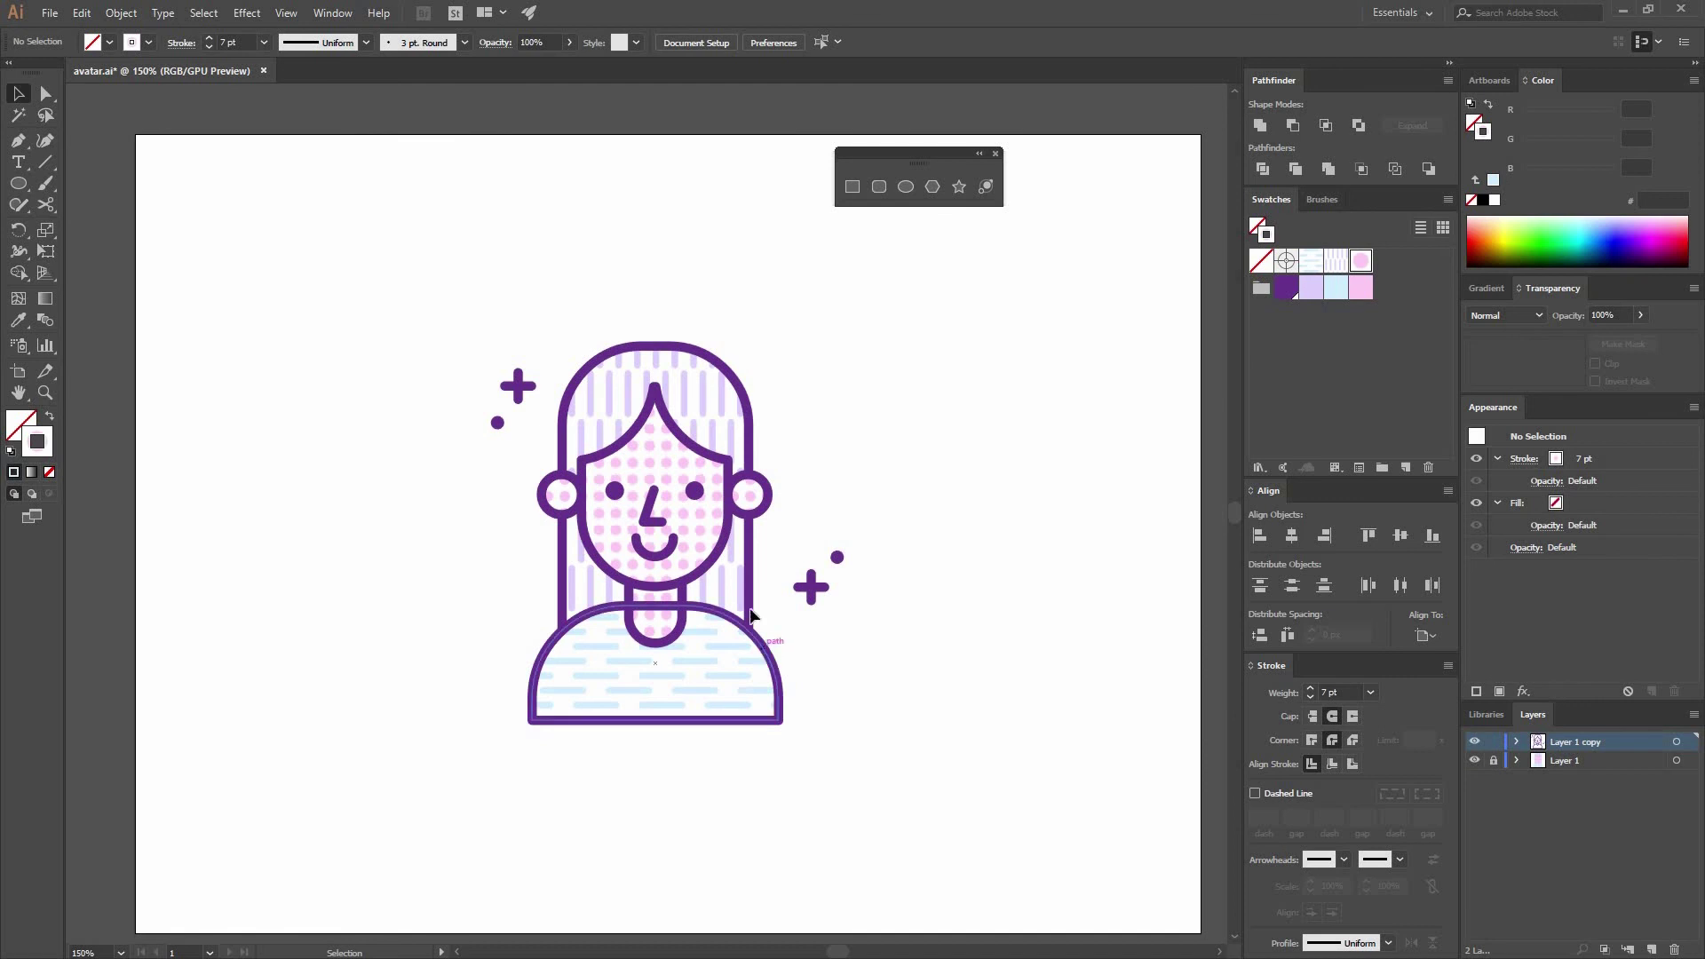
Cut the body outline at both edges of the neck and delete the segment crossing it.
click(752, 621)
key(ctrl+equal)
key(ctrl+equal)
key(ctrl+equal)
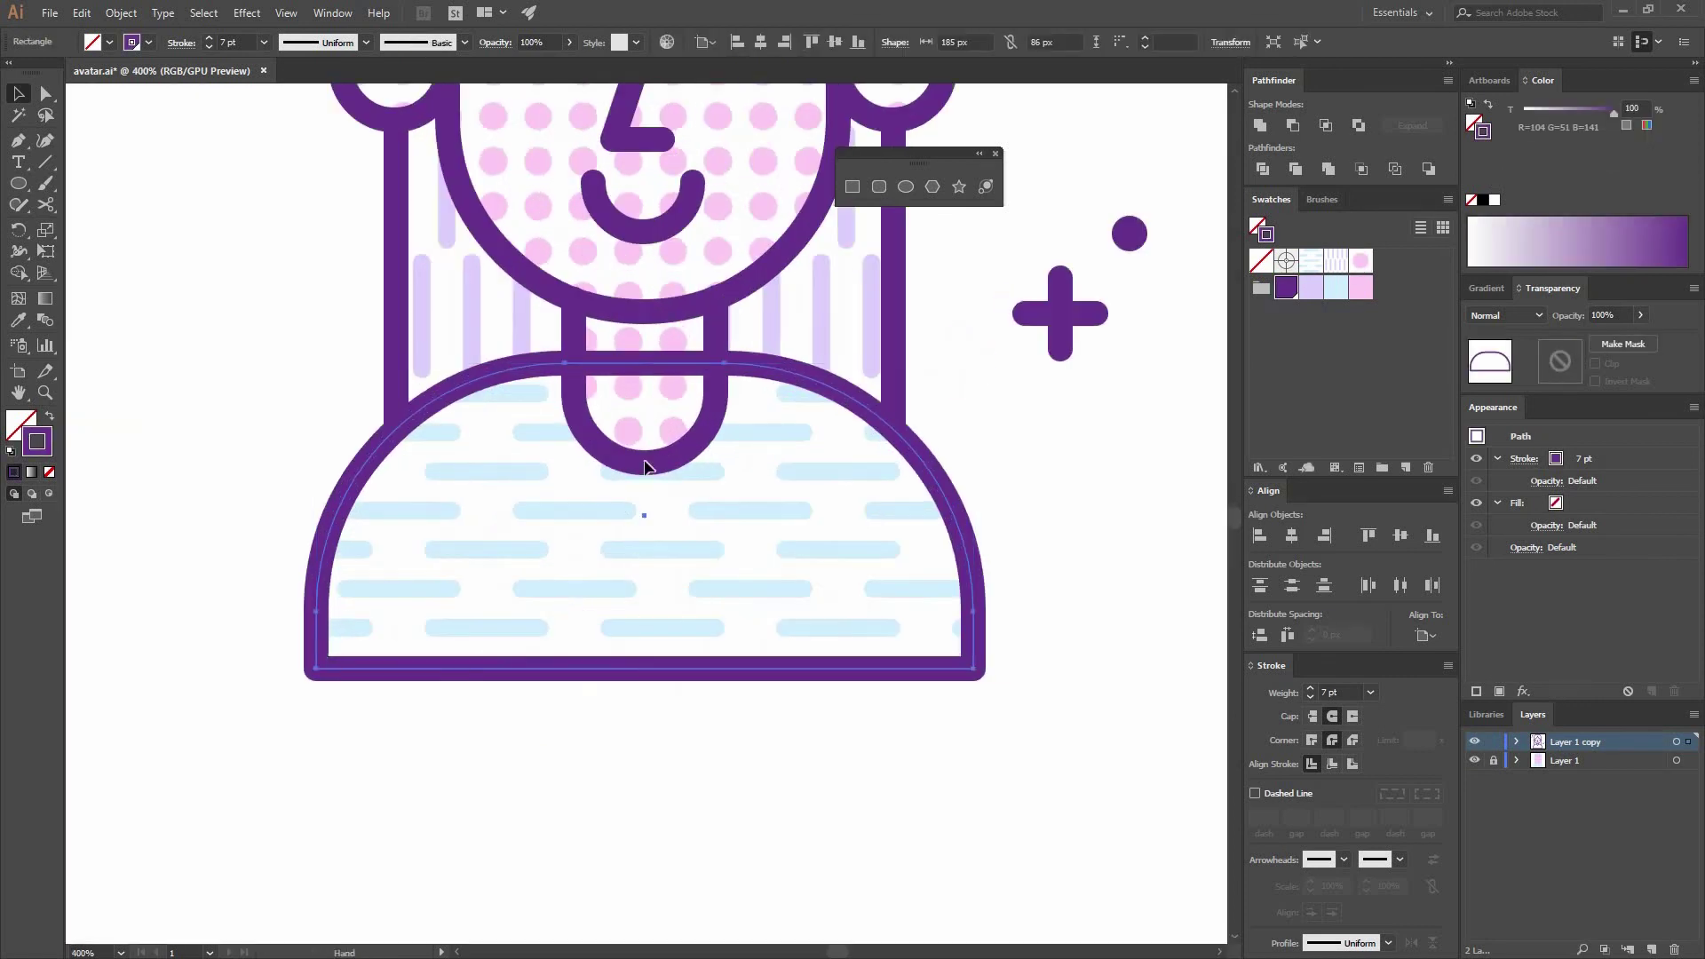
drag(619, 509, 644, 603)
key(c)
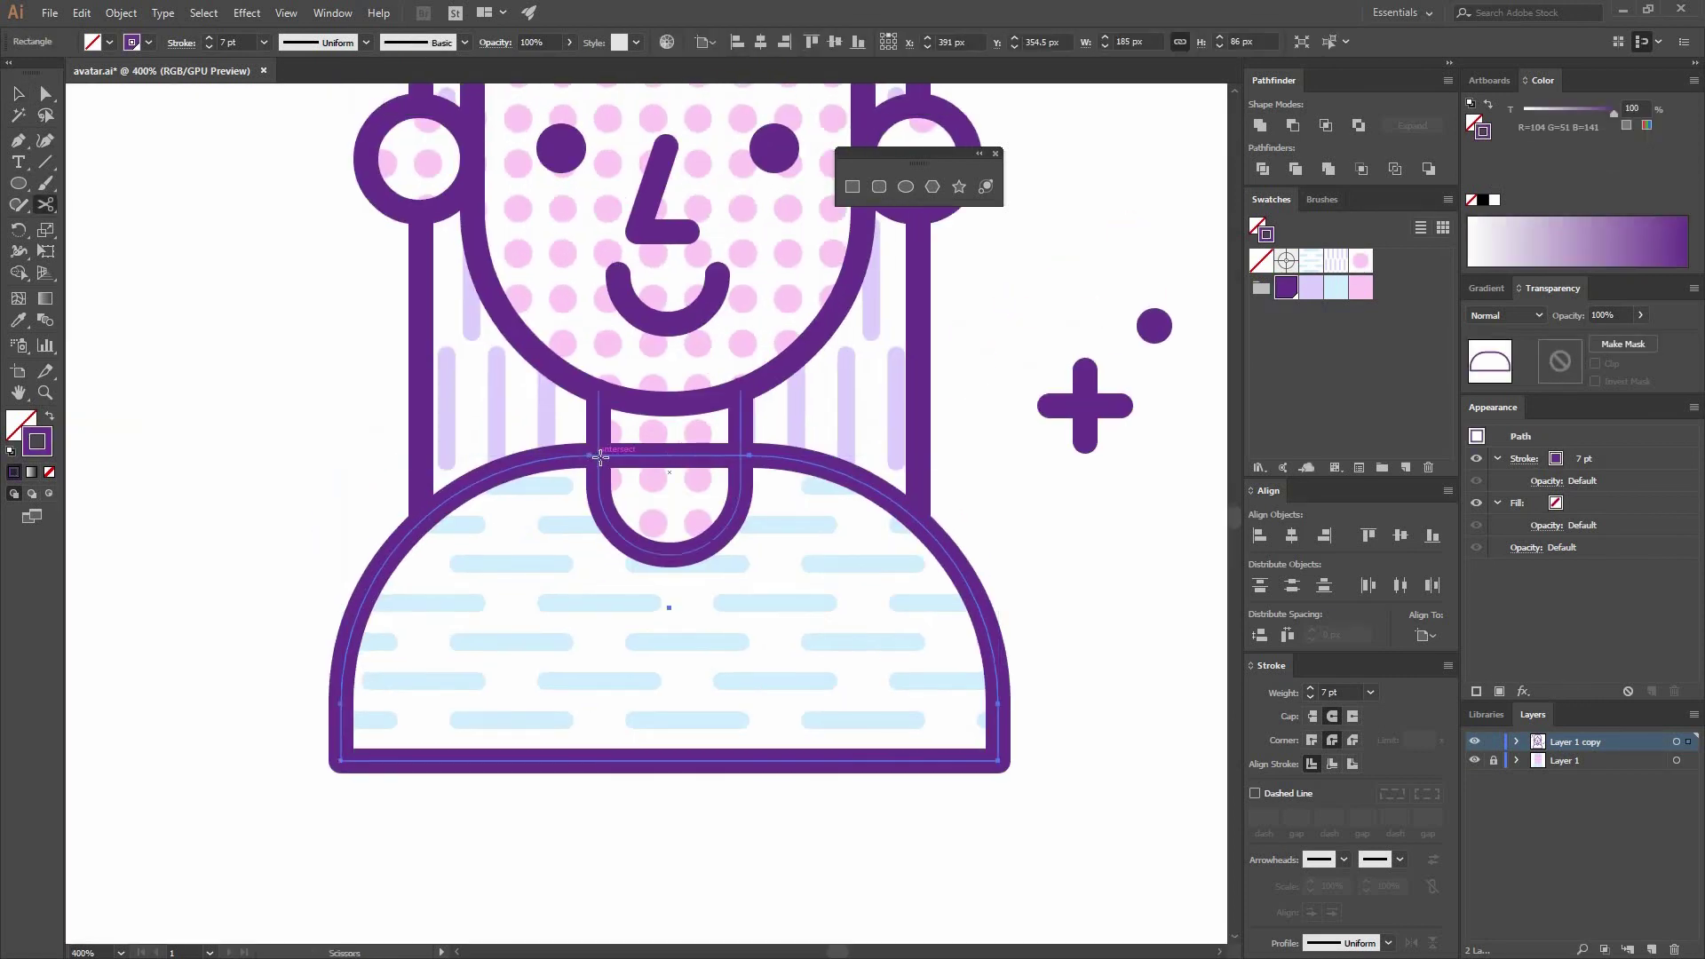
click(672, 456)
click(745, 456)
key(v)
click(701, 455)
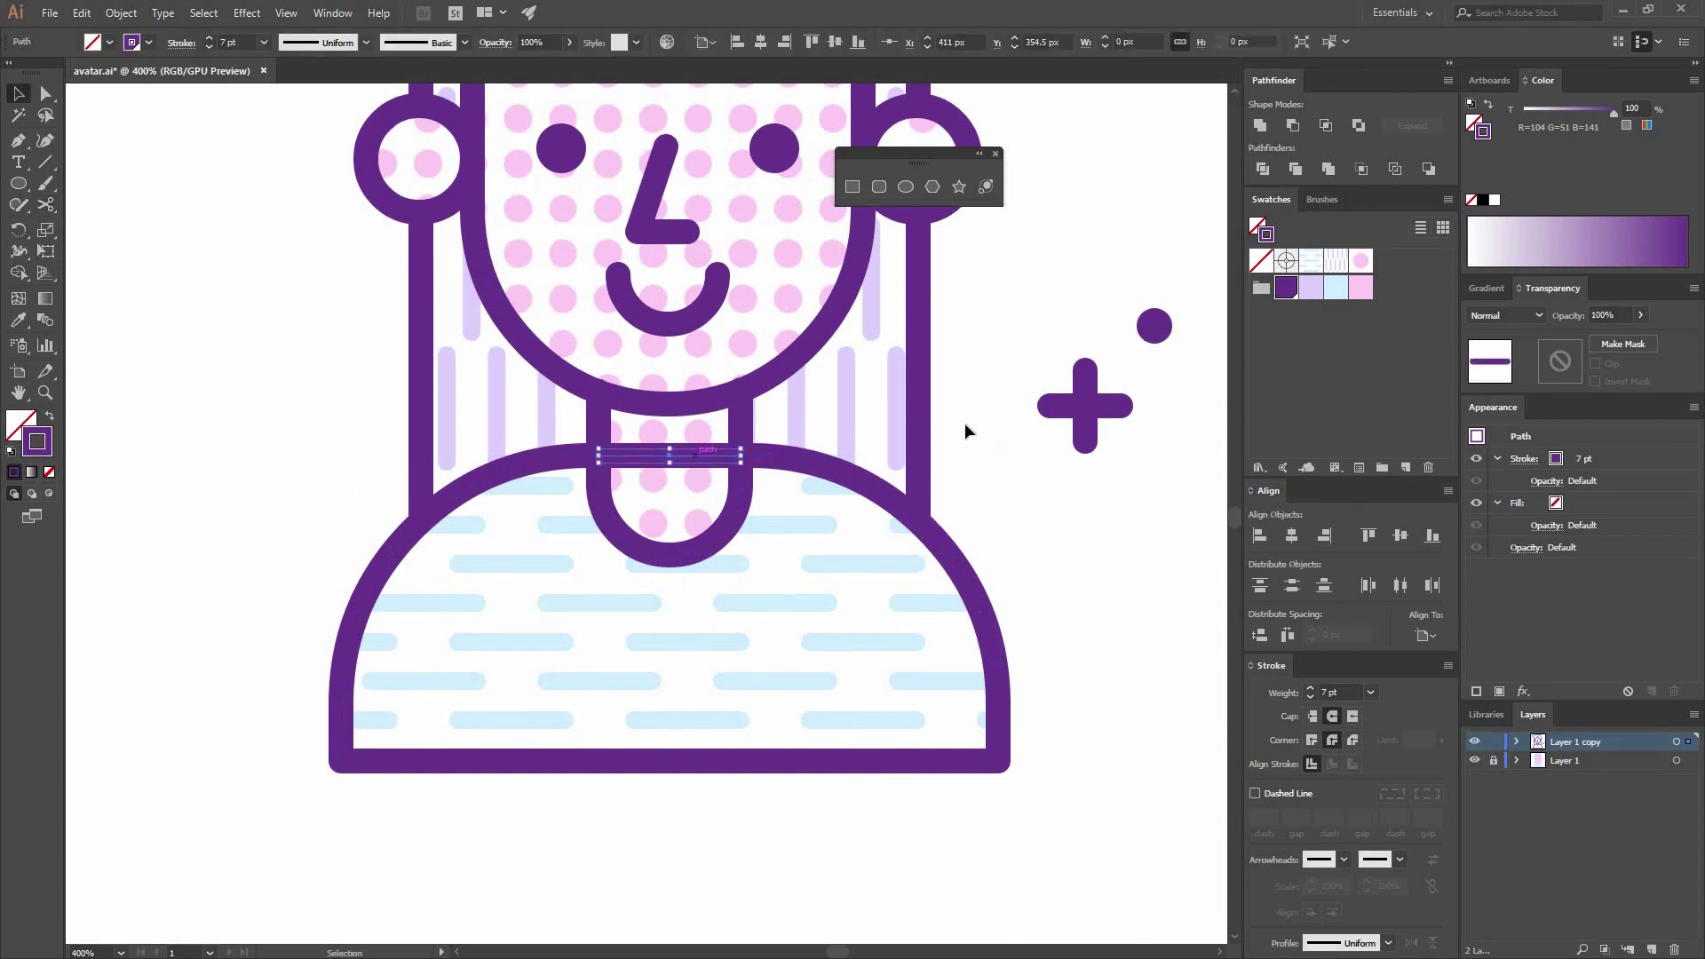
key(Delete)
key(ctrl+minus)
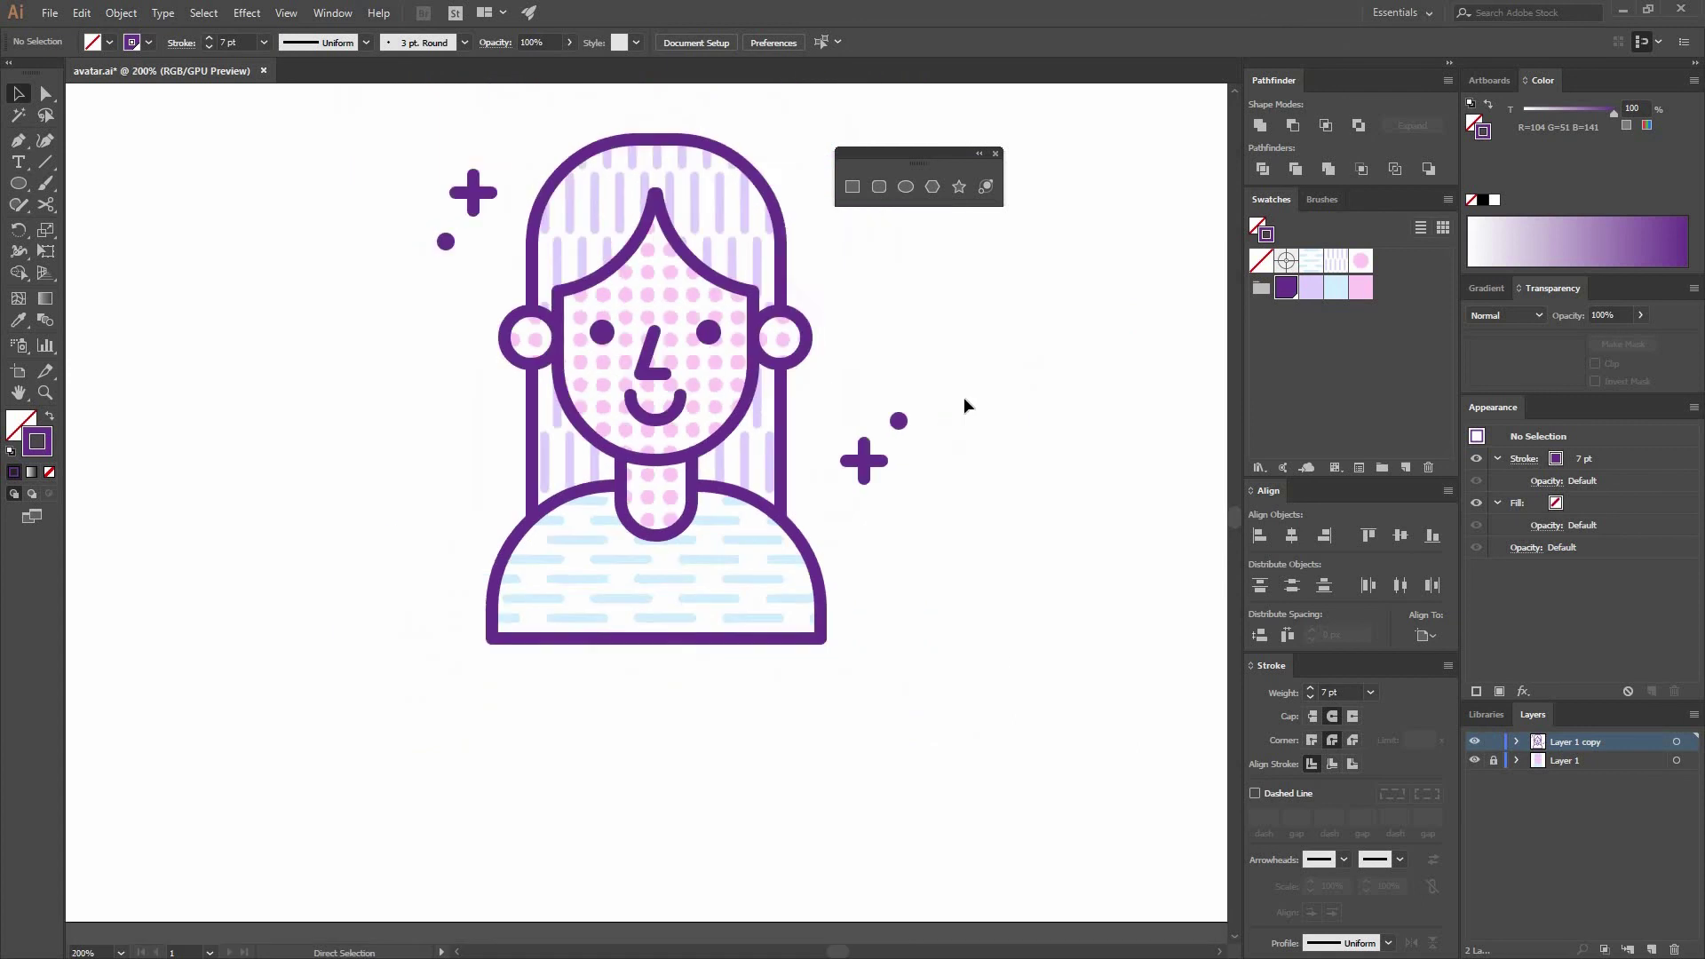
key(ctrl+minus)
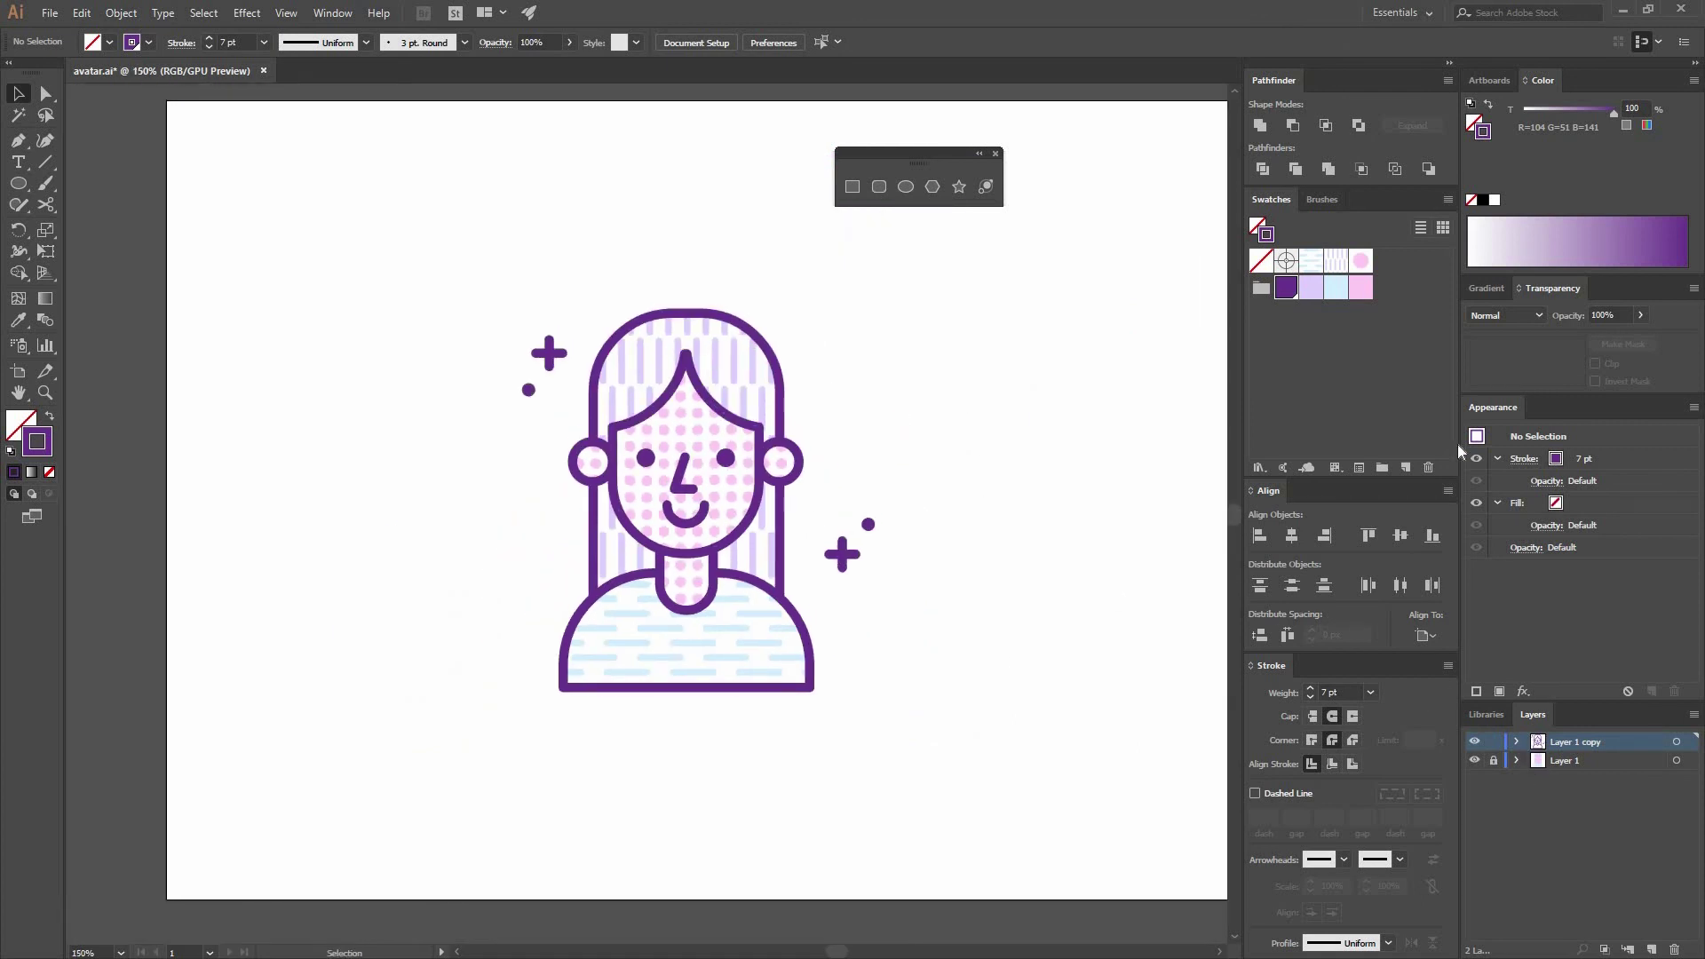
Open the pink dot pattern for editing and scale its dot down freehand to about 4 × 4 px.
double_click(1360, 260)
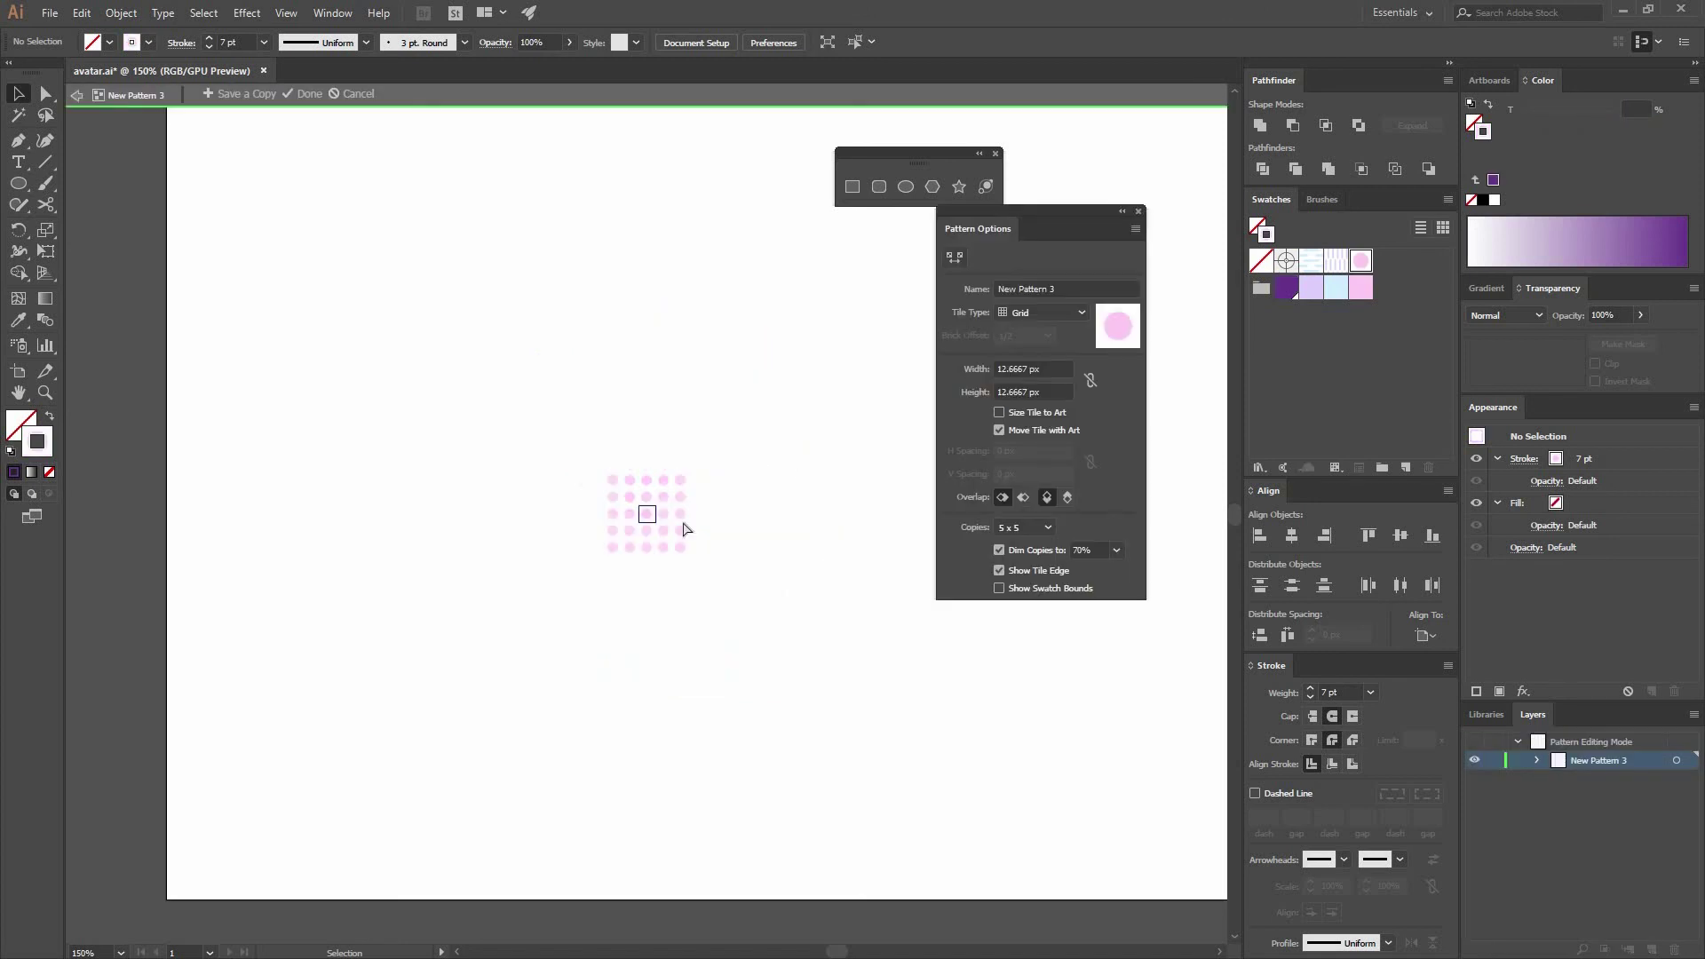
key(ctrl+plus)
key(ctrl+plus)
key(ctrl+plus)
key(ctrl+plus)
click(649, 510)
drag(666, 494, 651, 505)
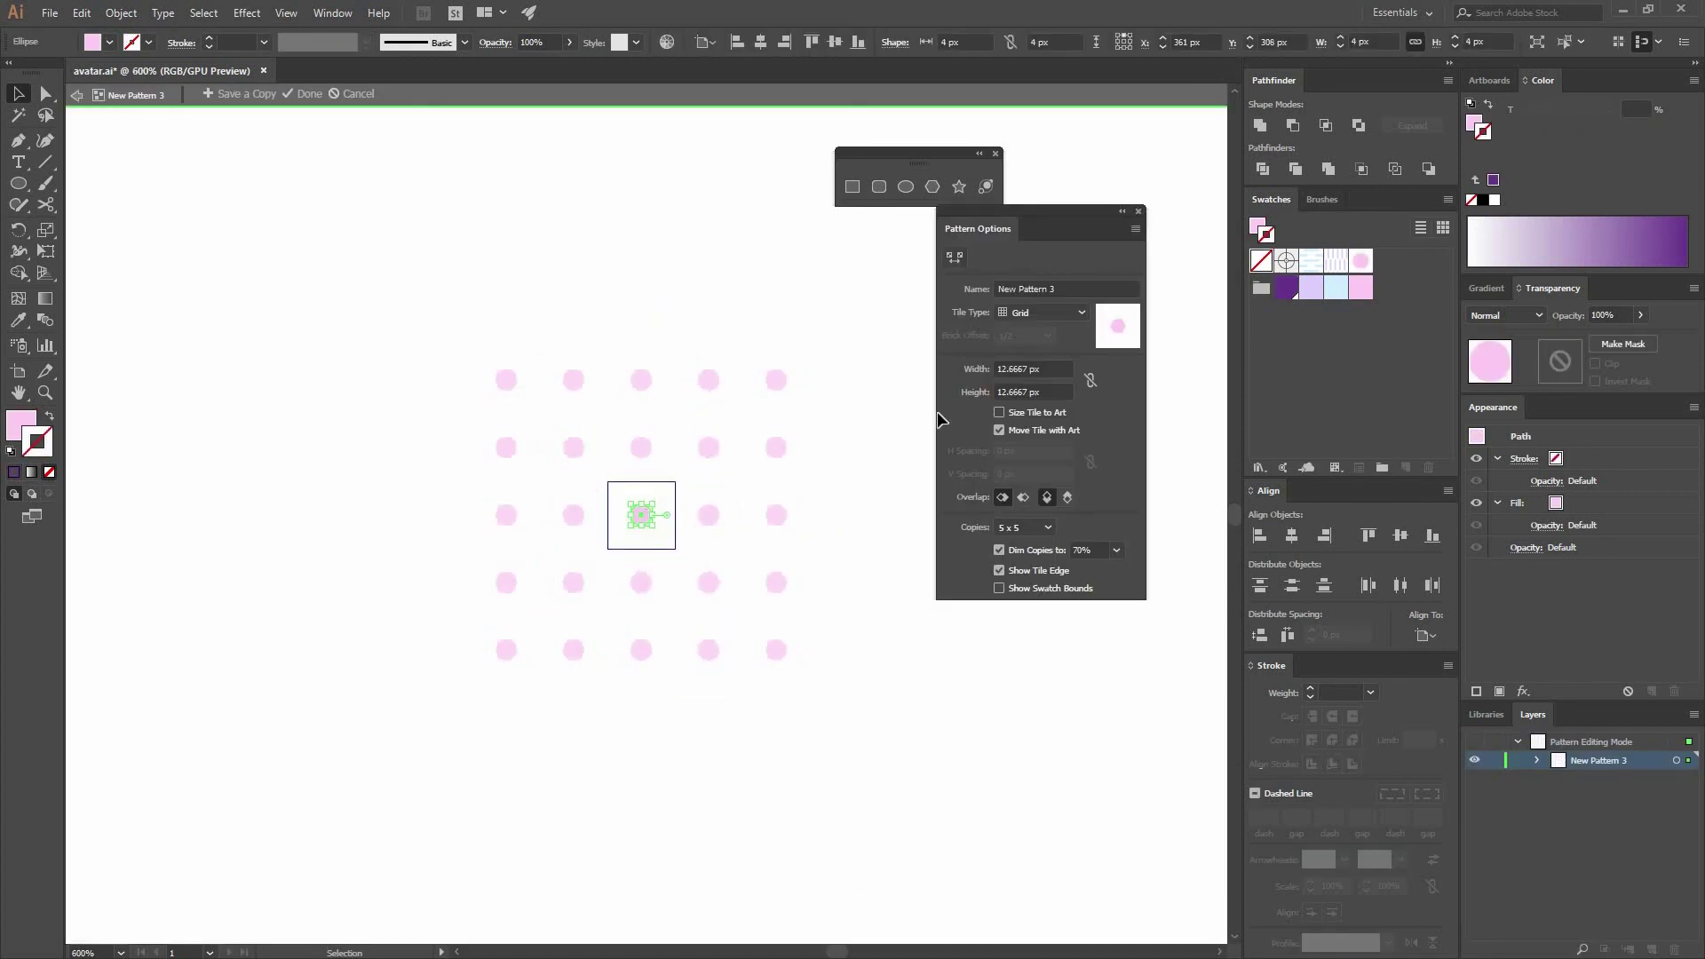
Shrink the pink dot pattern's tile freehand with the Pattern Tile tool to about 9.7 × 9.7 px.
click(955, 256)
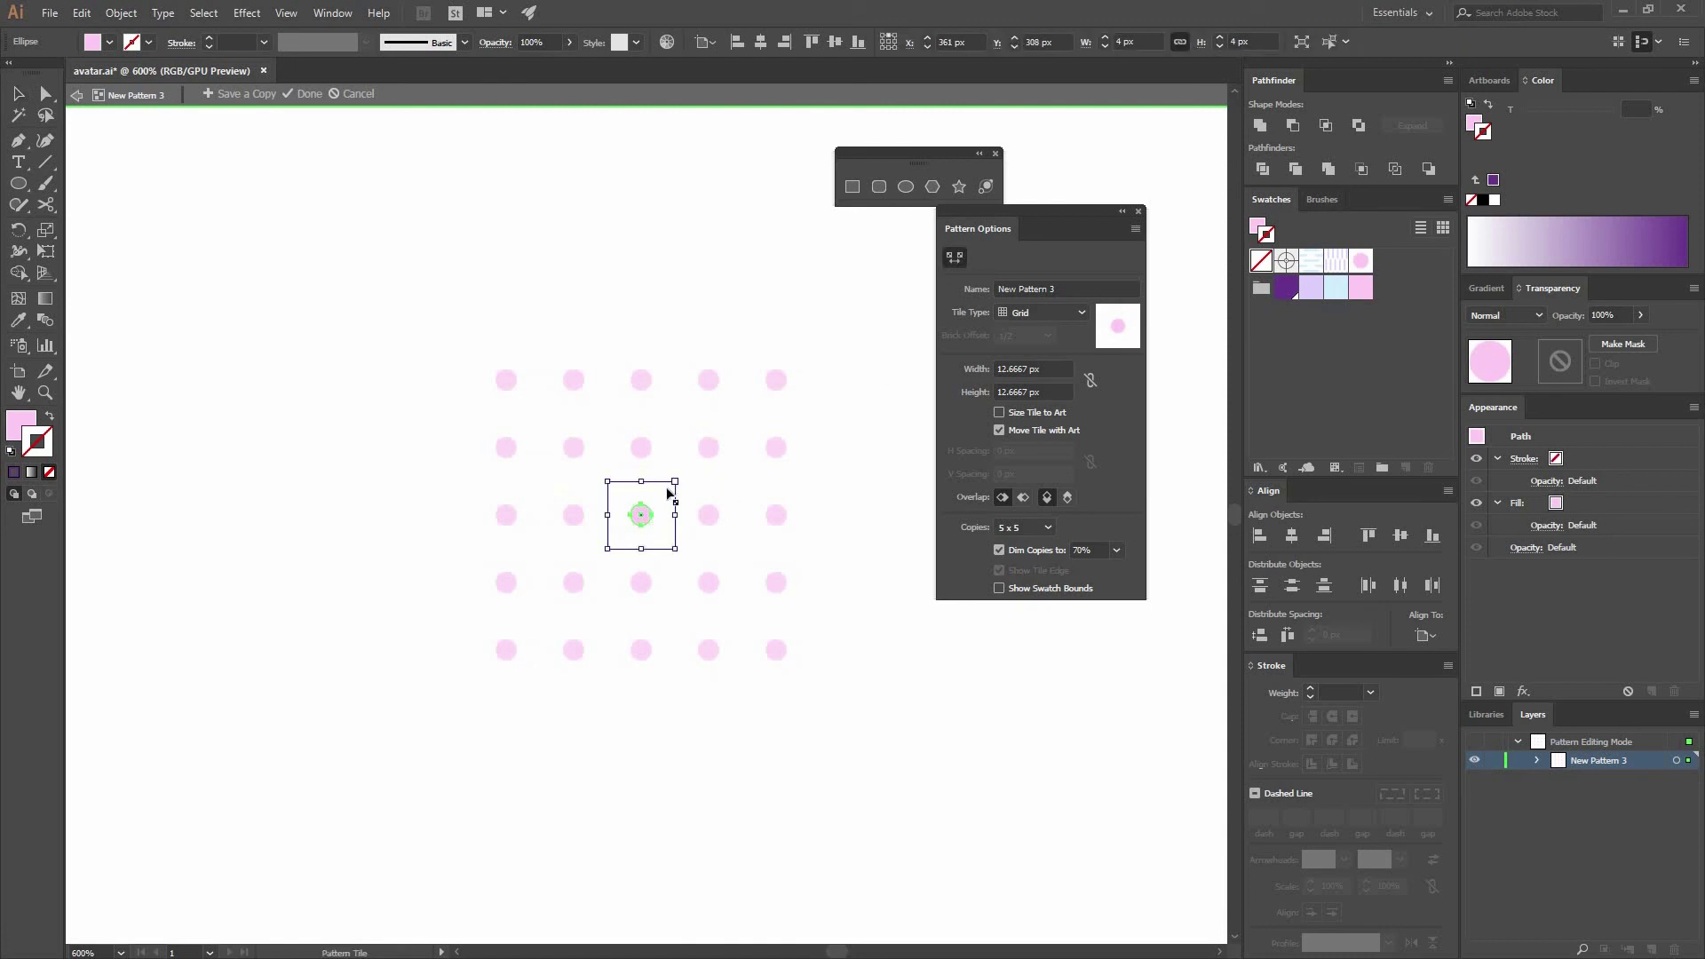
drag(656, 502, 643, 514)
click(955, 256)
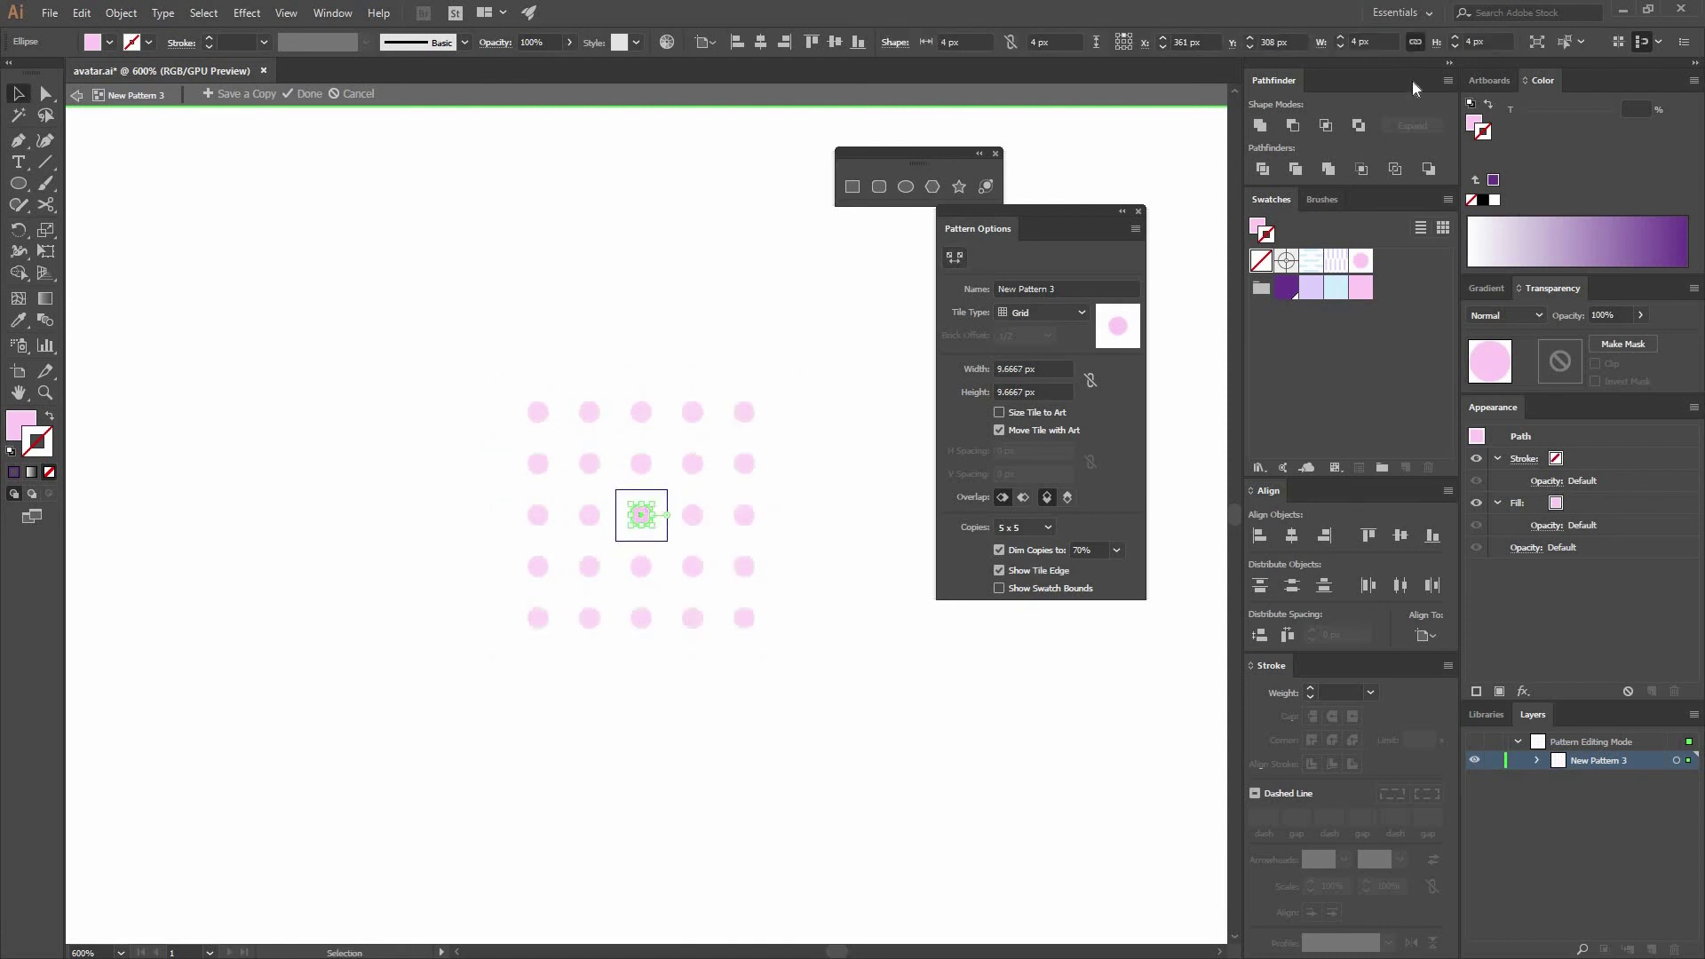
Adjust the pink dot's size within its tile and finish editing the pattern.
click(1321, 42)
key(Return)
key(Escape)
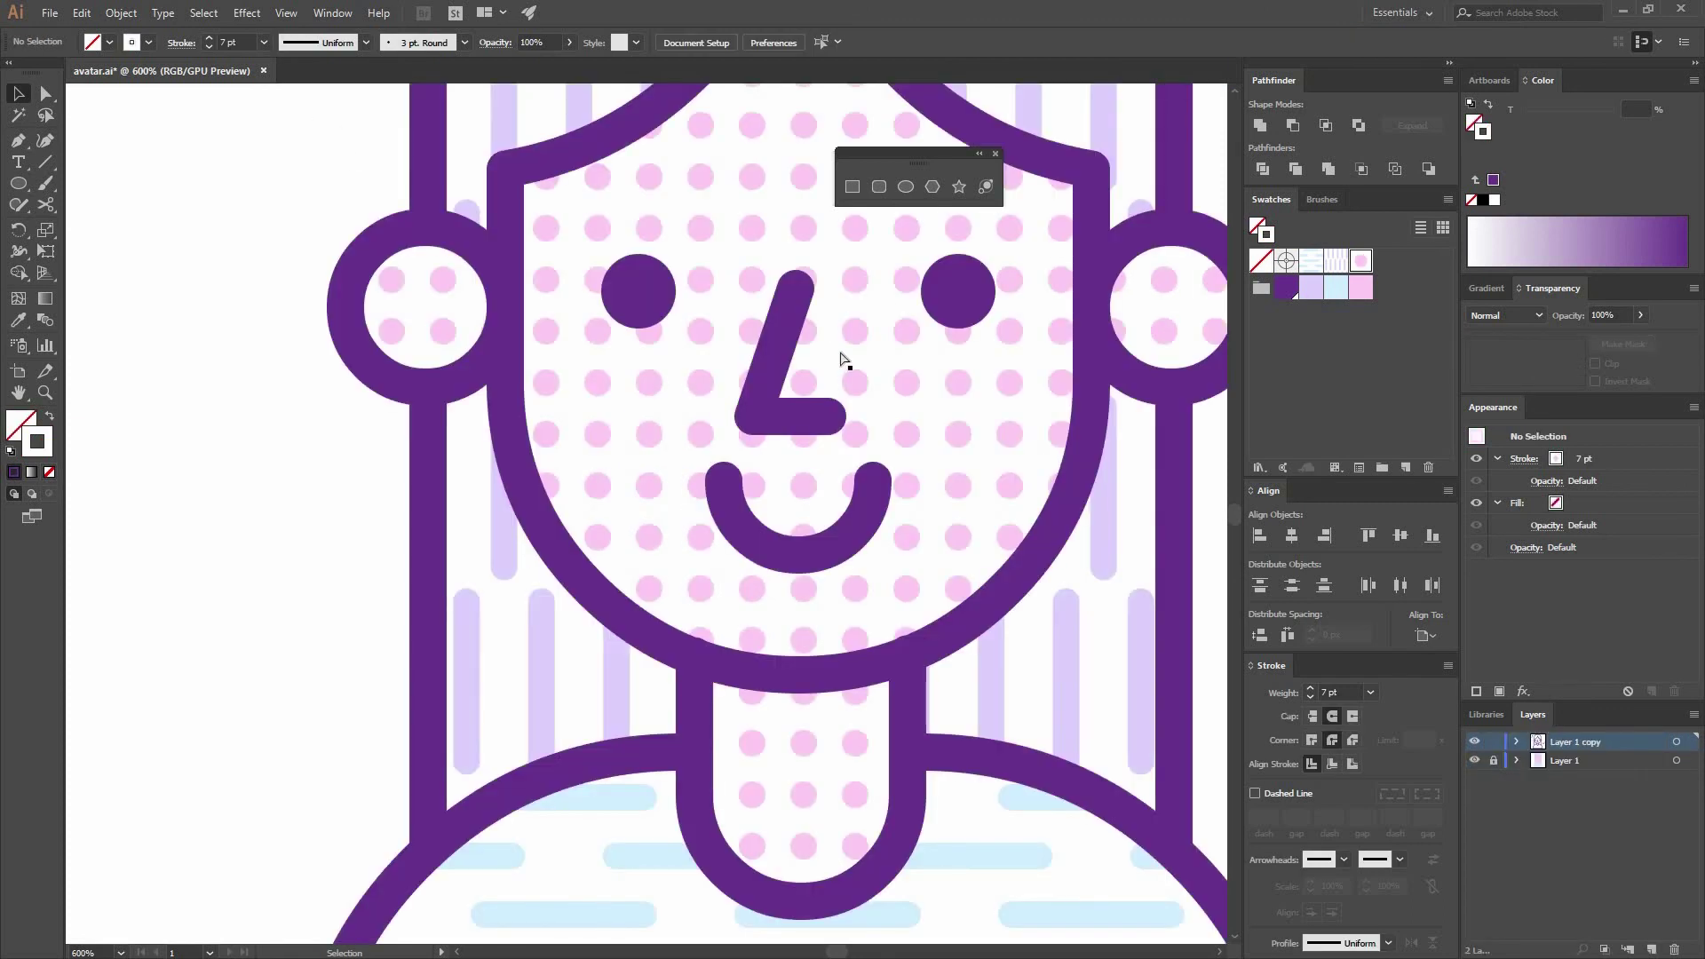
key(ctrl+1)
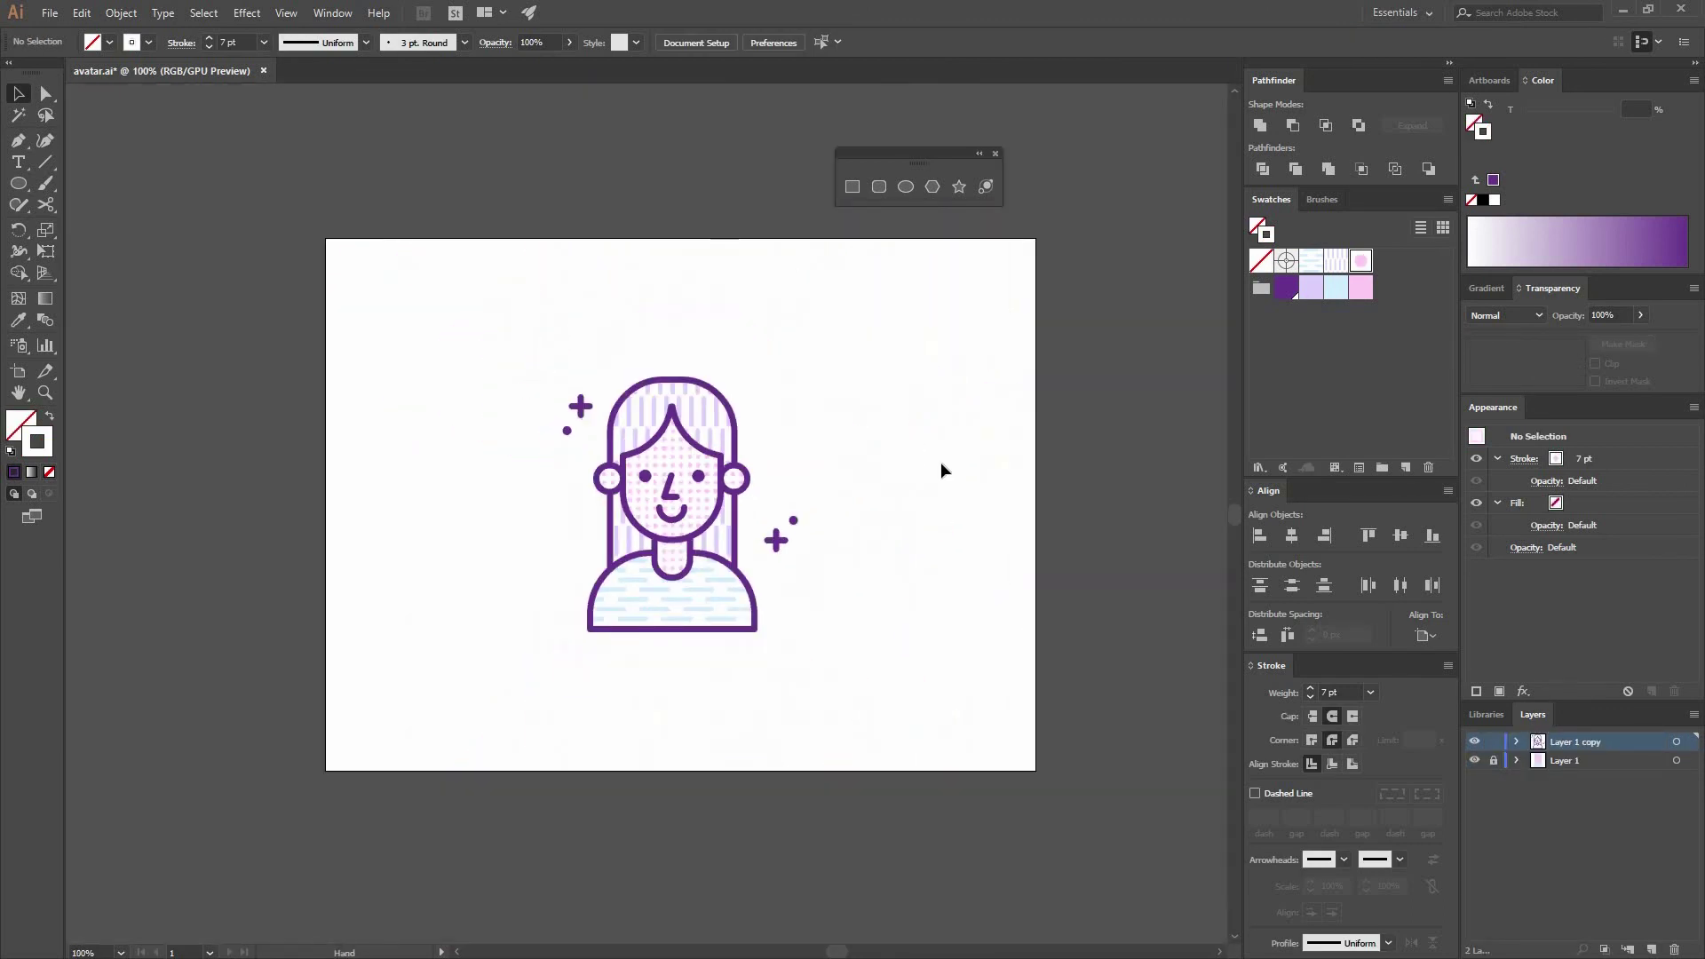
drag(942, 464, 929, 460)
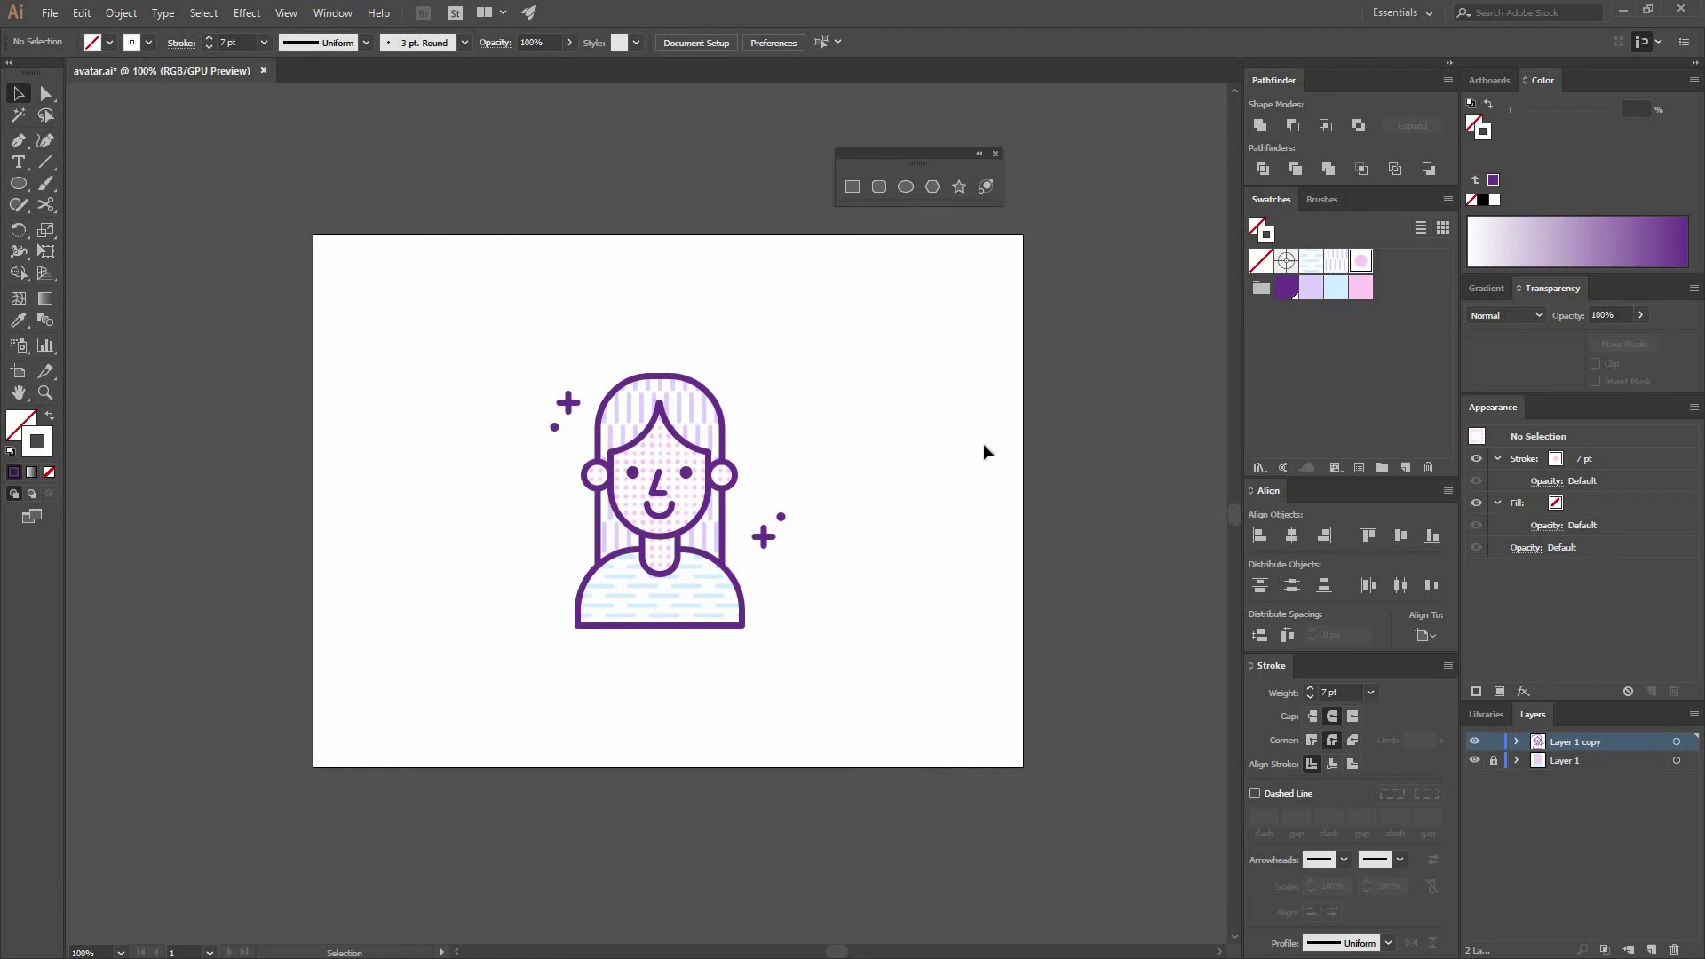